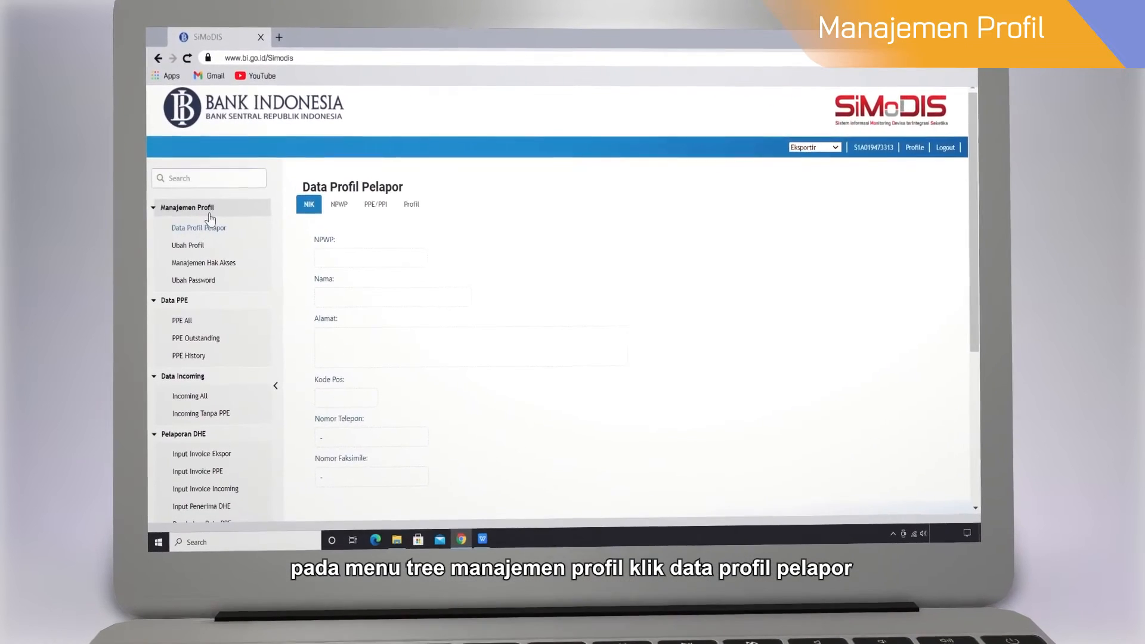
Step: Review the reporter profile data under Data Profil Pelapor, covering the NIK, NPWP, PPE/PPI and Profil sections
{"action": "left_click", "coordinate": [209, 221]}
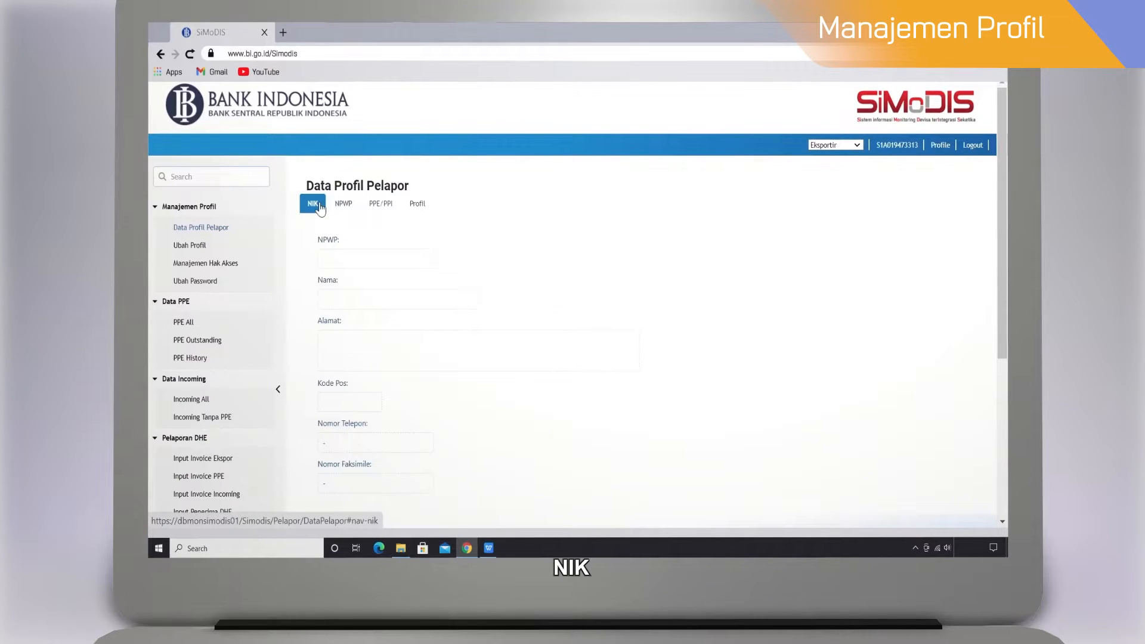
{"action": "left_click", "coordinate": [339, 208]}
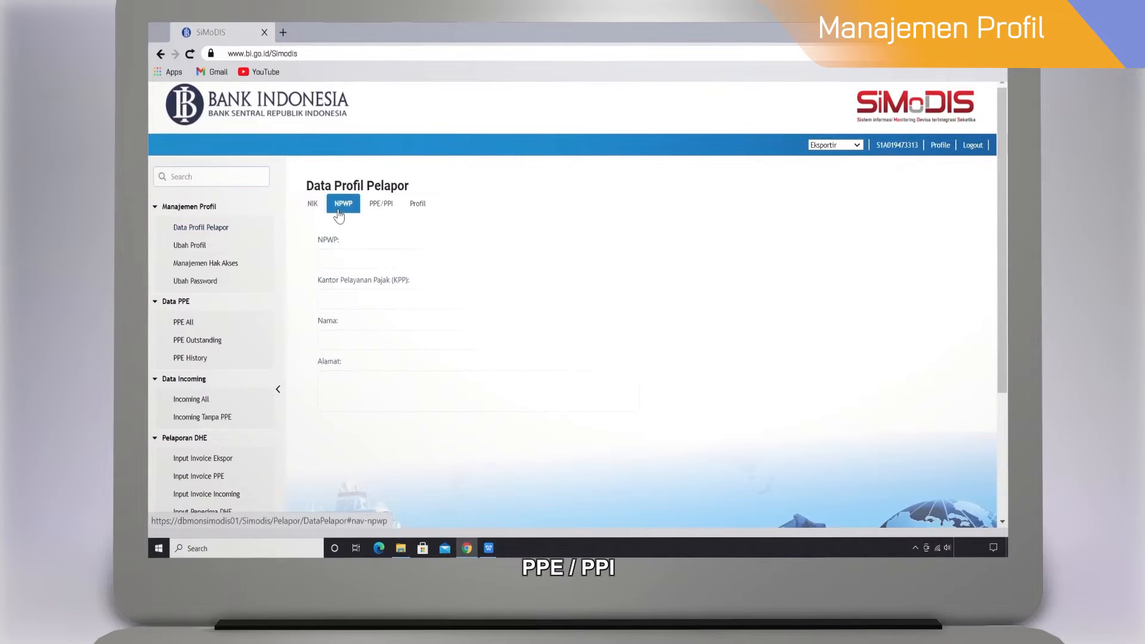
{"action": "left_click", "coordinate": [376, 208]}
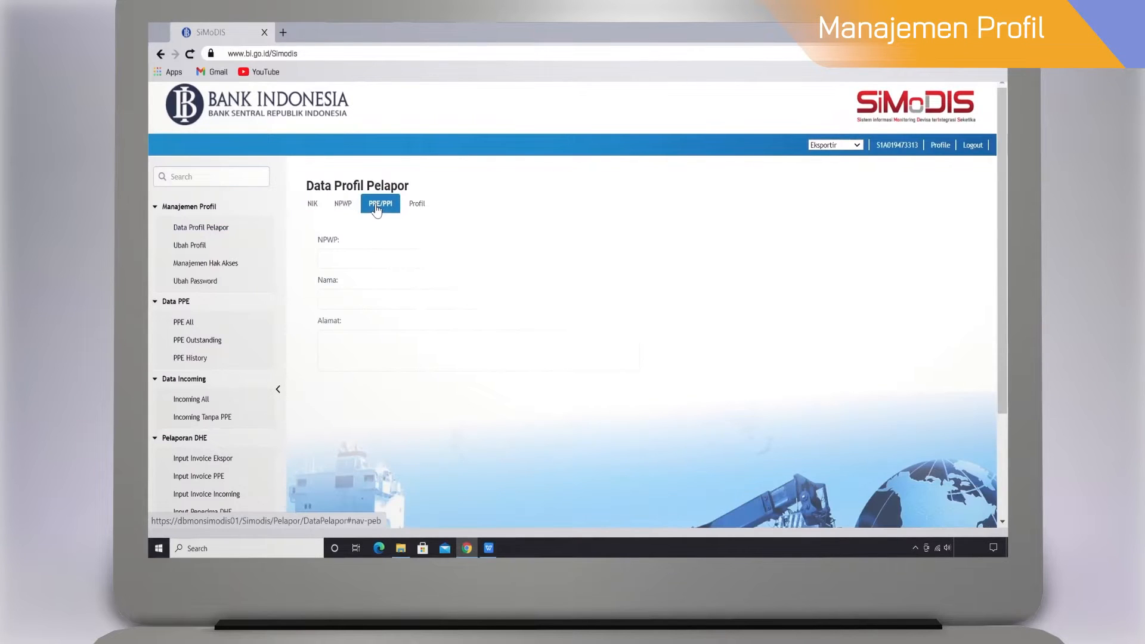
{"action": "left_click", "coordinate": [415, 208]}
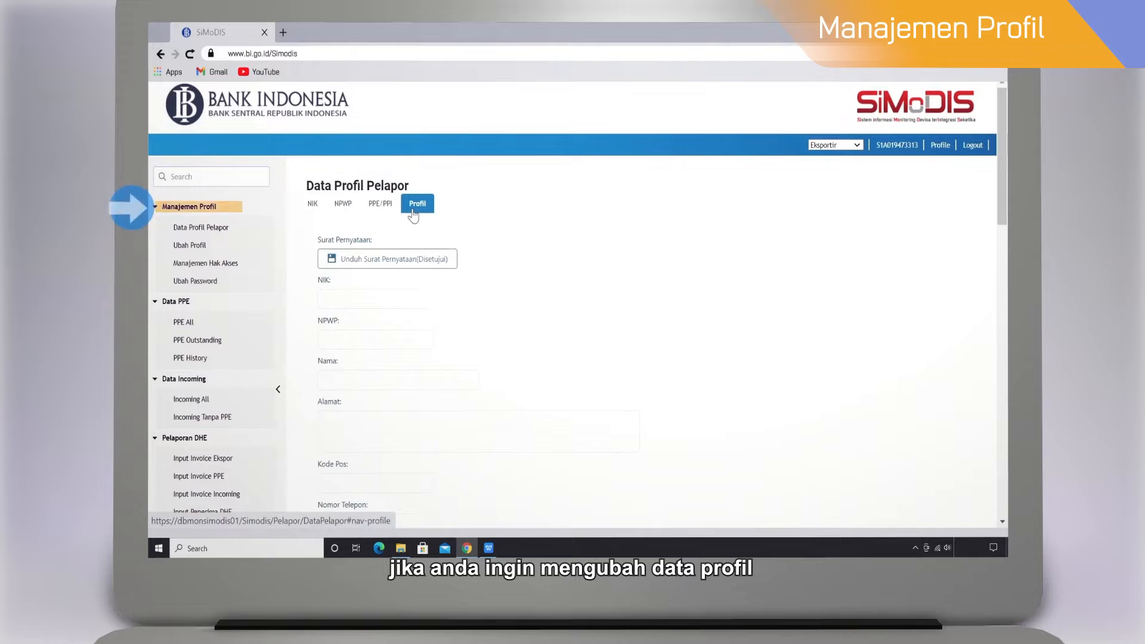
Step: In Ubah Profil, edit the first contact person's row through its name, position, email and mobile number fields, and save the row
{"action": "left_click", "coordinate": [197, 247]}
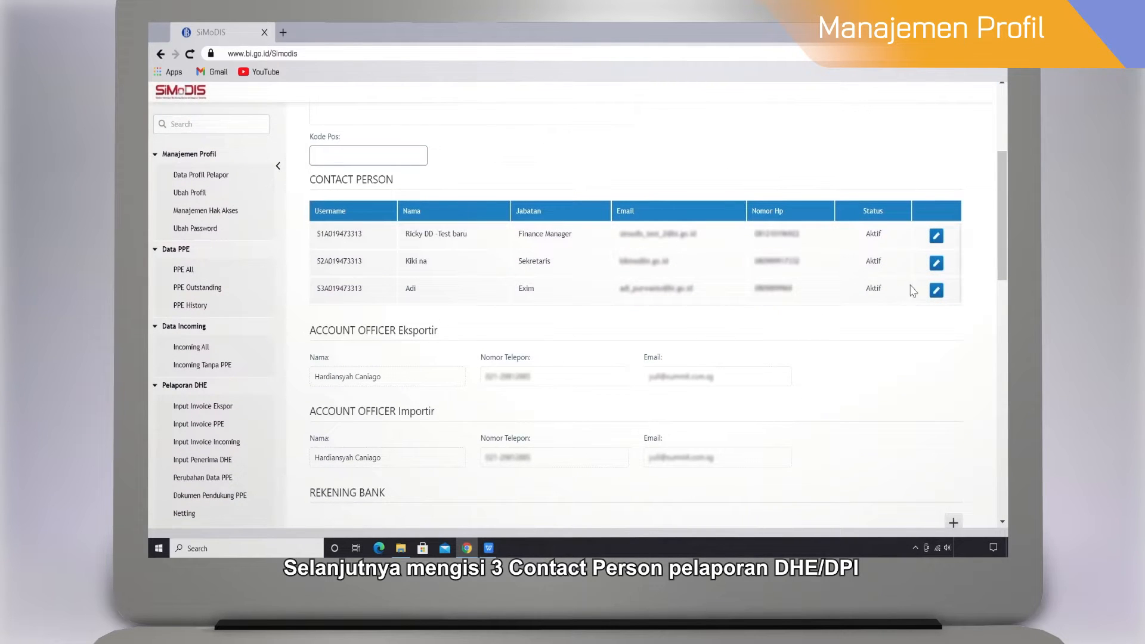
{"action": "left_click", "coordinate": [936, 237]}
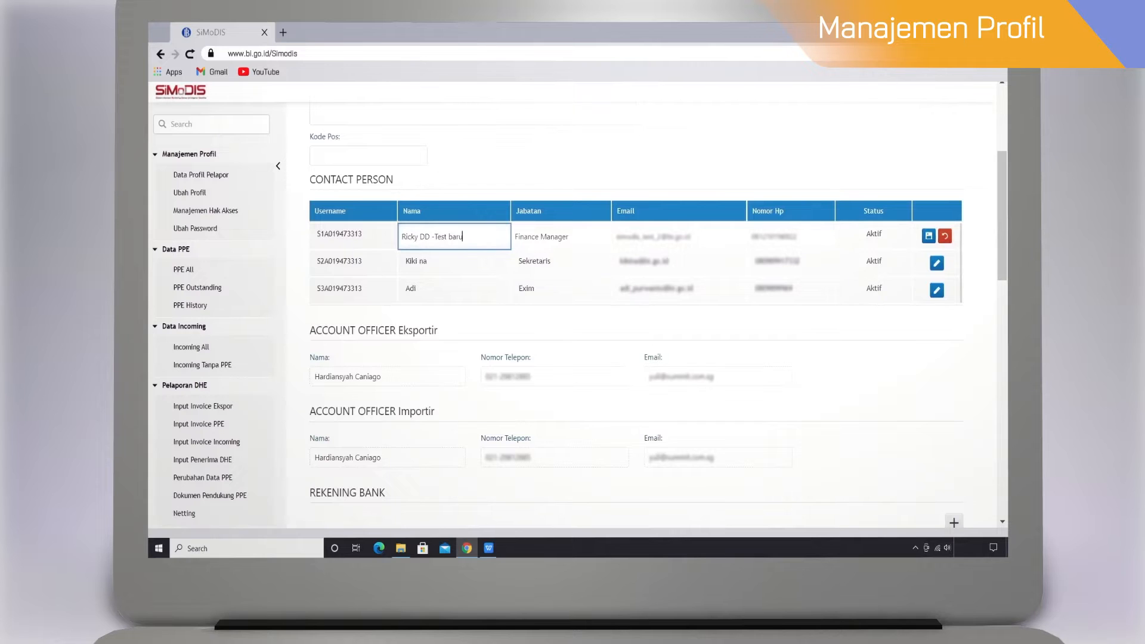
{"action": "left_click", "coordinate": [569, 237]}
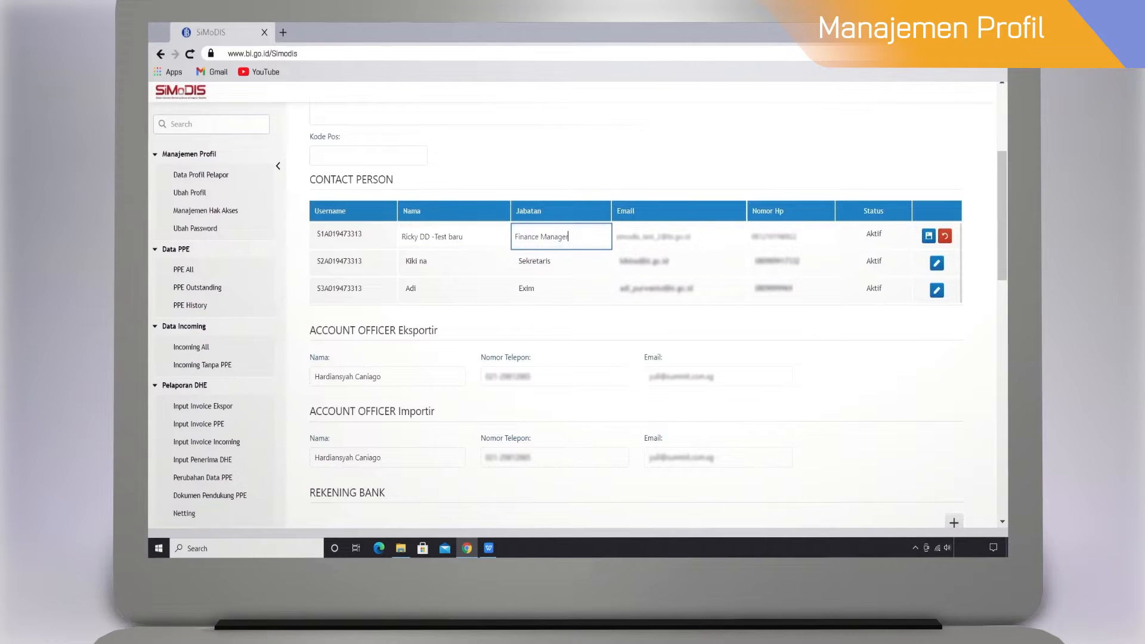
{"action": "left_click", "coordinate": [692, 237]}
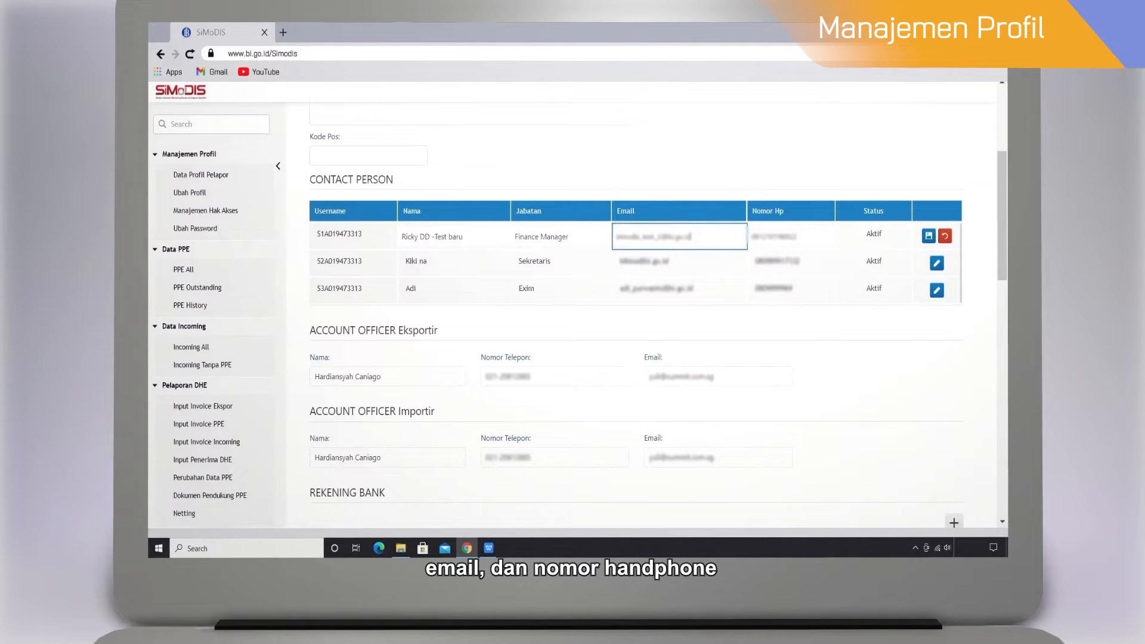
{"action": "left_click", "coordinate": [797, 237]}
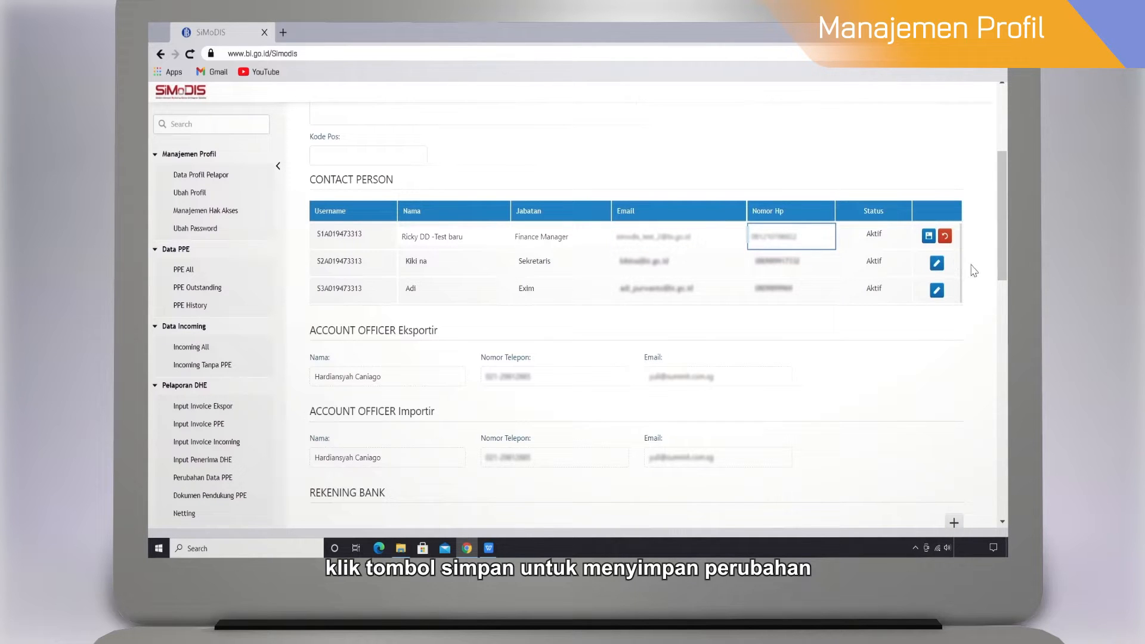
{"action": "left_click", "coordinate": [929, 236]}
{"action": "scroll", "coordinate": [878, 353], "scroll_direction": "down", "scroll_amount": 5}
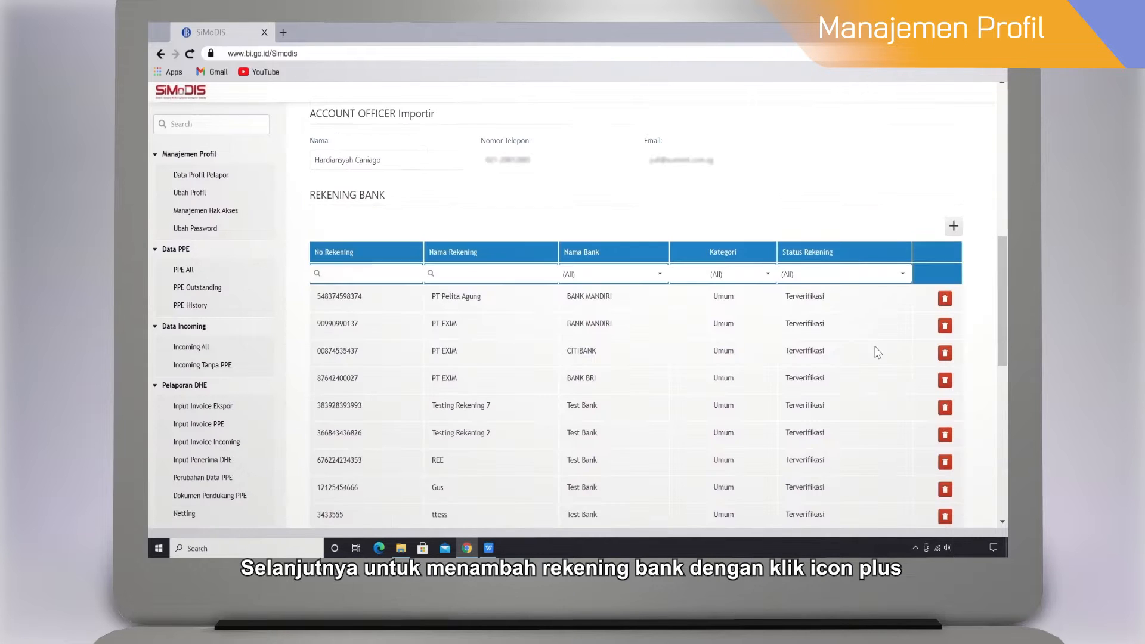
{"action": "left_click", "coordinate": [954, 227]}
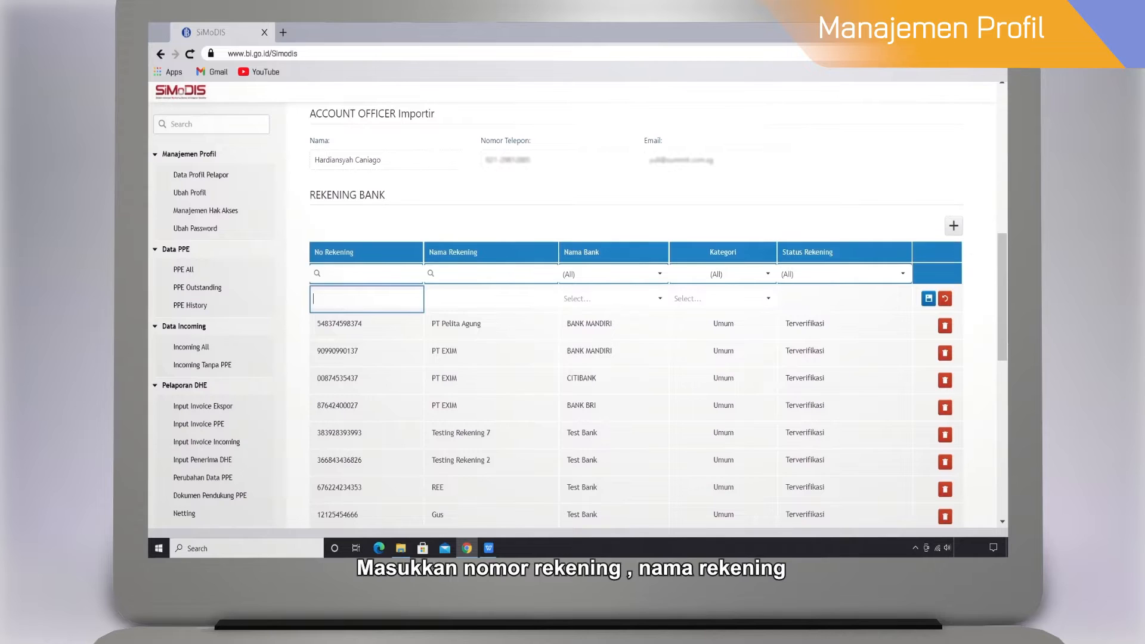
{"action": "key", "text": "Tab"}
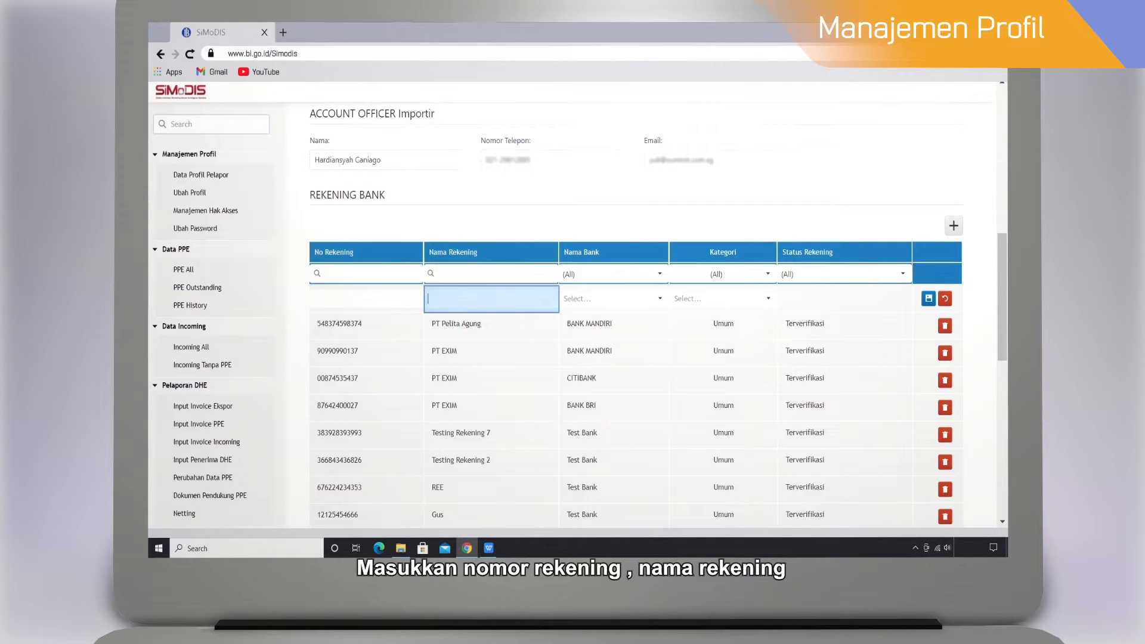
{"action": "left_click", "coordinate": [659, 299]}
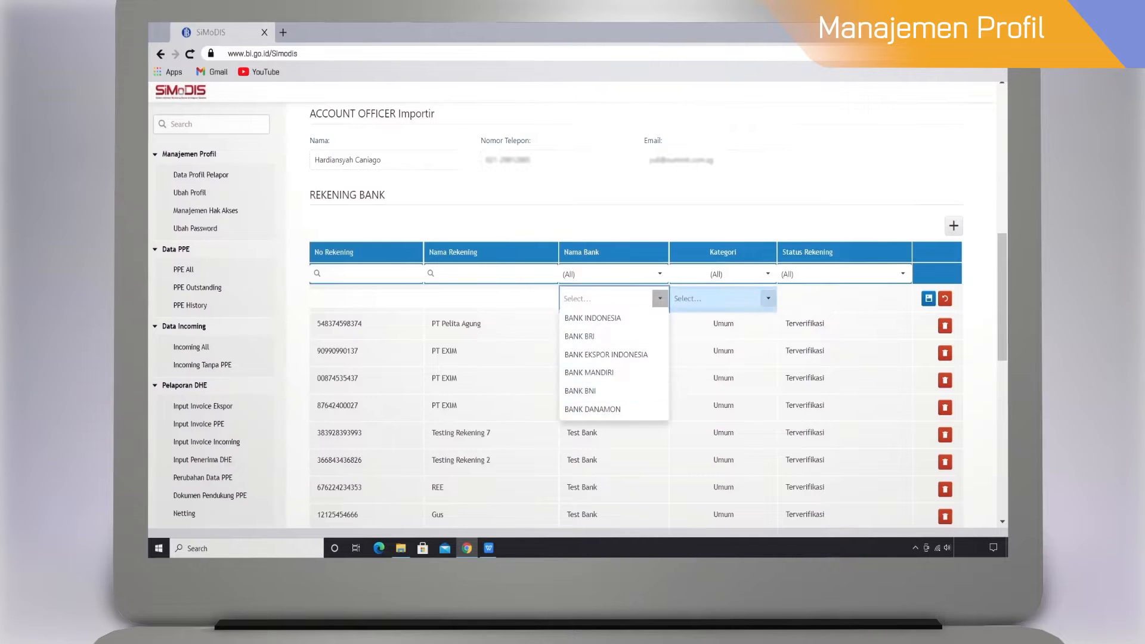
{"action": "left_click", "coordinate": [768, 298]}
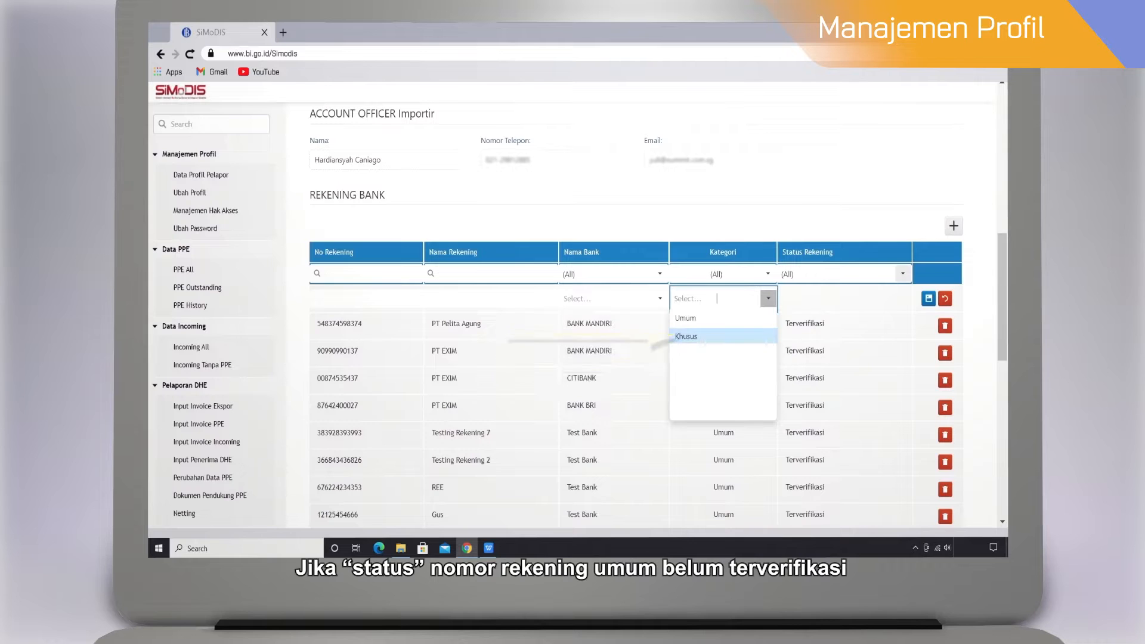
{"action": "left_click", "coordinate": [902, 274]}
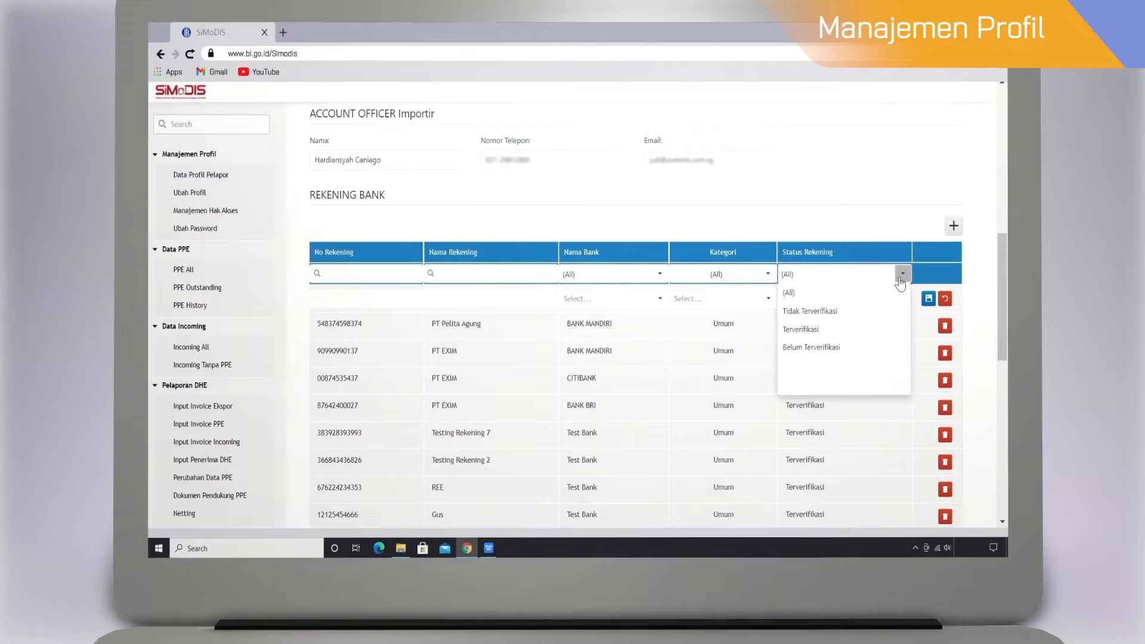
{"action": "left_click", "coordinate": [944, 299]}
Step: Save the profile changes on the Ubah Profil page and close the confirmation message
{"action": "scroll", "coordinate": [894, 334], "scroll_direction": "down", "scroll_amount": 10}
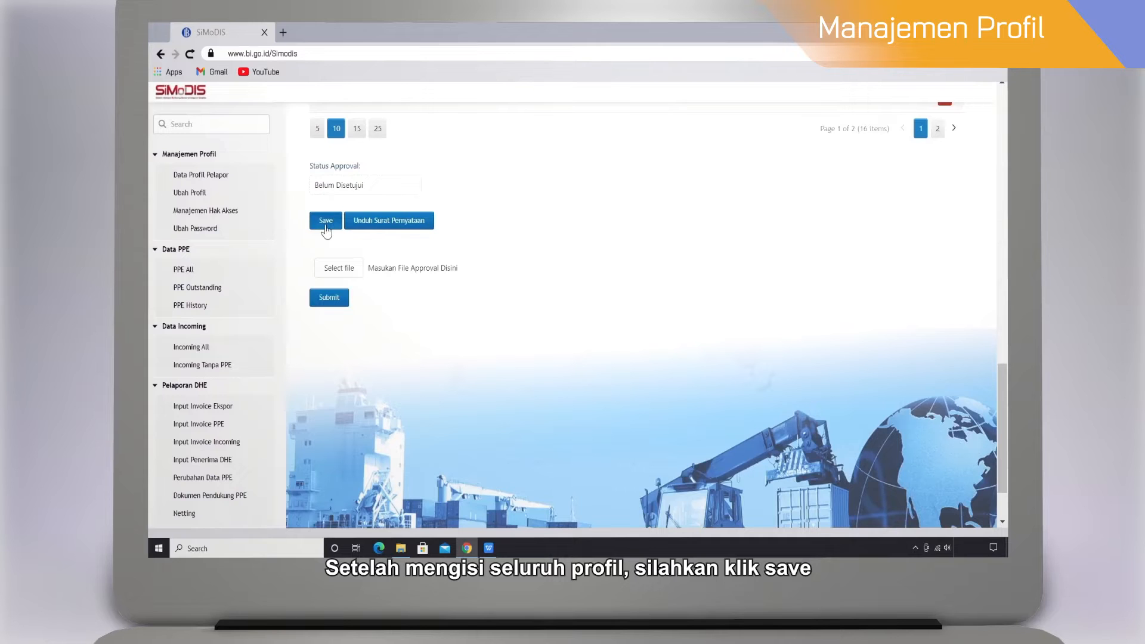
{"action": "left_click", "coordinate": [326, 226]}
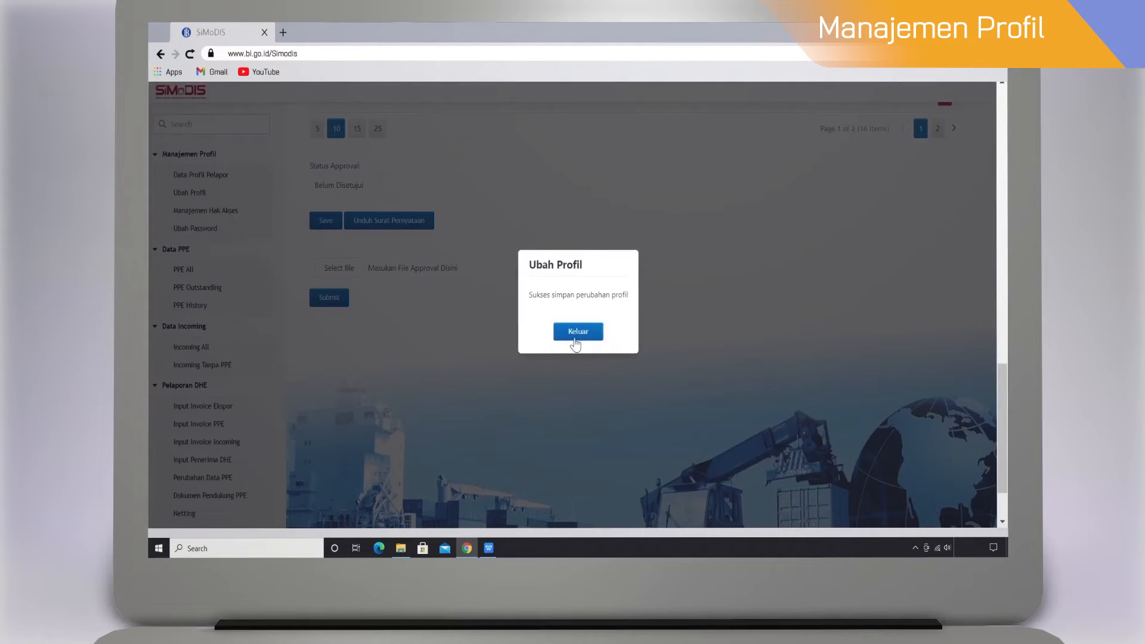
{"action": "left_click", "coordinate": [576, 333]}
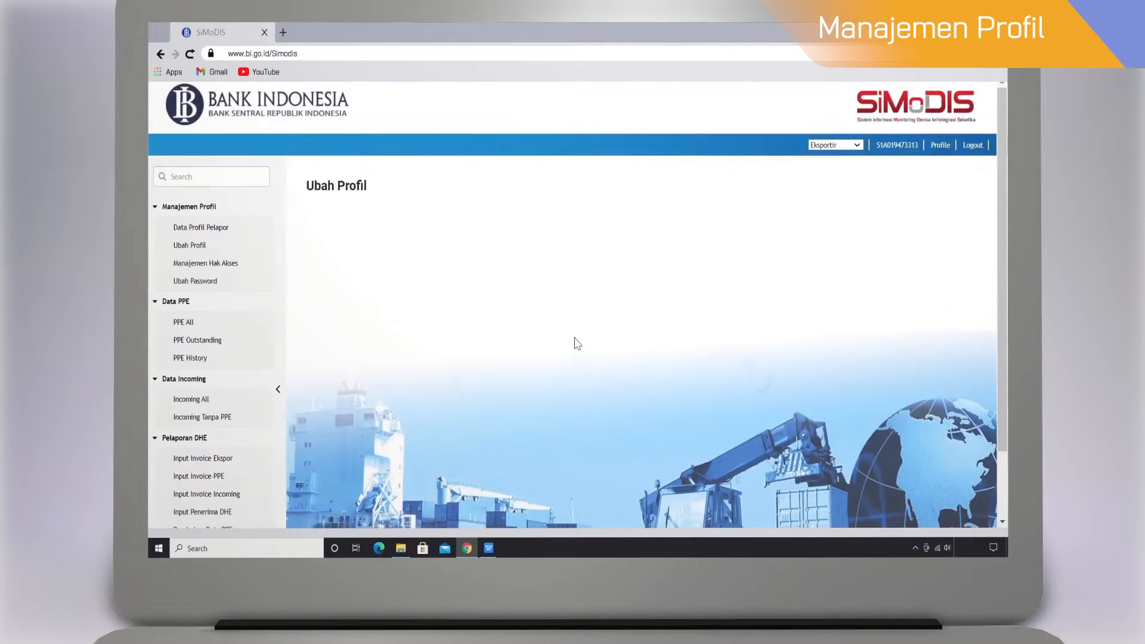
Step: Download the Surat Pernyataan and save the document as a PDF in the Pictures folder
{"action": "scroll", "coordinate": [511, 347], "scroll_direction": "down", "scroll_amount": 15}
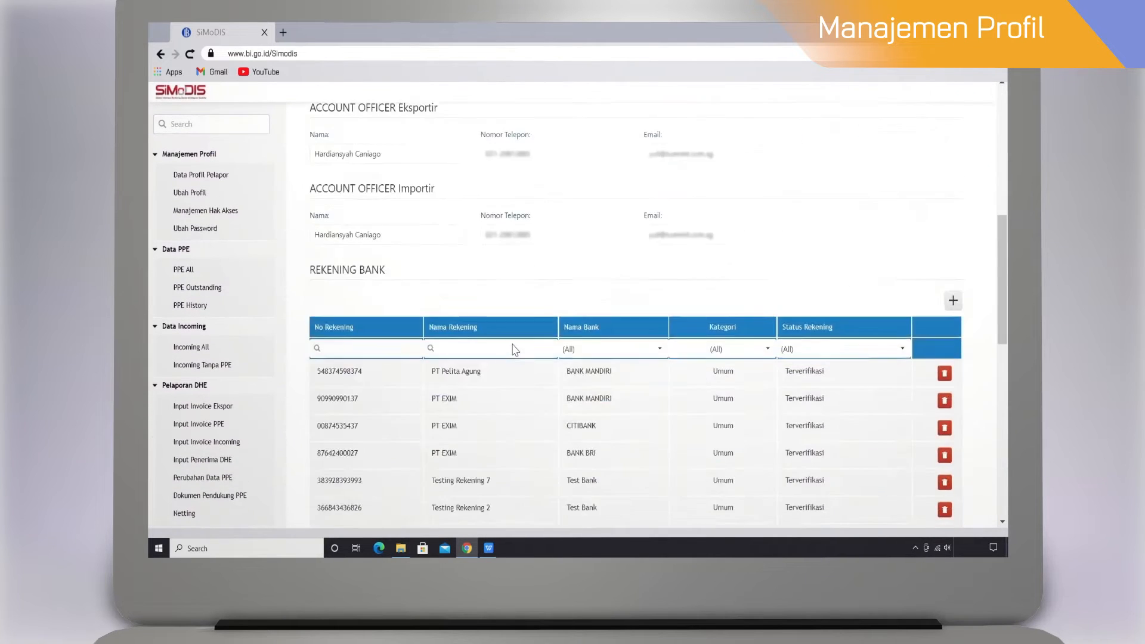
{"action": "left_click", "coordinate": [403, 443]}
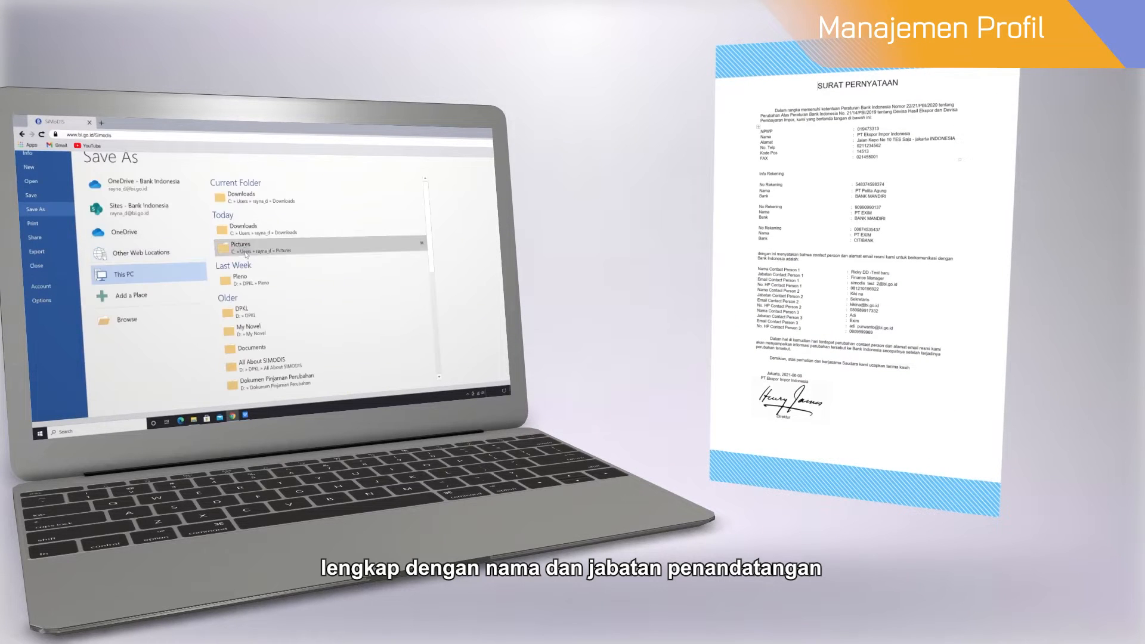
{"action": "left_click", "coordinate": [246, 254]}
{"action": "left_click", "coordinate": [158, 274]}
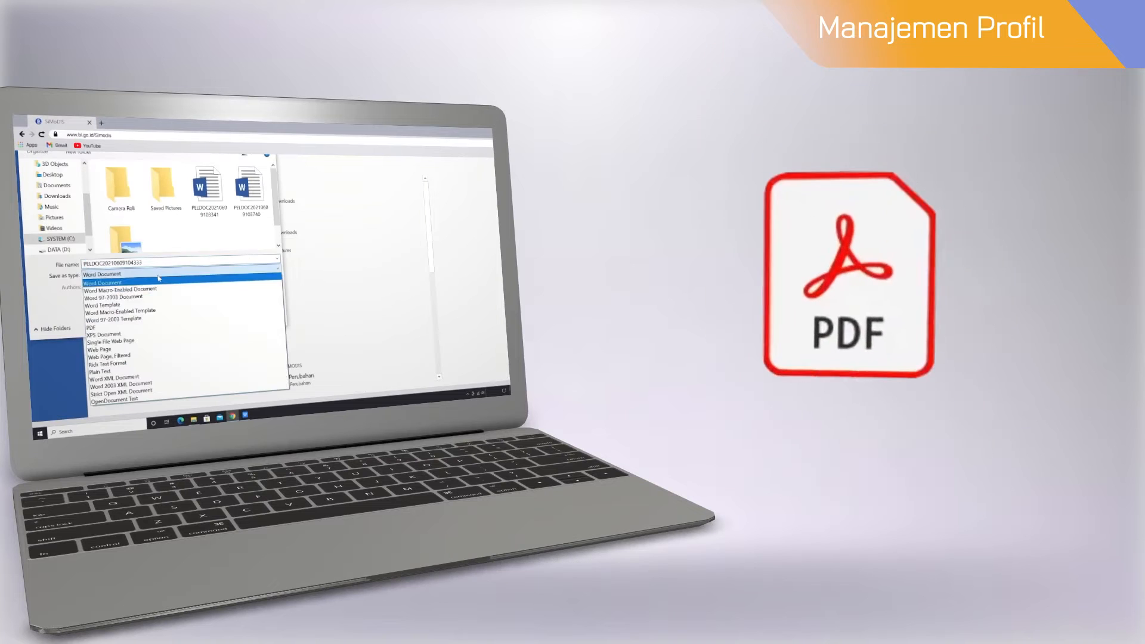
{"action": "left_click", "coordinate": [155, 327]}
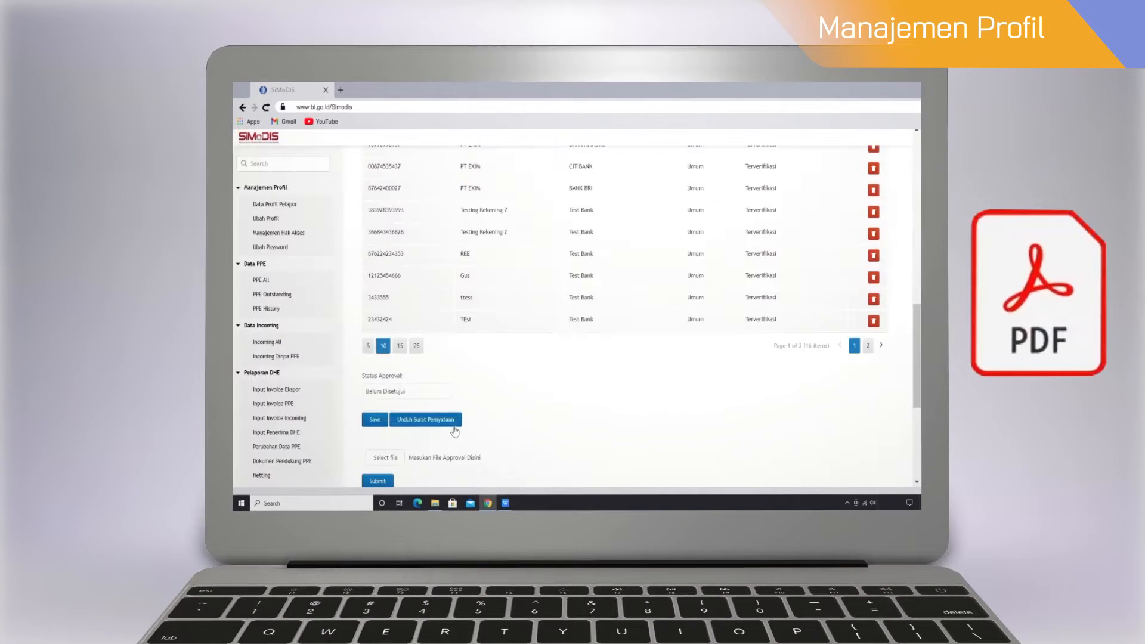
Step: Upload PELDOC20210609104333.pdf from Pictures as the approval file and submit the profile change
{"action": "left_click", "coordinate": [396, 460]}
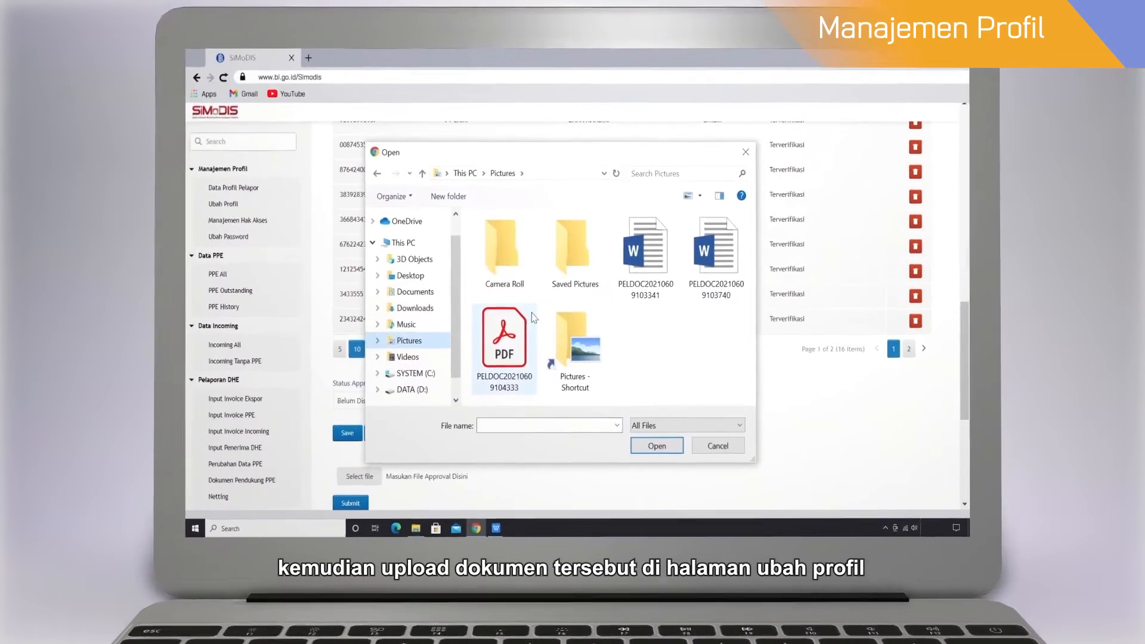
{"action": "double_click", "coordinate": [519, 332]}
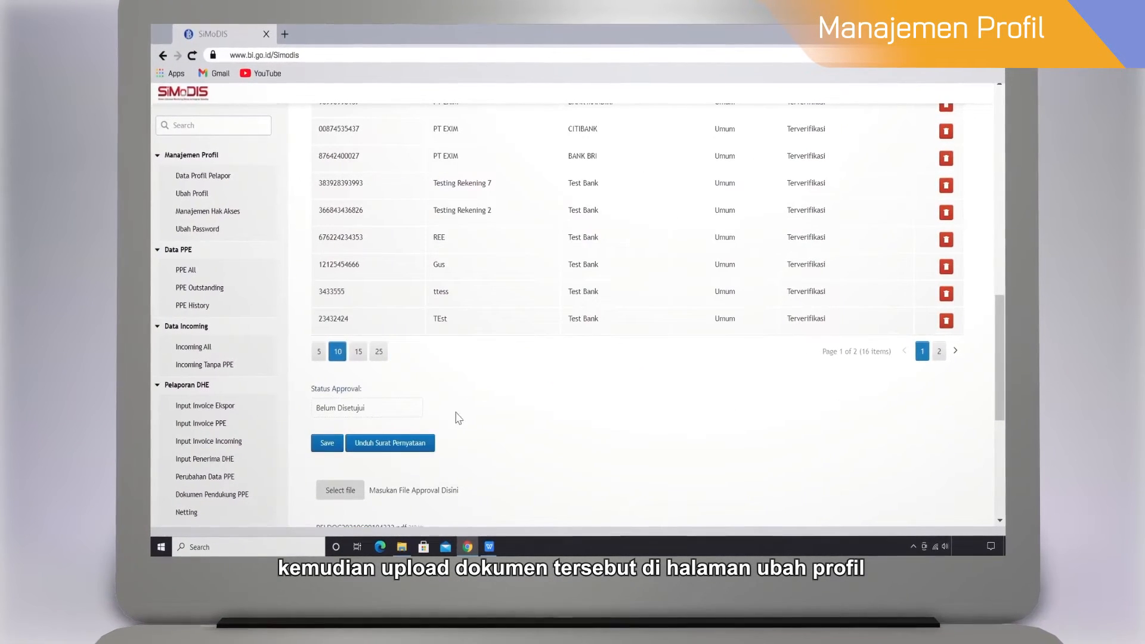
{"action": "scroll", "coordinate": [428, 458], "scroll_direction": "down", "scroll_amount": 1}
{"action": "scroll", "coordinate": [428, 458], "scroll_direction": "down", "scroll_amount": 1}
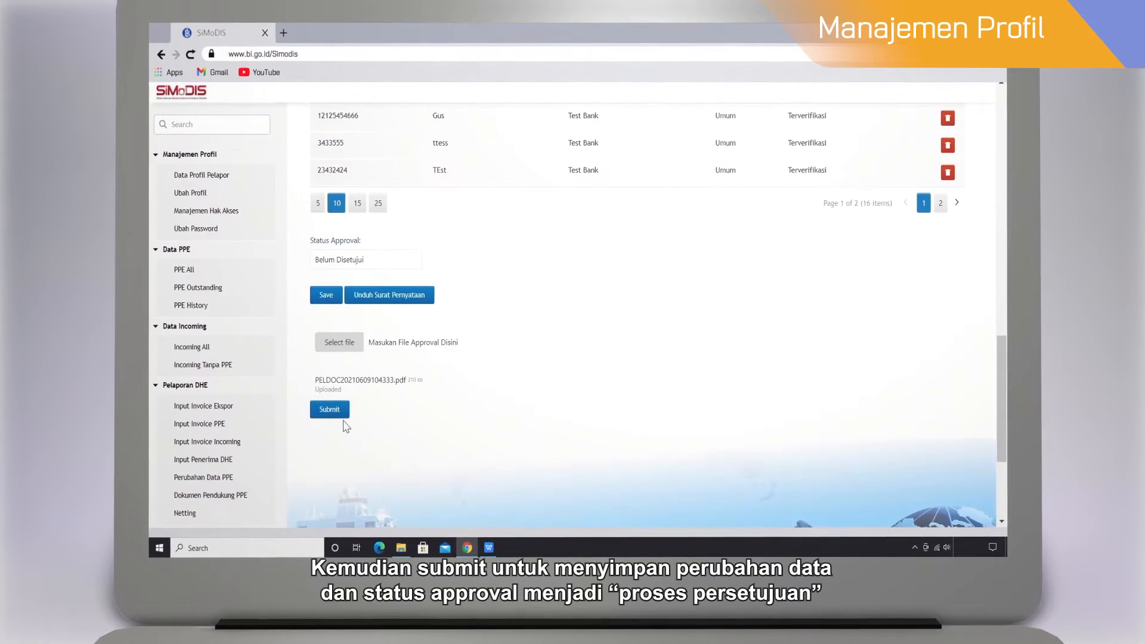
{"action": "left_click", "coordinate": [330, 410]}
{"action": "left_click", "coordinate": [536, 333]}
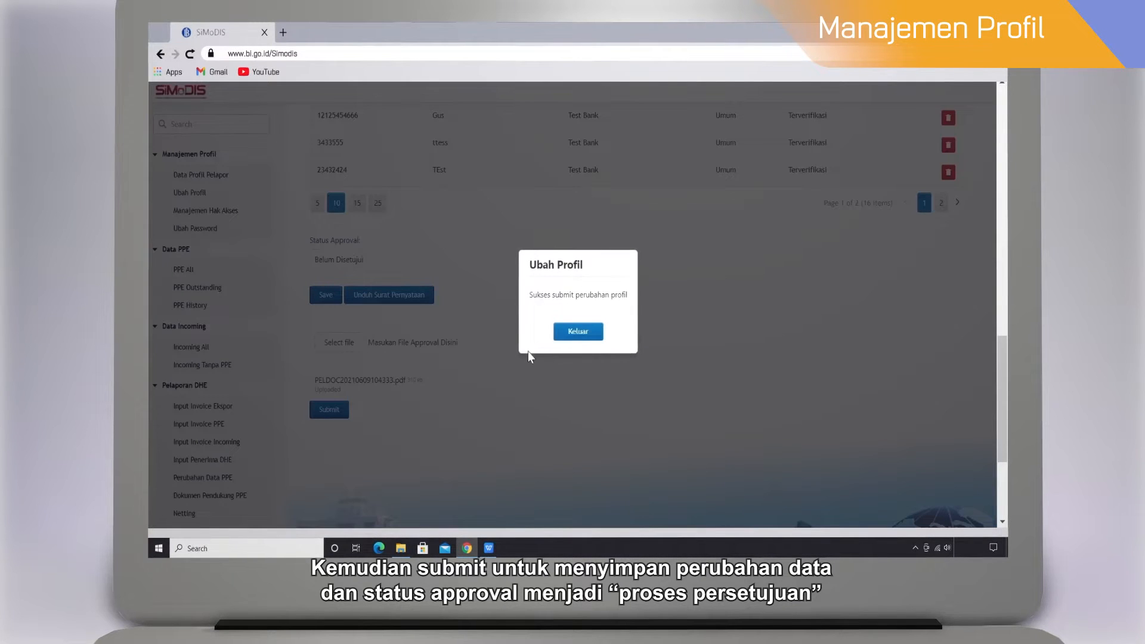
{"action": "left_click", "coordinate": [576, 338]}
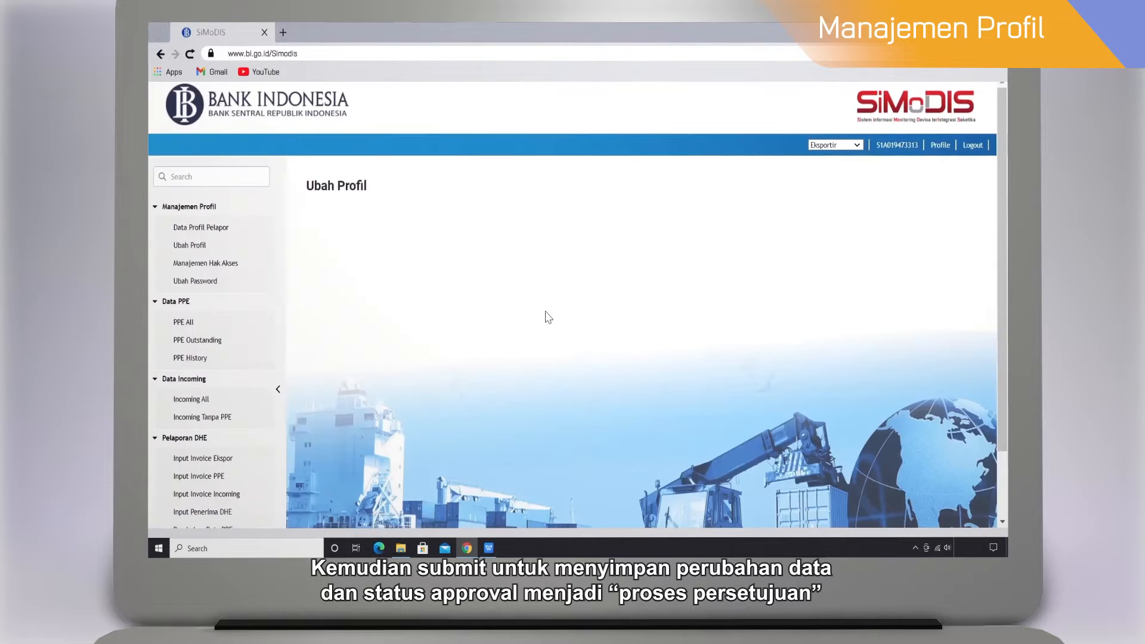
{"action": "scroll", "coordinate": [547, 342], "scroll_direction": "down", "scroll_amount": 15}
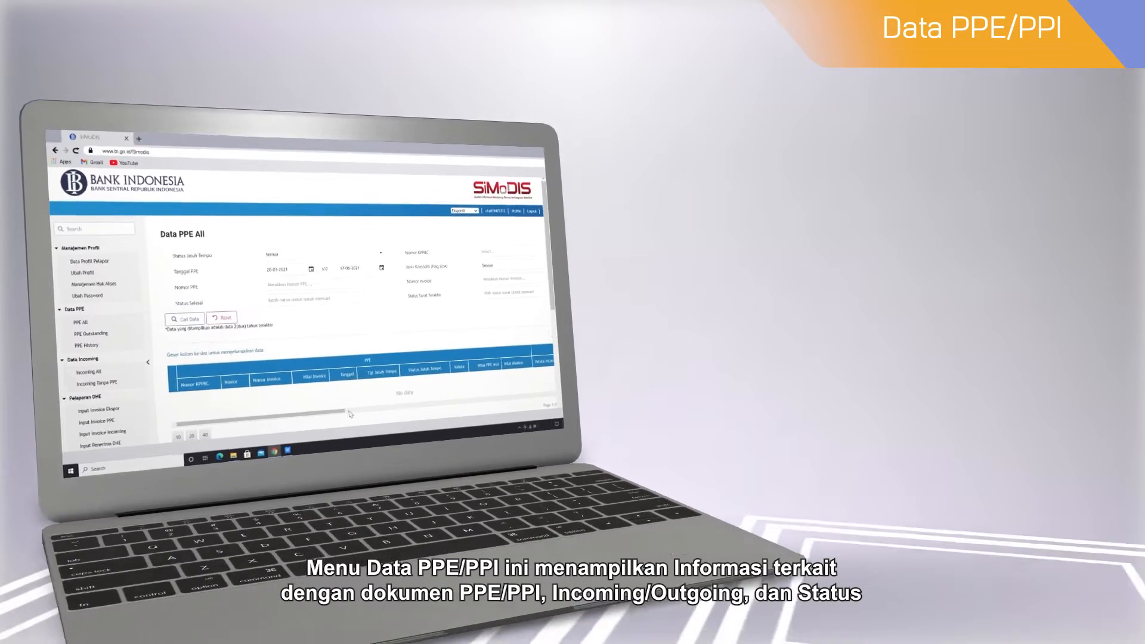
Step: Open the Data PPE All page and set the start of the Tanggal PPE range to 01-12-2020
{"action": "left_click_drag", "start_coordinate": [349, 411], "coordinate": [495, 376]}
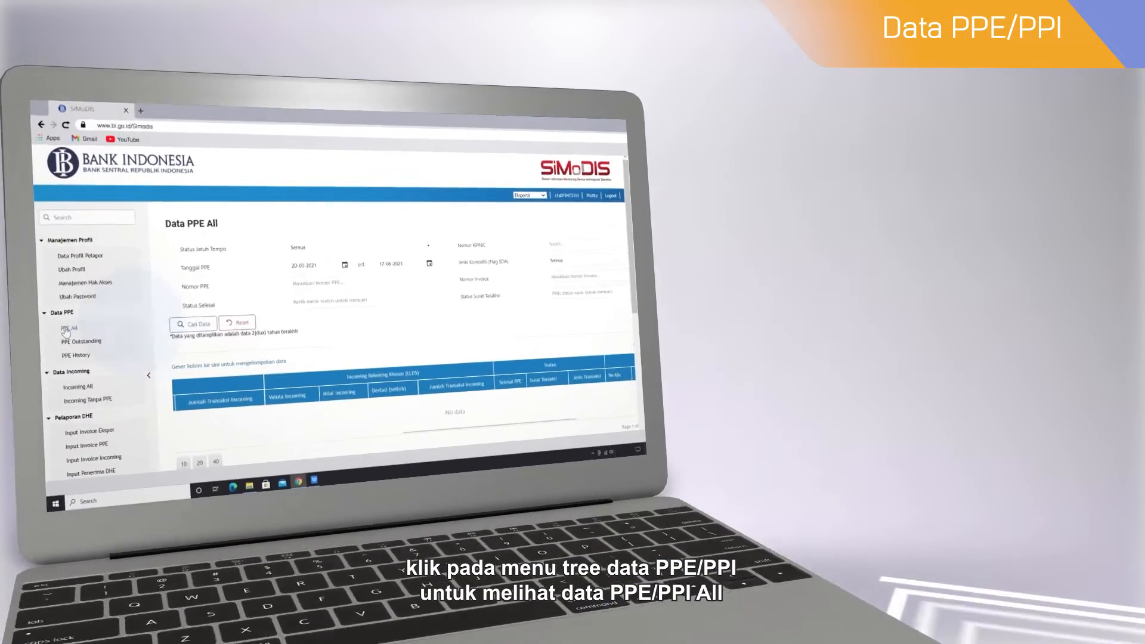
{"action": "left_click", "coordinate": [66, 330]}
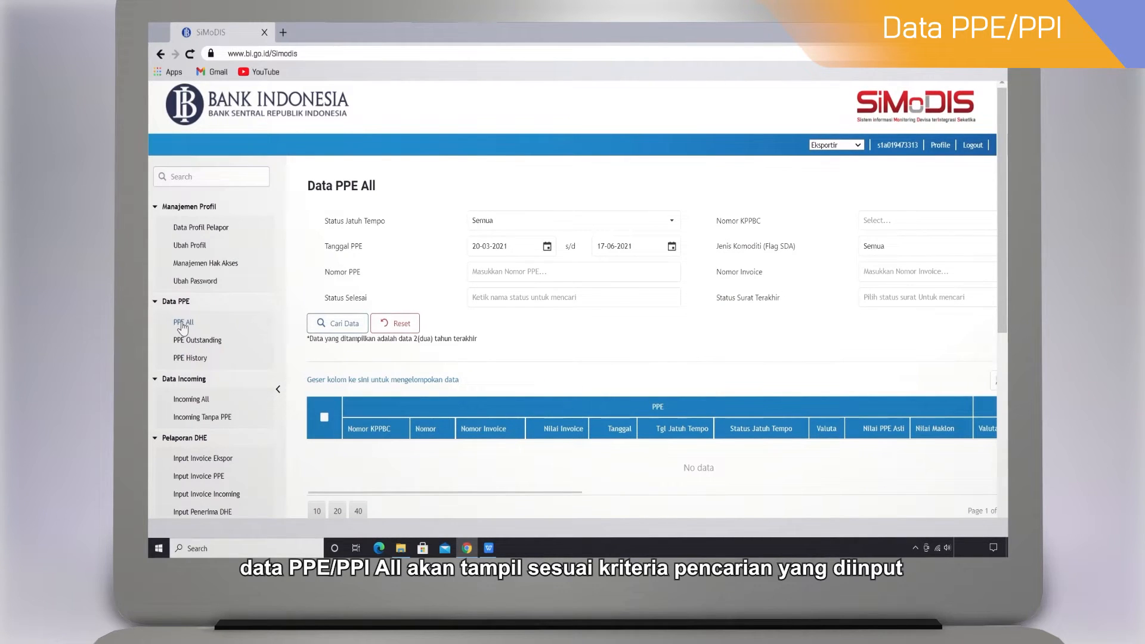
{"action": "left_click", "coordinate": [546, 246]}
{"action": "left_click", "coordinate": [552, 282]}
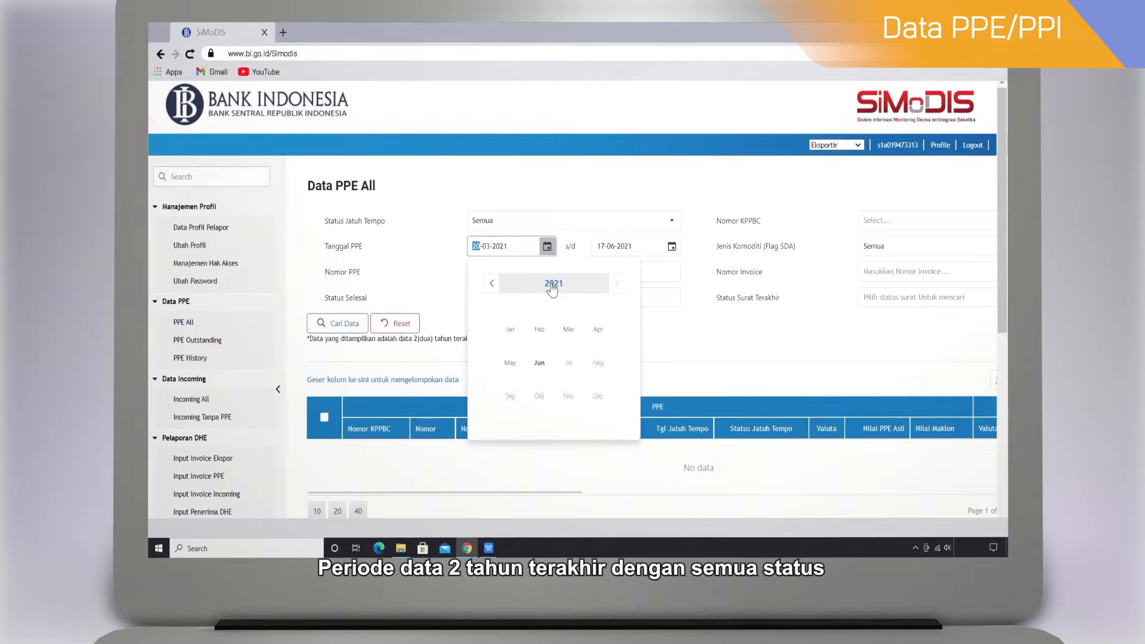
{"action": "left_click", "coordinate": [491, 283]}
{"action": "left_click", "coordinate": [604, 408]}
{"action": "left_click", "coordinate": [534, 325]}
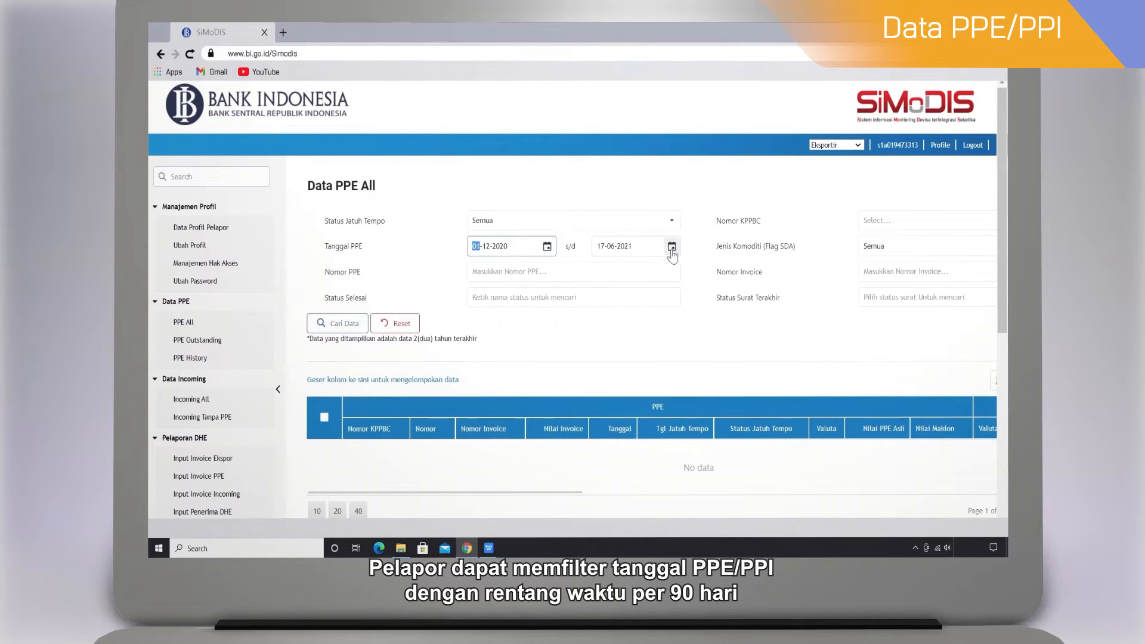
Step: Search the PPE data with the Tanggal PPE range ending 31-12-2020, and select all rows in the results
{"action": "left_click", "coordinate": [672, 247]}
{"action": "left_click", "coordinate": [678, 283]}
{"action": "left_click", "coordinate": [616, 283]}
{"action": "left_click", "coordinate": [737, 410]}
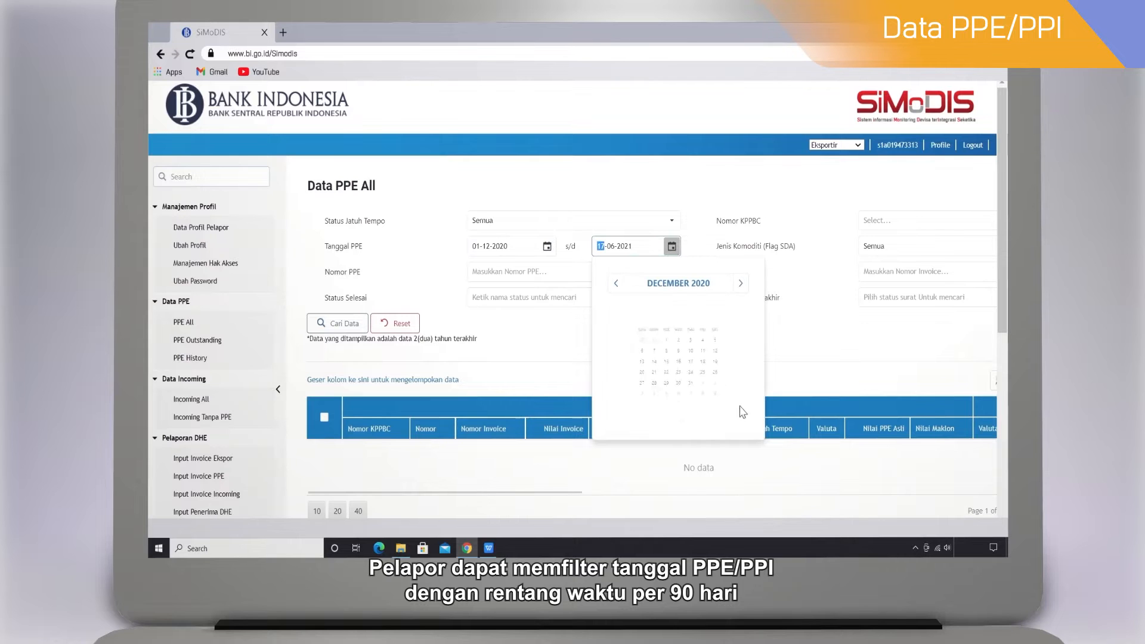
{"action": "left_click", "coordinate": [697, 395]}
{"action": "left_click", "coordinate": [356, 329]}
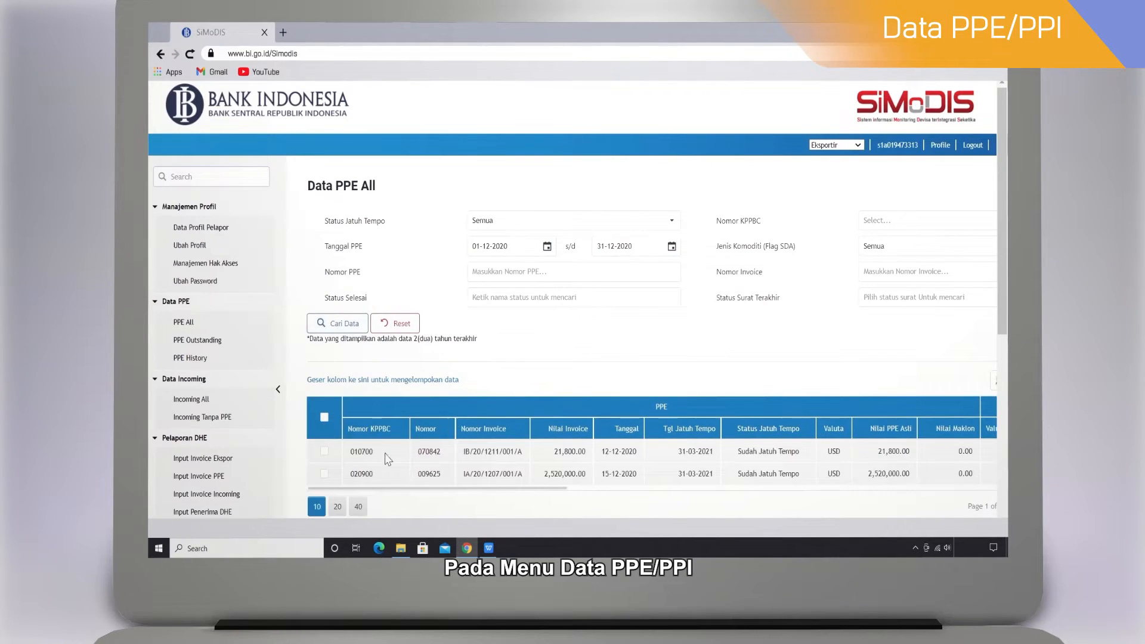
{"action": "left_click", "coordinate": [325, 418]}
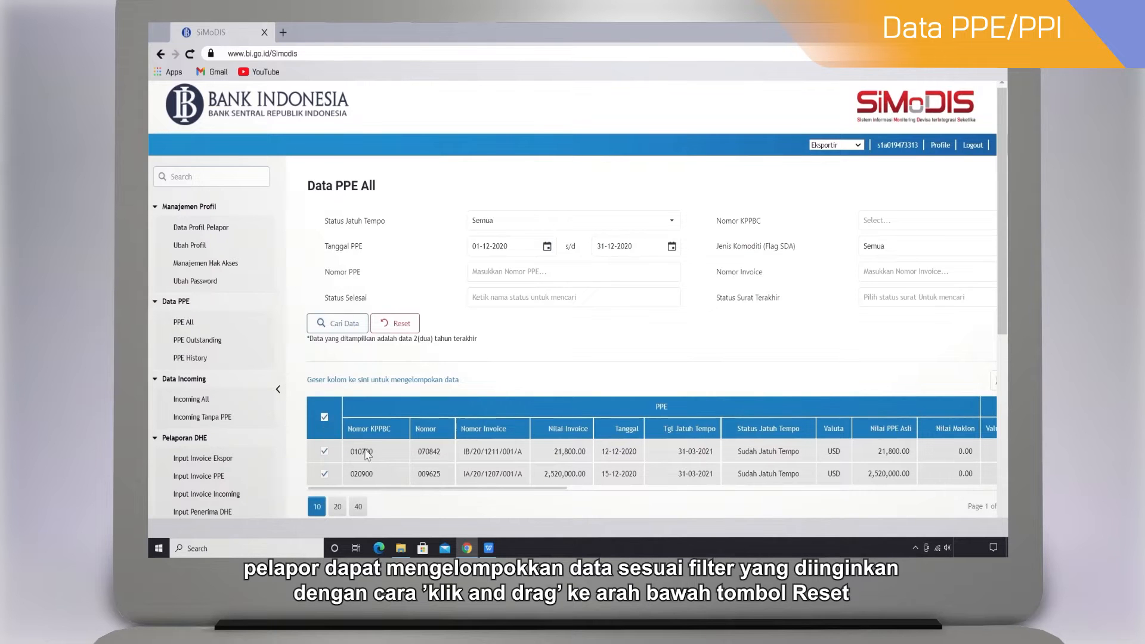
Step: Group the PPE All results by the Nomor column, and open the Data PPE Outstanding page
{"action": "left_click_drag", "start_coordinate": [435, 432], "coordinate": [327, 385]}
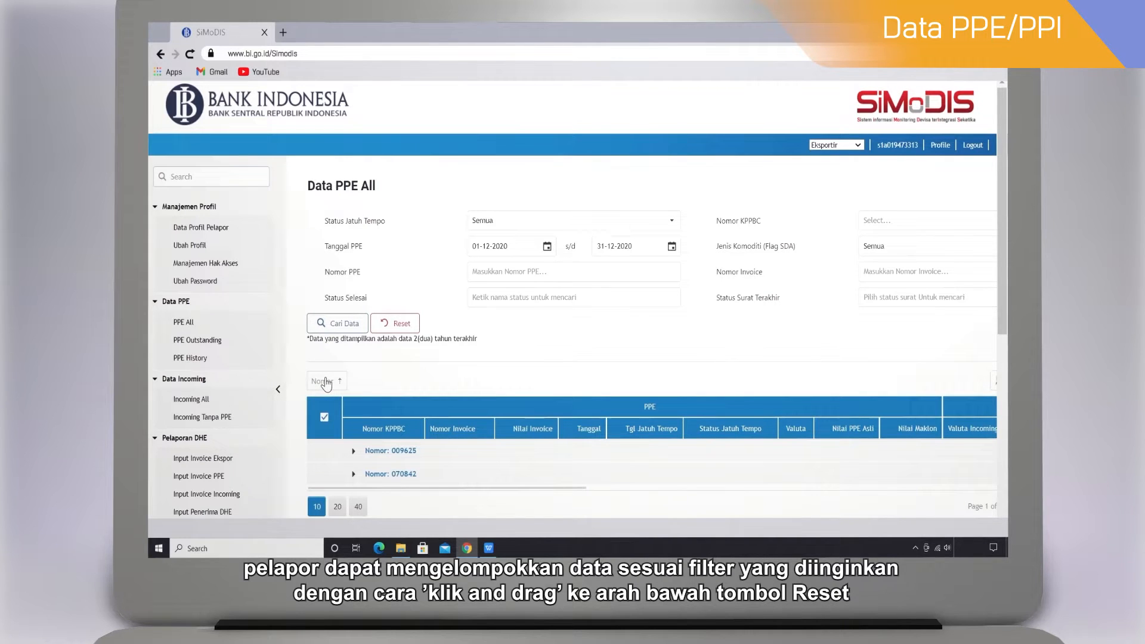
{"action": "left_click", "coordinate": [212, 343]}
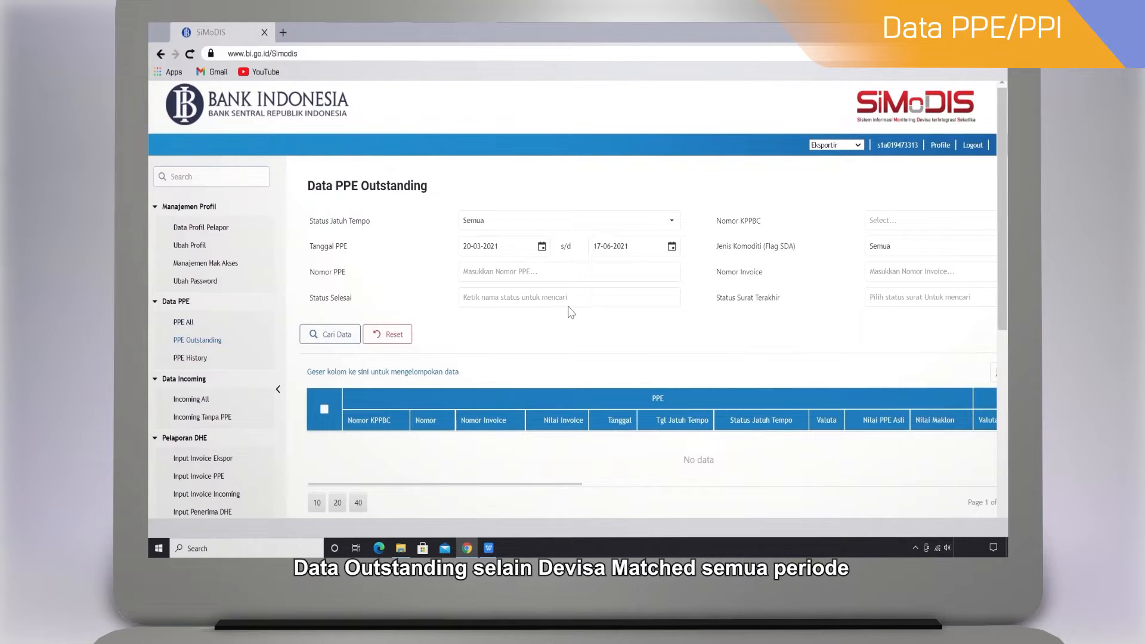
Step: Set the start of the Tanggal PPE range for the outstanding data to 01-11-2020
{"action": "left_click", "coordinate": [542, 245]}
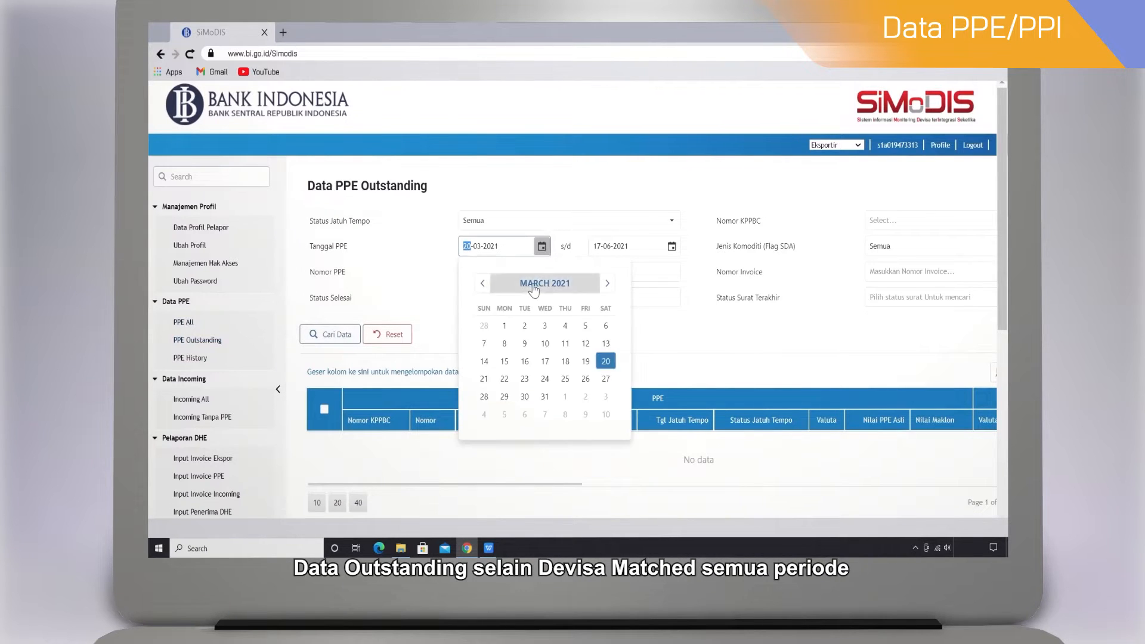
{"action": "left_click", "coordinate": [544, 283]}
{"action": "left_click", "coordinate": [482, 283]}
{"action": "left_click", "coordinate": [563, 403]}
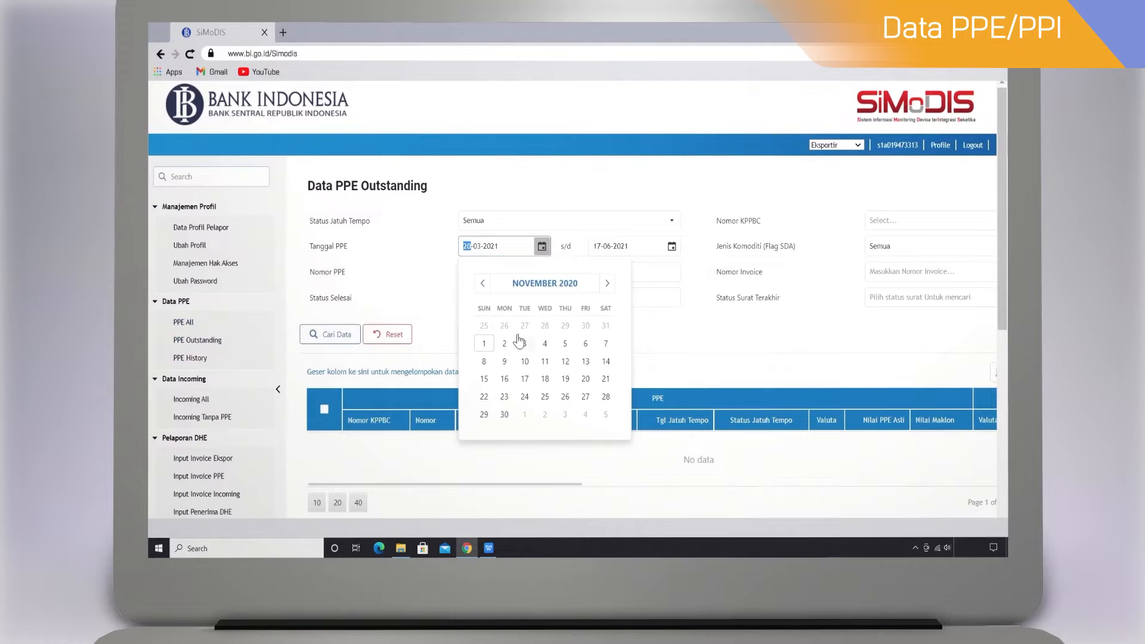
{"action": "left_click", "coordinate": [483, 343]}
Step: Set the end of the Tanggal PPE range to 30-11-2020 and search the outstanding PPE data
{"action": "left_click", "coordinate": [672, 246]}
{"action": "left_click", "coordinate": [634, 285]}
{"action": "left_click", "coordinate": [613, 284]}
{"action": "left_click", "coordinate": [687, 389]}
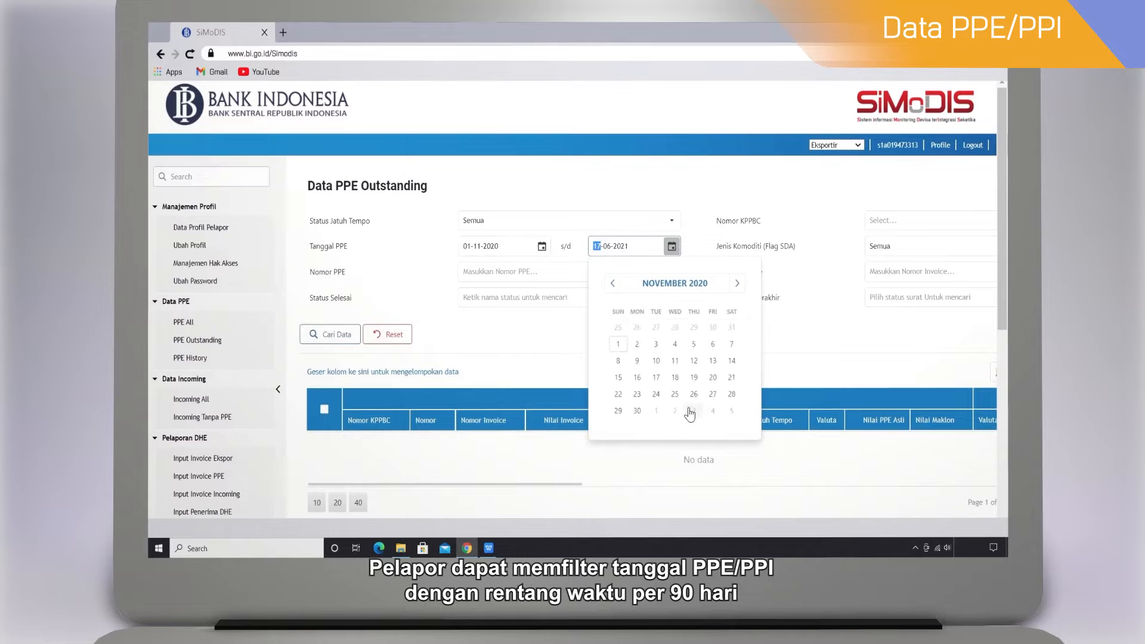
{"action": "left_click", "coordinate": [634, 415]}
{"action": "left_click", "coordinate": [341, 338]}
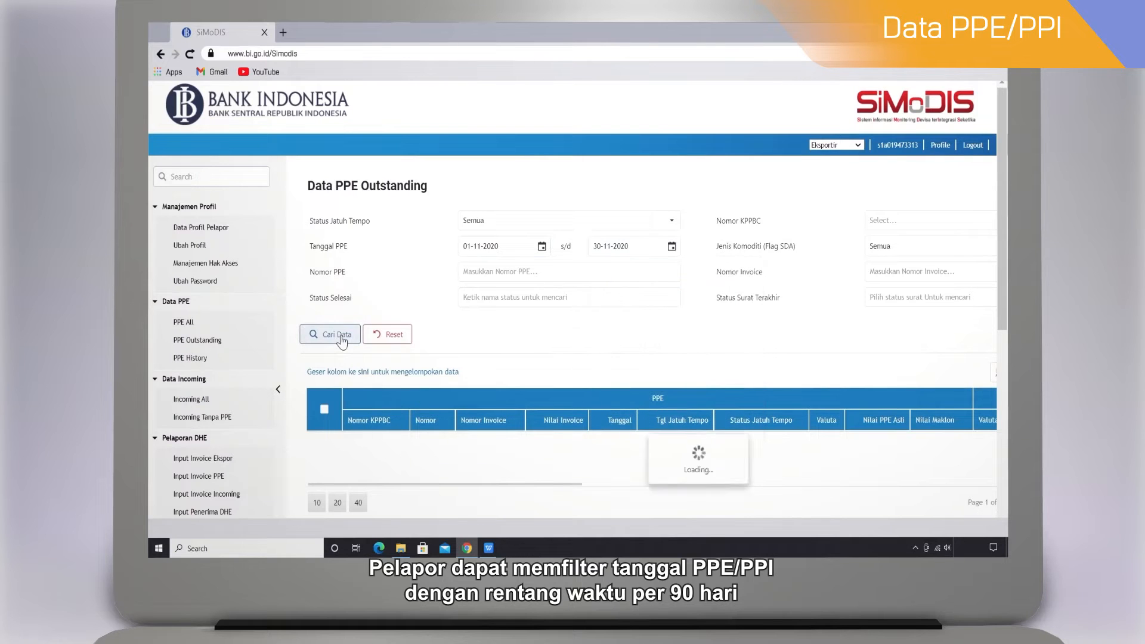
{"action": "scroll", "coordinate": [426, 443], "scroll_direction": "down", "scroll_amount": 1}
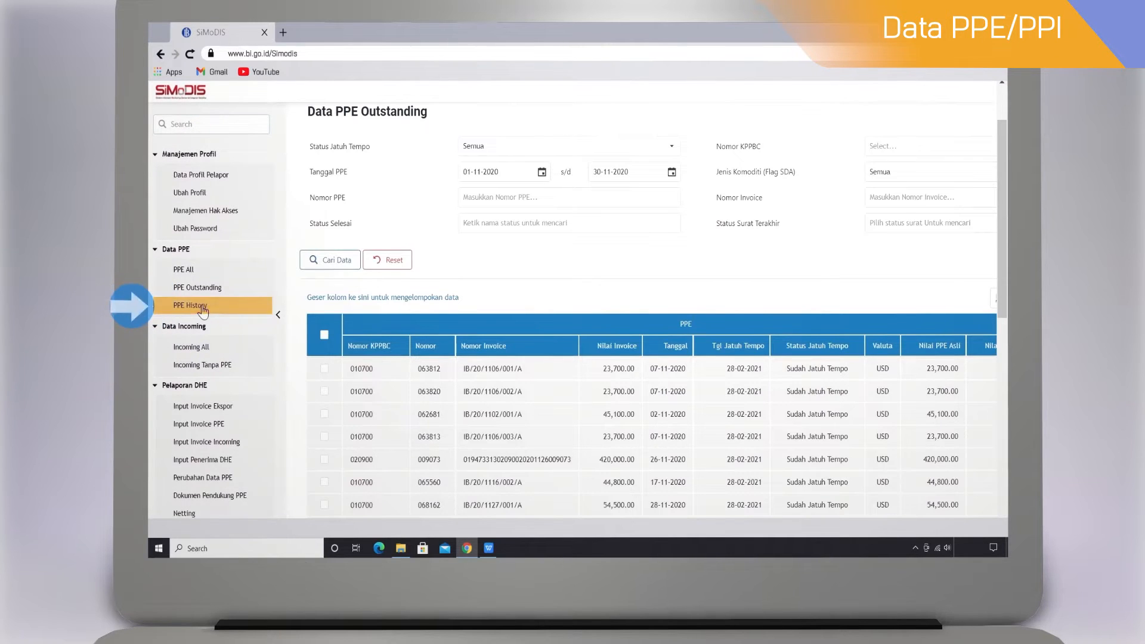
Step: Open the Data PPE History page and search it with the Tanggal PPE range starting on 01-06-2019
{"action": "left_click", "coordinate": [202, 306]}
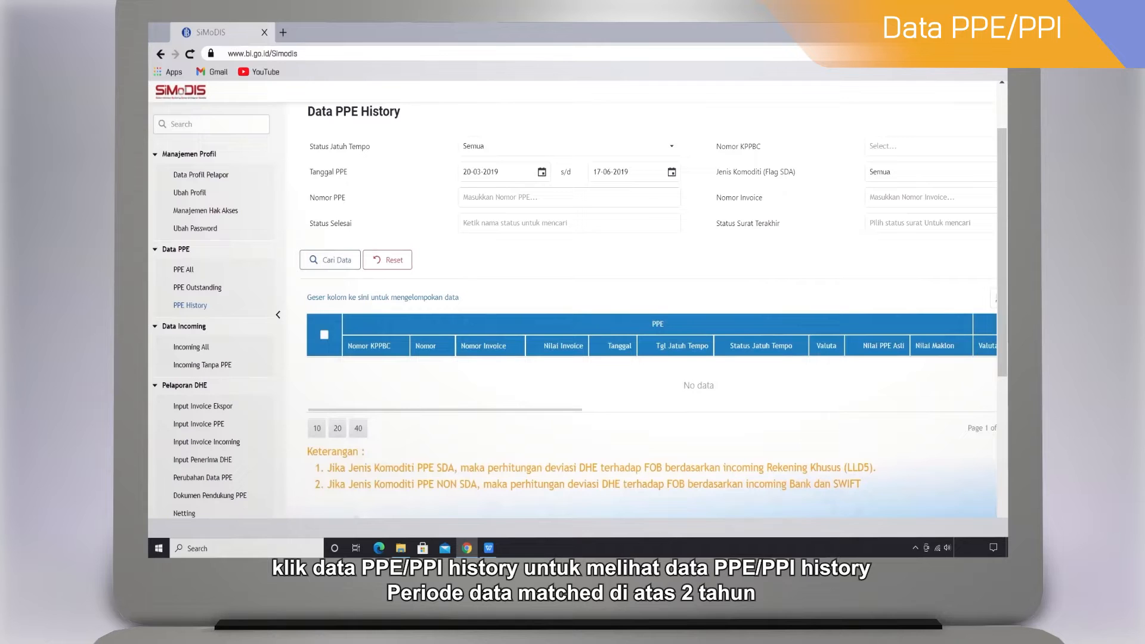
{"action": "left_click", "coordinate": [540, 174]}
{"action": "left_click", "coordinate": [536, 209]}
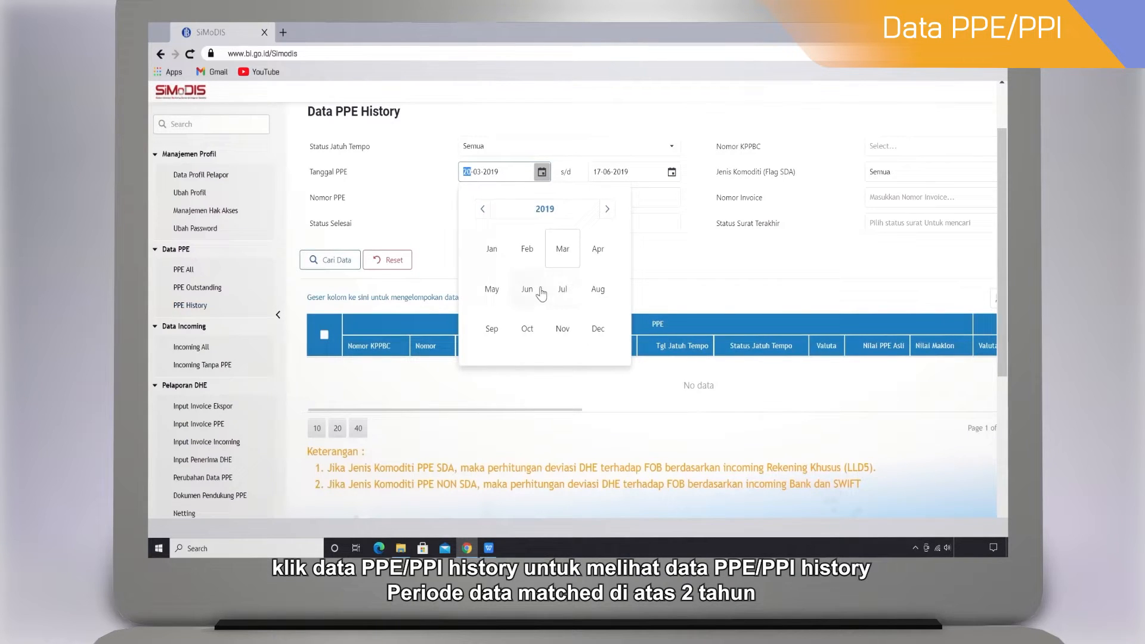
{"action": "left_click", "coordinate": [540, 291]}
{"action": "left_click", "coordinate": [608, 261]}
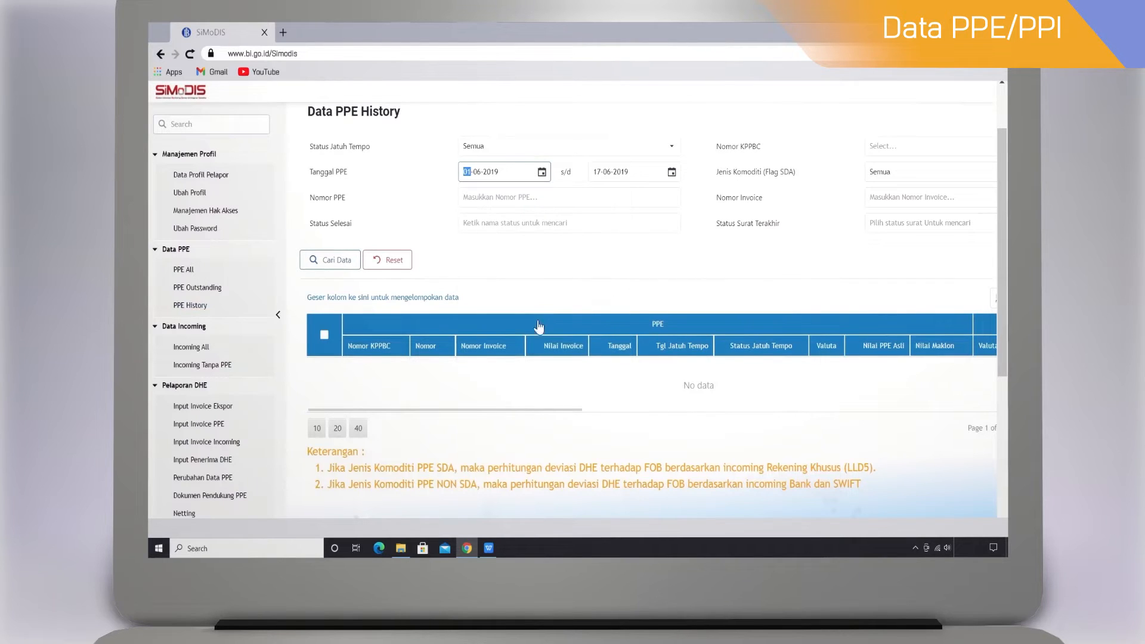
{"action": "left_click", "coordinate": [334, 261]}
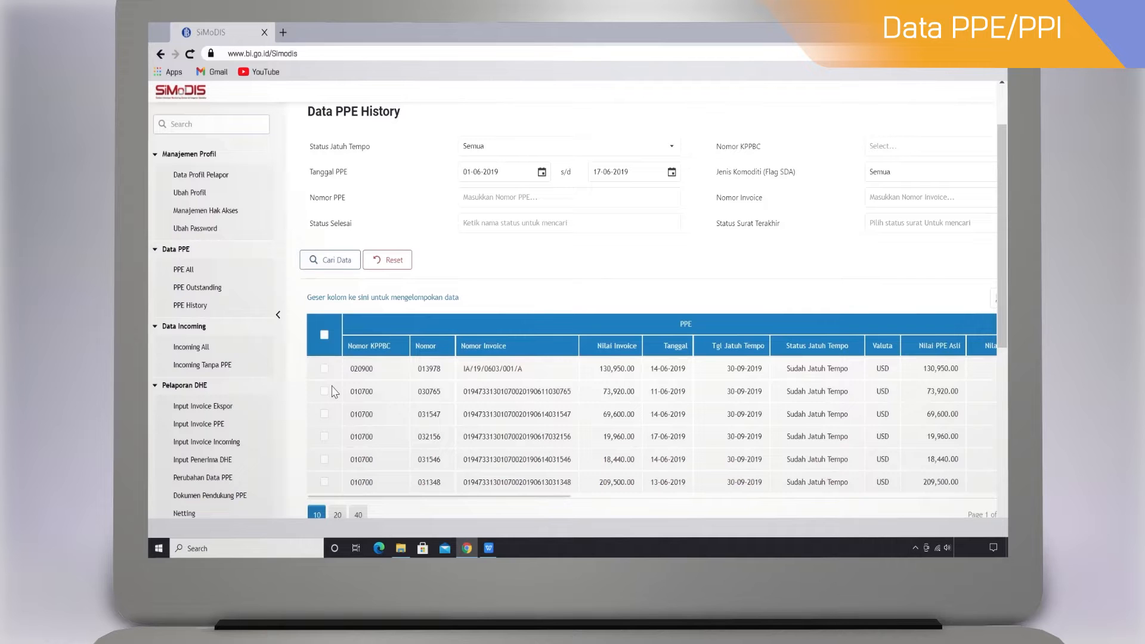
Step: Download only the first two rows of the PPE history results as selected data and open the exported Excel file
{"action": "left_click", "coordinate": [278, 314]}
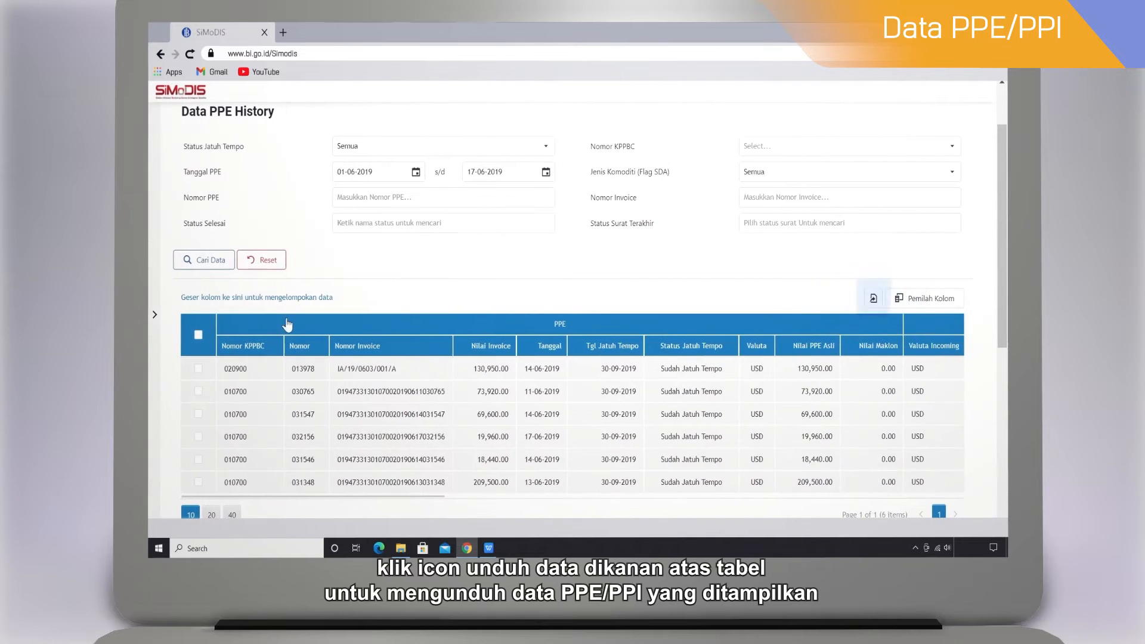
{"action": "left_click", "coordinate": [873, 298]}
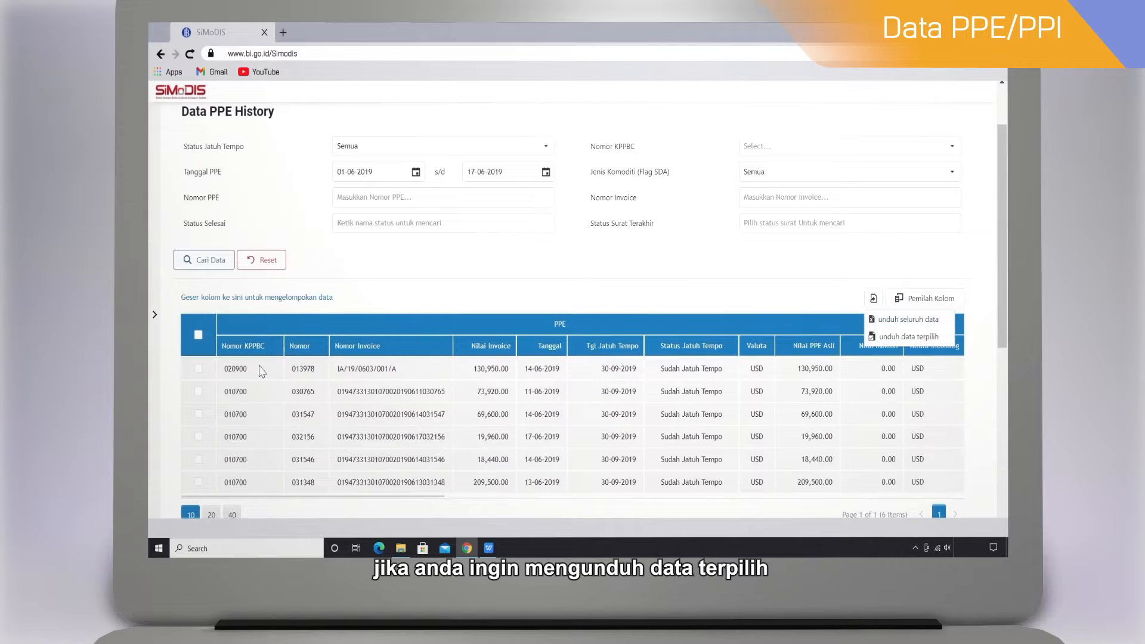
{"action": "left_click", "coordinate": [197, 371]}
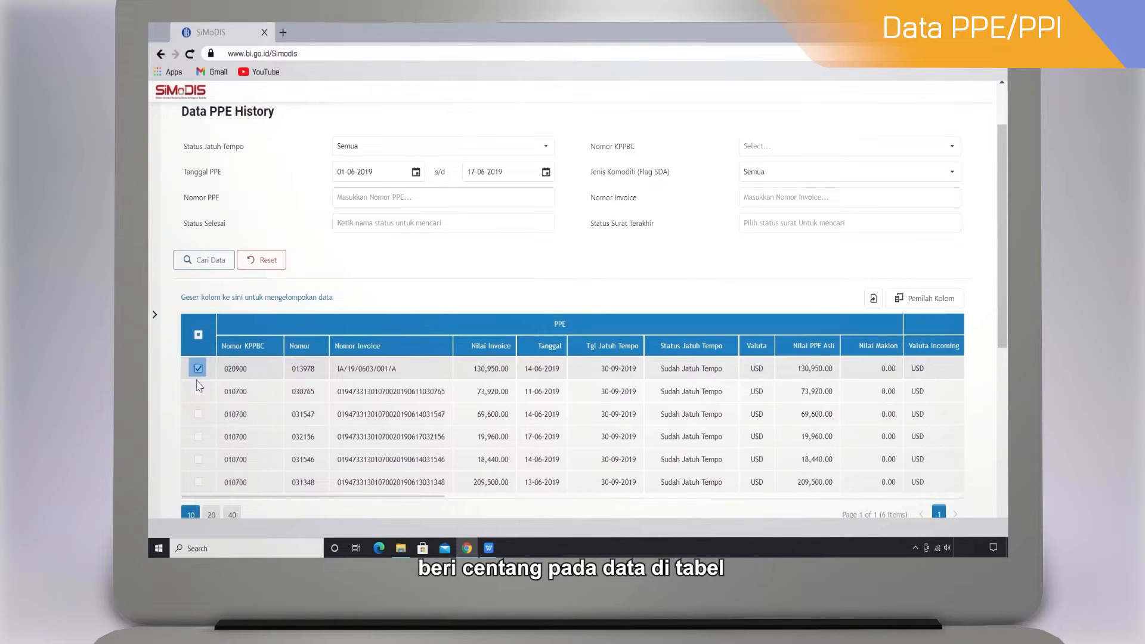
{"action": "left_click", "coordinate": [197, 393]}
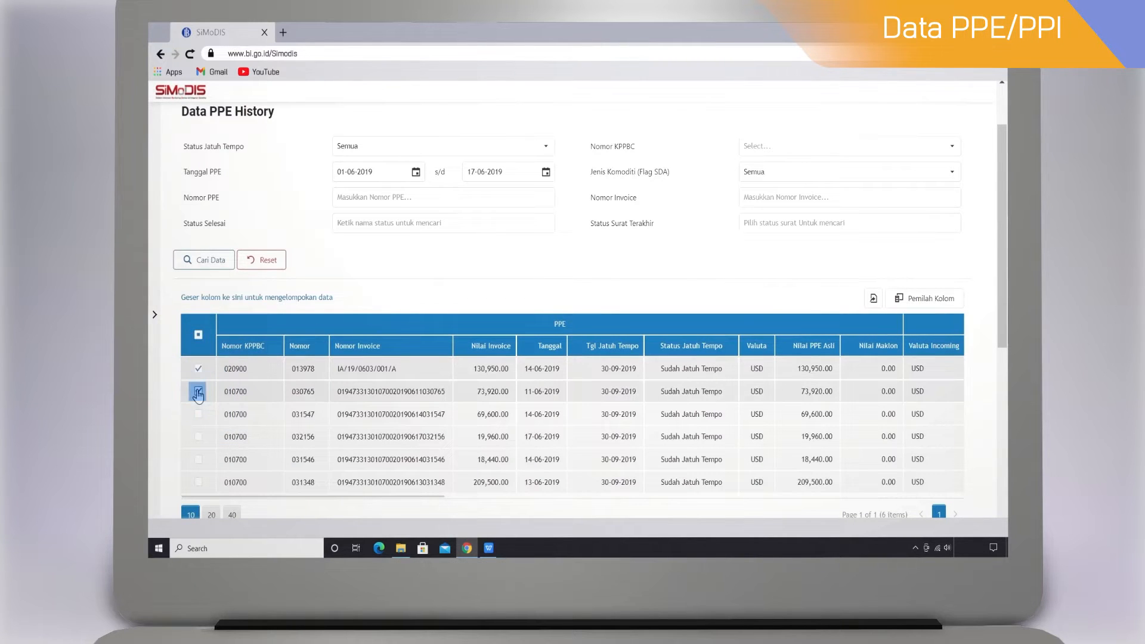
{"action": "left_click", "coordinate": [873, 301]}
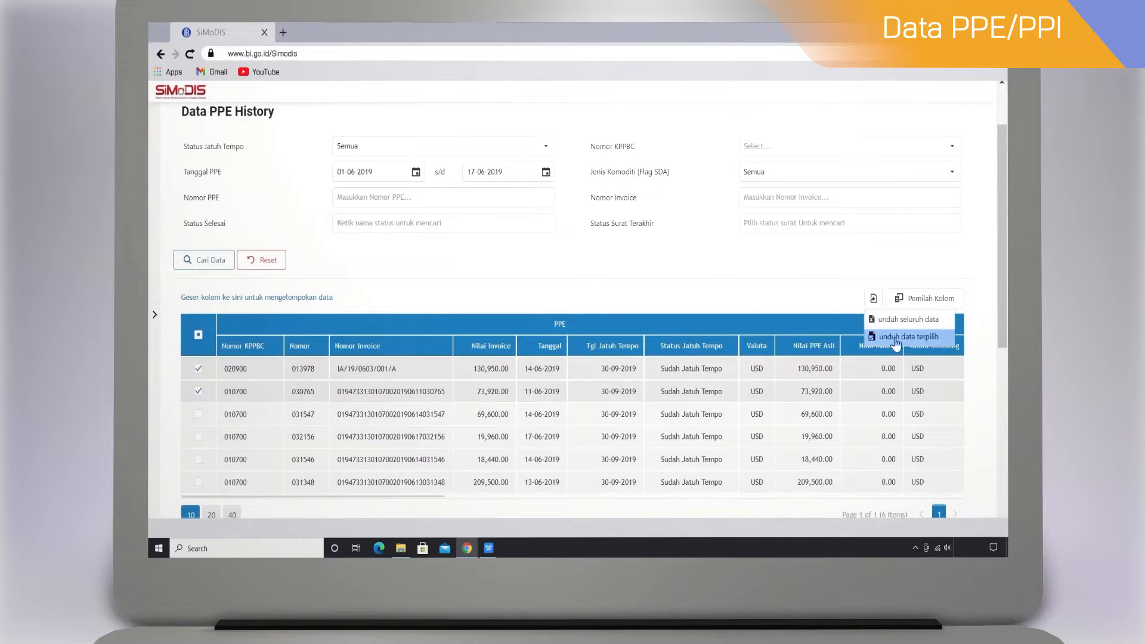
{"action": "left_click", "coordinate": [896, 337]}
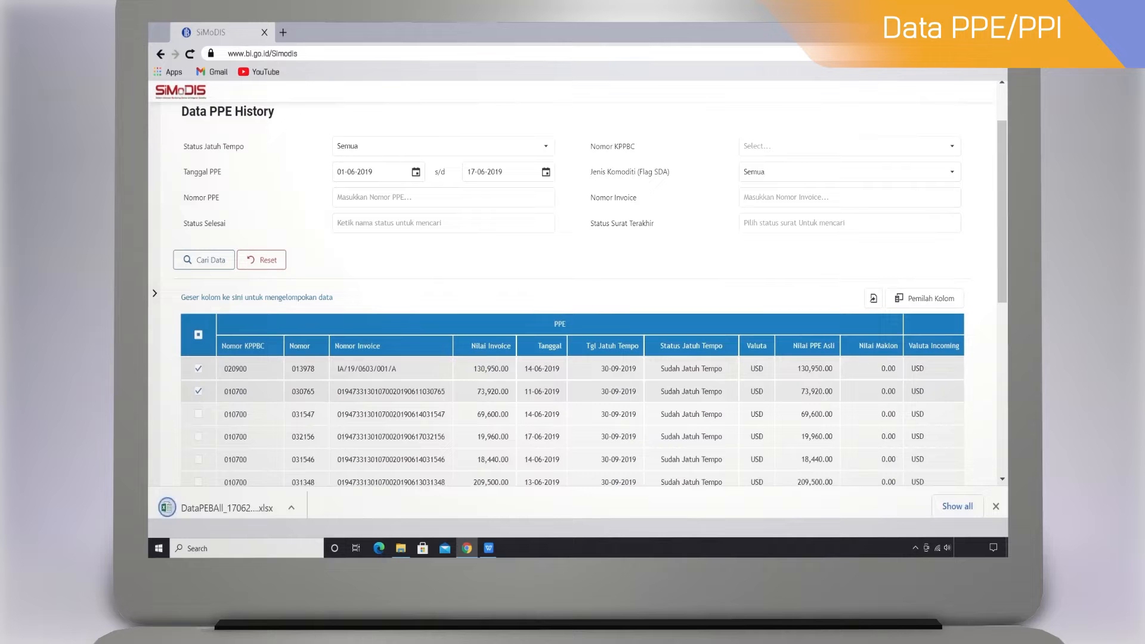
{"action": "left_click", "coordinate": [226, 508]}
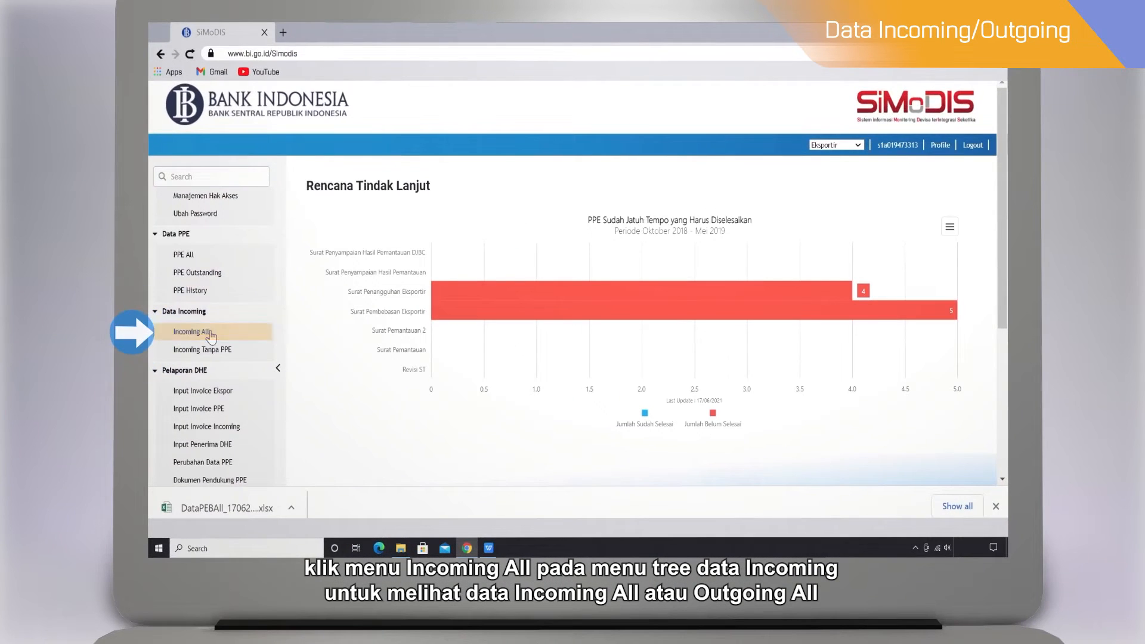
Step: Open the Data Incoming All page and set the start of Periode Incoming to 01-11-2020
{"action": "left_click", "coordinate": [209, 332]}
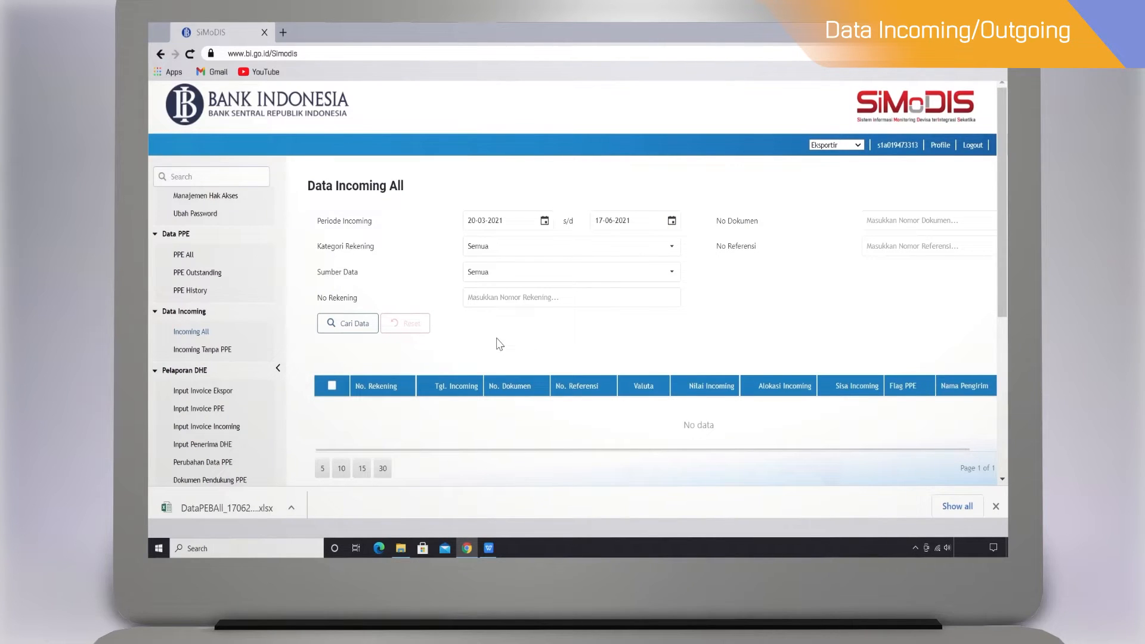
{"action": "left_click", "coordinate": [544, 221]}
{"action": "left_click", "coordinate": [549, 257]}
{"action": "left_click", "coordinate": [487, 257]}
{"action": "left_click", "coordinate": [567, 377]}
{"action": "left_click", "coordinate": [487, 319]}
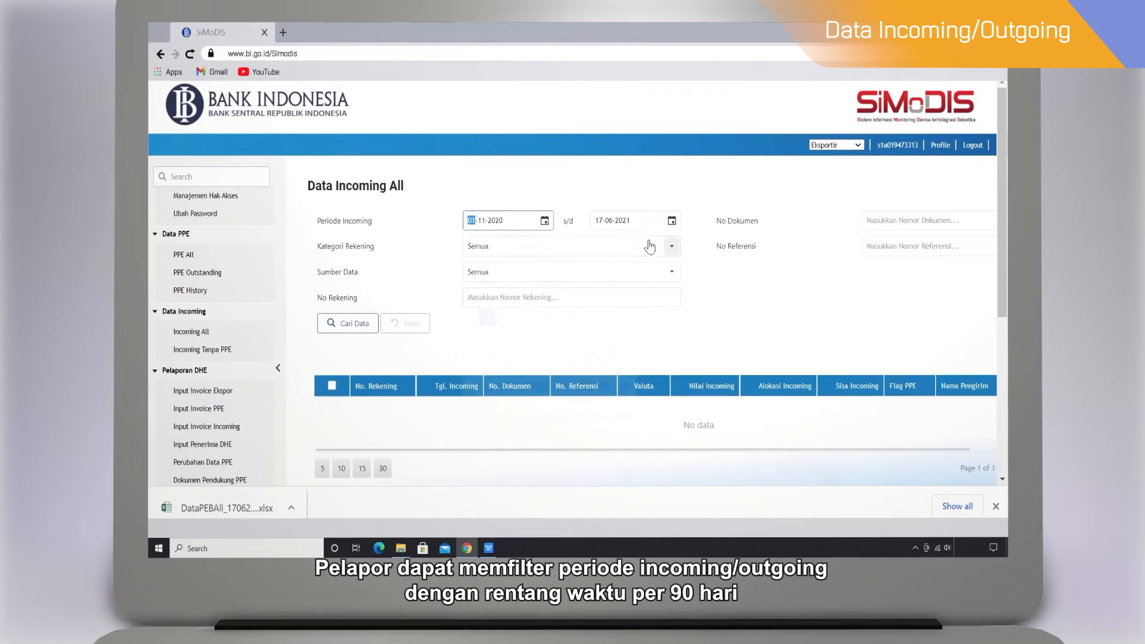
Step: Set the end of Periode Incoming to 30-11-2020 and search all incoming data
{"action": "left_click", "coordinate": [671, 221]}
{"action": "left_click", "coordinate": [657, 259]}
{"action": "left_click", "coordinate": [614, 257]}
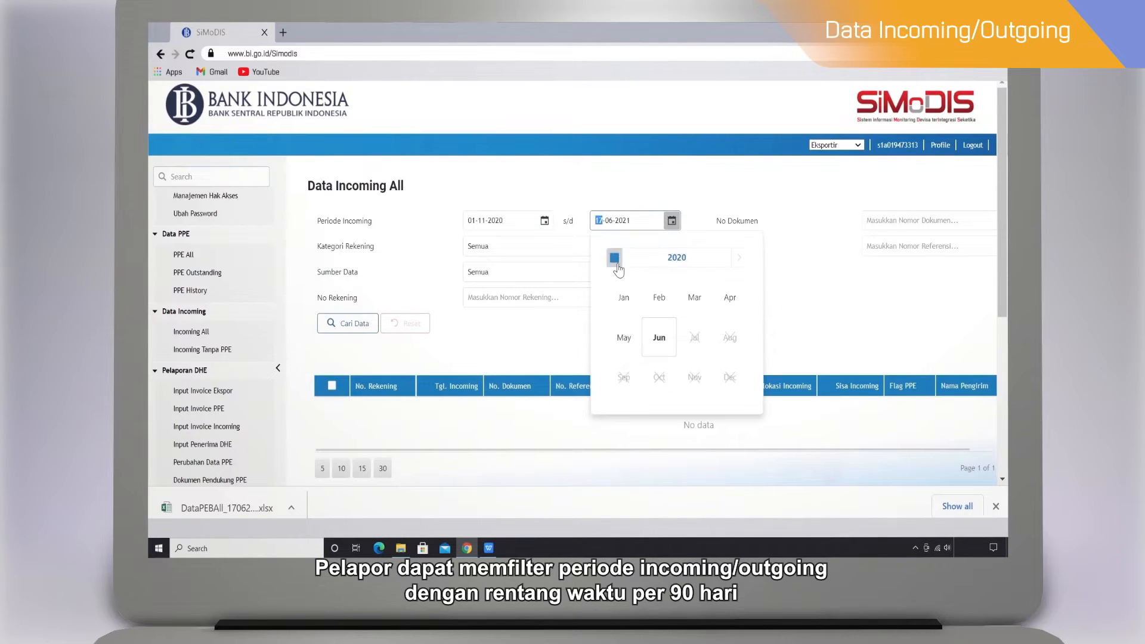
{"action": "left_click", "coordinate": [695, 377]}
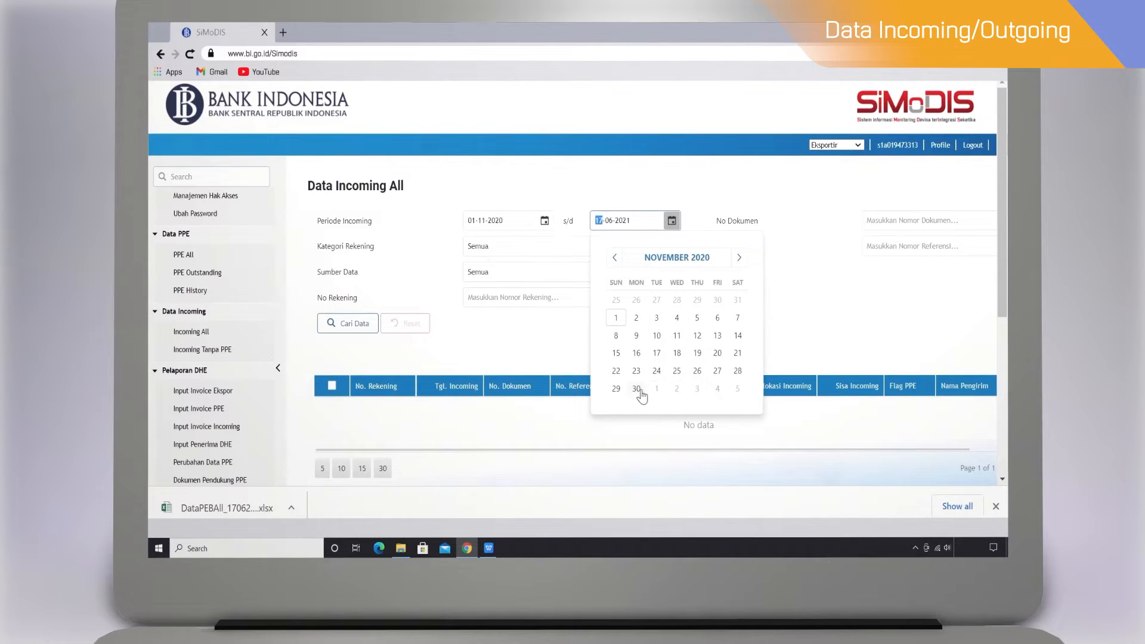
{"action": "left_click", "coordinate": [637, 389]}
{"action": "left_click", "coordinate": [345, 327]}
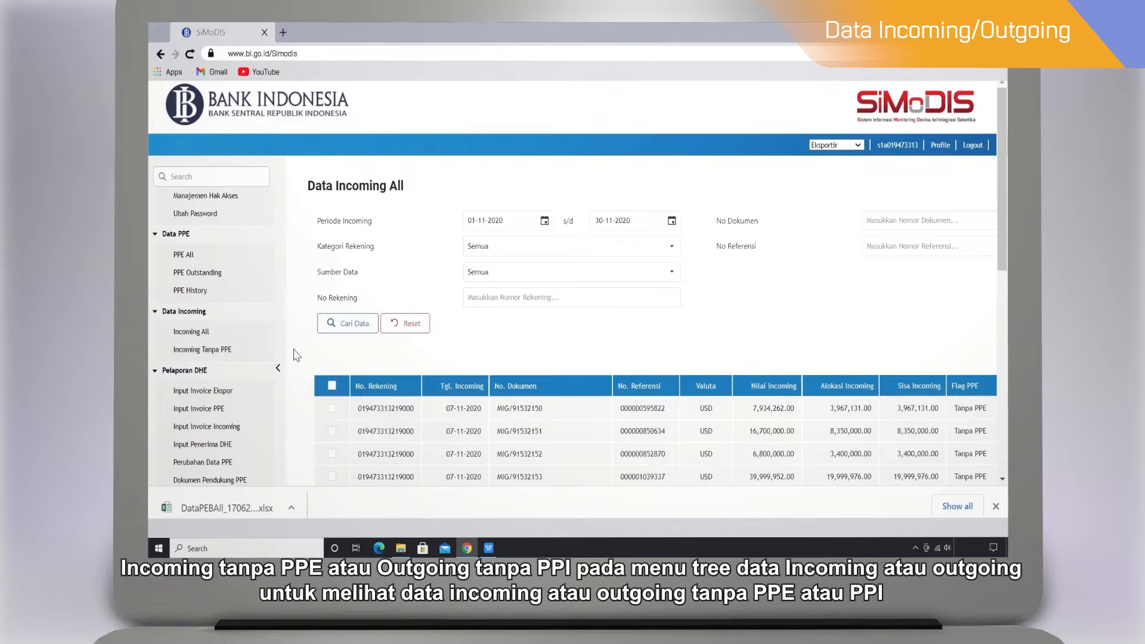
Step: Open the Data Incoming Tanpa PPE page and set the start of Periode Incoming to 01-11-2020
{"action": "left_click", "coordinate": [230, 351]}
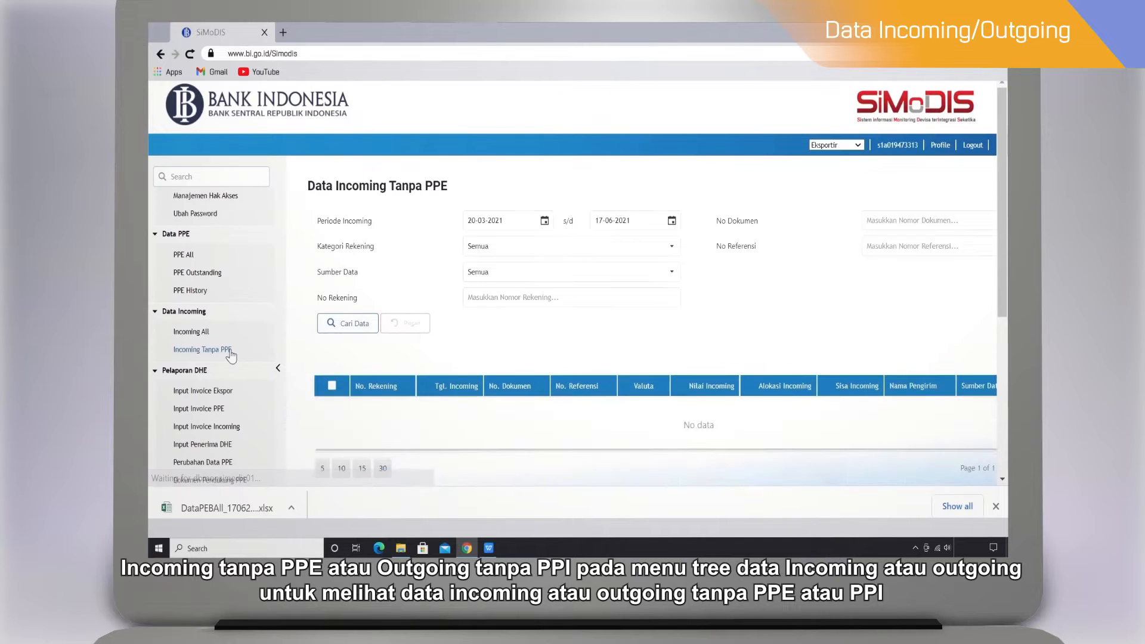
{"action": "left_click", "coordinate": [544, 220]}
{"action": "left_click", "coordinate": [524, 259]}
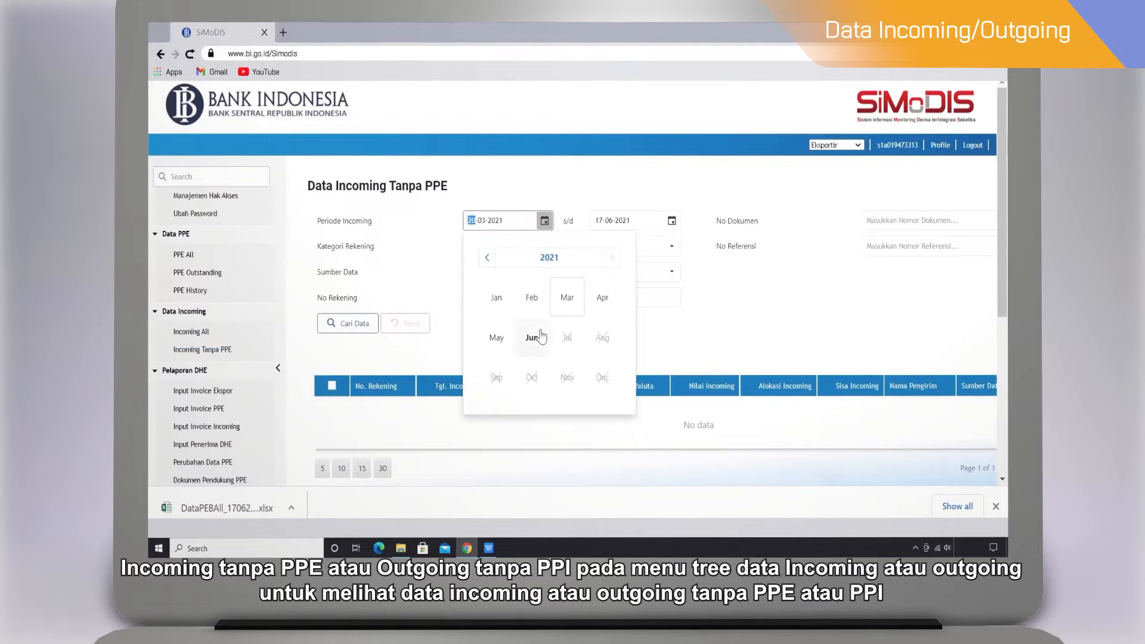
{"action": "left_click", "coordinate": [487, 257]}
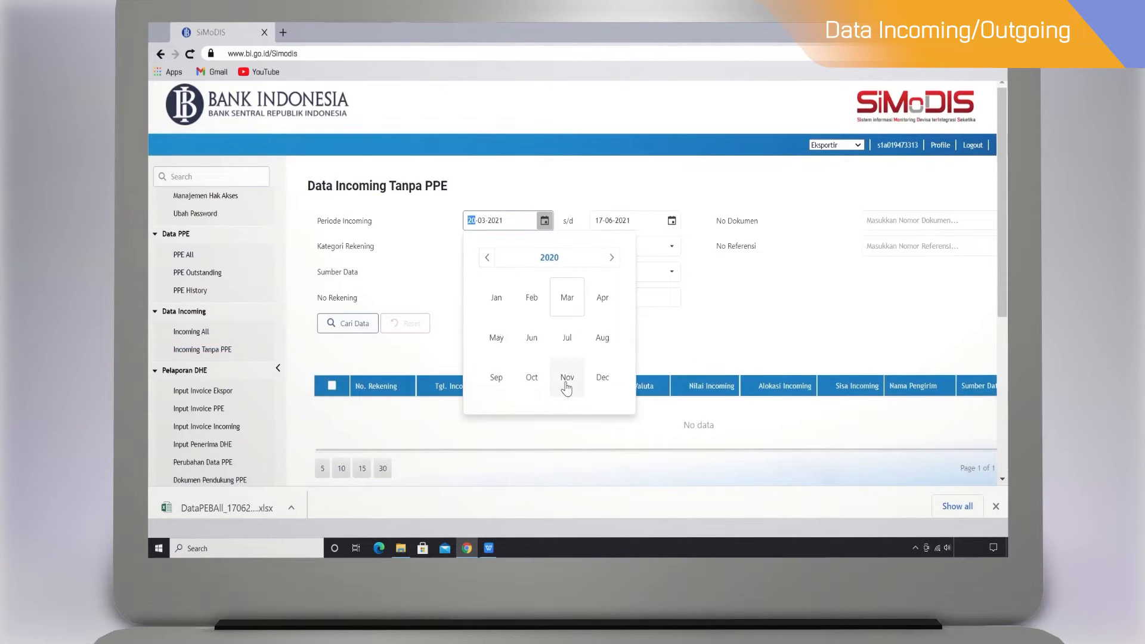
{"action": "left_click", "coordinate": [567, 386]}
{"action": "left_click", "coordinate": [486, 320]}
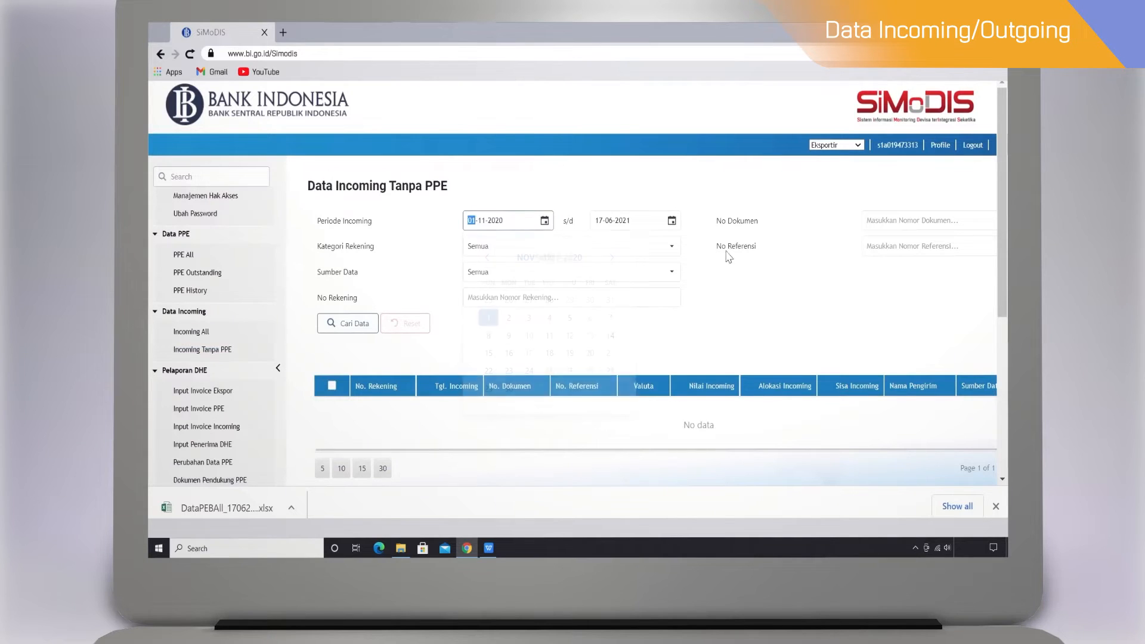
Step: Set the end of Periode Incoming to 30-11-2020 and search the incoming data without PPE
{"action": "left_click", "coordinate": [671, 220]}
{"action": "left_click", "coordinate": [627, 265]}
{"action": "left_click", "coordinate": [614, 258]}
{"action": "left_click", "coordinate": [692, 373]}
{"action": "left_click", "coordinate": [638, 388]}
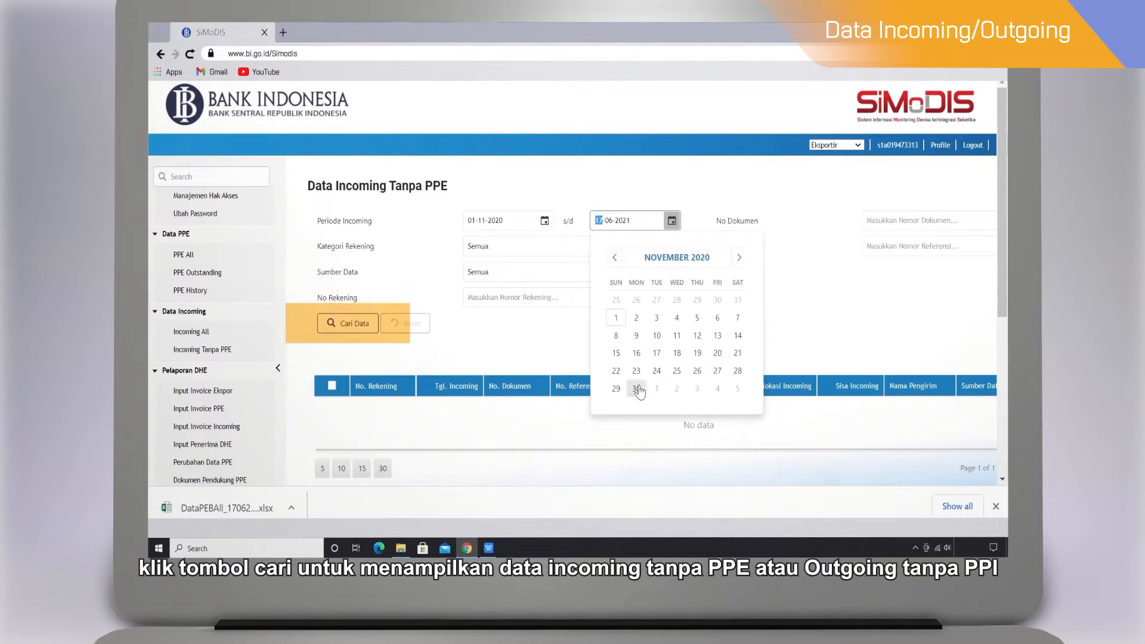
{"action": "left_click", "coordinate": [351, 323]}
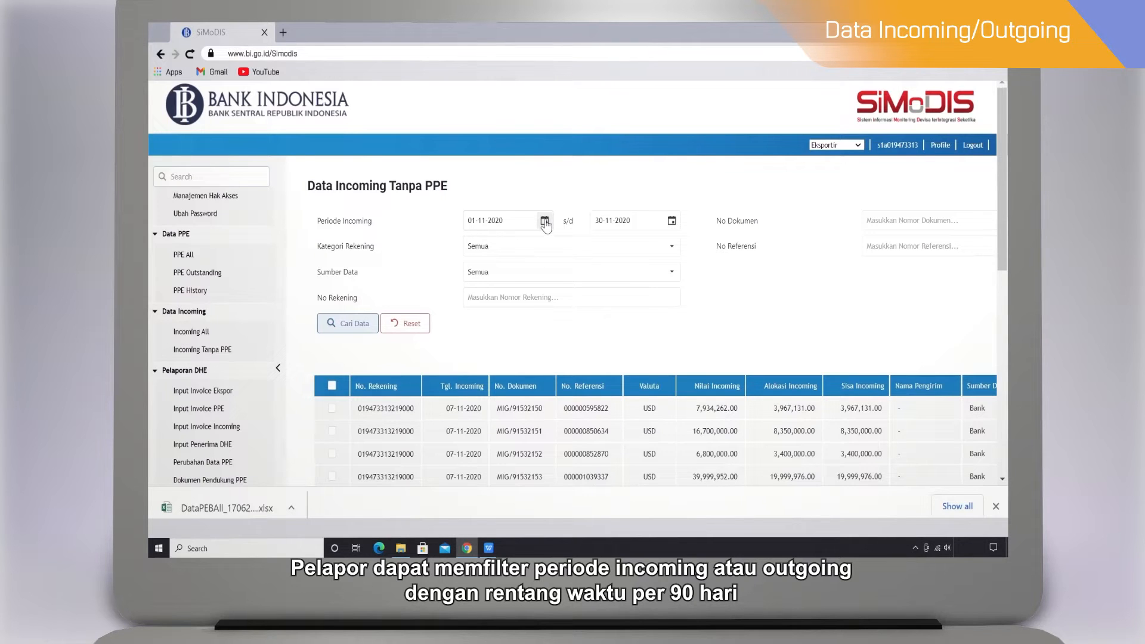
Step: Select the first two rows of the Incoming Tanpa PPE results and export the selected rows
{"action": "scroll", "coordinate": [403, 366], "scroll_direction": "down", "scroll_amount": 1}
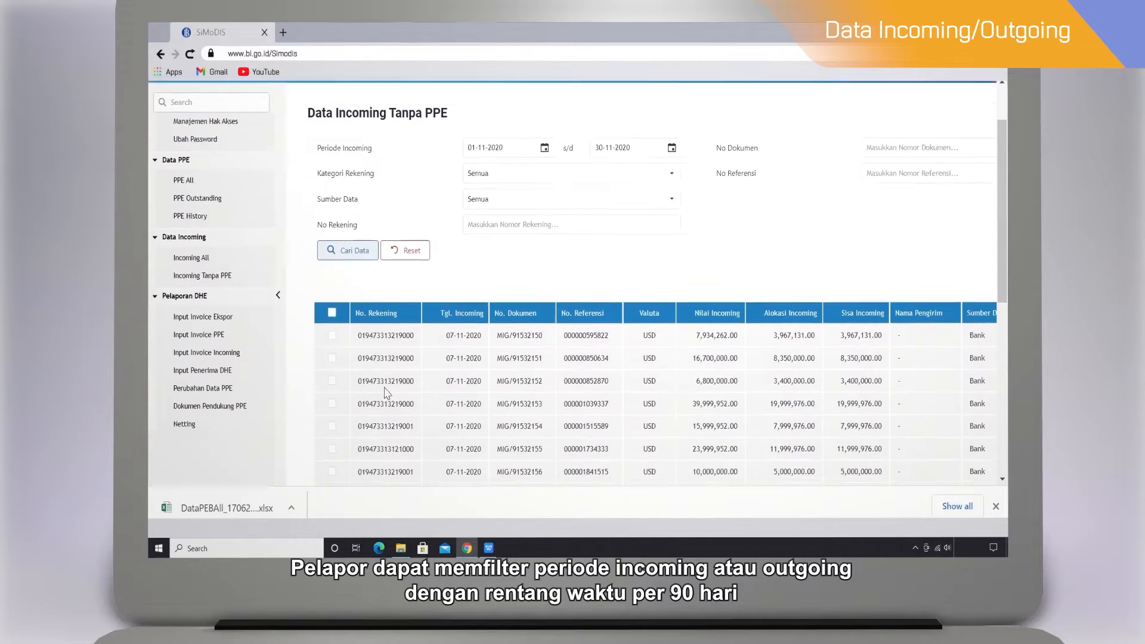
{"action": "left_click", "coordinate": [332, 334]}
{"action": "left_click", "coordinate": [332, 357]}
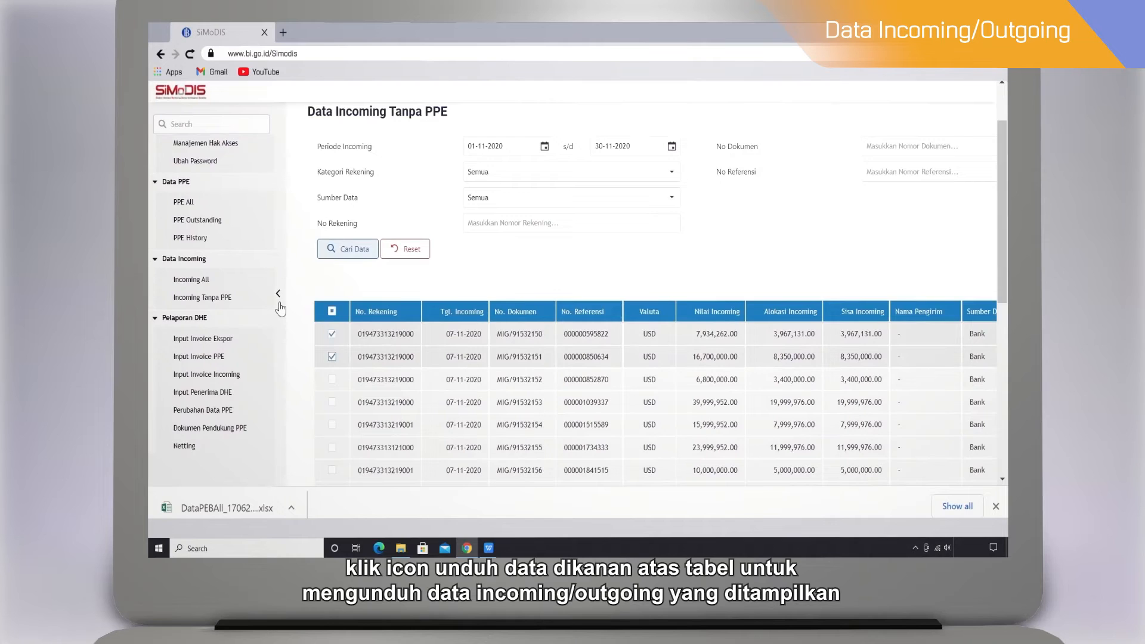
{"action": "left_click", "coordinate": [278, 293]}
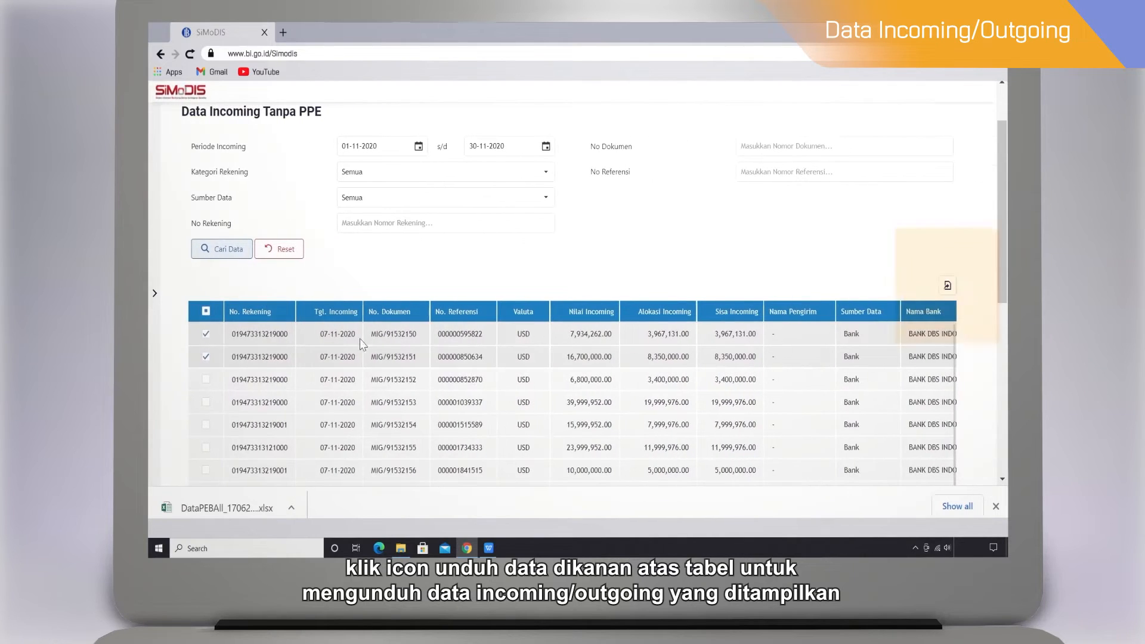
{"action": "left_click", "coordinate": [947, 286]}
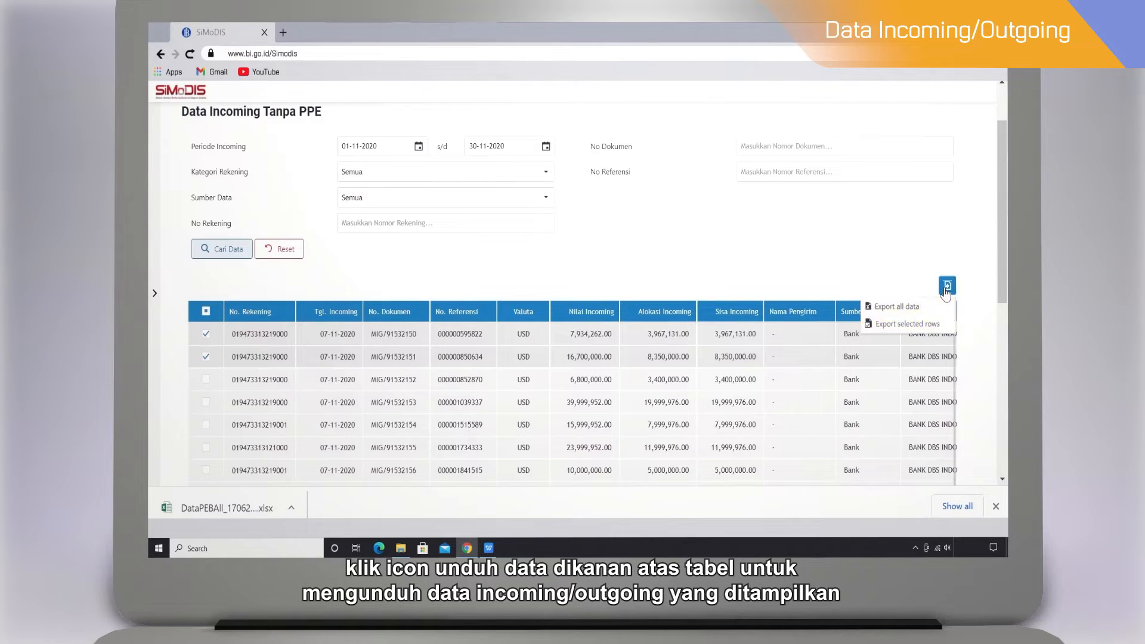
{"action": "left_click", "coordinate": [923, 325]}
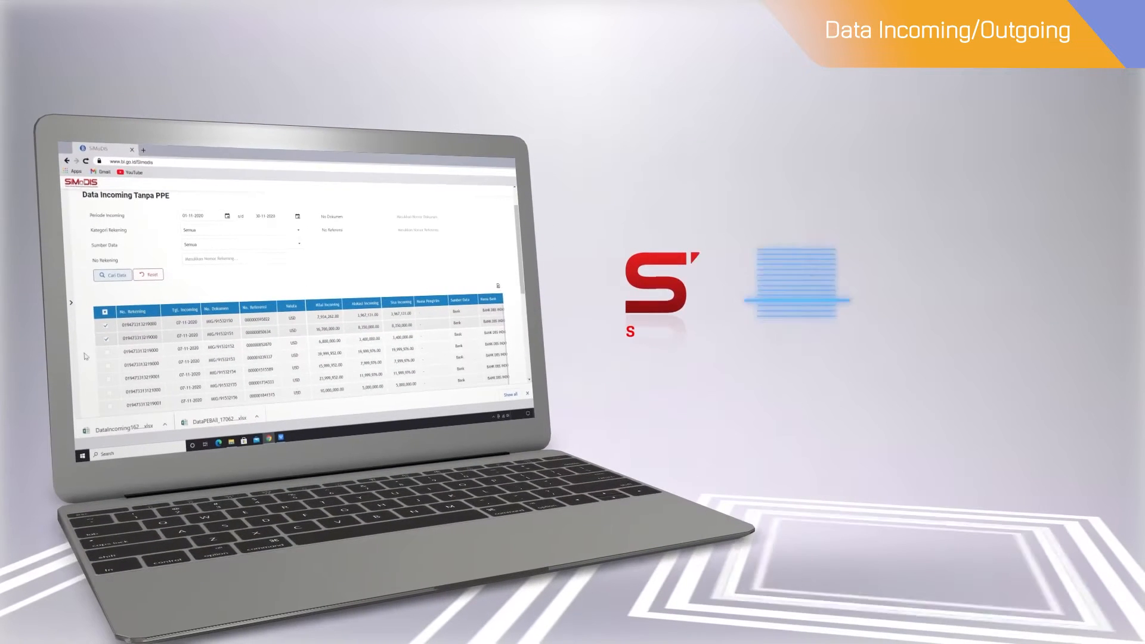
Step: Expand the collapsed navigation sidebar and open the Input Invoice Ekspor page
{"action": "left_click", "coordinate": [72, 303]}
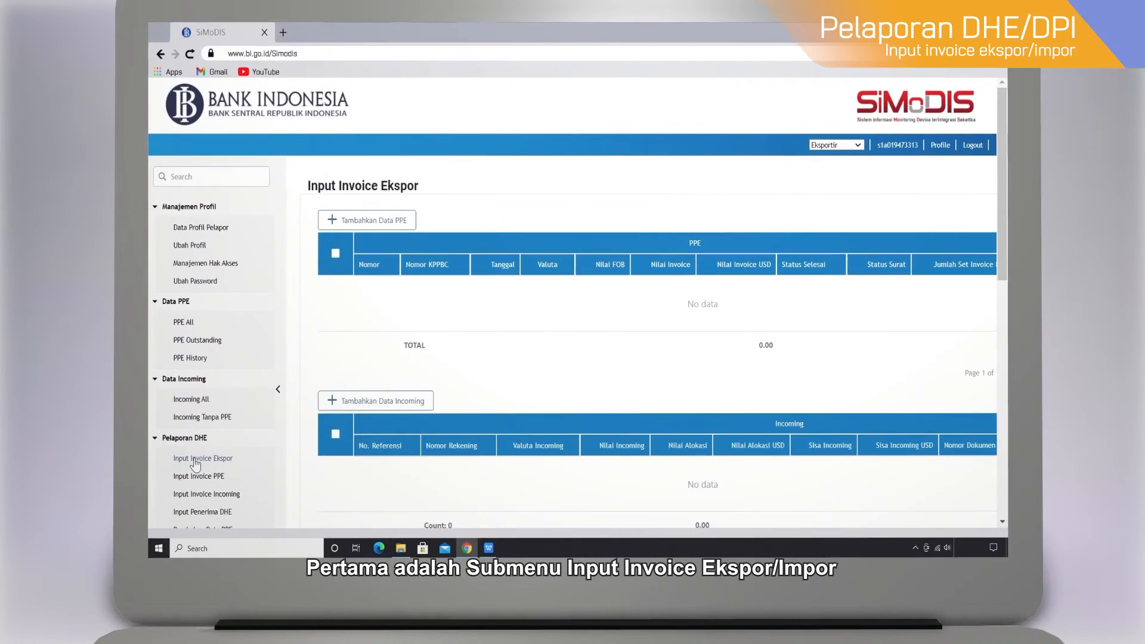
Step: Open the Input Invoice Ekspor page and start adding PPE data
{"action": "left_click", "coordinate": [111, 450]}
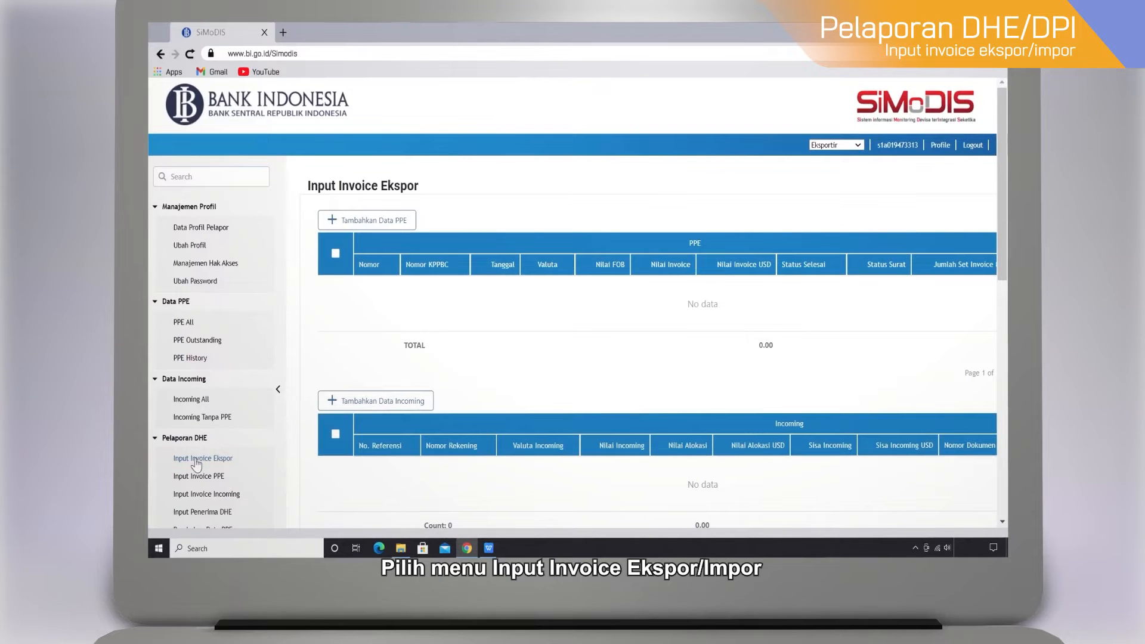
{"action": "left_click", "coordinate": [196, 459]}
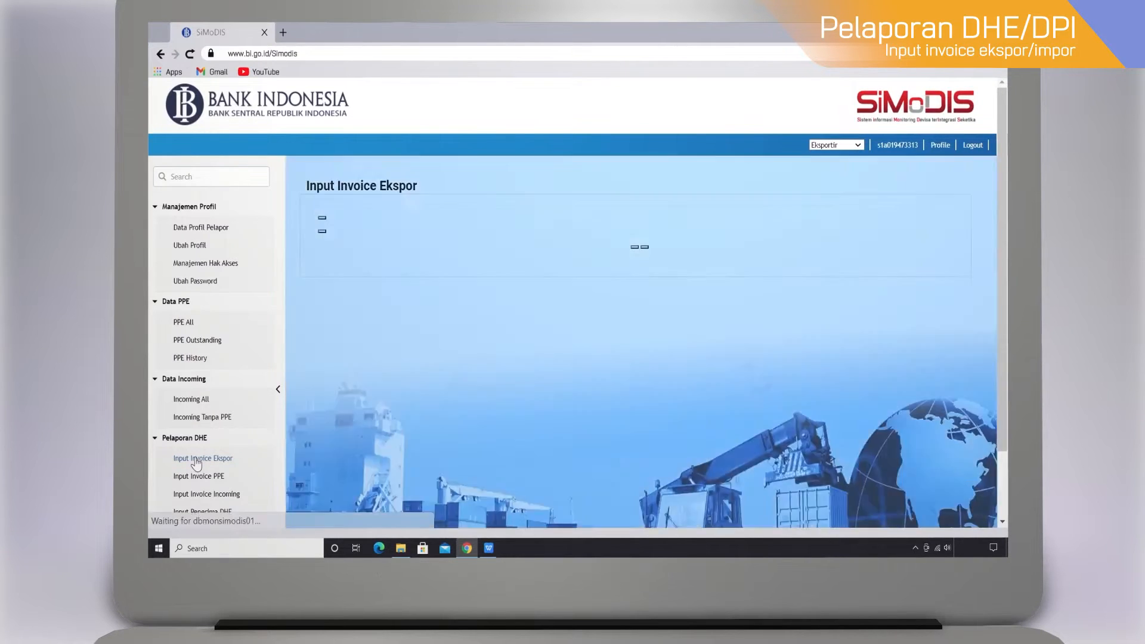
{"action": "left_click", "coordinate": [272, 222]}
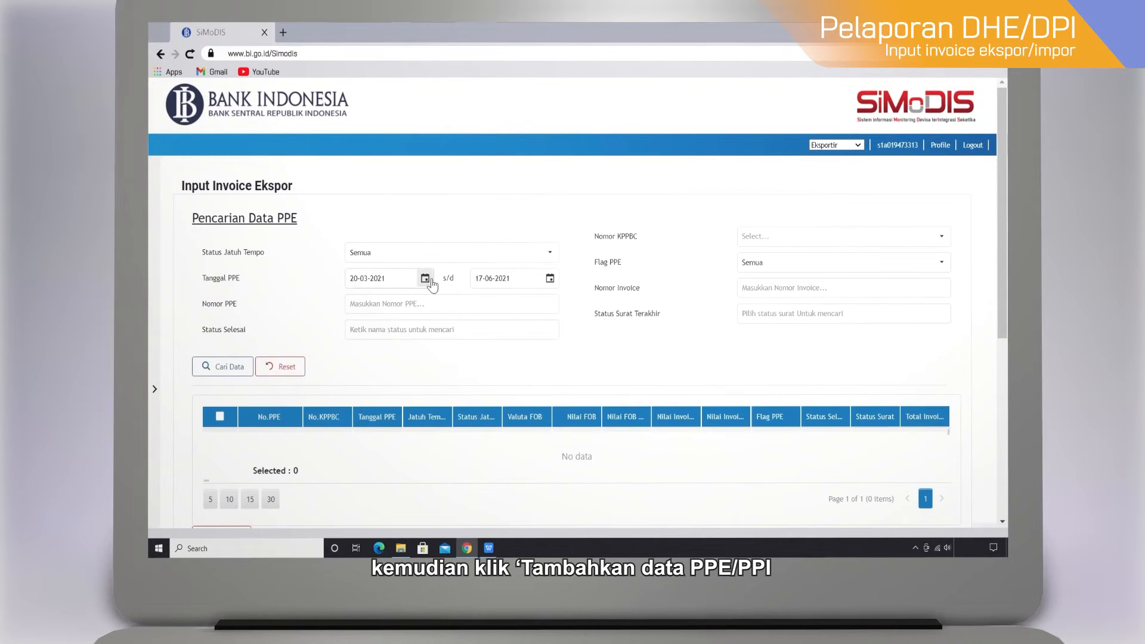
Step: Set the start of the Tanggal PPE range to 01-11-2020
{"action": "left_click", "coordinate": [425, 279]}
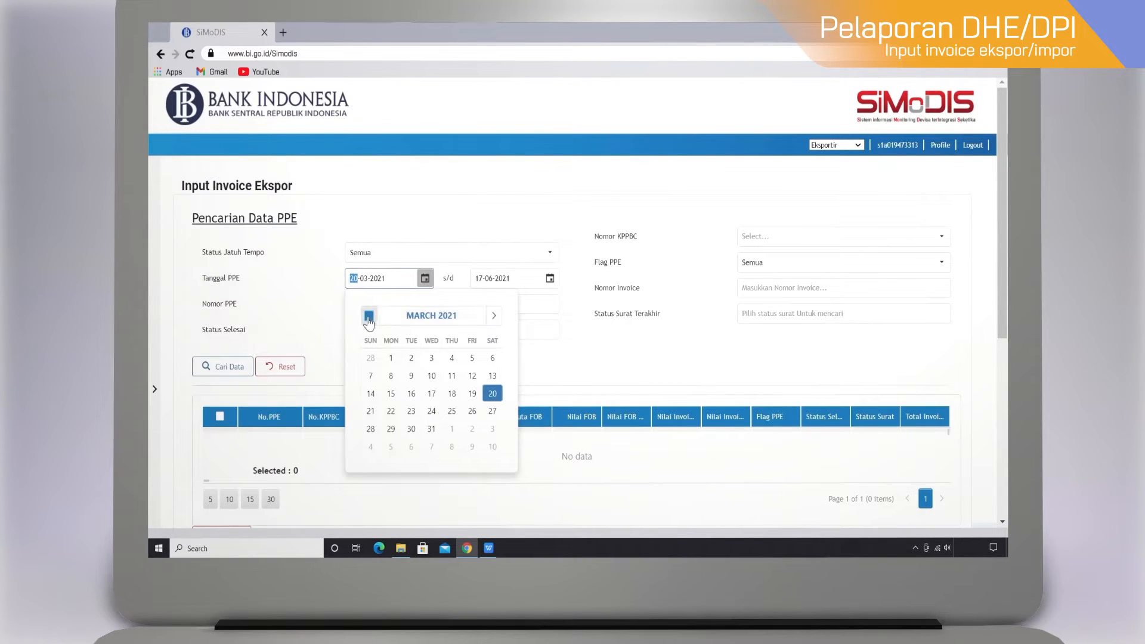
{"action": "left_click", "coordinate": [400, 318]}
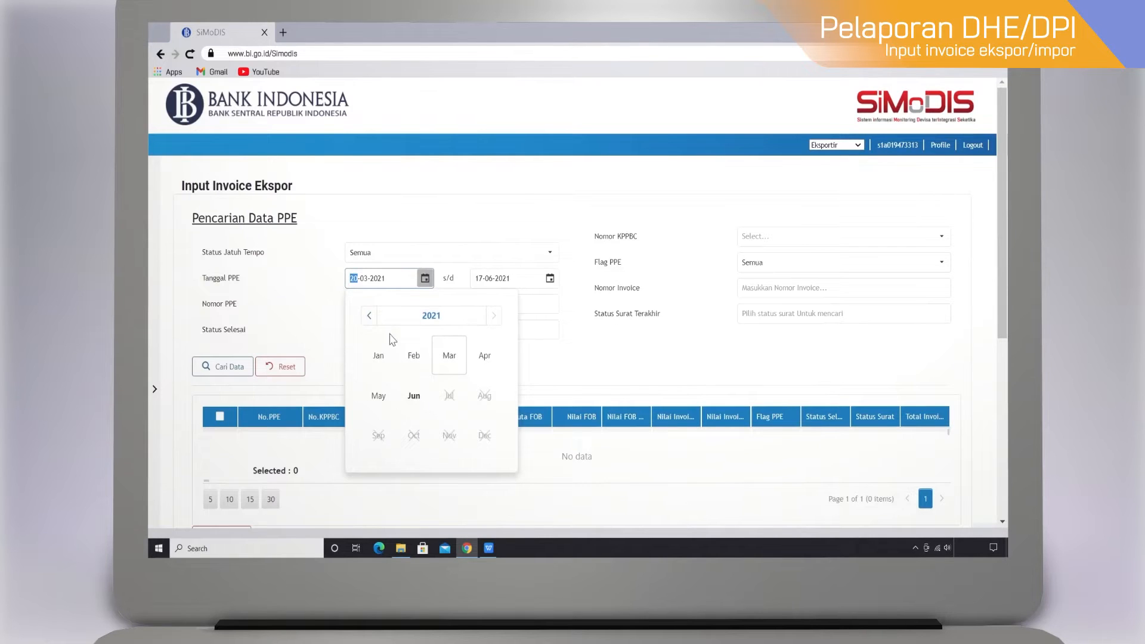
{"action": "left_click", "coordinate": [368, 317]}
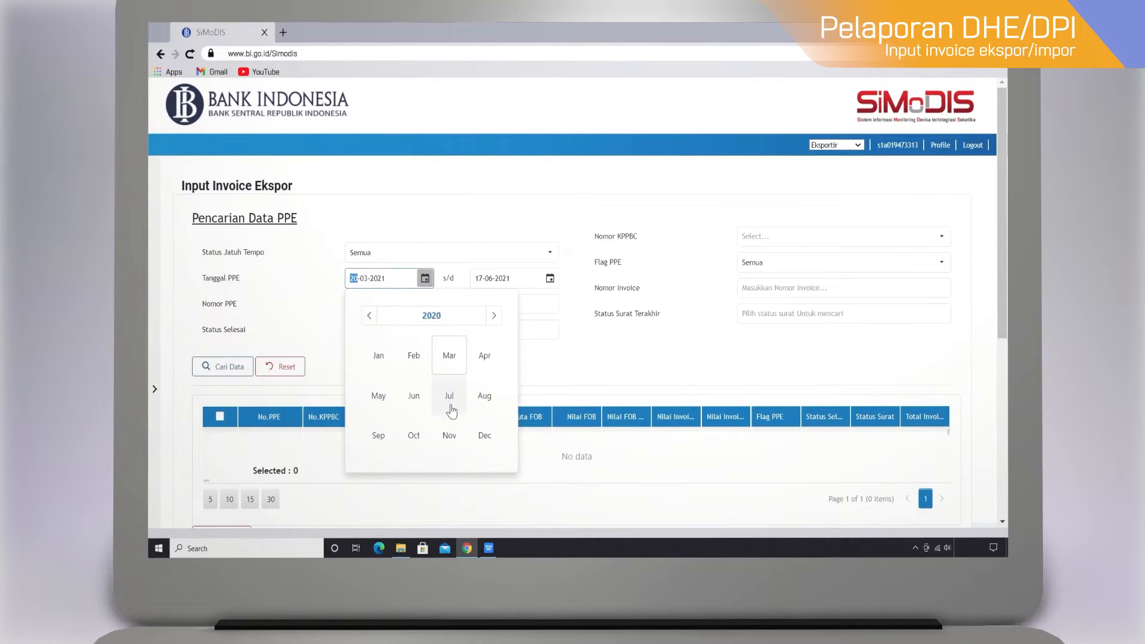
{"action": "left_click", "coordinate": [449, 435]}
{"action": "left_click", "coordinate": [370, 377]}
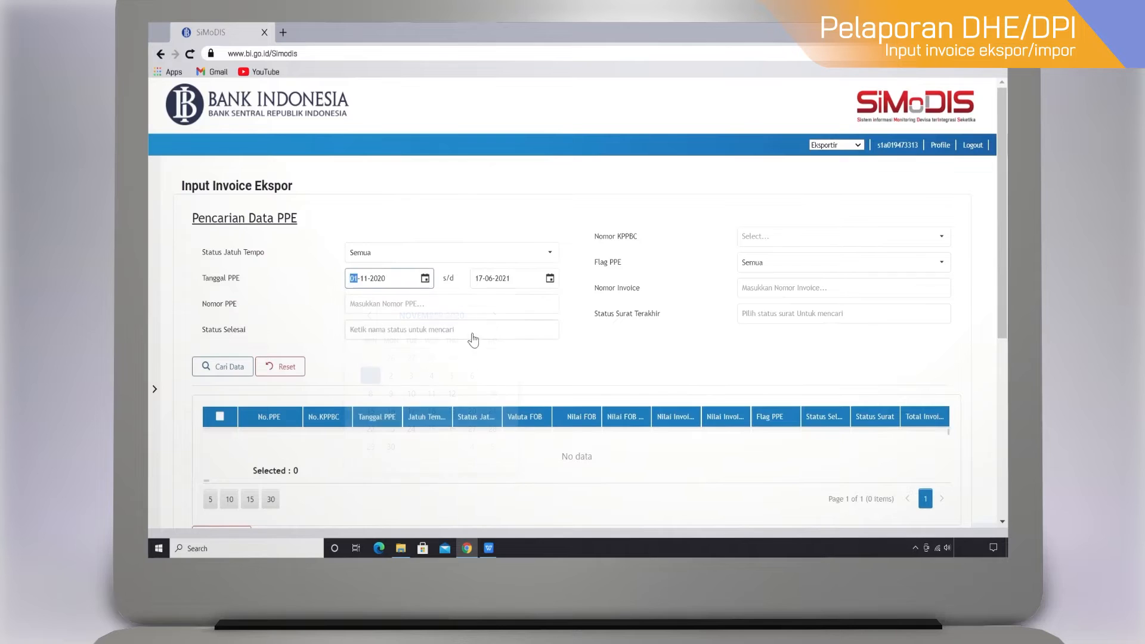
Step: Set the end of the Tanggal PPE range to 30-11-2020 and search the PPE data
{"action": "left_click", "coordinate": [554, 285]}
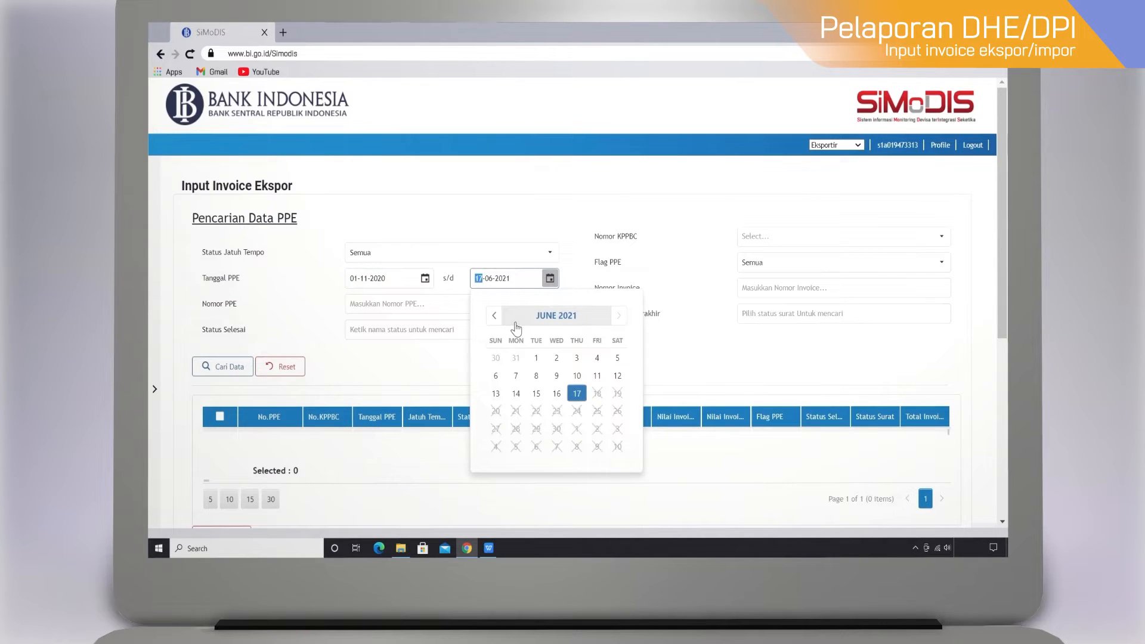
{"action": "left_click", "coordinate": [515, 322]}
{"action": "left_click", "coordinate": [493, 316]}
{"action": "left_click", "coordinate": [572, 435]}
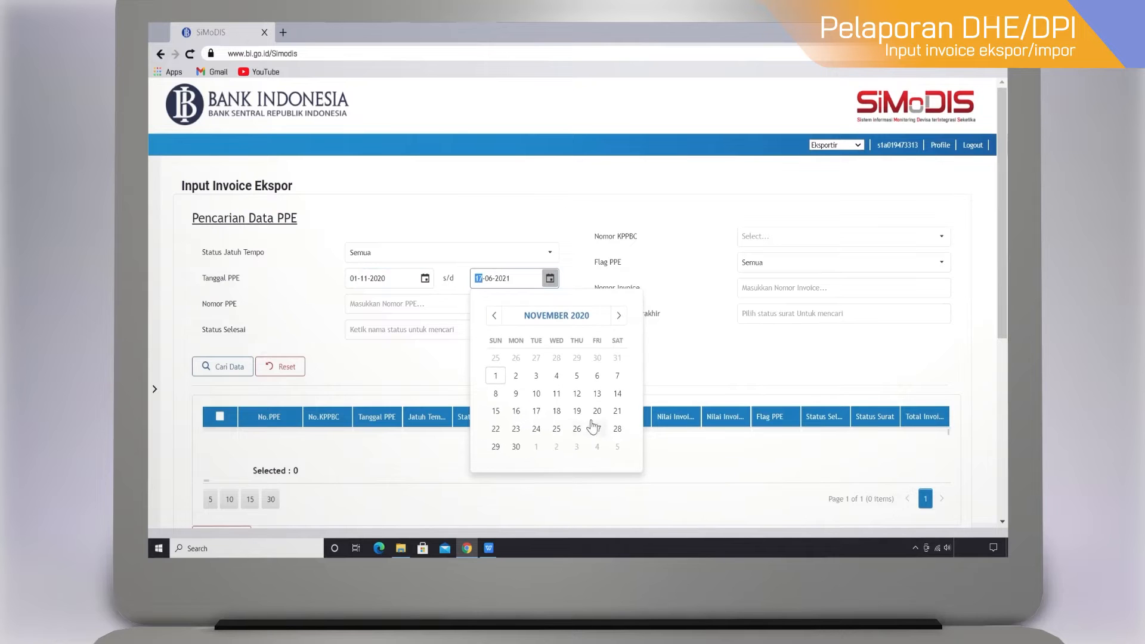
{"action": "left_click", "coordinate": [513, 448]}
{"action": "left_click", "coordinate": [231, 368]}
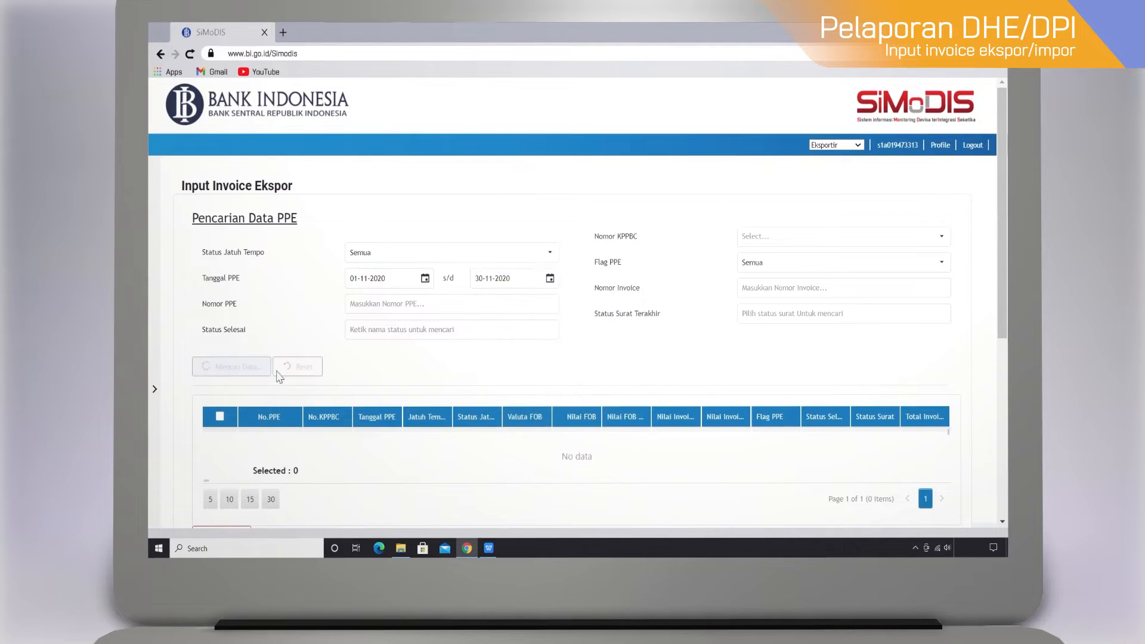
Step: Select only PPE 065991 dated 19-11-2020 in the results and process the selected data
{"action": "scroll", "coordinate": [291, 263], "scroll_direction": "down", "scroll_amount": 5}
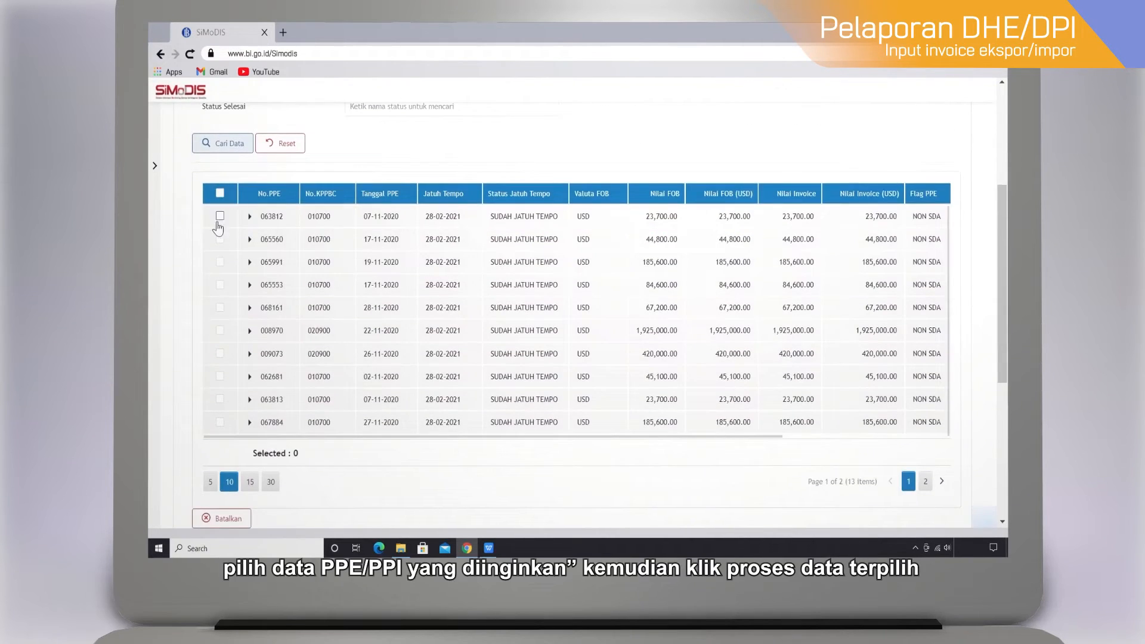
{"action": "left_click", "coordinate": [220, 217]}
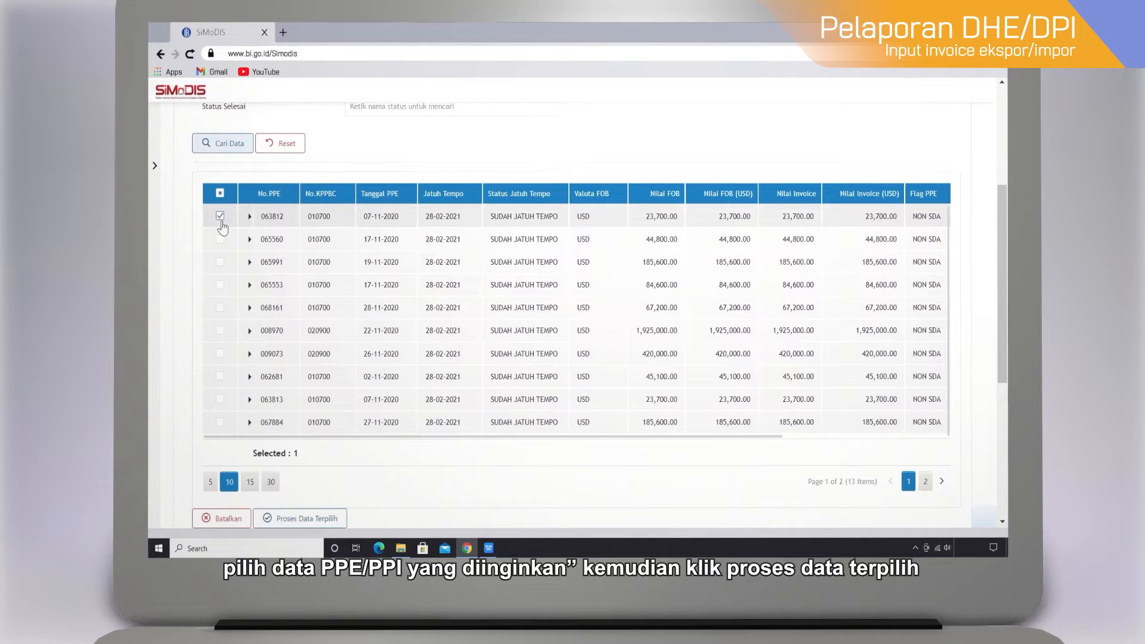
{"action": "left_click", "coordinate": [220, 263]}
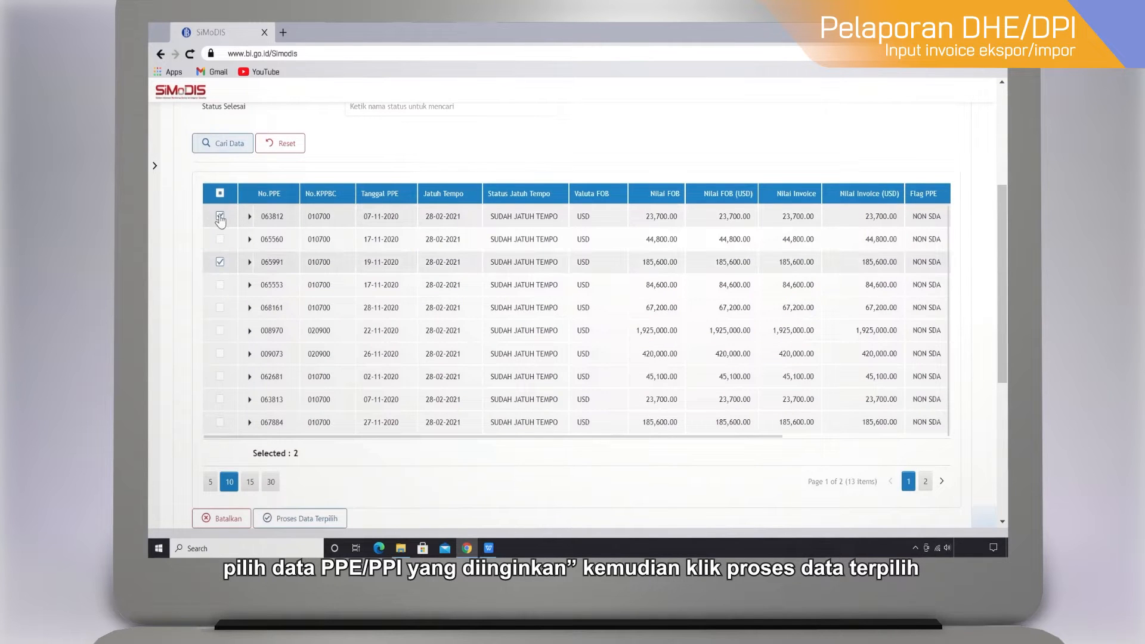
{"action": "left_click", "coordinate": [220, 216]}
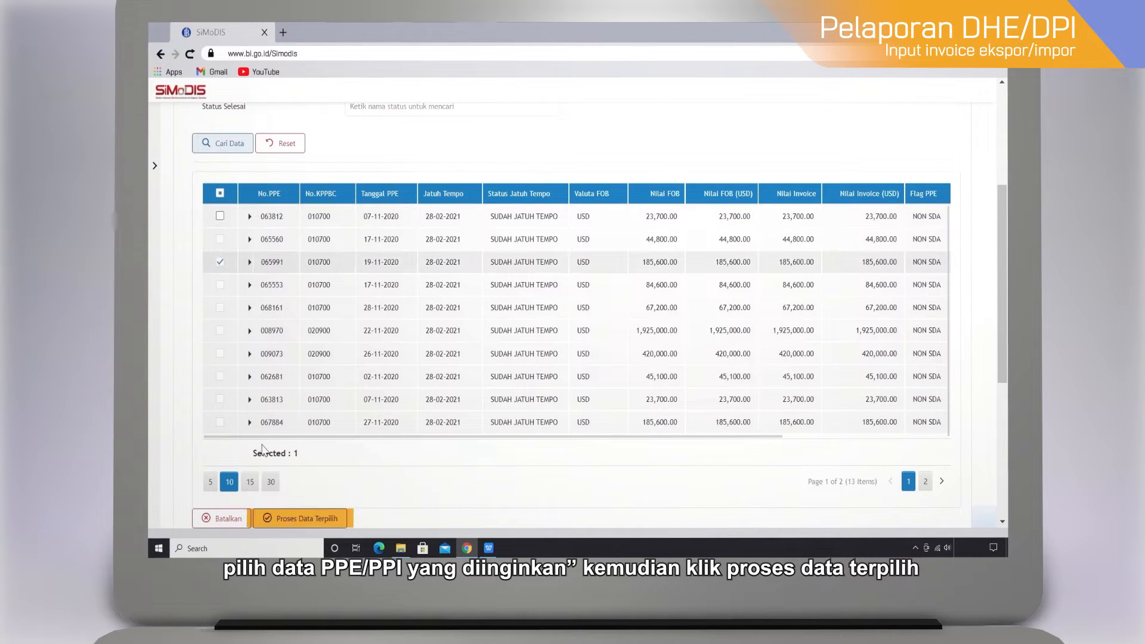
{"action": "left_click", "coordinate": [301, 519]}
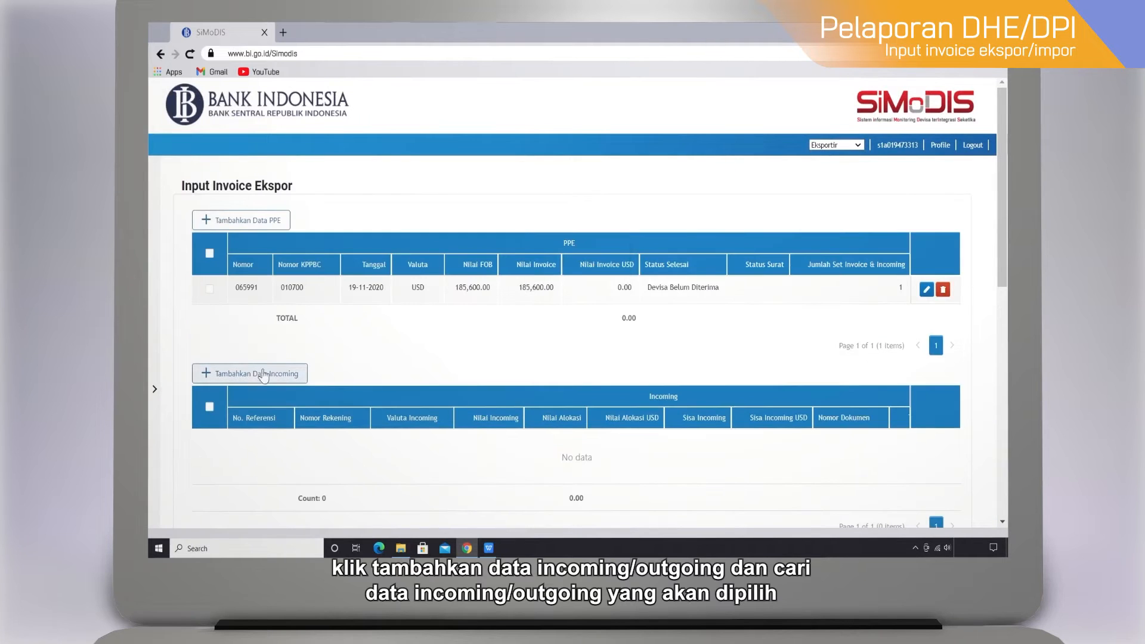
Step: Start adding incoming data and set the start of the Tanggal Incoming range to 01-11-2020
{"action": "left_click", "coordinate": [257, 377]}
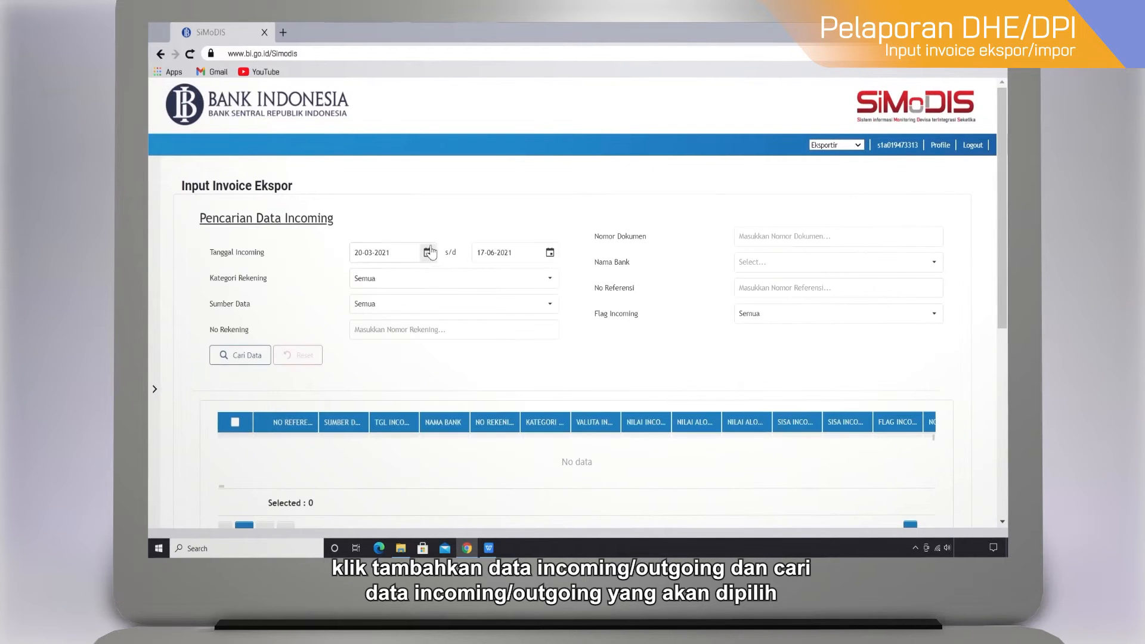
{"action": "left_click", "coordinate": [425, 257]}
{"action": "left_click", "coordinate": [409, 290]}
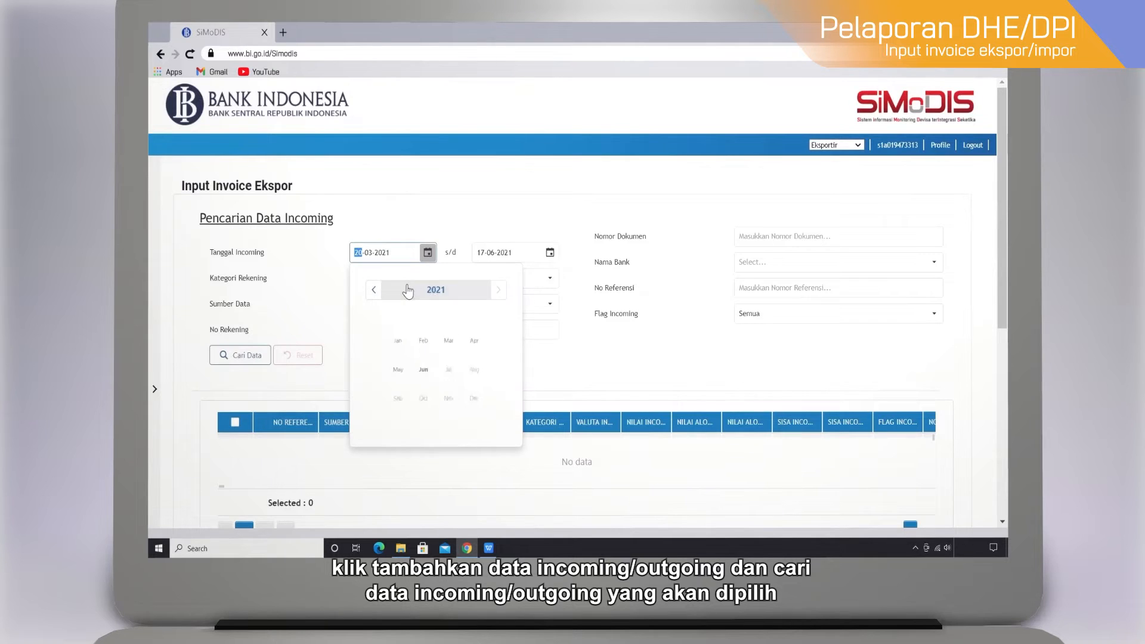
{"action": "left_click", "coordinate": [373, 290]}
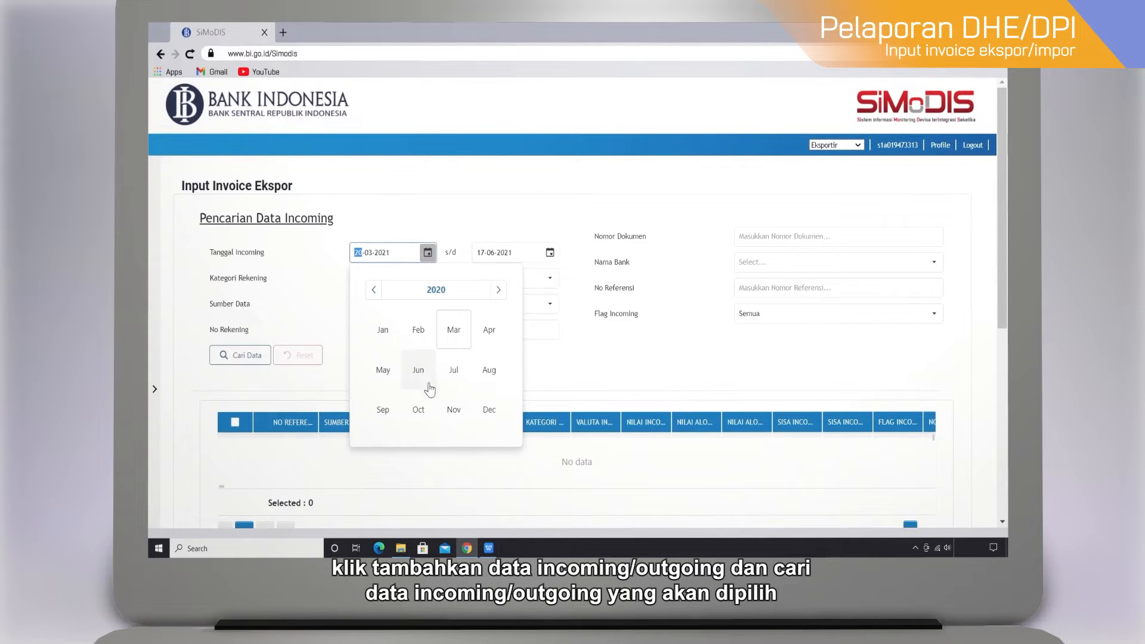
{"action": "left_click", "coordinate": [452, 408]}
{"action": "left_click", "coordinate": [375, 350]}
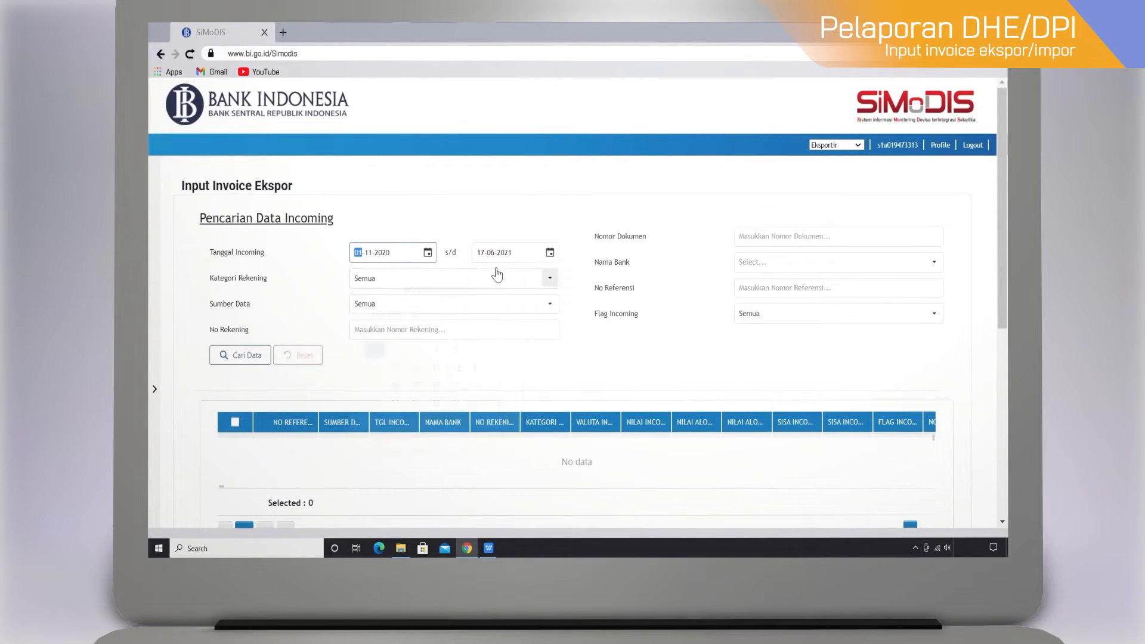
Step: Set the end of the Tanggal Incoming range to 31-12-2020 and search the incoming data
{"action": "left_click", "coordinate": [548, 254]}
{"action": "left_click", "coordinate": [517, 290]}
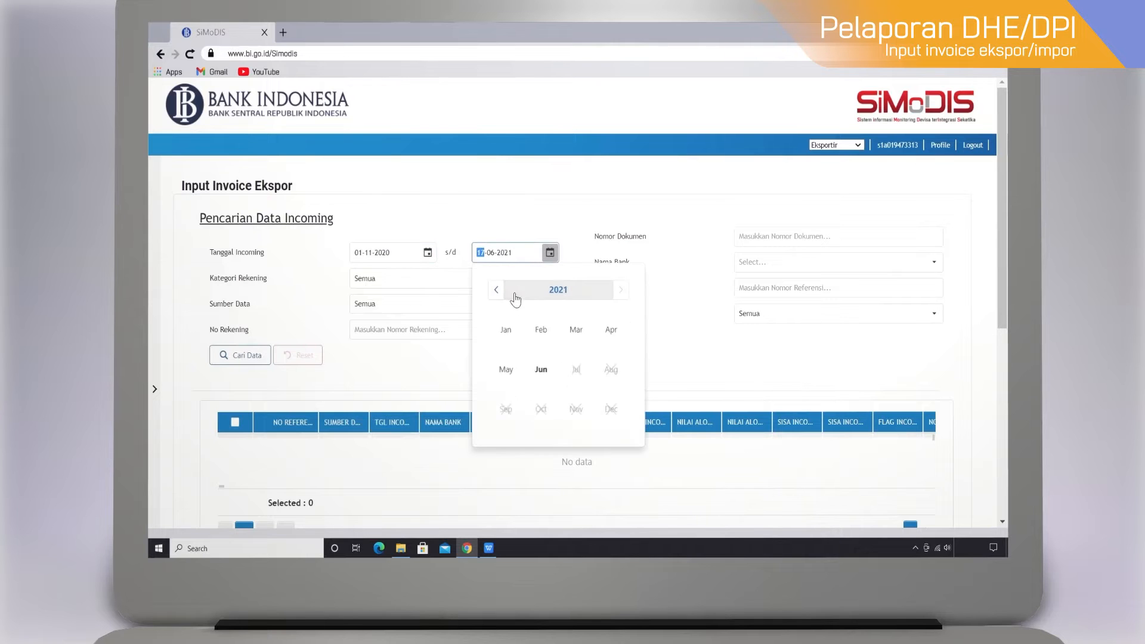
{"action": "left_click", "coordinate": [495, 289]}
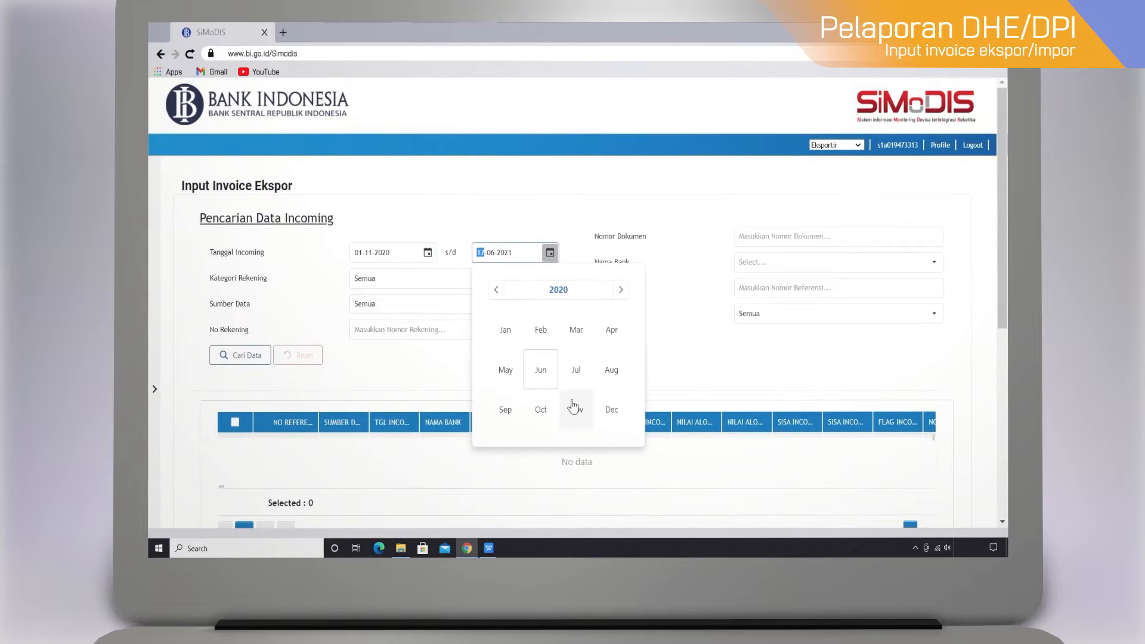
{"action": "left_click", "coordinate": [611, 409]}
{"action": "left_click", "coordinate": [579, 403]}
{"action": "left_click", "coordinate": [230, 353]}
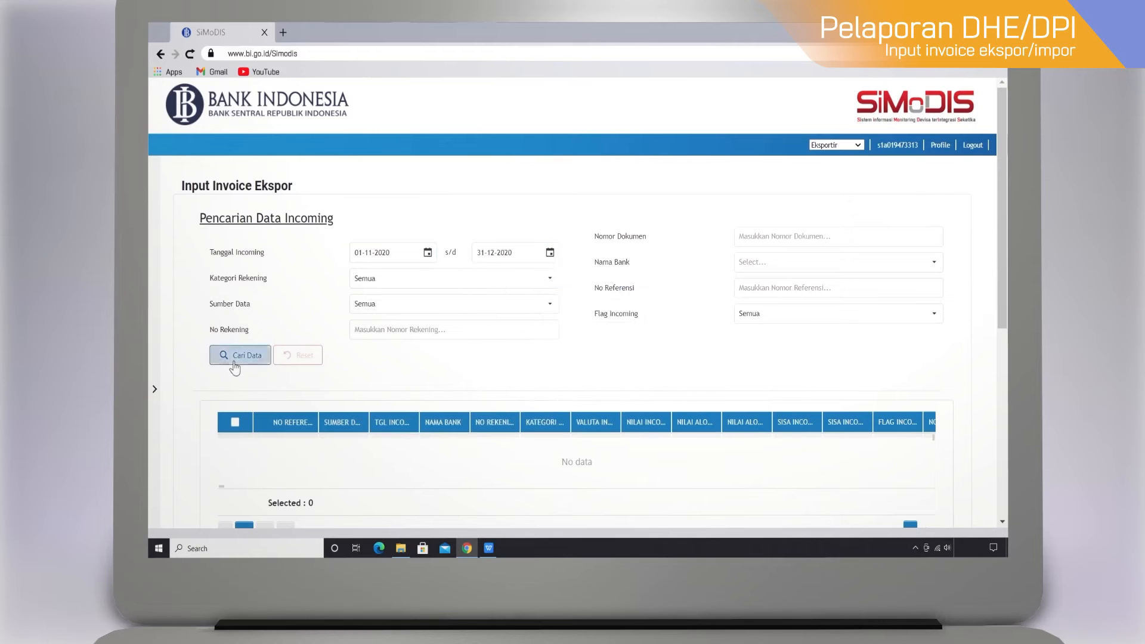
Step: Select the Bank BRI row in the incoming results and process the selected data
{"action": "scroll", "coordinate": [285, 405], "scroll_direction": "down", "scroll_amount": 3}
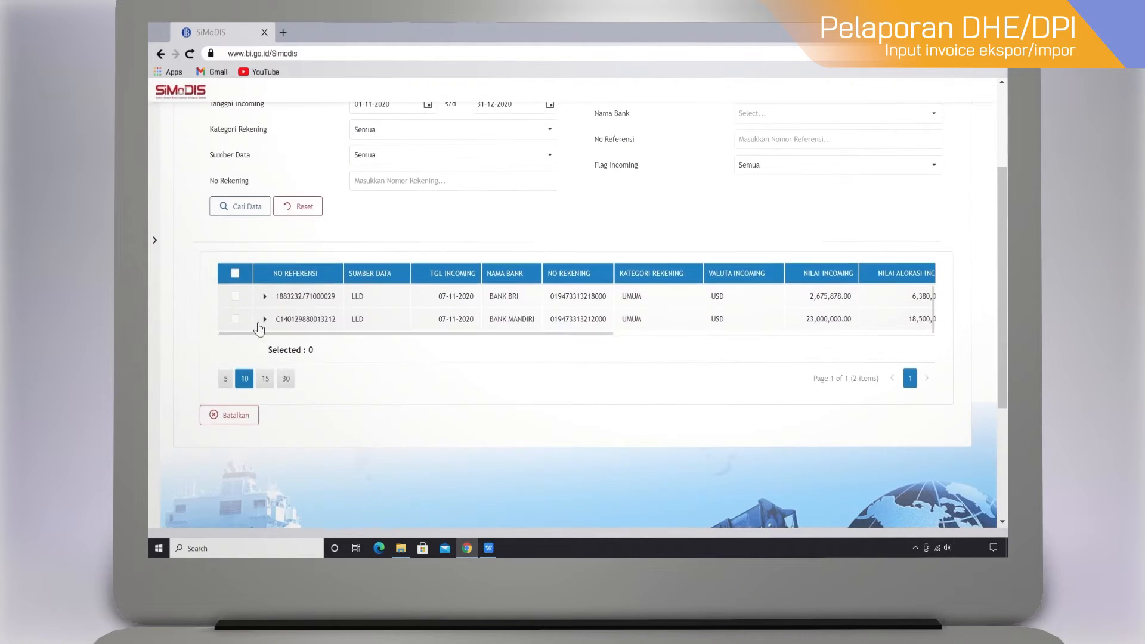
{"action": "left_click", "coordinate": [235, 296]}
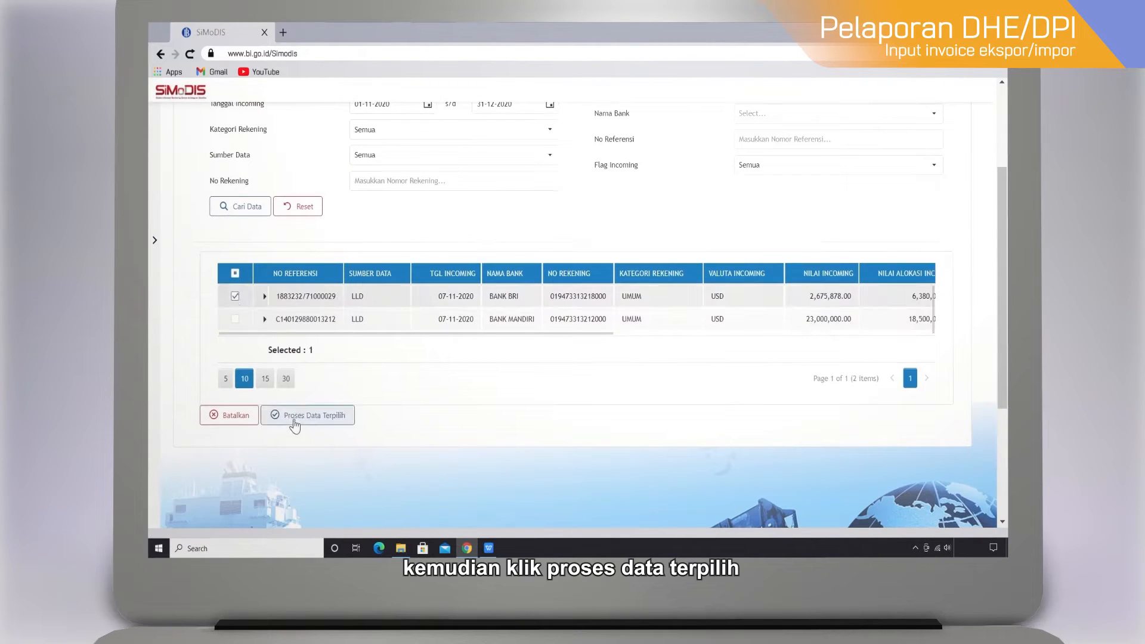
{"action": "left_click", "coordinate": [297, 418]}
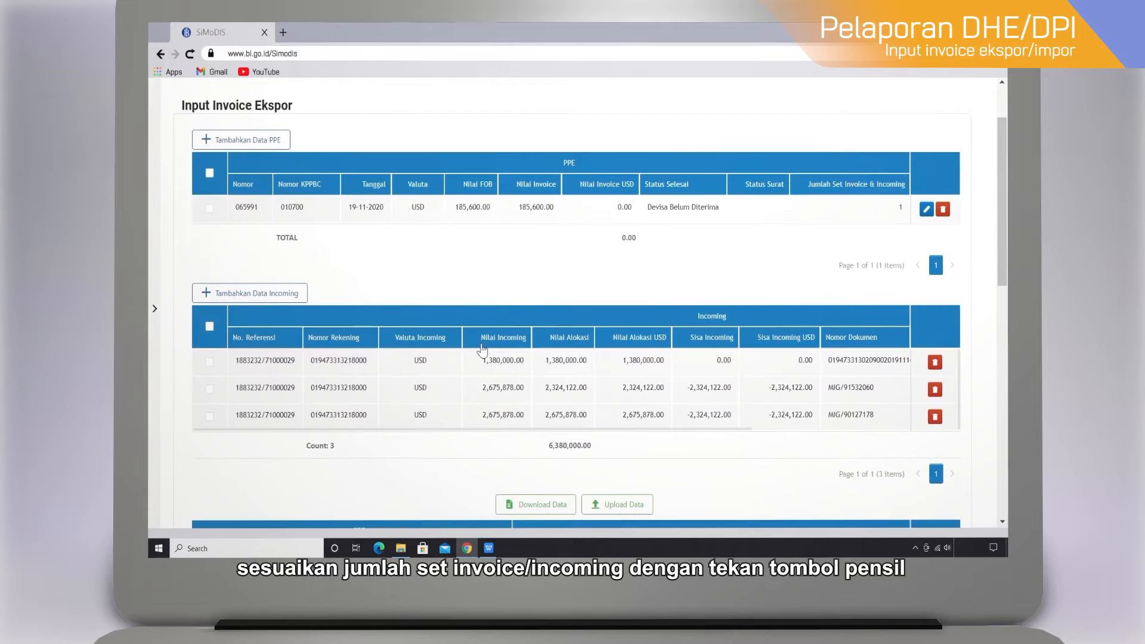
Step: Put the invoice row under PPE 065991 into edit mode and choose the first listed incoming reference as its No. Referensi
{"action": "scroll", "coordinate": [482, 349], "scroll_direction": "down", "scroll_amount": 3}
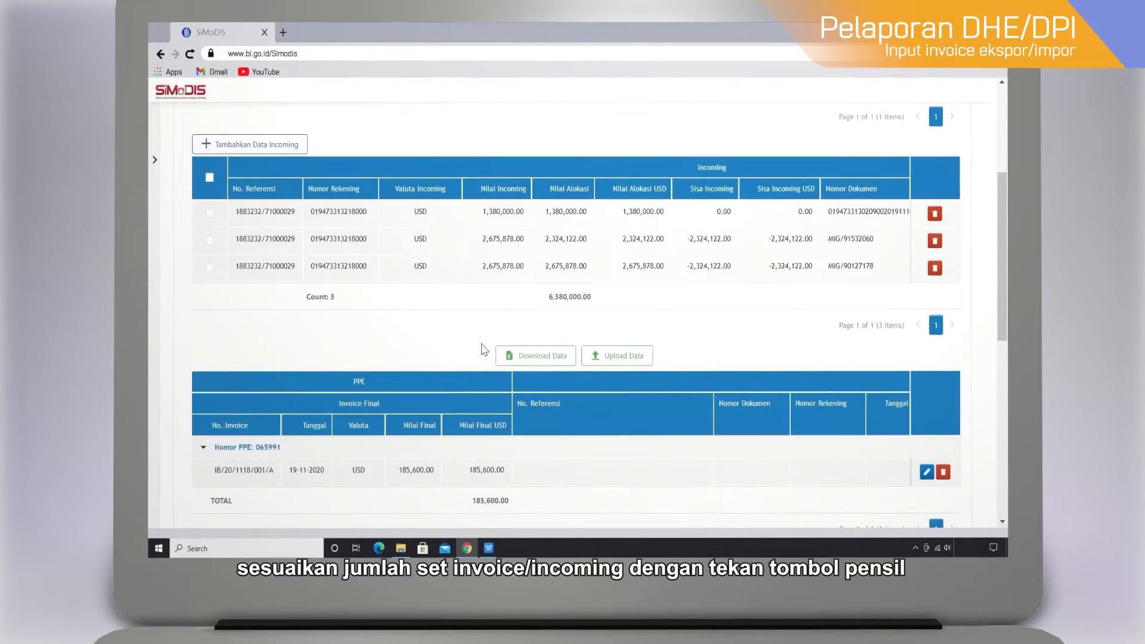
{"action": "scroll", "coordinate": [348, 431], "scroll_direction": "down", "scroll_amount": 2}
{"action": "scroll", "coordinate": [348, 431], "scroll_direction": "up", "scroll_amount": 6}
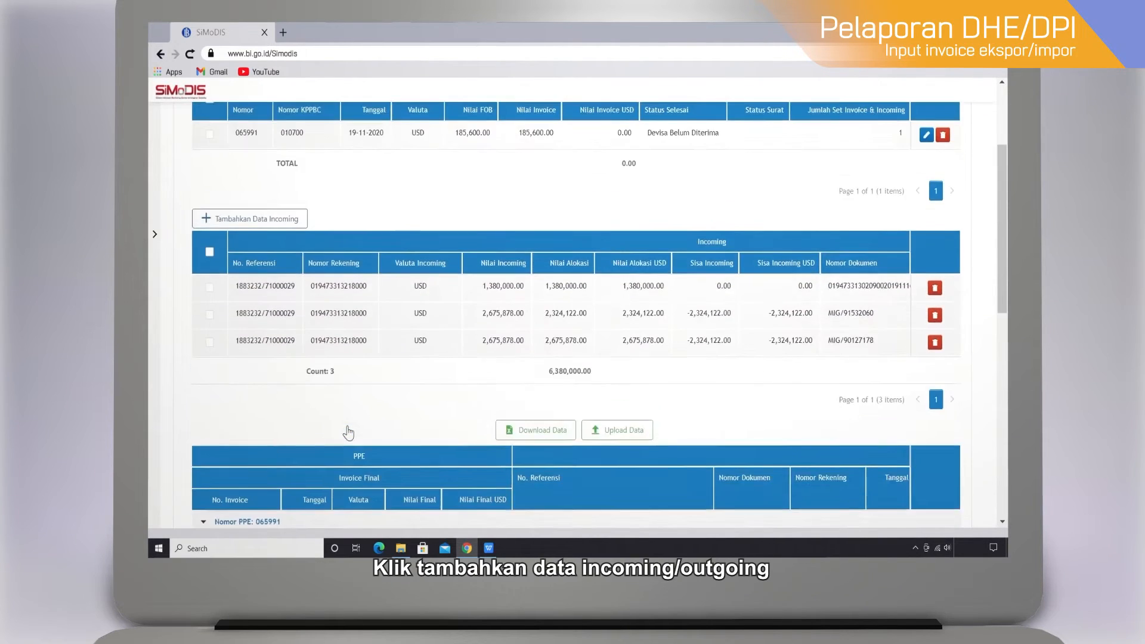
{"action": "scroll", "coordinate": [347, 427], "scroll_direction": "down", "scroll_amount": 8}
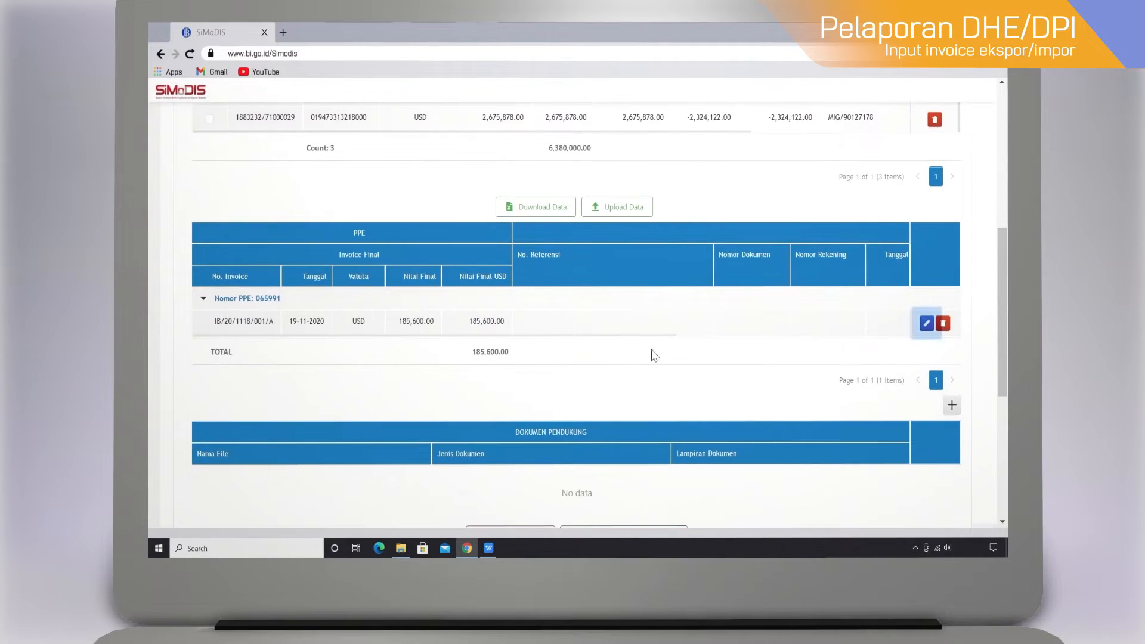
{"action": "left_click", "coordinate": [924, 325]}
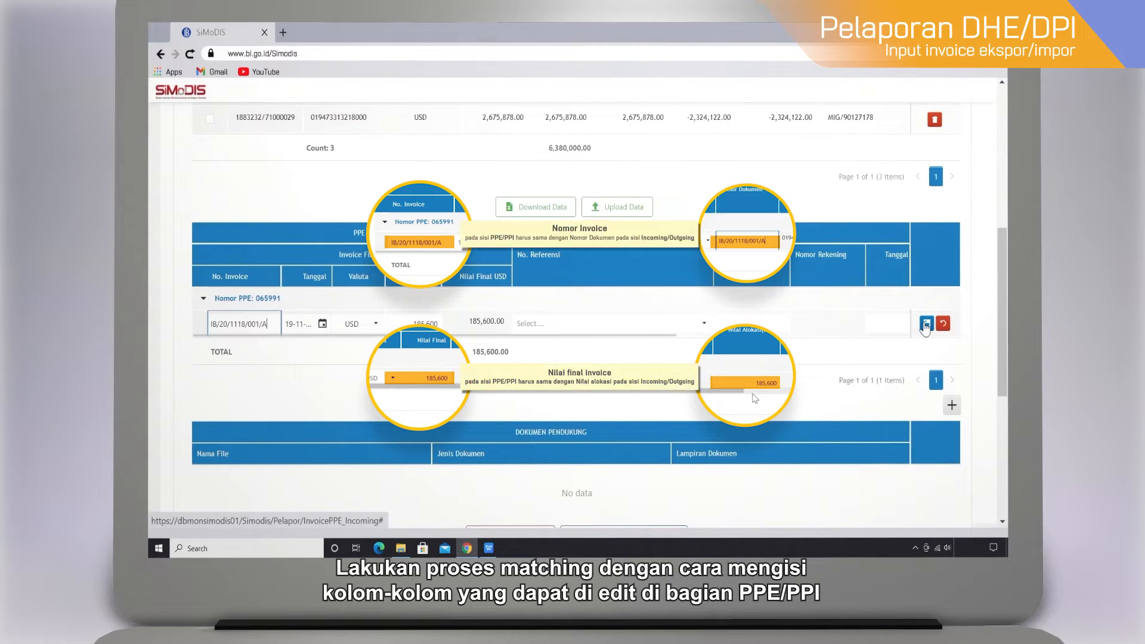
{"action": "left_click", "coordinate": [704, 325]}
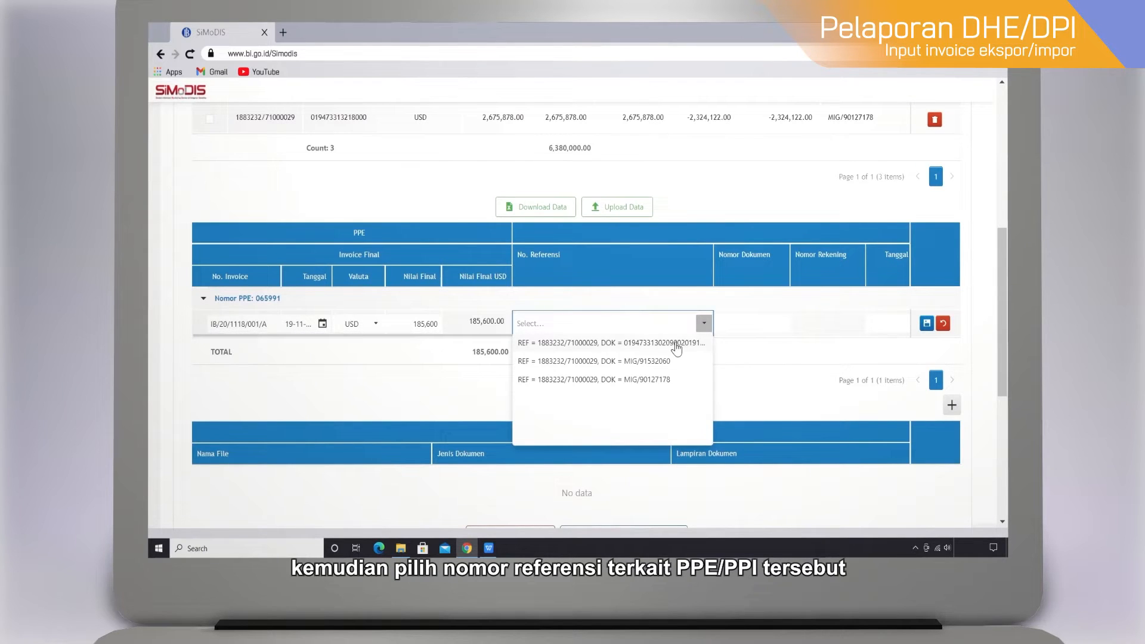
{"action": "left_click", "coordinate": [676, 345]}
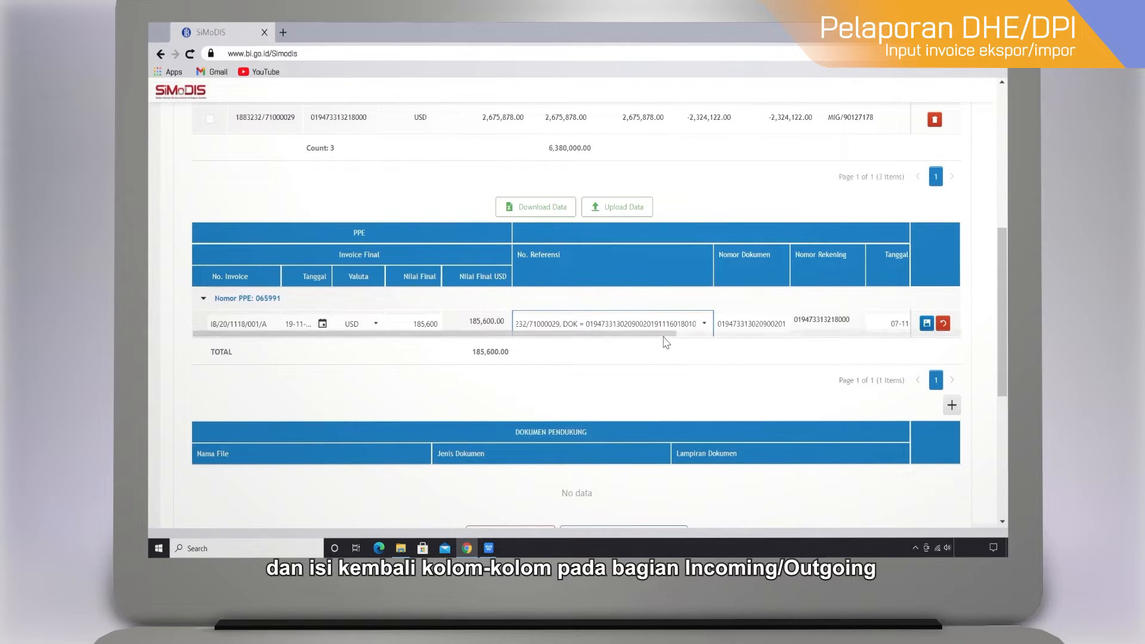
Step: Copy the invoice number IB/20/1118/001/A into the row's Nomor Dokumen, replacing the existing document number
{"action": "left_click", "coordinate": [261, 324]}
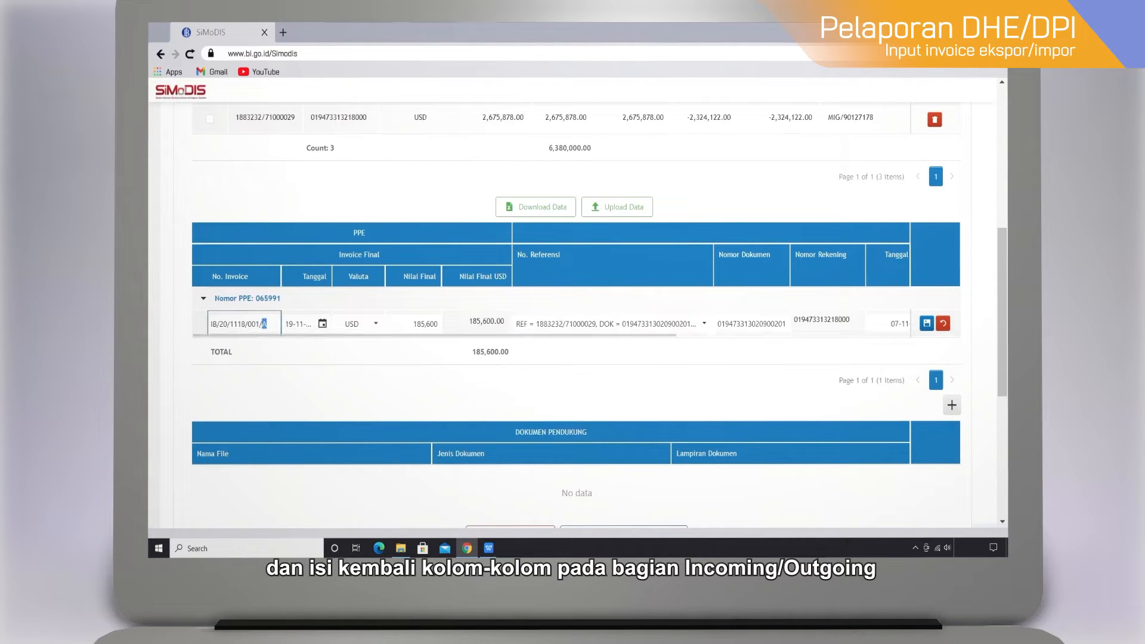
{"action": "triple_click", "coordinate": [260, 335]}
{"action": "key", "text": "ctrl+c"}
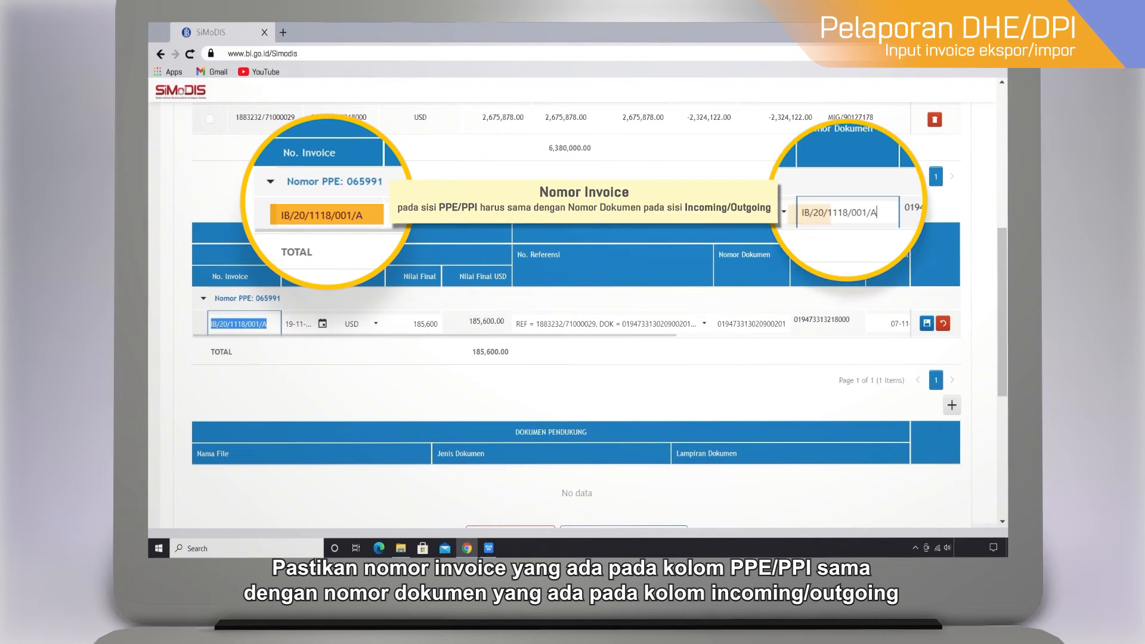
{"action": "left_click", "coordinate": [764, 324]}
{"action": "key", "text": "ctrl+a"}
{"action": "key", "text": "ctrl+v"}
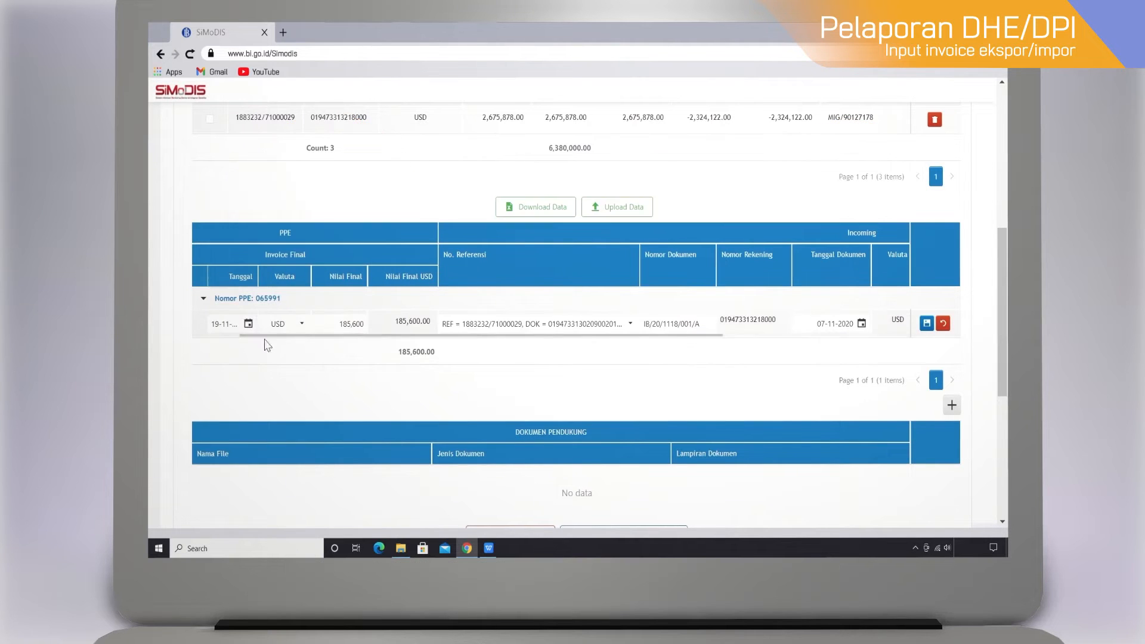
Step: Set the incoming Tanggal Dokumen of the invoice row to 19-11-2020 to match the invoice date
{"action": "left_click", "coordinate": [248, 324]}
{"action": "left_click", "coordinate": [248, 324]}
{"action": "left_click", "coordinate": [862, 323]}
{"action": "left_click", "coordinate": [898, 455]}
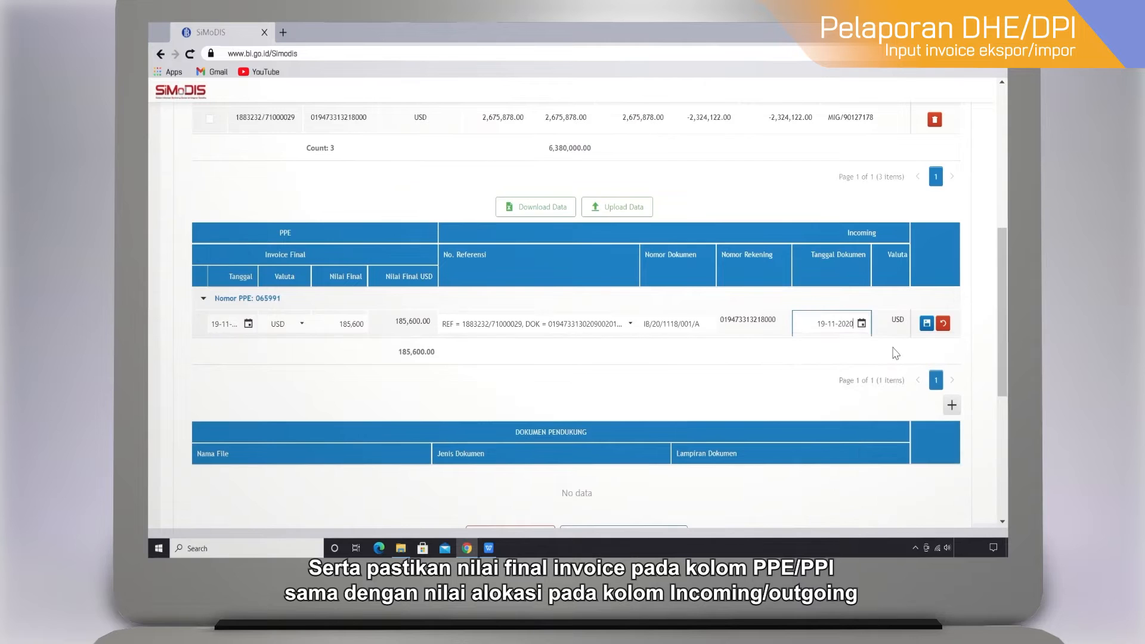
Step: Set the Jenis Transaksi of the invoice row under PPE 065991 to 0000 - Nilai DHE sama dengan nilai PEB and save the row
{"action": "left_click_drag", "start_coordinate": [739, 334], "coordinate": [850, 345]}
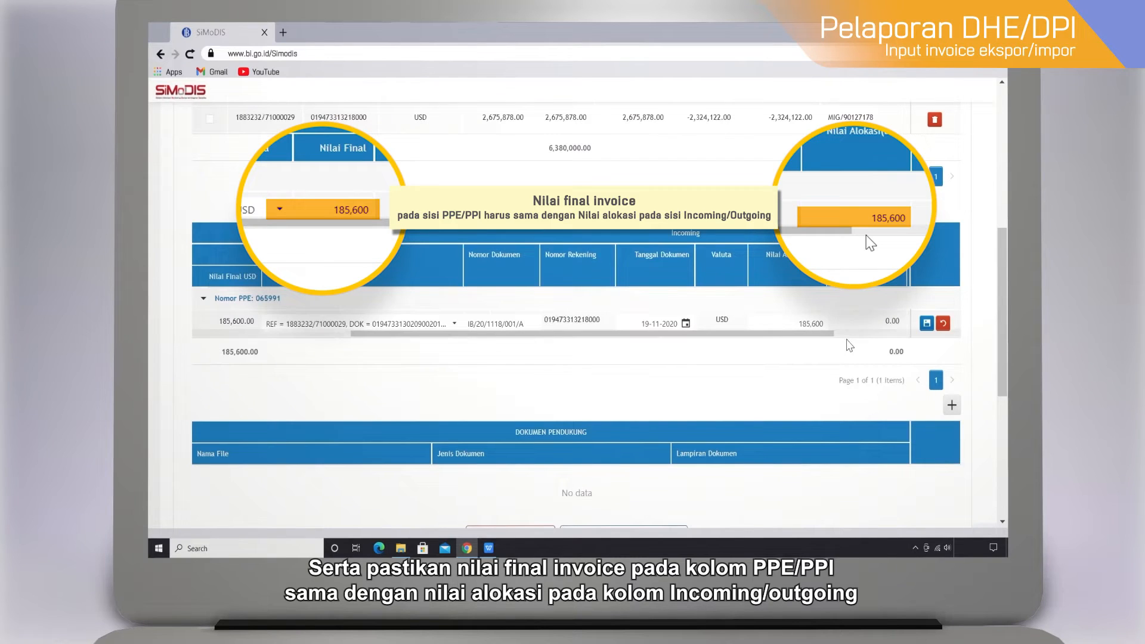
{"action": "left_click_drag", "start_coordinate": [849, 344], "coordinate": [1002, 334]}
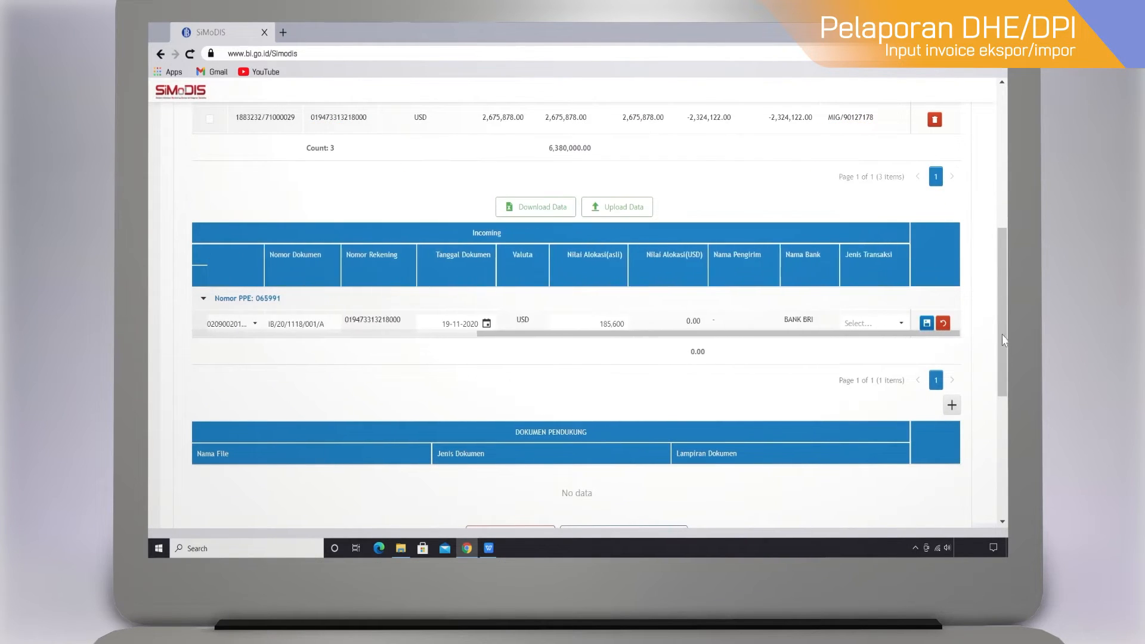
{"action": "left_click", "coordinate": [887, 325]}
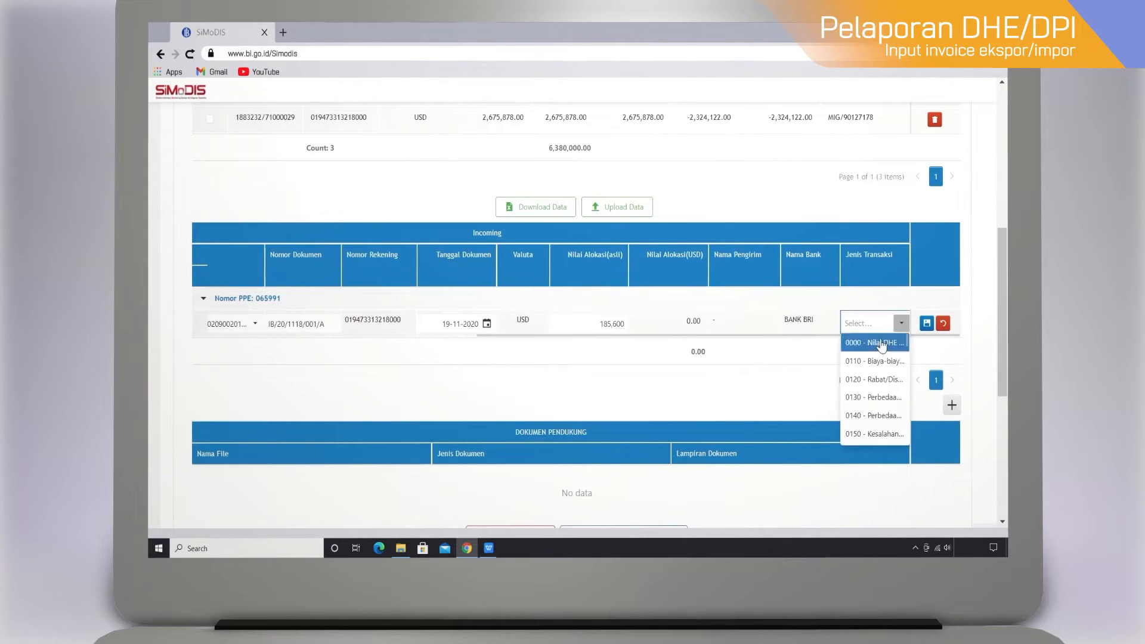
{"action": "left_click", "coordinate": [889, 341]}
{"action": "left_click", "coordinate": [925, 325]}
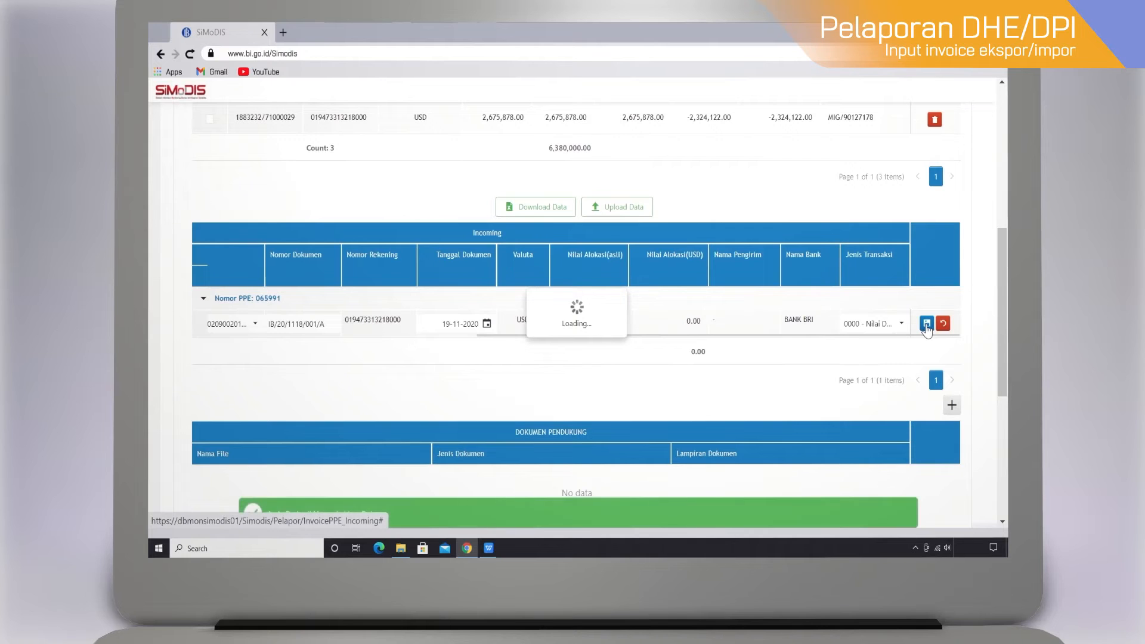
Step: Download the matched PPE and incoming invoice data as a spreadsheet and open the downloaded file
{"action": "scroll", "coordinate": [806, 362], "scroll_direction": "down", "scroll_amount": 3}
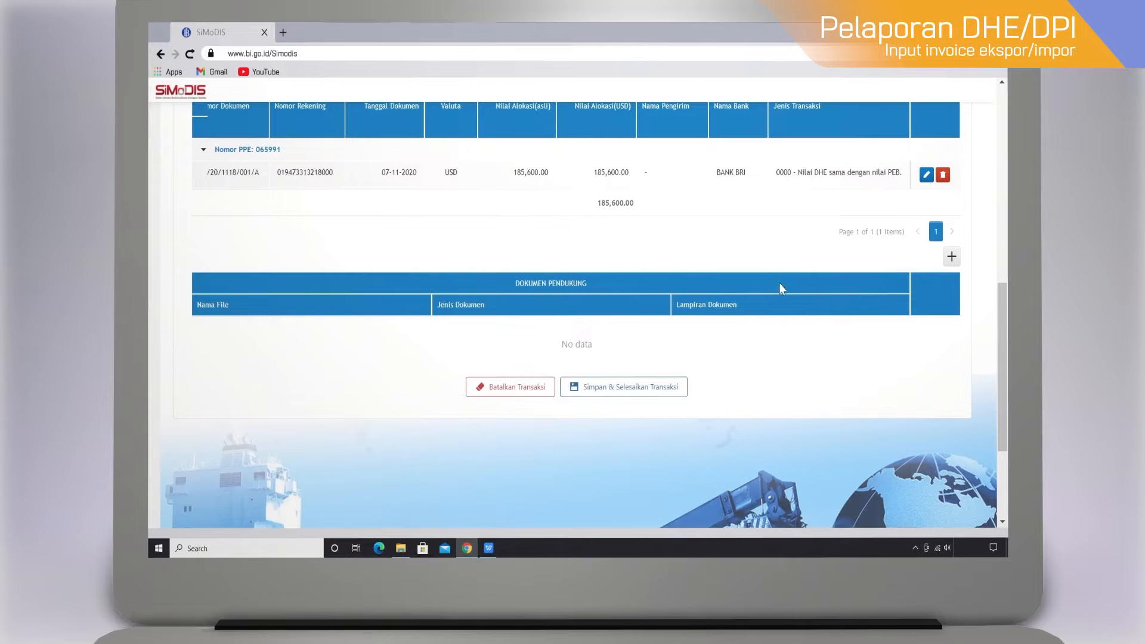
{"action": "scroll", "coordinate": [593, 256], "scroll_direction": "up", "scroll_amount": 2}
{"action": "scroll", "coordinate": [579, 253], "scroll_direction": "up", "scroll_amount": 1}
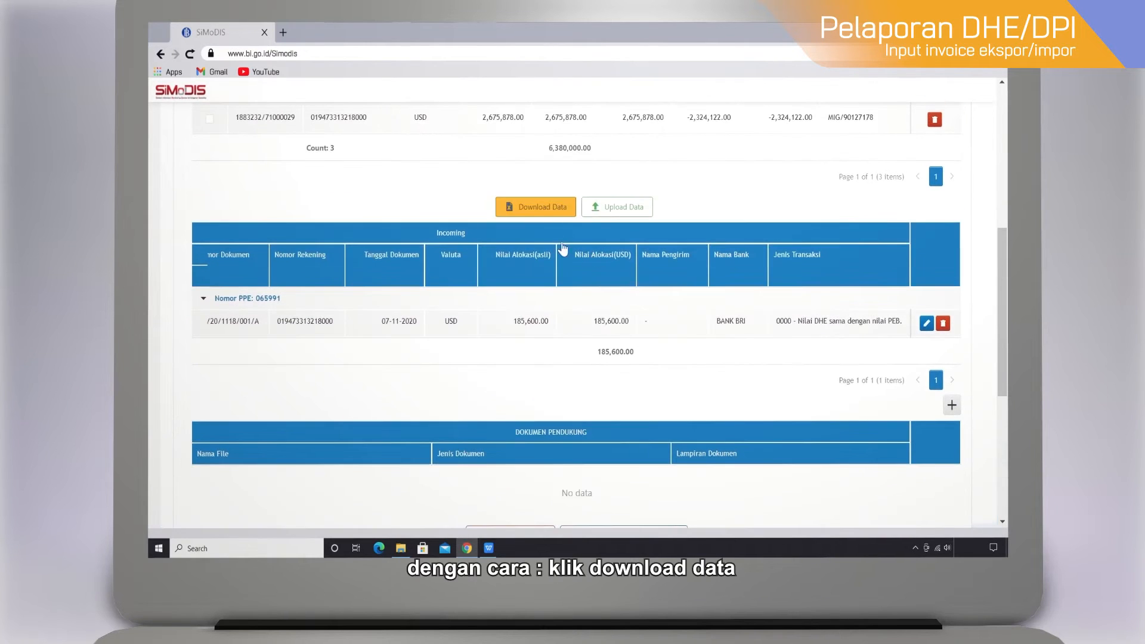
{"action": "left_click", "coordinate": [557, 209]}
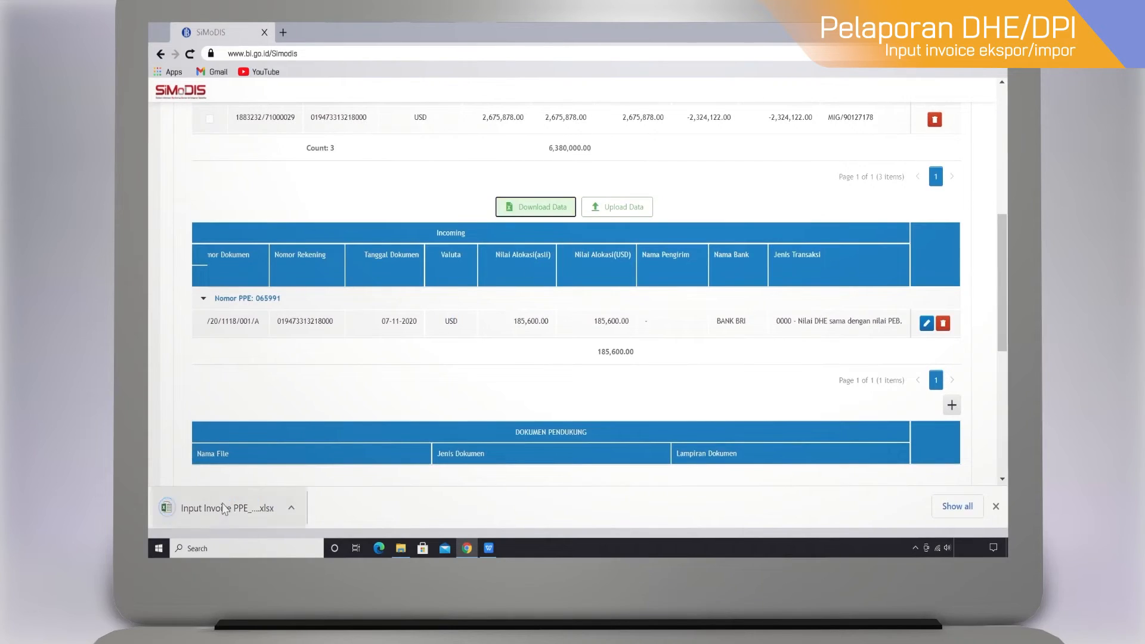
{"action": "left_click", "coordinate": [223, 508]}
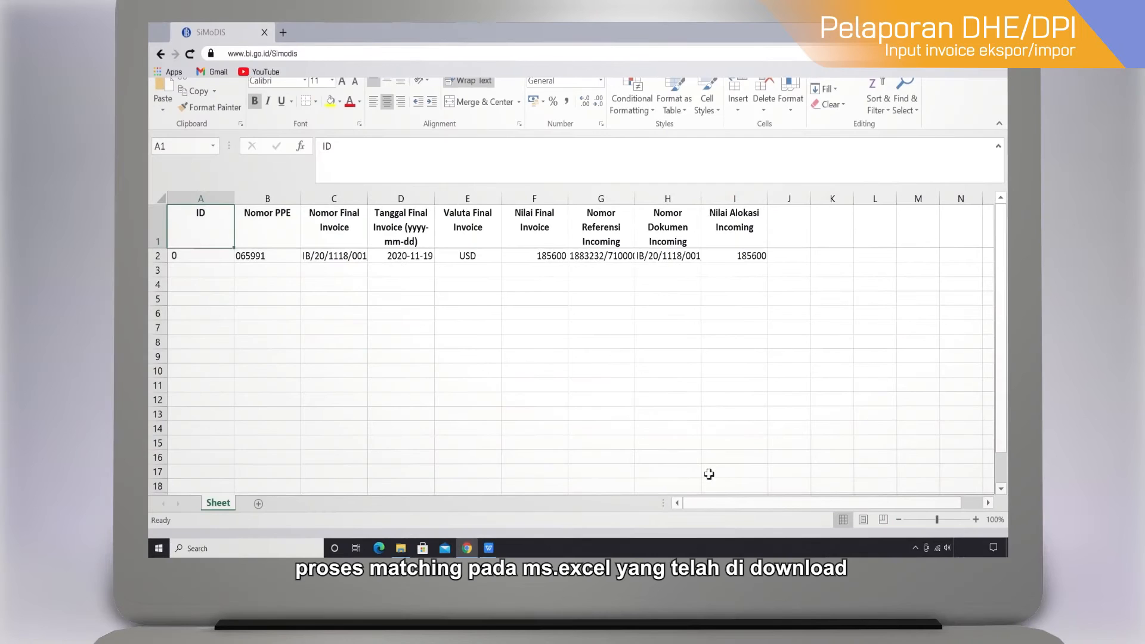
Step: Review the Nomor PPE, Nilai Final Invoice and Nilai Alokasi Incoming entries in the downloaded spreadsheet
{"action": "left_click", "coordinate": [236, 255]}
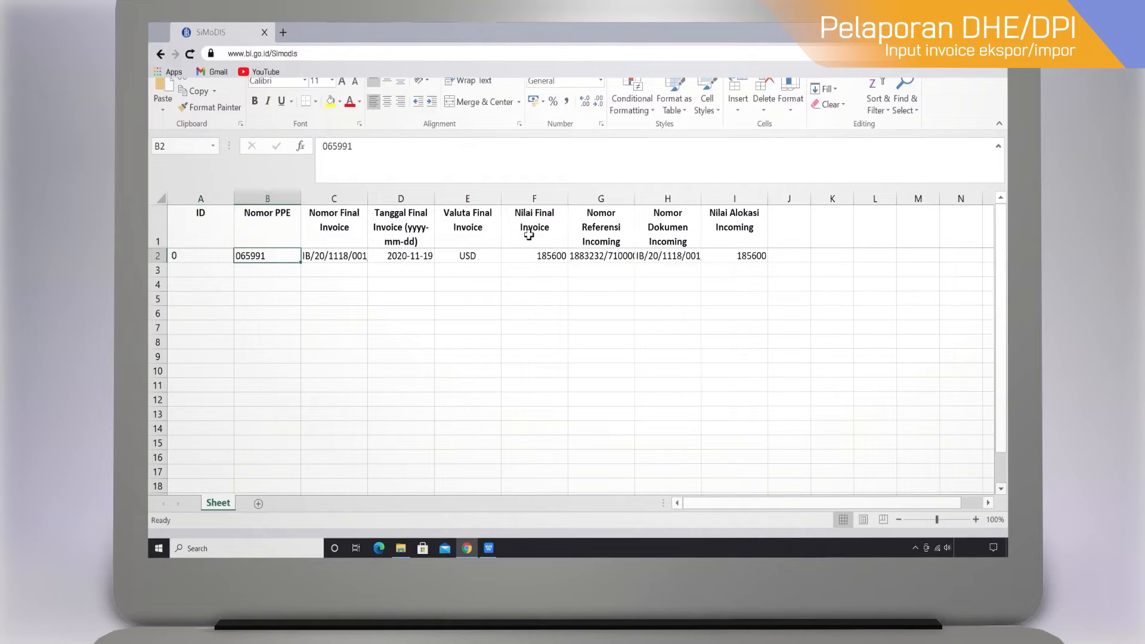
{"action": "left_click_drag", "start_coordinate": [529, 236], "coordinate": [524, 255]}
{"action": "left_click", "coordinate": [736, 239]}
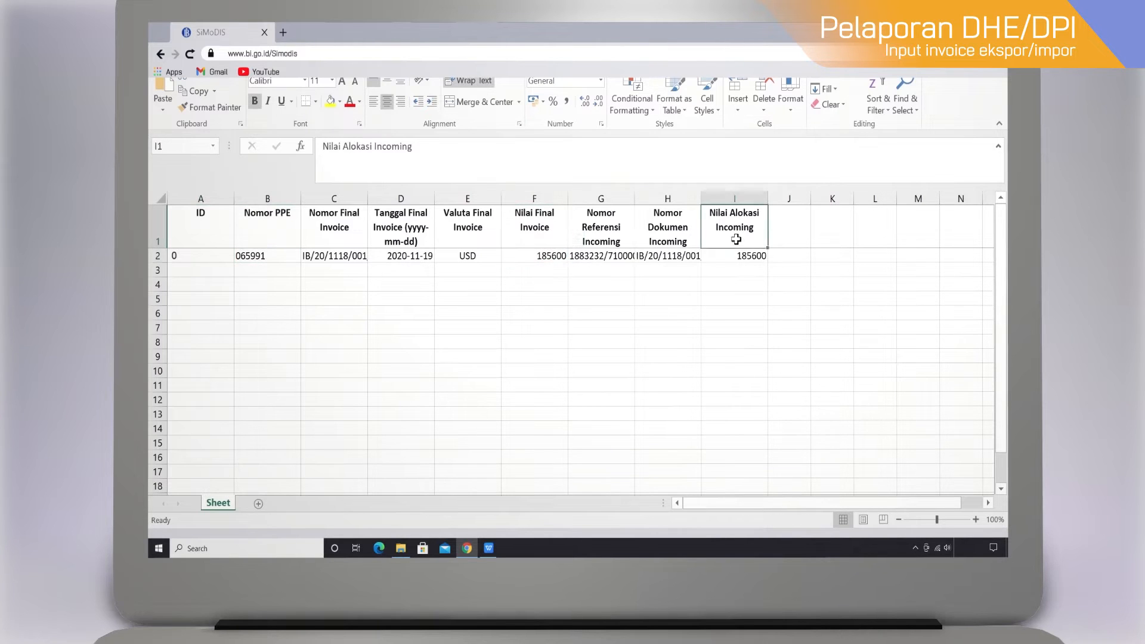
{"action": "left_click_drag", "start_coordinate": [736, 238], "coordinate": [736, 257]}
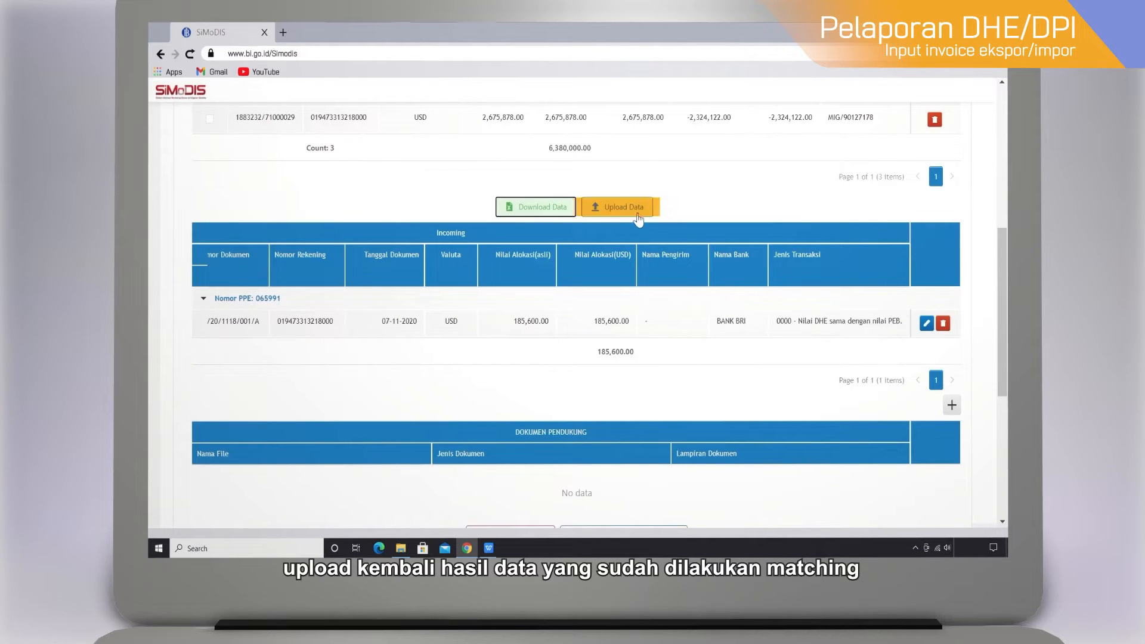
Step: Upload the matched spreadsheet Input Invoice PPE_INC from the Downloads folder back into SiMoDIS
{"action": "left_click", "coordinate": [625, 209]}
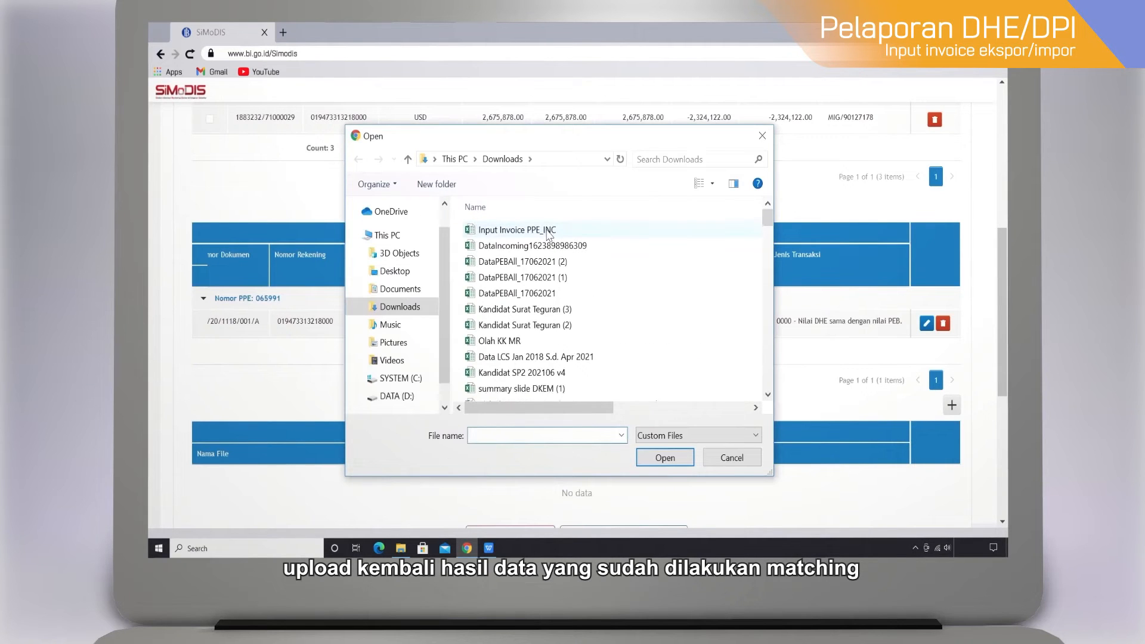
{"action": "left_click", "coordinate": [547, 232]}
{"action": "left_click", "coordinate": [664, 458]}
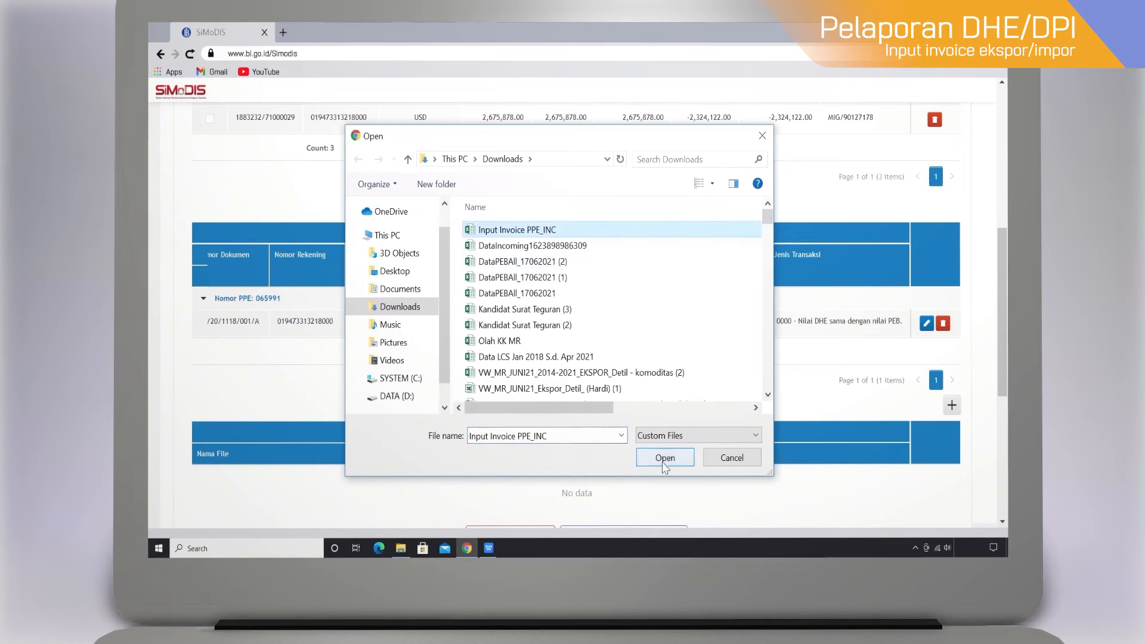
Step: Add a supporting document of type PPE with the SE MDBI 18125INTERN 2016 PDF attached, and save it
{"action": "scroll", "coordinate": [806, 359], "scroll_direction": "down", "scroll_amount": 3}
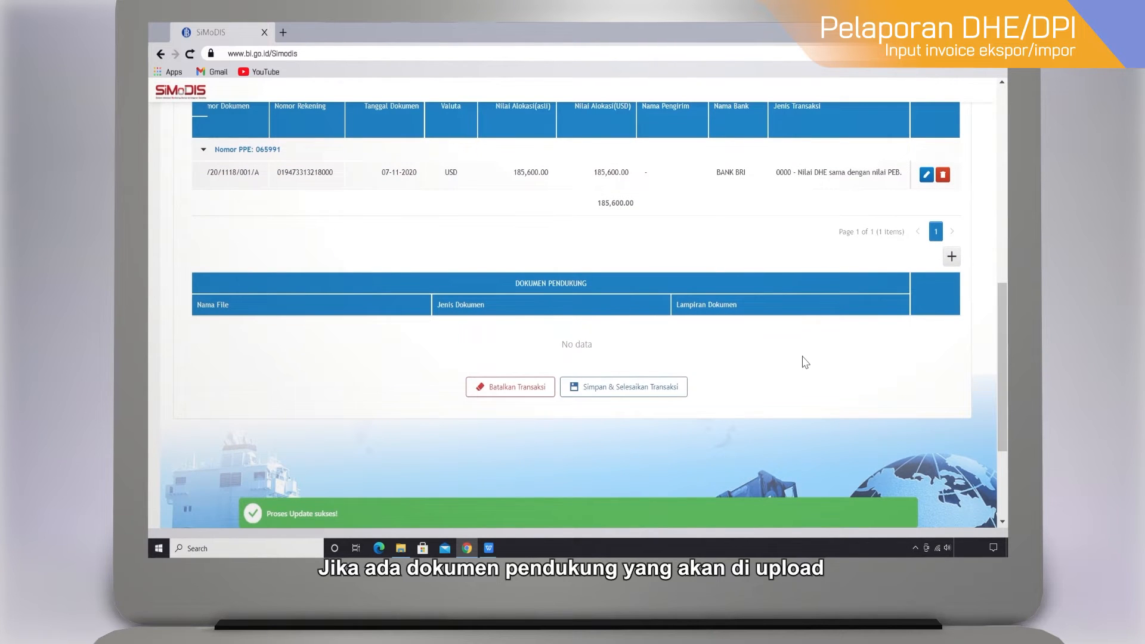
{"action": "scroll", "coordinate": [665, 342], "scroll_direction": "up", "scroll_amount": 1}
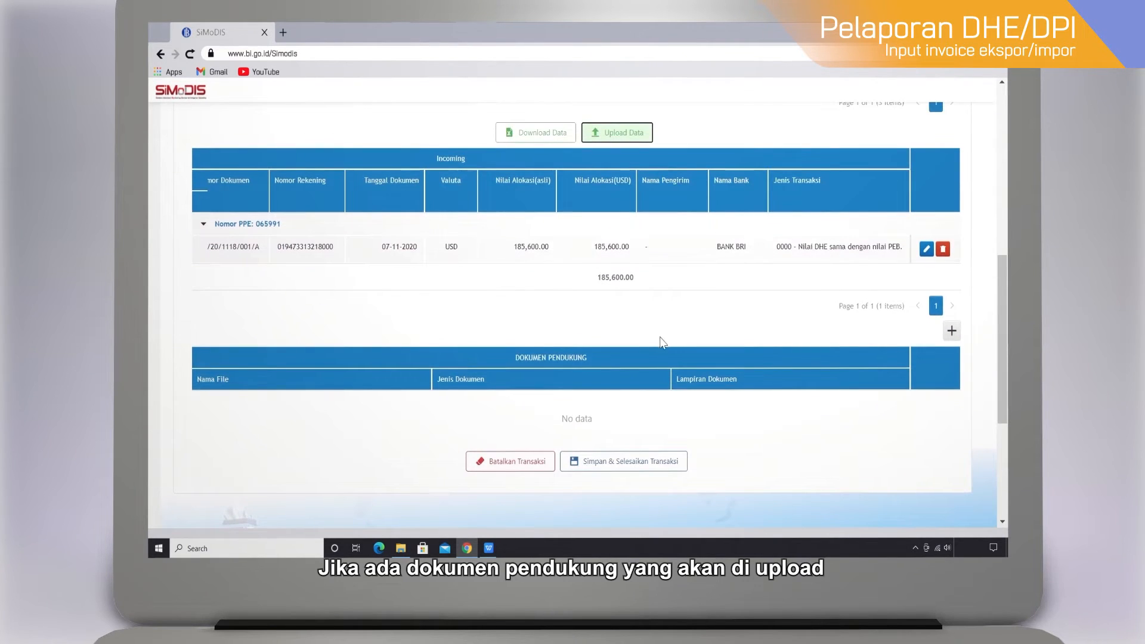
{"action": "left_click", "coordinate": [949, 332]}
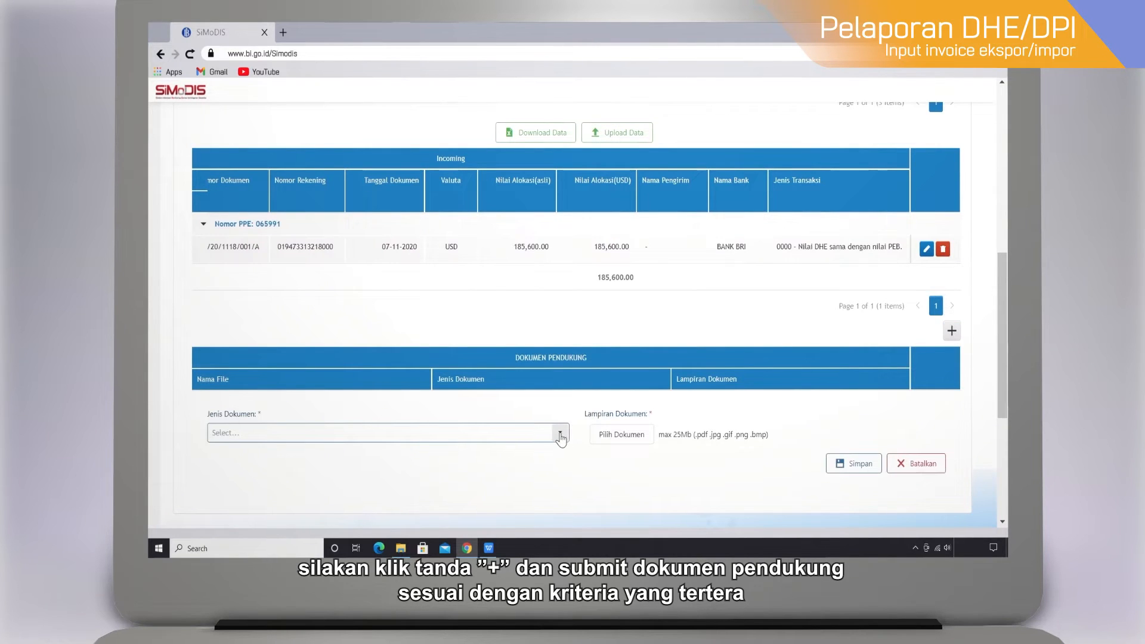
{"action": "left_click", "coordinate": [561, 435]}
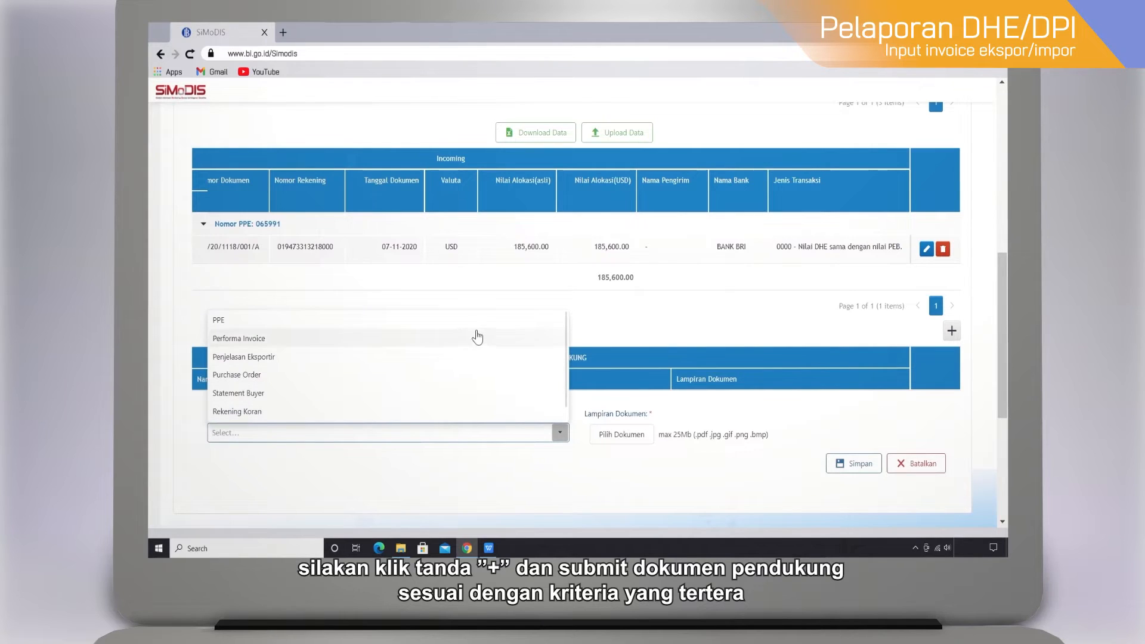
{"action": "left_click", "coordinate": [480, 322]}
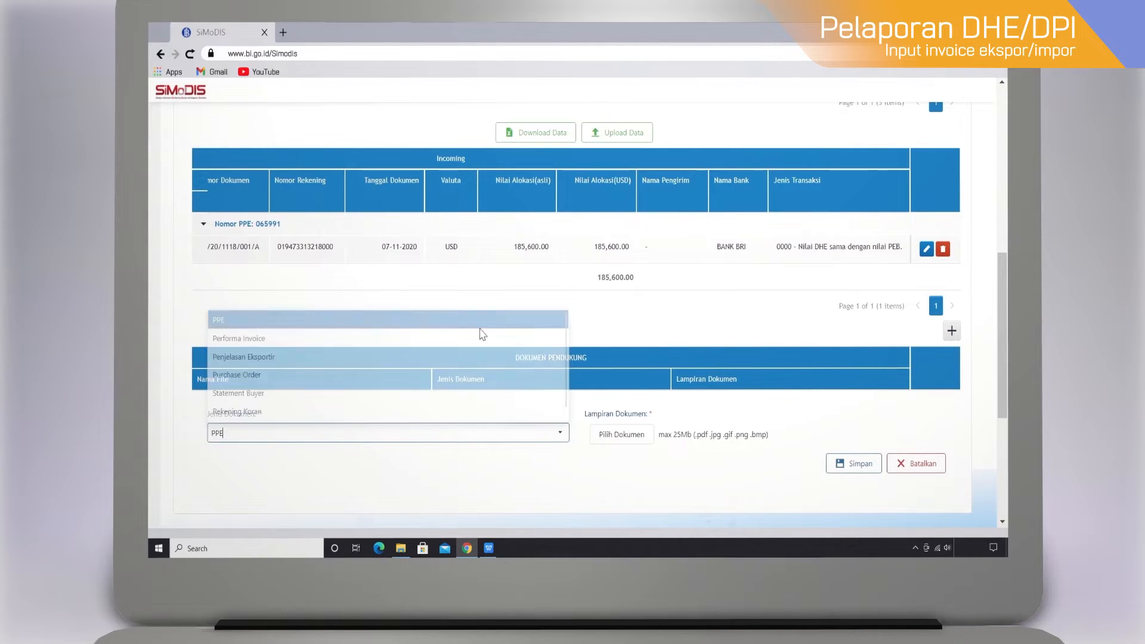
{"action": "left_click", "coordinate": [612, 437]}
{"action": "left_click", "coordinate": [518, 310]}
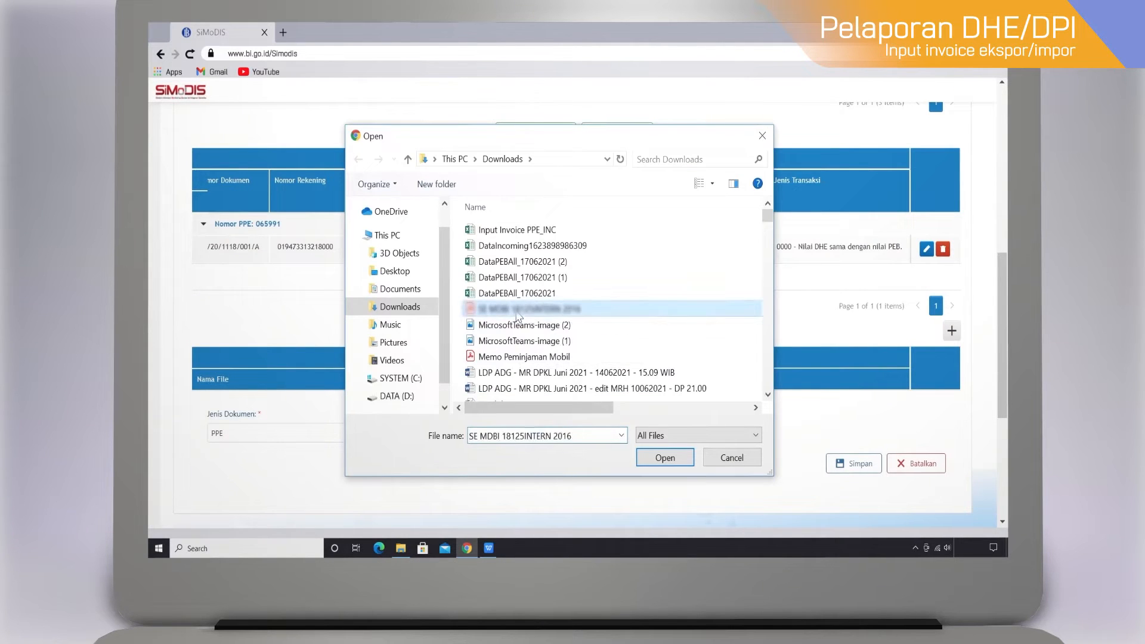
{"action": "left_click", "coordinate": [657, 457]}
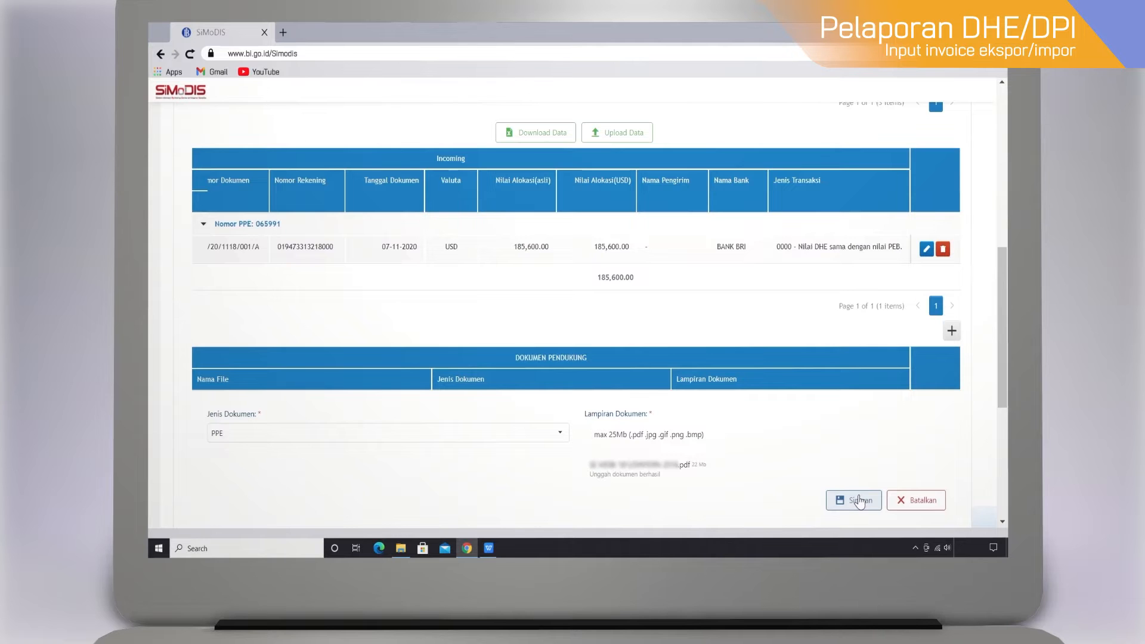
{"action": "left_click", "coordinate": [854, 500]}
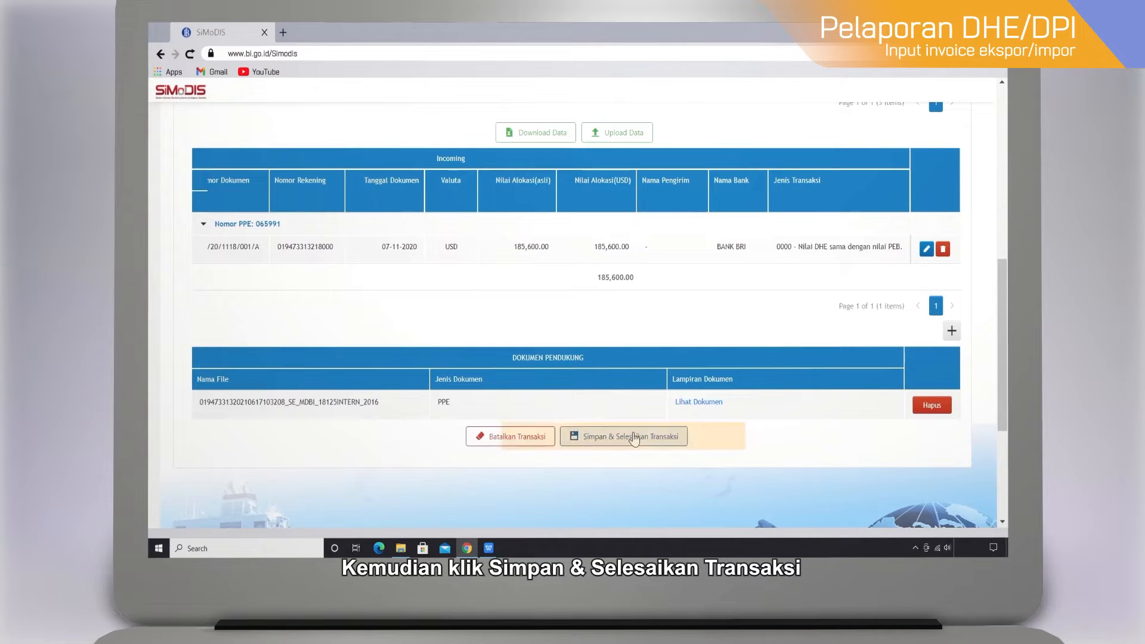
Step: Save and complete the invoice matching transaction, accepting the confirmation
{"action": "left_click", "coordinate": [606, 442]}
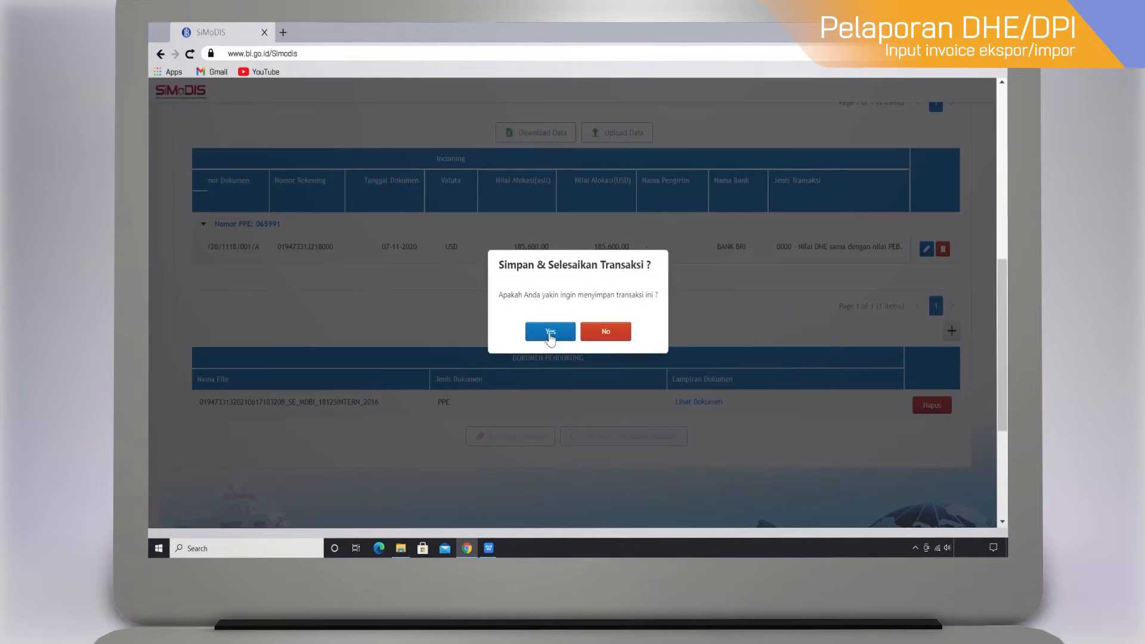
{"action": "left_click", "coordinate": [549, 328]}
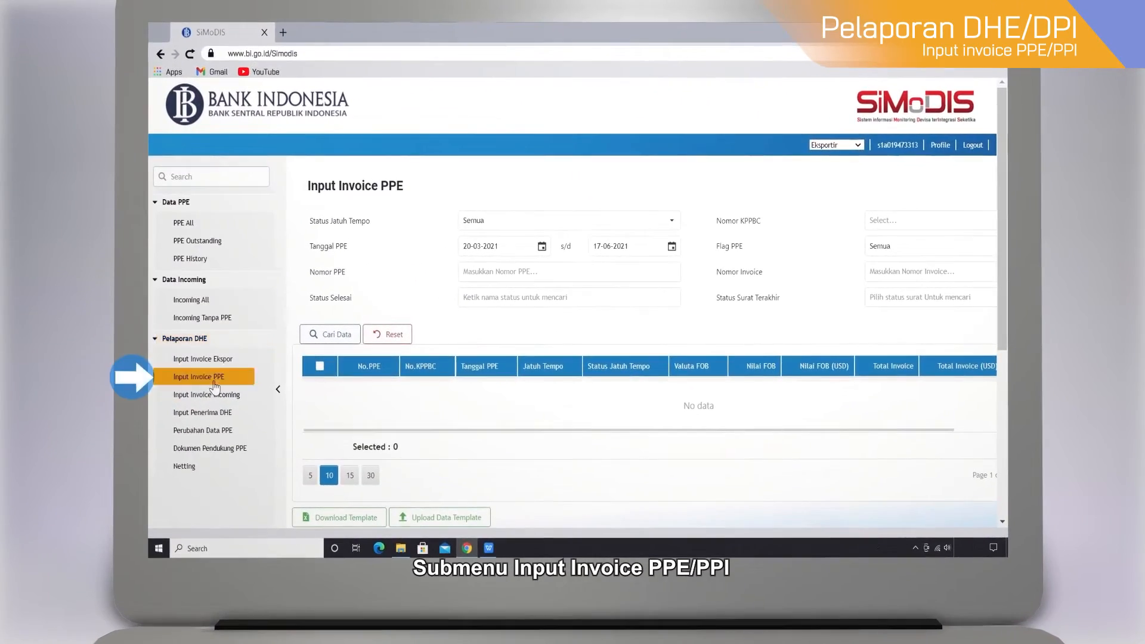
Step: Open the Input Invoice PPE form and set the start of the Tanggal PPE range to 01-11-2020
{"action": "left_click", "coordinate": [208, 367]}
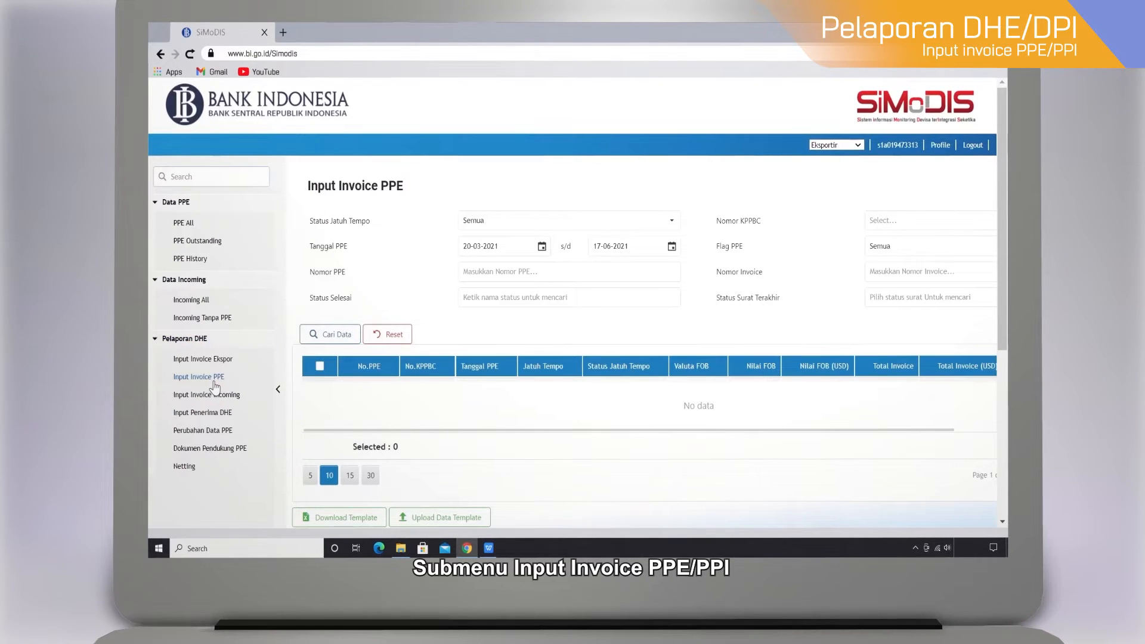
{"action": "left_click", "coordinate": [214, 382]}
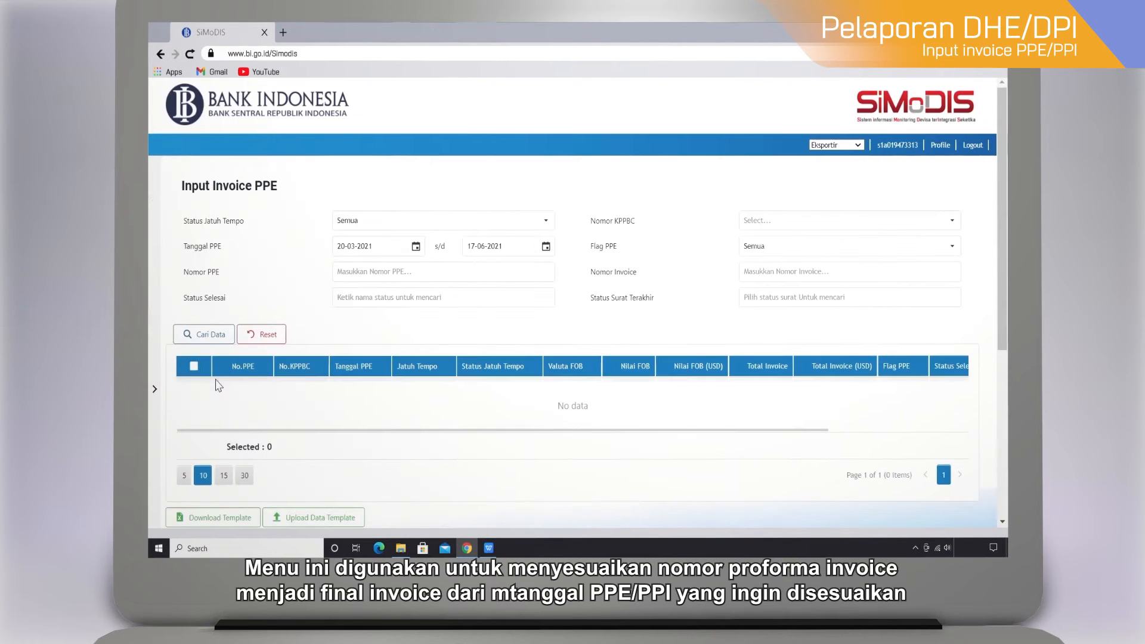
{"action": "left_click", "coordinate": [416, 247]}
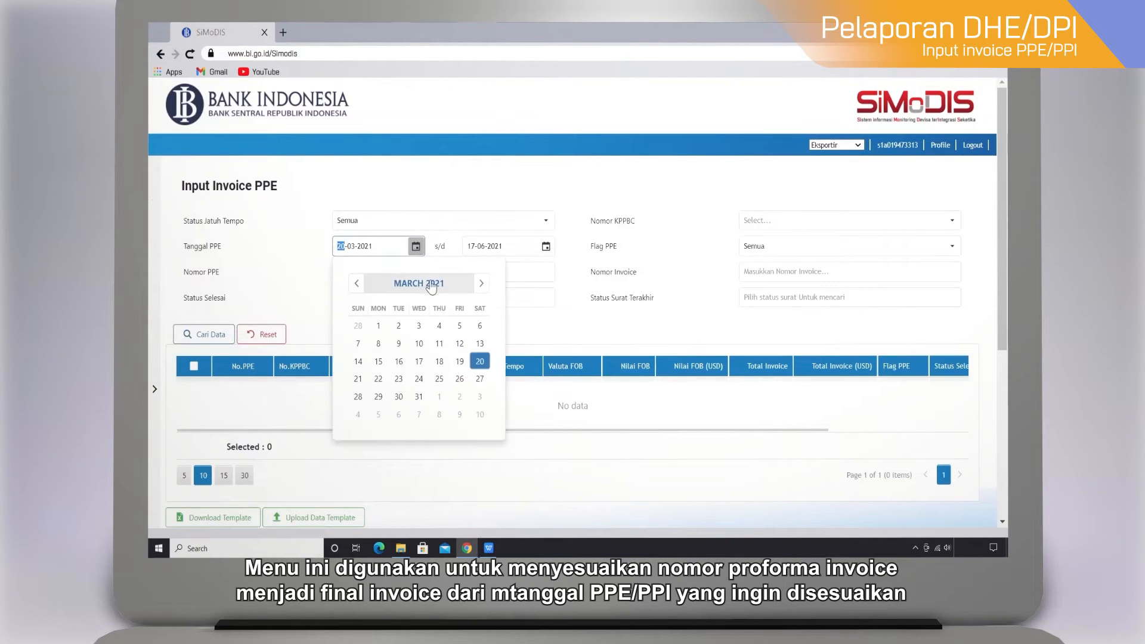
{"action": "left_click", "coordinate": [431, 285]}
{"action": "left_click", "coordinate": [356, 284]}
{"action": "left_click", "coordinate": [436, 403]}
{"action": "left_click", "coordinate": [367, 344]}
Step: Set the end of the Tanggal PPE range to 31-12-2020 and search for the PPE data
{"action": "left_click", "coordinate": [545, 246]}
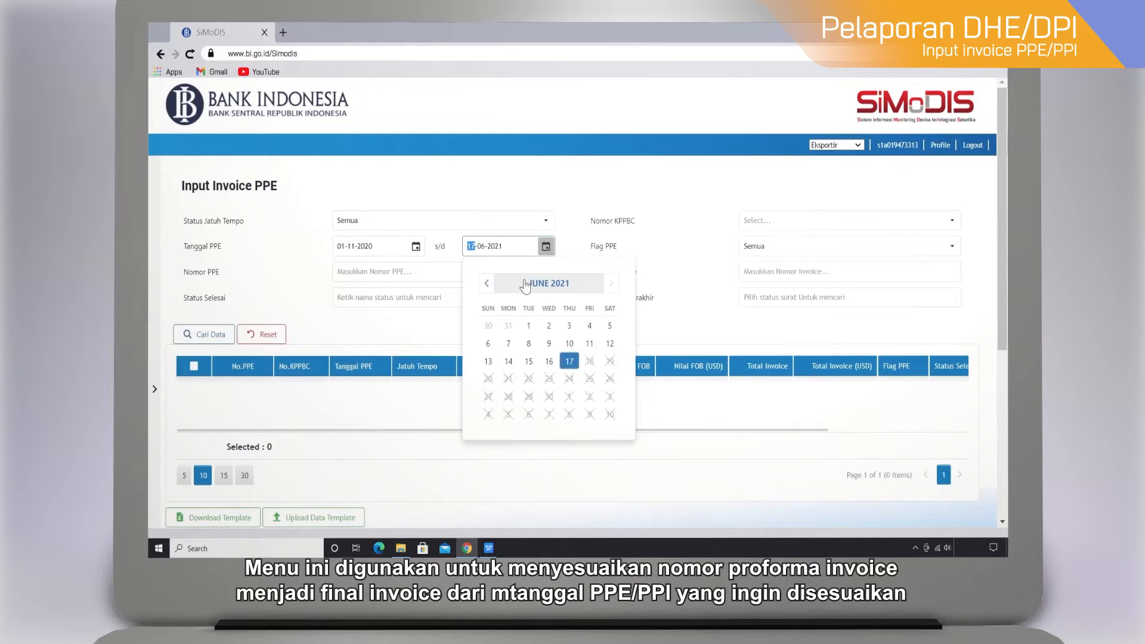
{"action": "left_click", "coordinate": [525, 284]}
{"action": "left_click", "coordinate": [546, 284]}
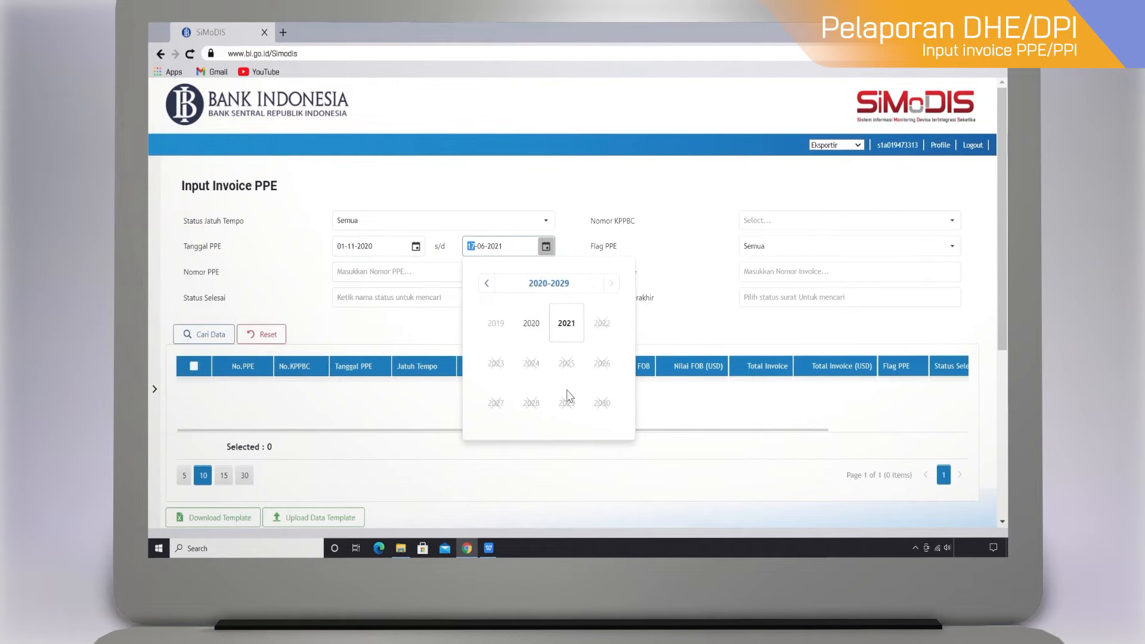
{"action": "left_click", "coordinate": [533, 325]}
{"action": "left_click", "coordinate": [601, 406]}
{"action": "left_click", "coordinate": [574, 394]}
{"action": "left_click", "coordinate": [203, 335]}
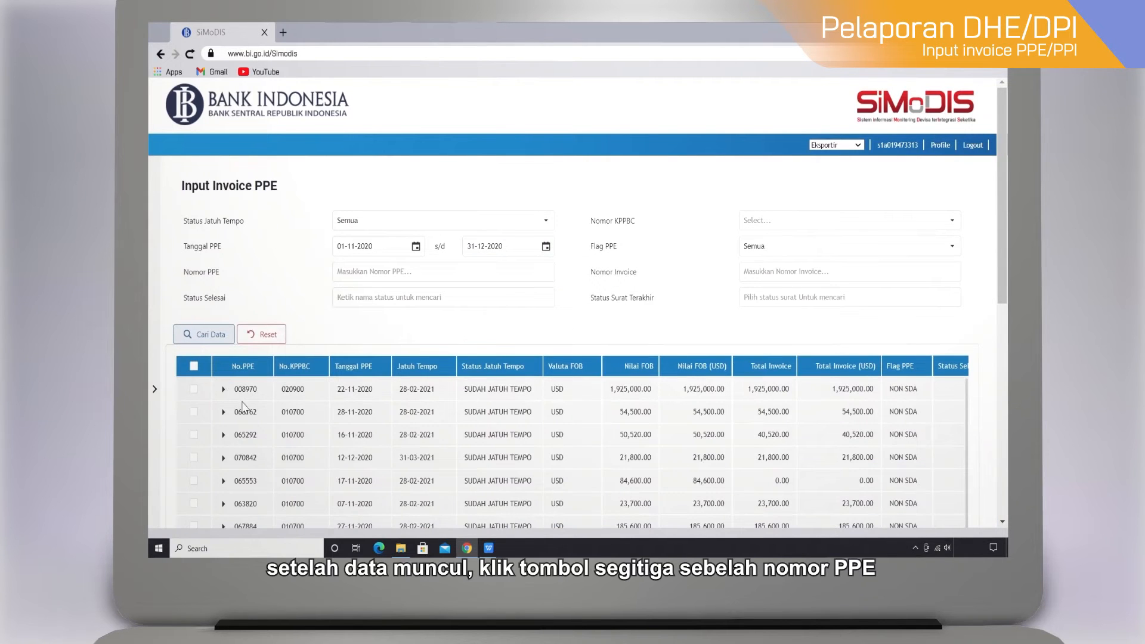
Step: Expand PPE 065292, change the Tgl Invoice of its invoice IB/20/1113/001/A to 16-11-2020 and save the row
{"action": "left_click", "coordinate": [223, 435]}
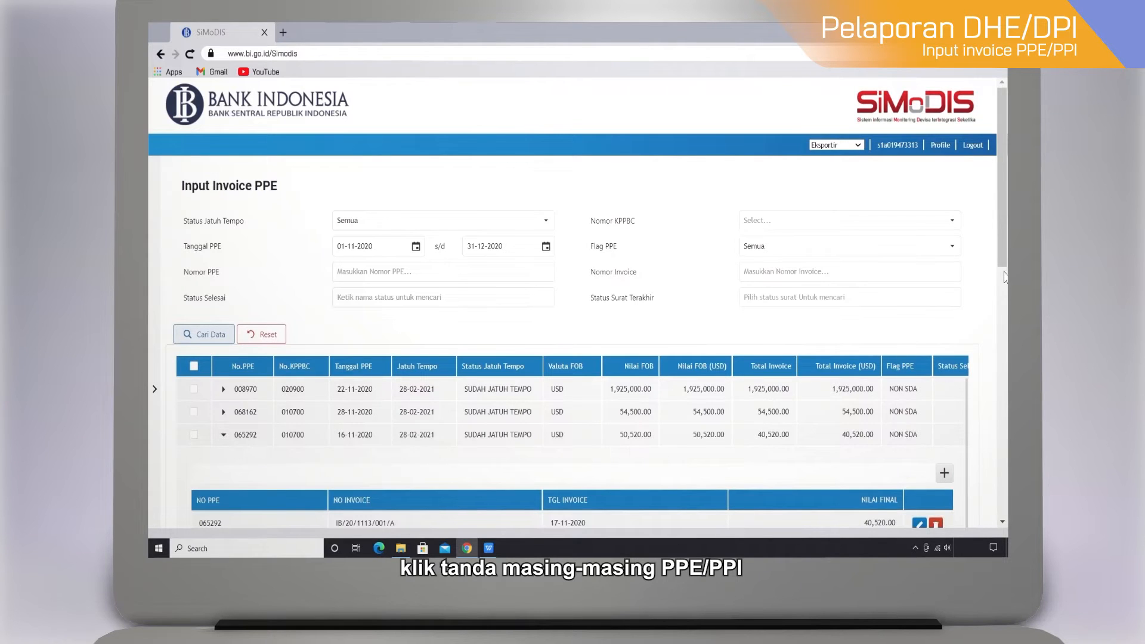
{"action": "scroll", "coordinate": [1004, 276], "scroll_direction": "down", "scroll_amount": 3}
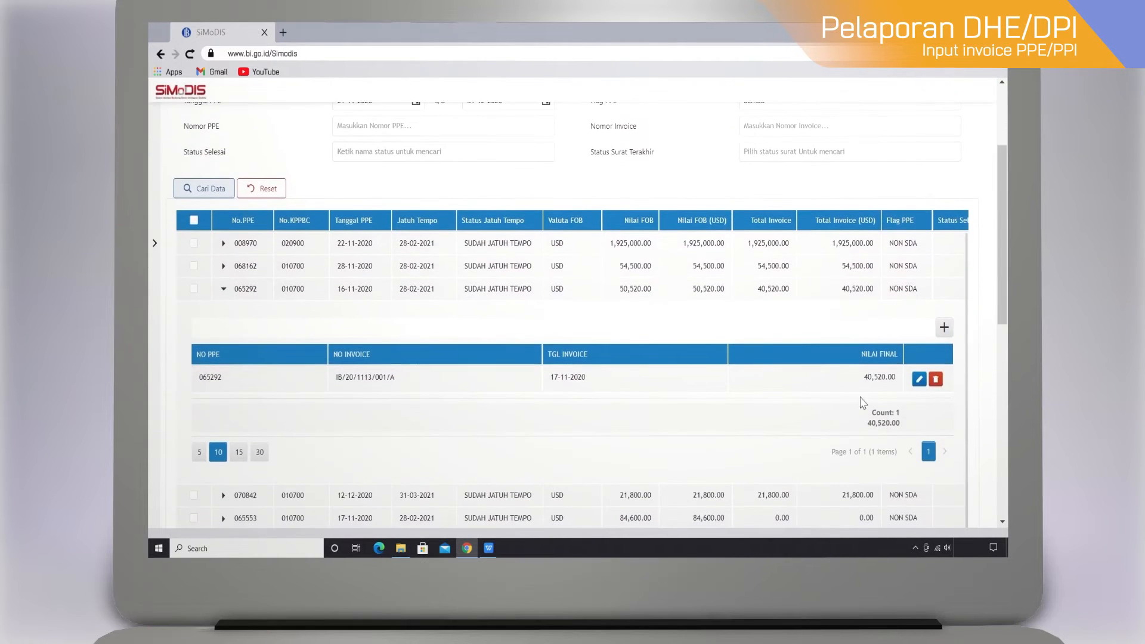
{"action": "left_click", "coordinate": [918, 380]}
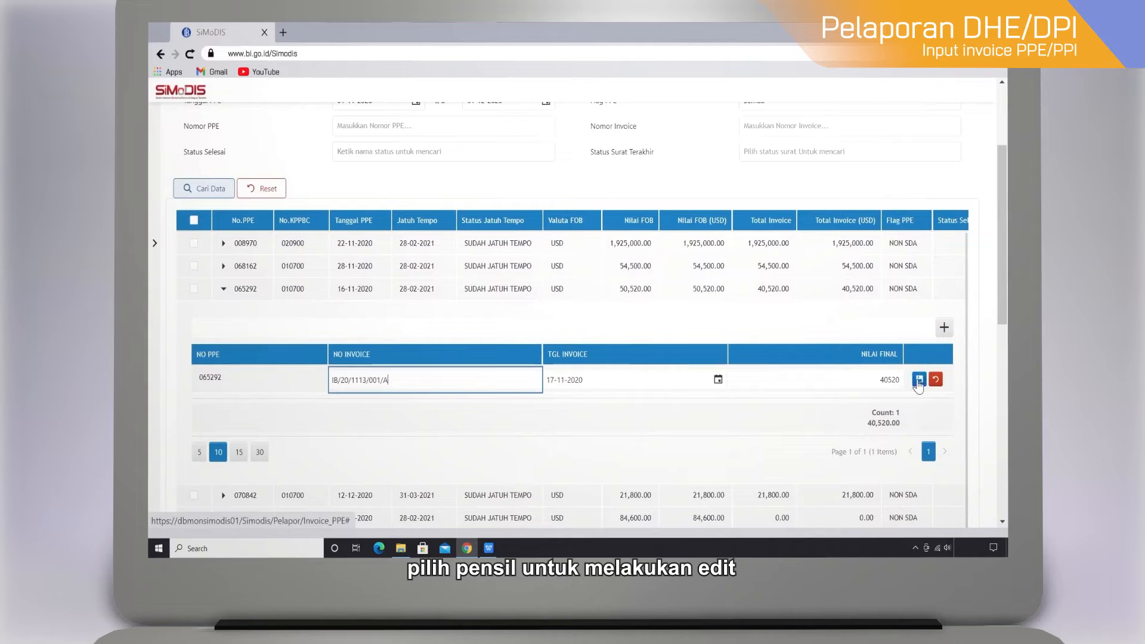
{"action": "left_click", "coordinate": [718, 380]}
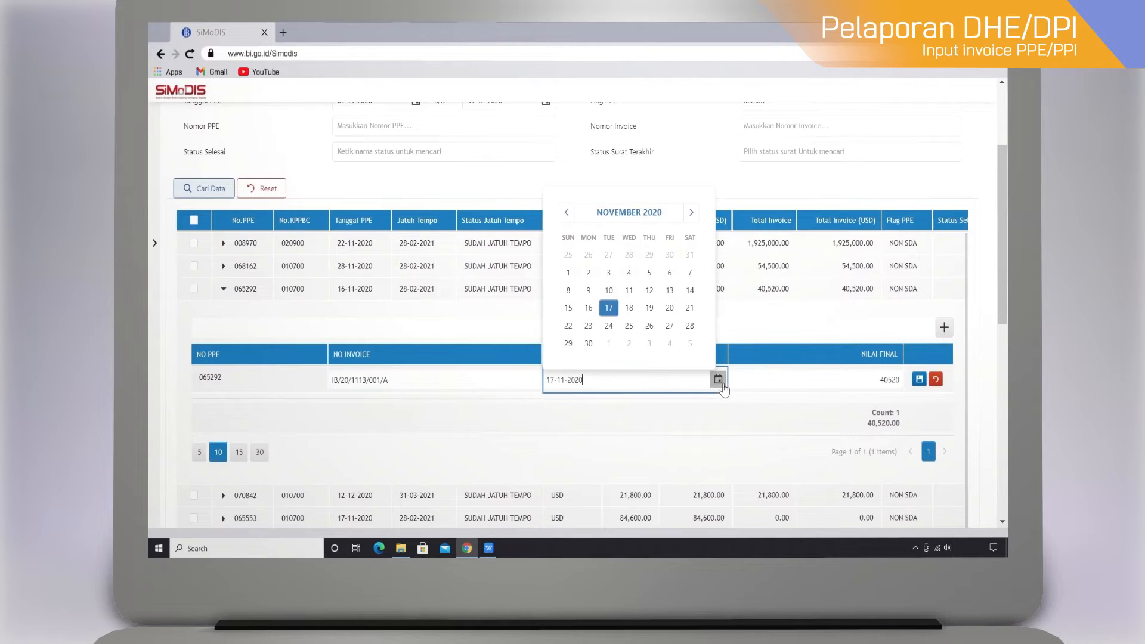
{"action": "left_click", "coordinate": [589, 308]}
{"action": "left_click", "coordinate": [919, 380]}
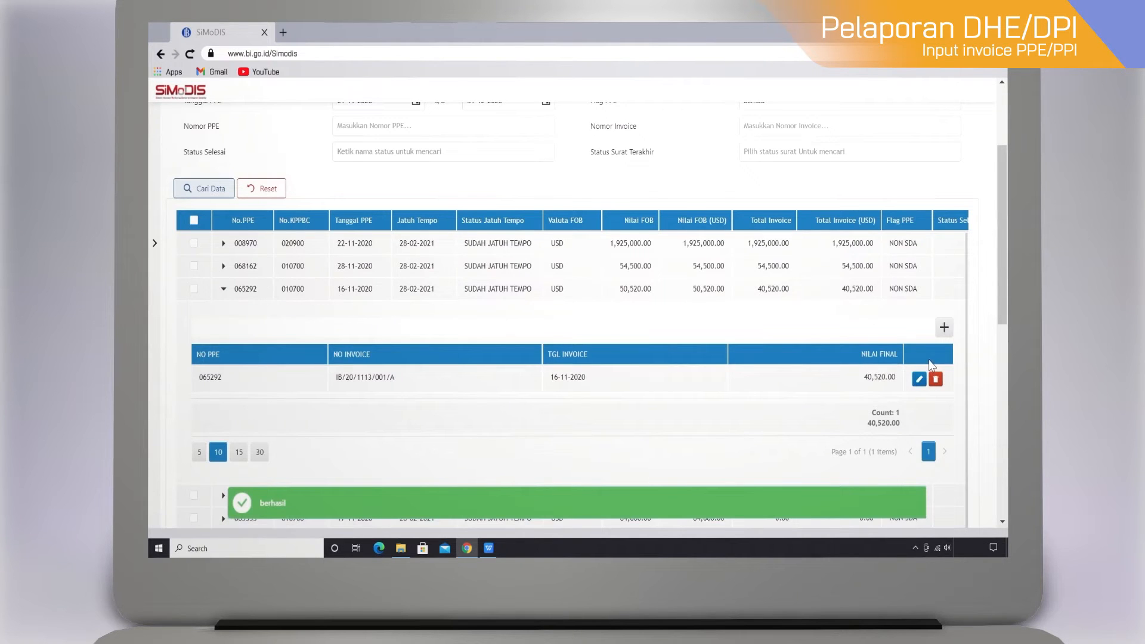
Step: Add invoice IB/20/1116/001/A to PPE 065292 with Tgl Invoice 16-06-2021 and Nilai Final 10000, and save the row
{"action": "left_click", "coordinate": [943, 328]}
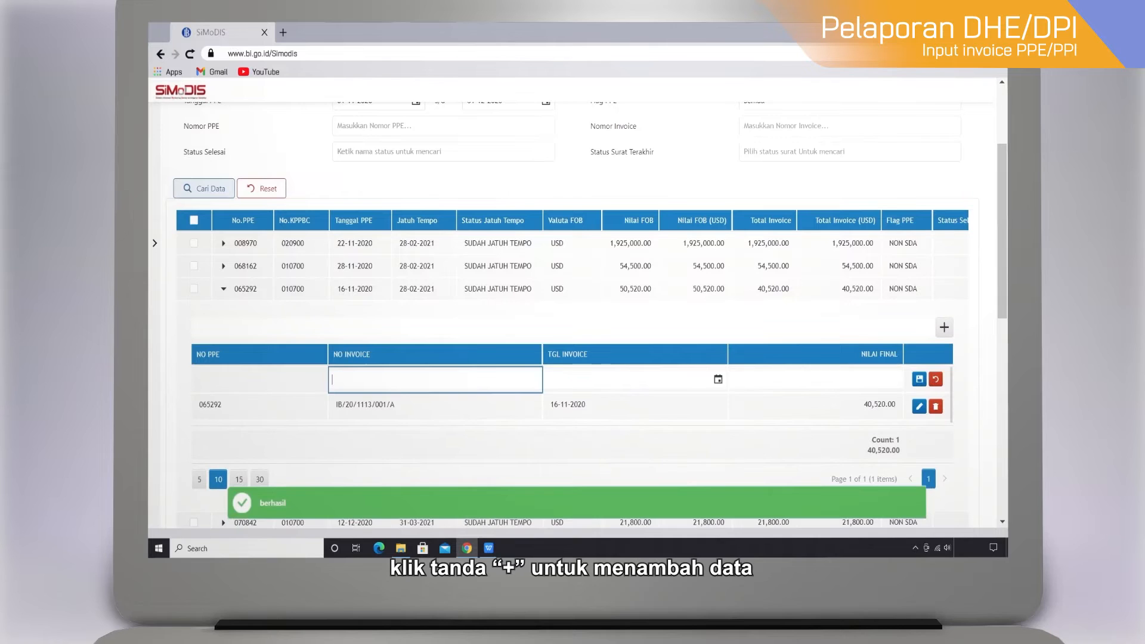
{"action": "type", "text": "IB/20/1116/001/A"}
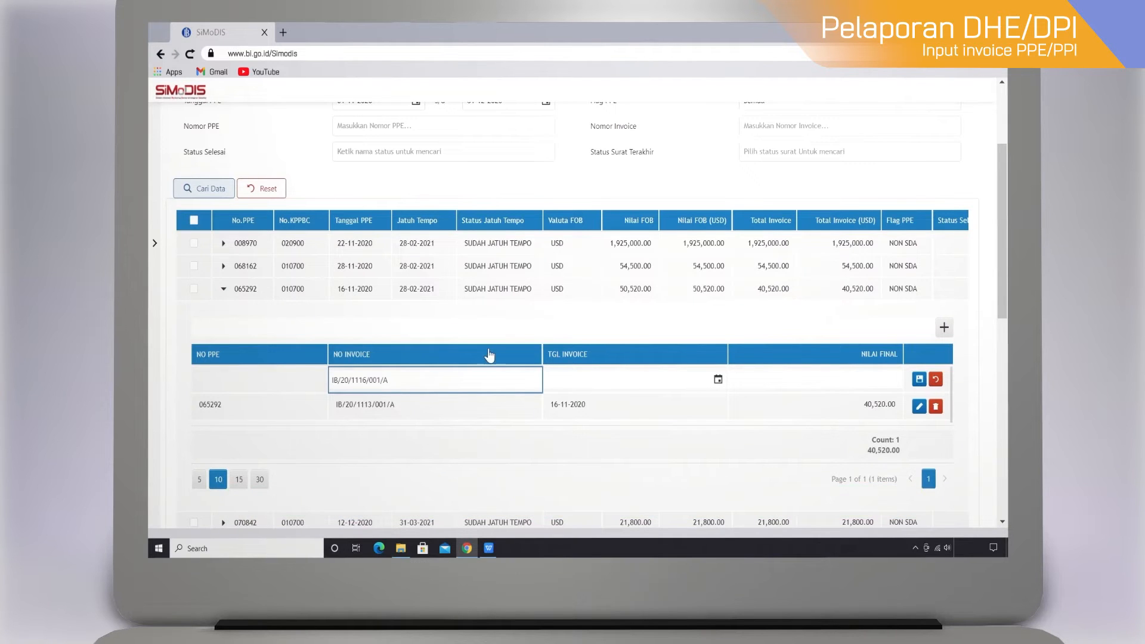
{"action": "left_click", "coordinate": [717, 381]}
{"action": "left_click", "coordinate": [629, 290]}
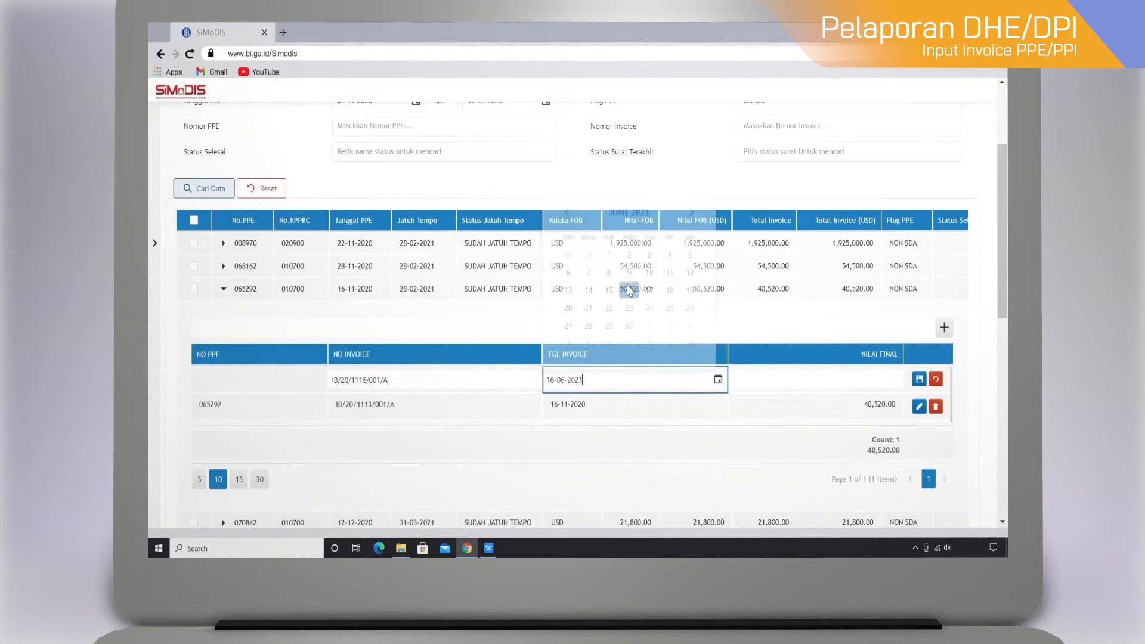
{"action": "left_click", "coordinate": [811, 377]}
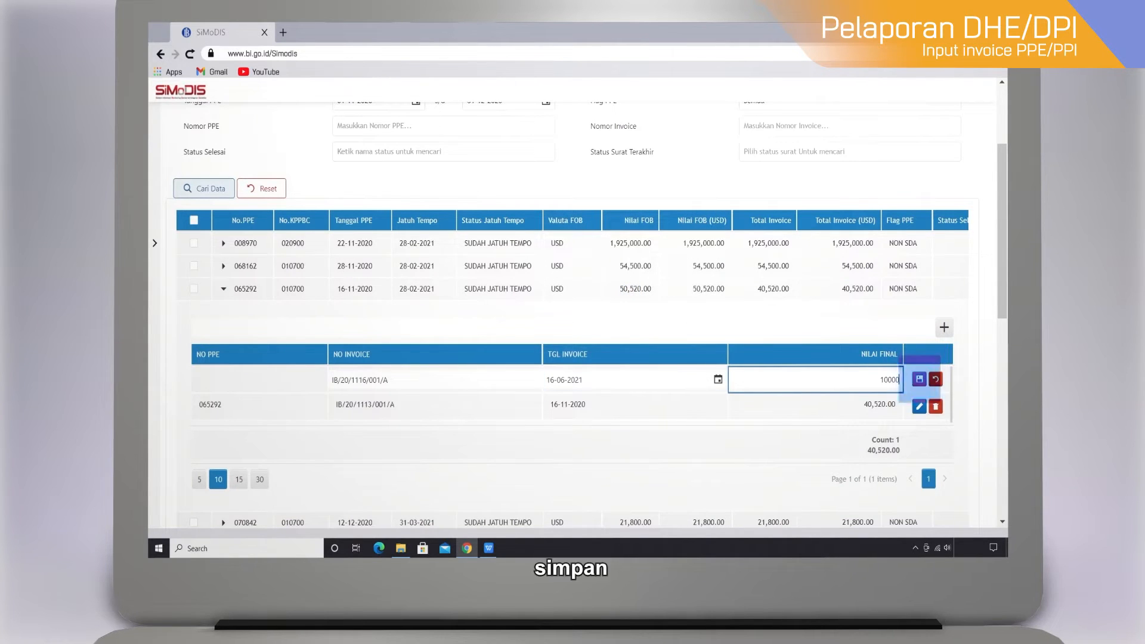
{"action": "left_click", "coordinate": [919, 380]}
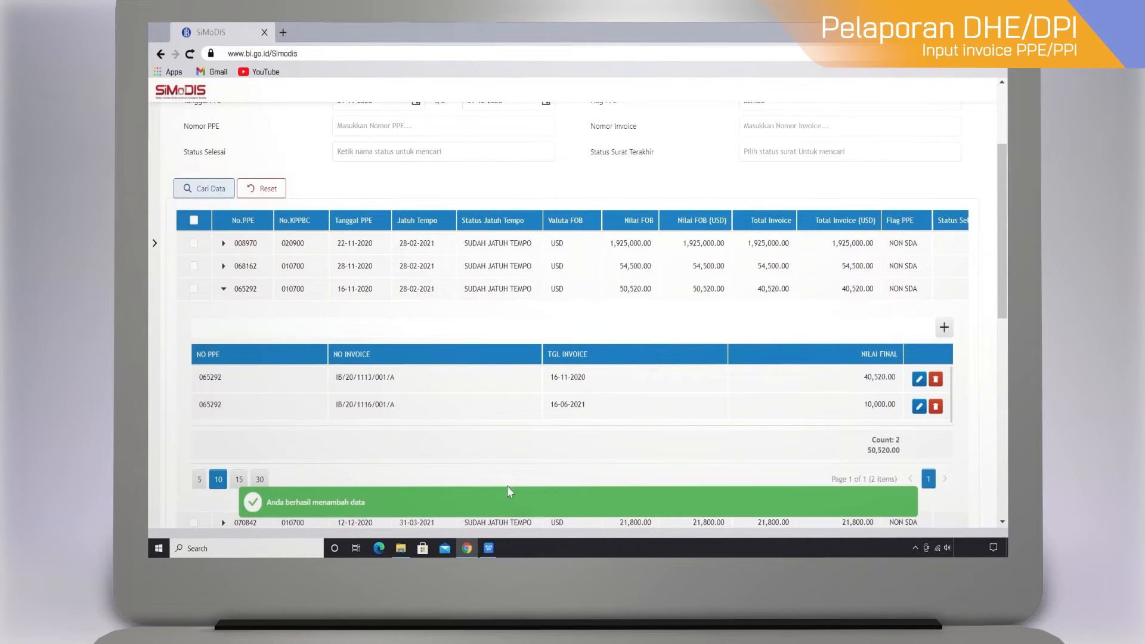
{"action": "scroll", "coordinate": [504, 454], "scroll_direction": "down", "scroll_amount": 2}
{"action": "scroll", "coordinate": [503, 450], "scroll_direction": "down", "scroll_amount": 5}
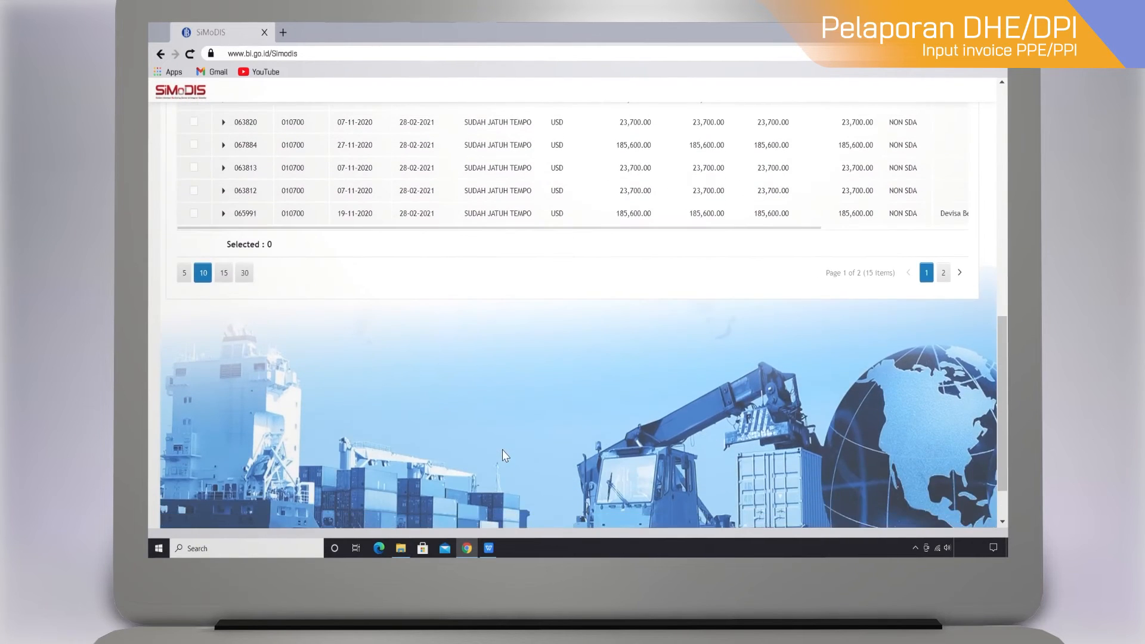
{"action": "scroll", "coordinate": [502, 450], "scroll_direction": "up", "scroll_amount": 6}
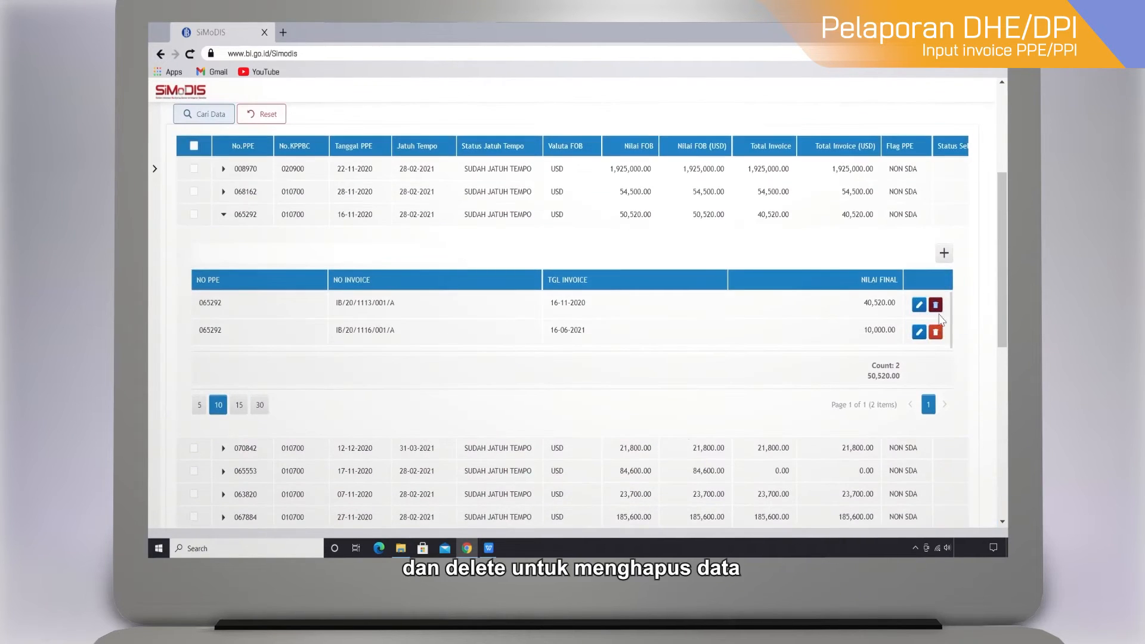
{"action": "left_click", "coordinate": [935, 333]}
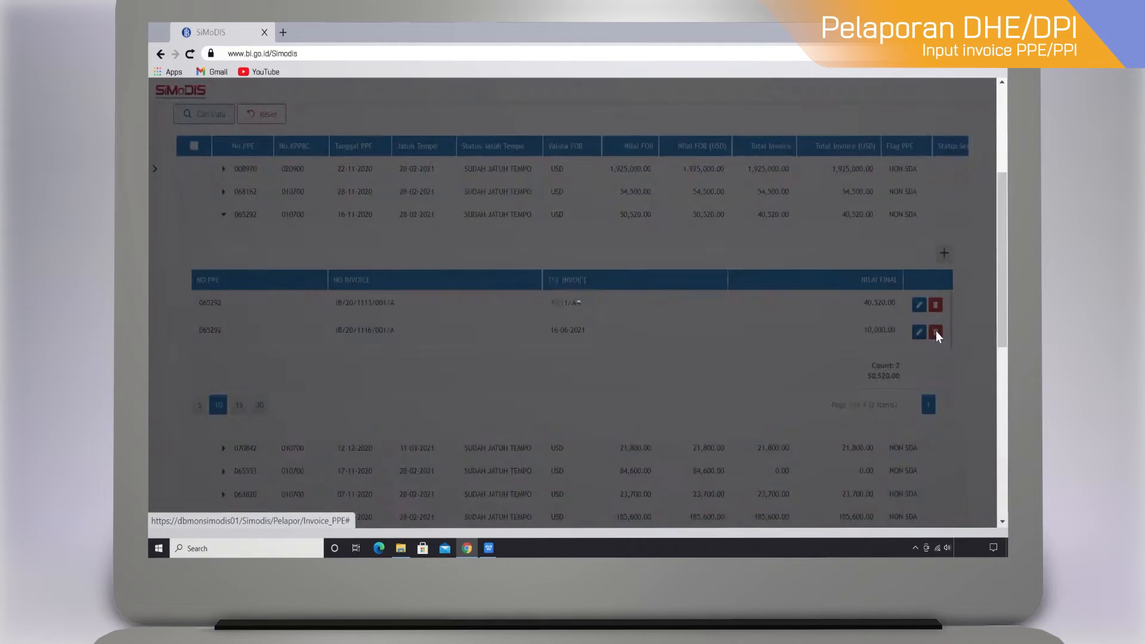
{"action": "left_click", "coordinate": [542, 319]}
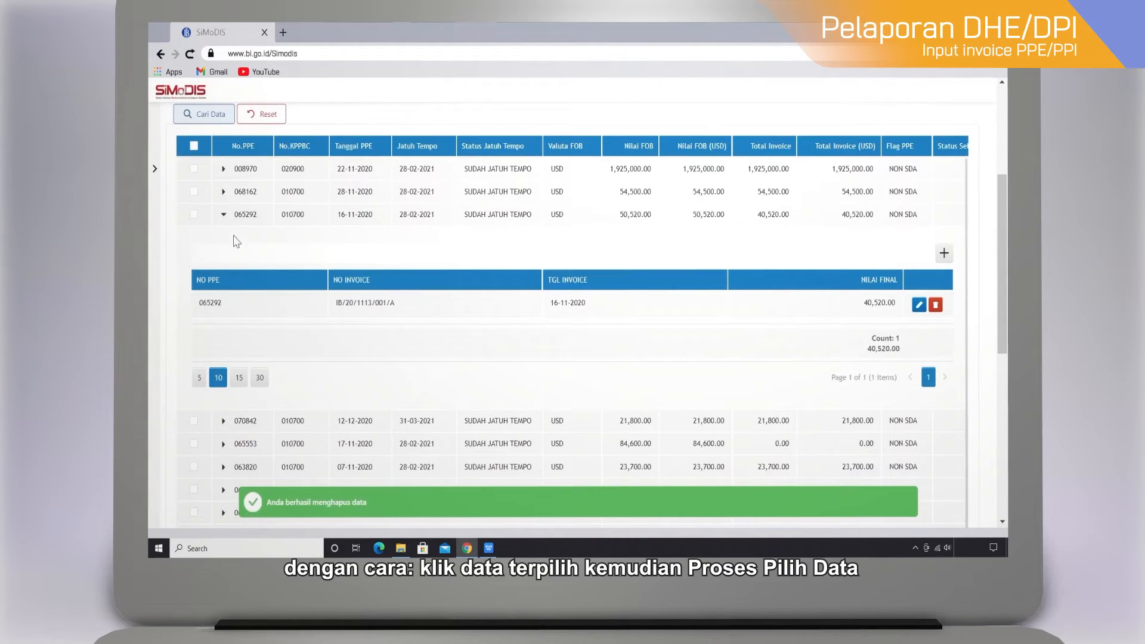
Step: Select PPE 065292 for processing, download its invoice data and open the downloaded spreadsheet in Excel
{"action": "left_click", "coordinate": [194, 216]}
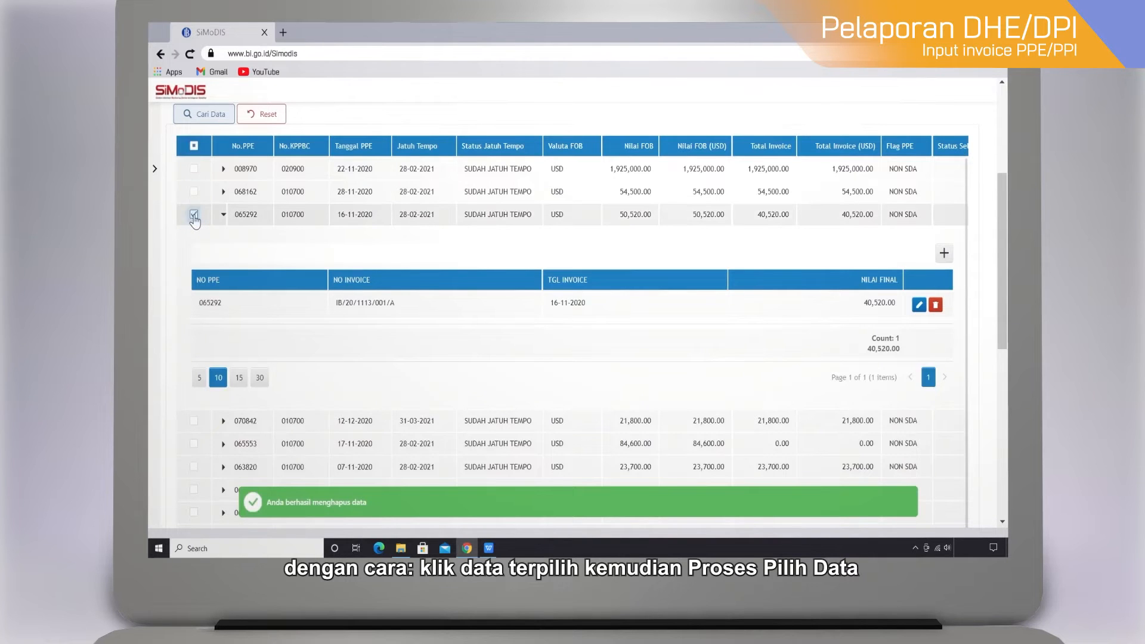
{"action": "scroll", "coordinate": [194, 298], "scroll_direction": "down", "scroll_amount": 4}
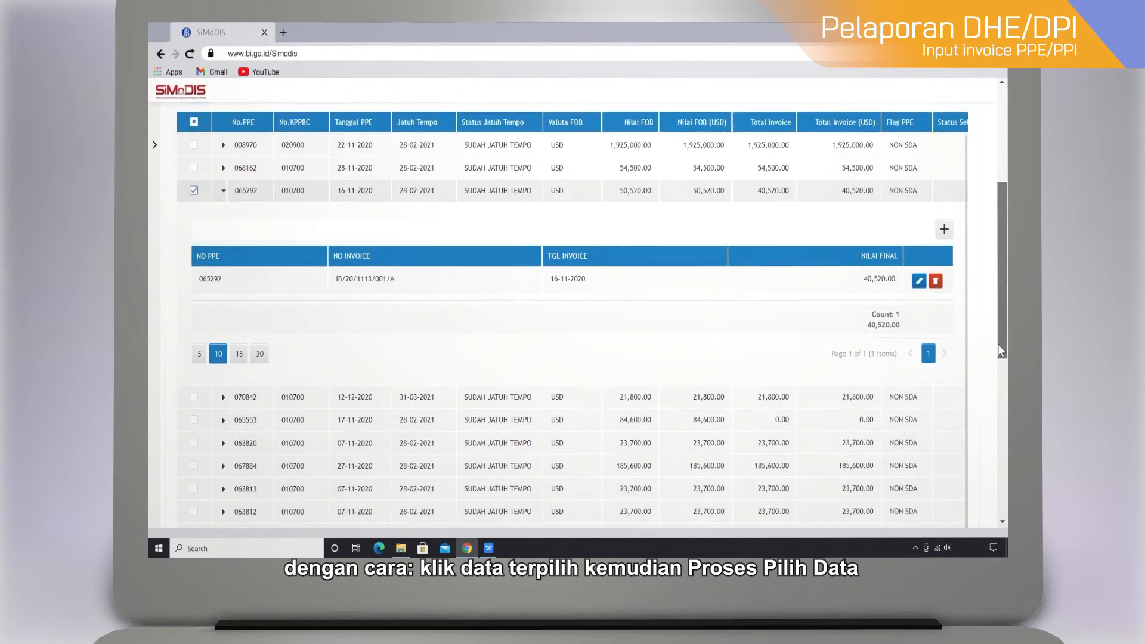
{"action": "left_click", "coordinate": [194, 411]}
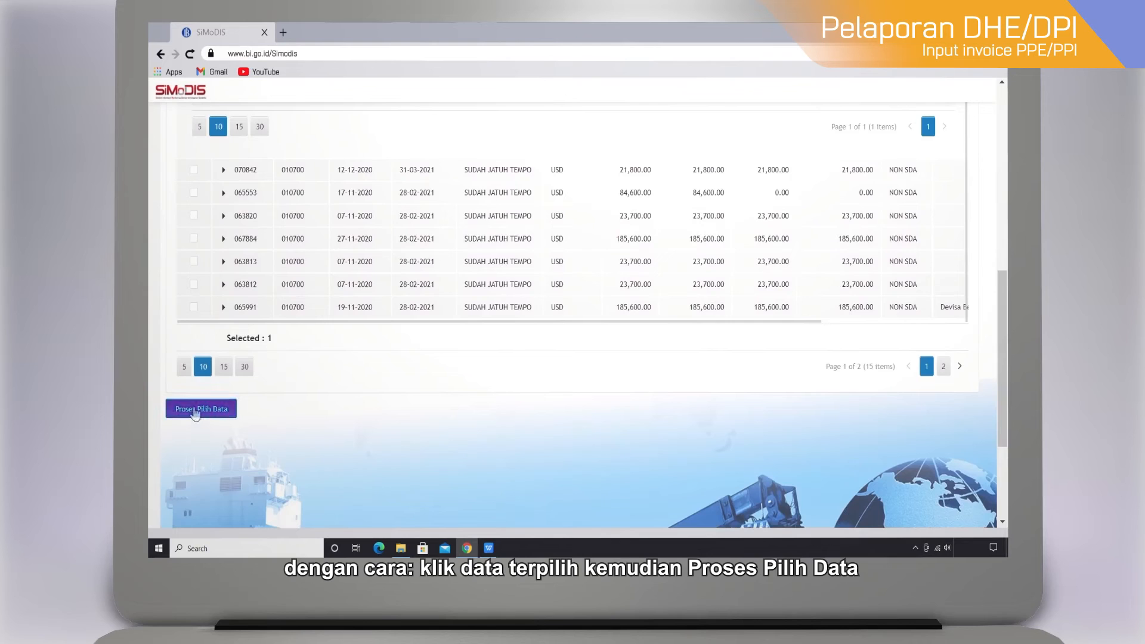
{"action": "left_click", "coordinate": [203, 410]}
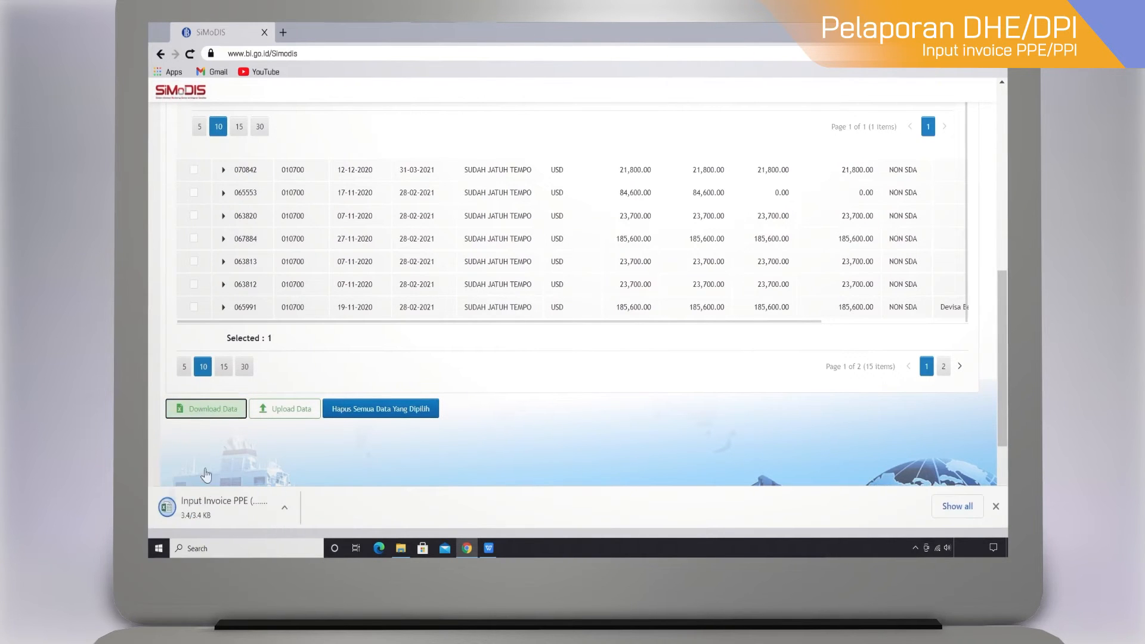
{"action": "left_click", "coordinate": [218, 507]}
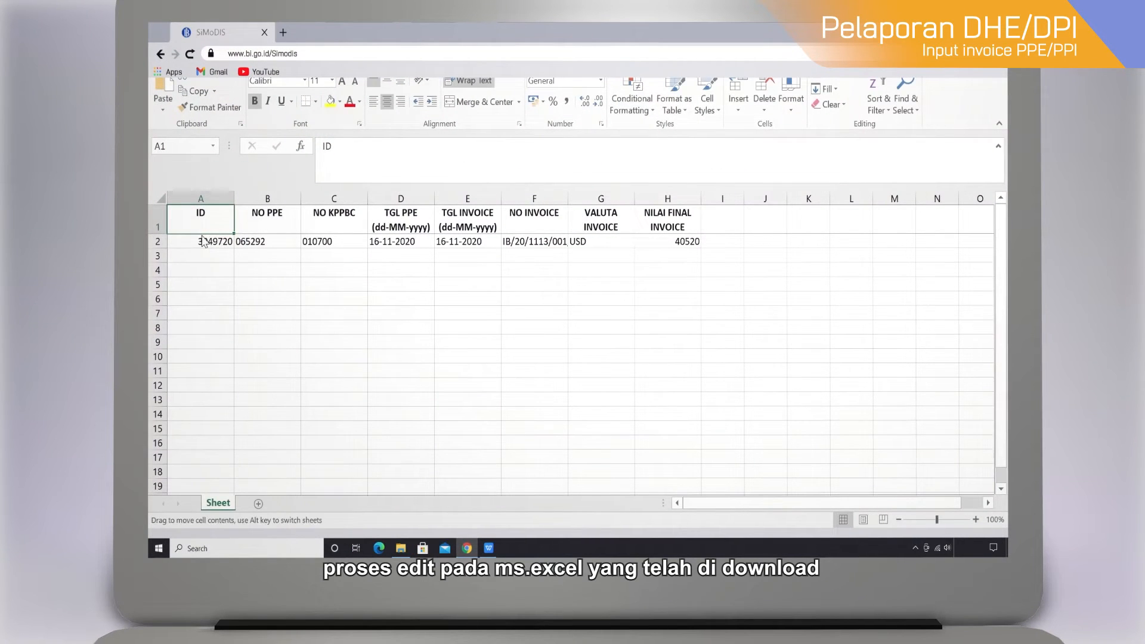
Step: Copy the invoice record from row 2 into row 3 and set the new row's ID to 0
{"action": "left_click_drag", "start_coordinate": [200, 239], "coordinate": [694, 241]}
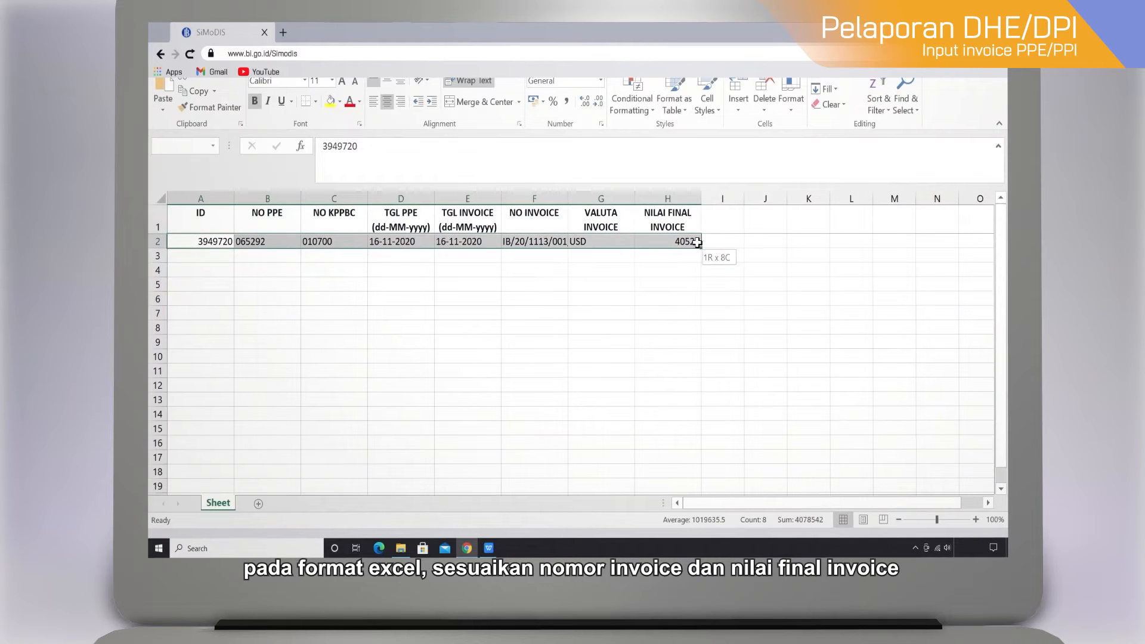
{"action": "key", "text": "ctrl+c"}
{"action": "left_click", "coordinate": [226, 256]}
{"action": "key", "text": "ctrl+v"}
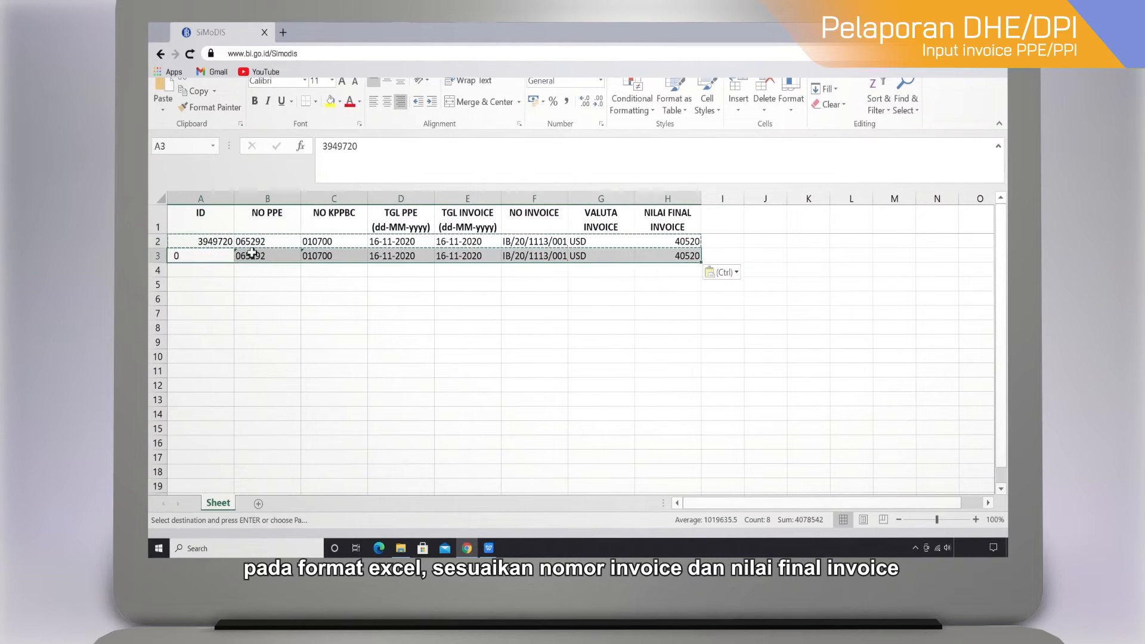
{"action": "left_click", "coordinate": [254, 255]}
Step: Set row 3's NILAI FINAL INVOICE to 10000 and open its NO INVOICE cell for editing
{"action": "left_click", "coordinate": [403, 255]}
{"action": "left_click", "coordinate": [508, 256]}
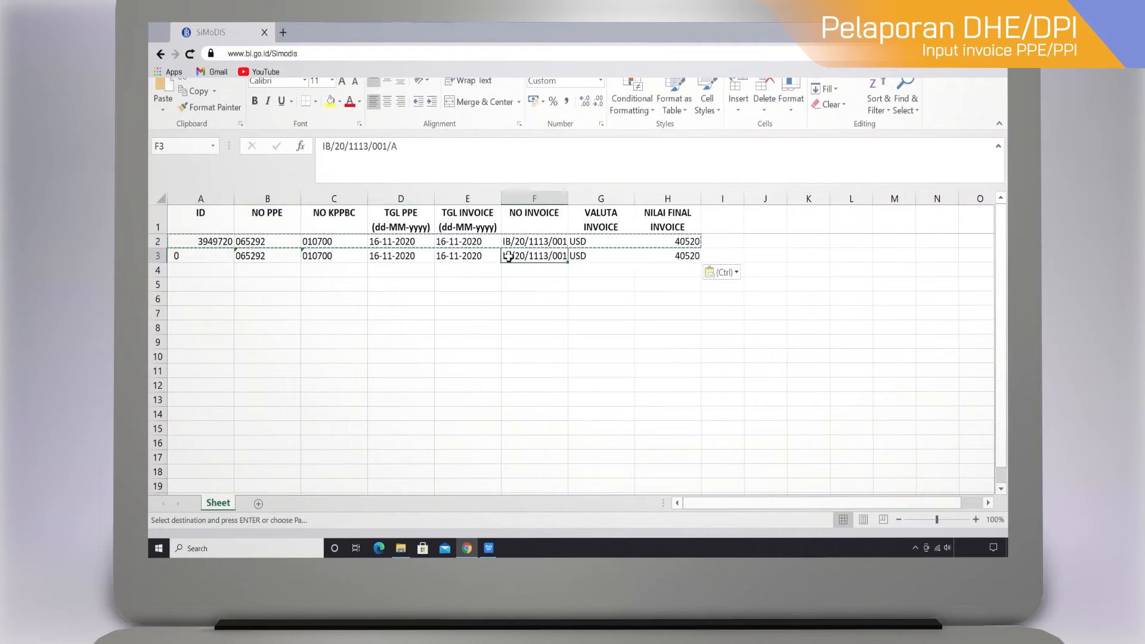
{"action": "left_click", "coordinate": [584, 257]}
{"action": "left_click", "coordinate": [686, 256]}
{"action": "type", "text": "10000"}
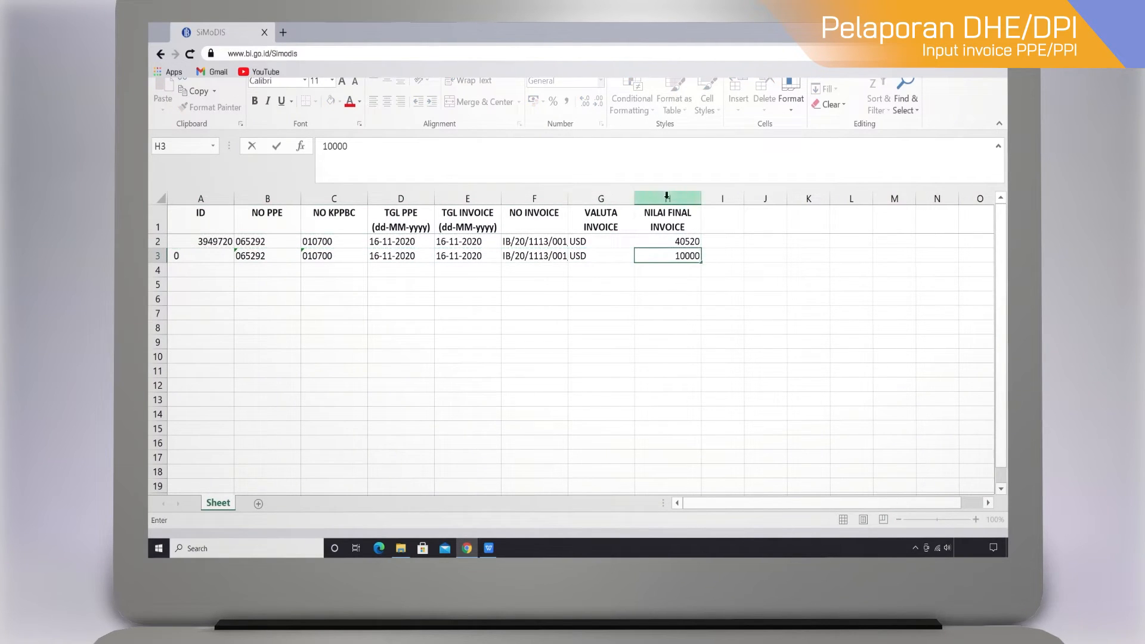
{"action": "left_click", "coordinate": [536, 253]}
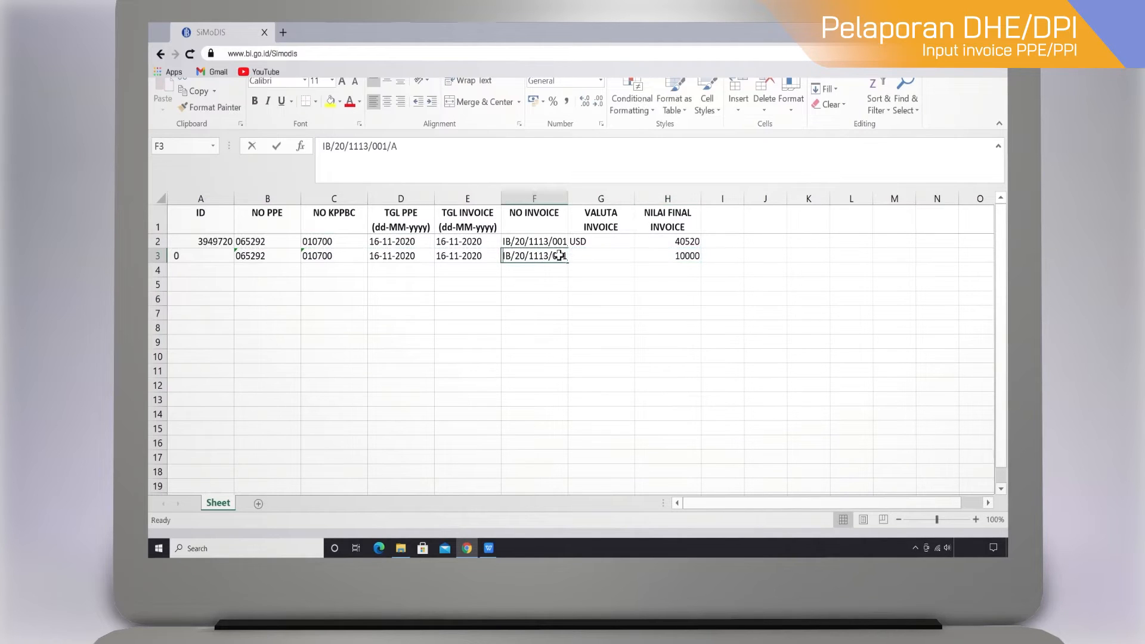
{"action": "double_click", "coordinate": [559, 255]}
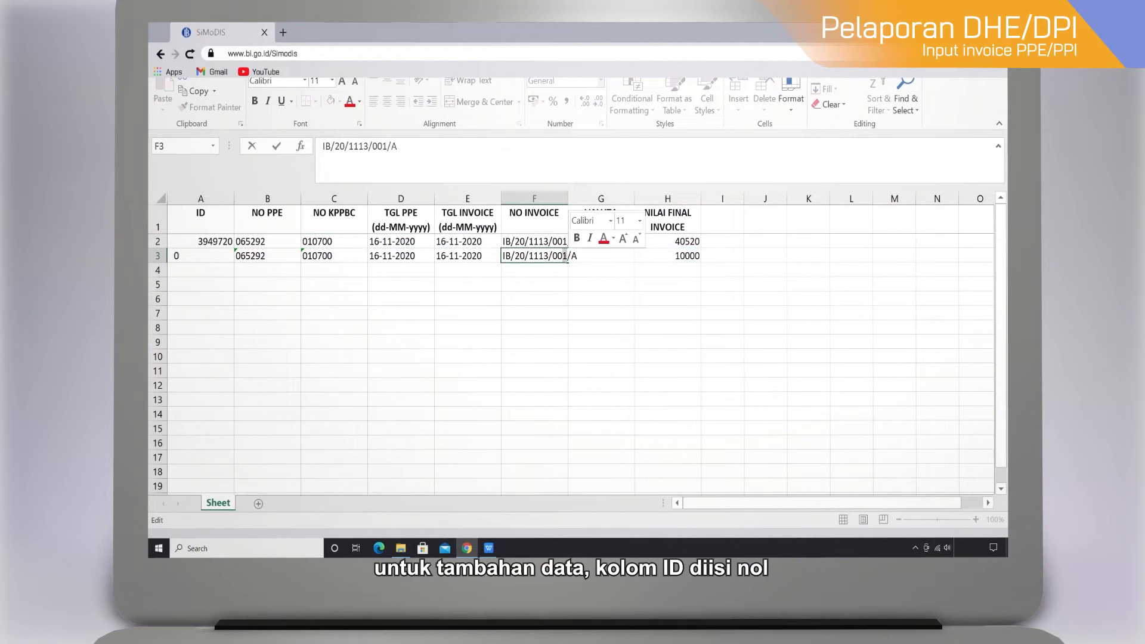
{"action": "left_click", "coordinate": [520, 309]}
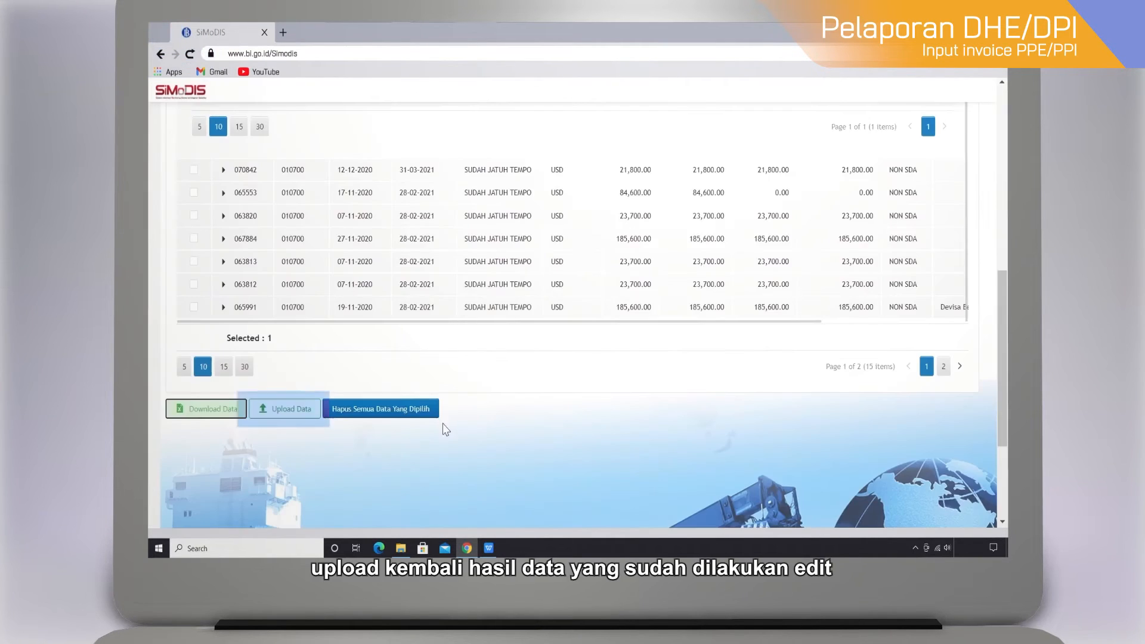
Step: Return to SiMoDIS and upload the edited file Input Invoice PPE (1) from the Downloads folder
{"action": "left_click", "coordinate": [288, 412]}
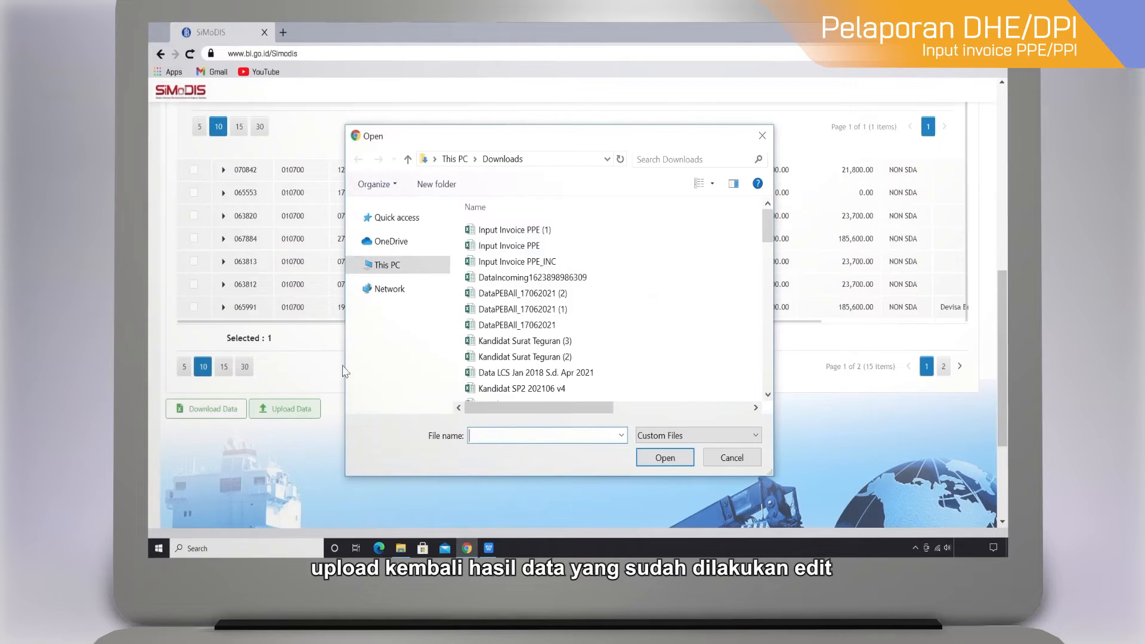
{"action": "left_click", "coordinate": [556, 230]}
{"action": "left_click", "coordinate": [689, 456]}
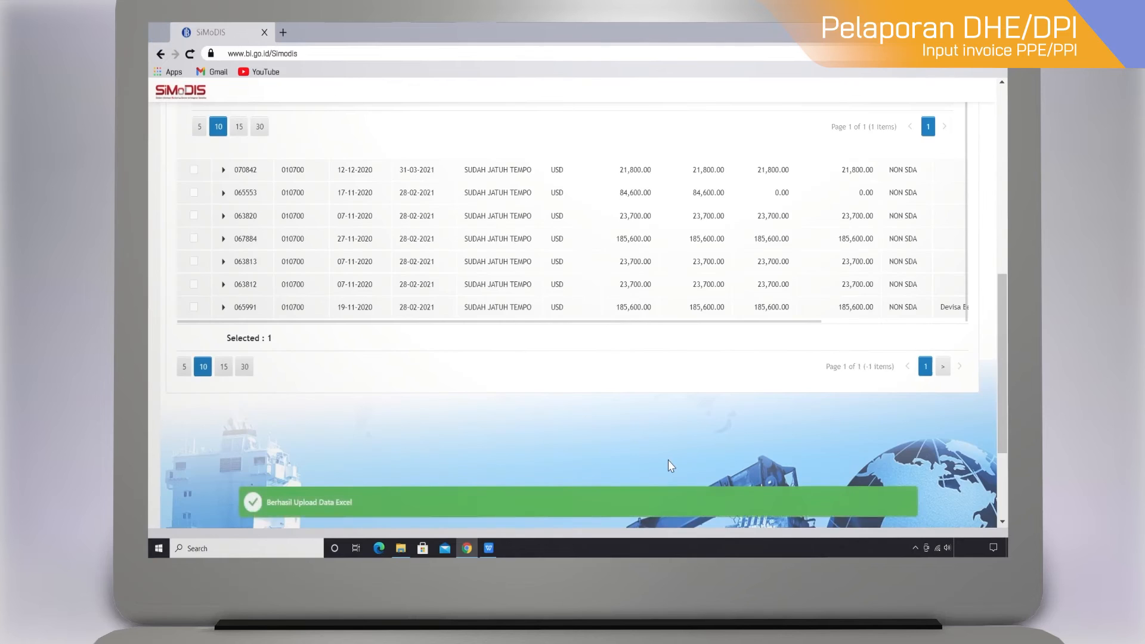
{"action": "scroll", "coordinate": [618, 402], "scroll_direction": "up", "scroll_amount": 2}
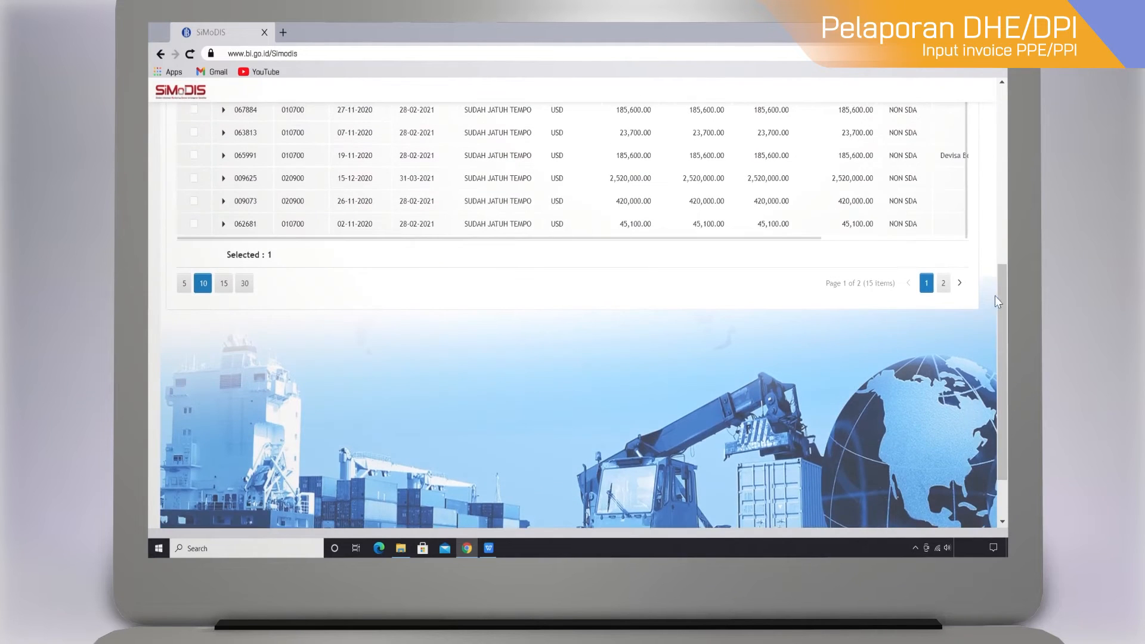
{"action": "left_click_drag", "start_coordinate": [1002, 295], "coordinate": [1003, 238]}
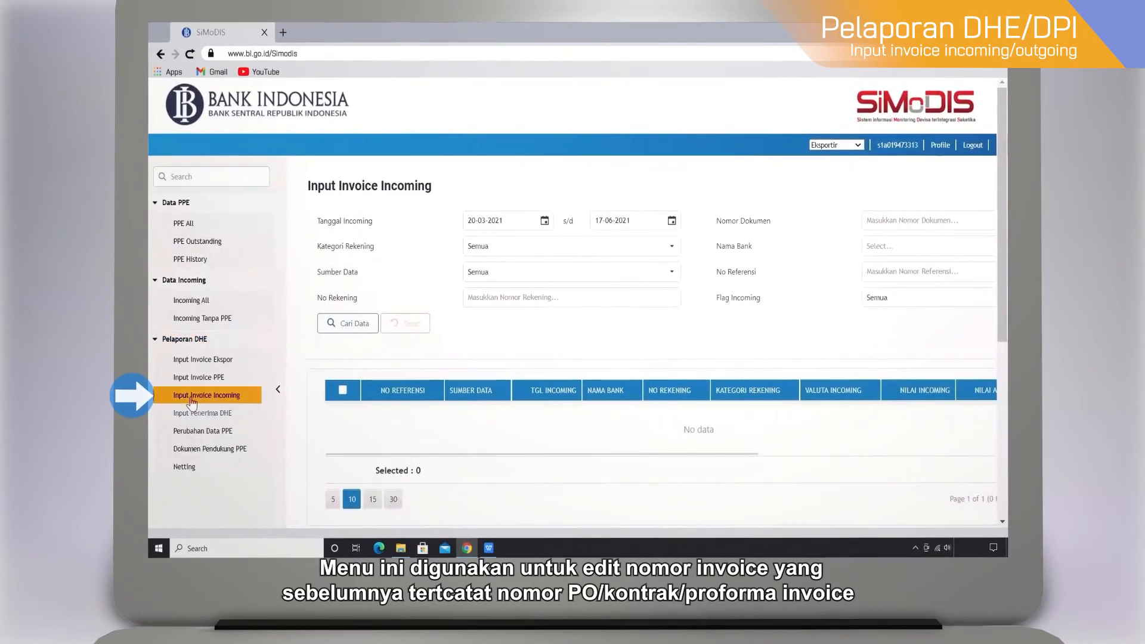
Step: Open the Input Invoice Incoming form and set the start of the Tanggal Incoming range to 01-11-2020
{"action": "left_click", "coordinate": [191, 398]}
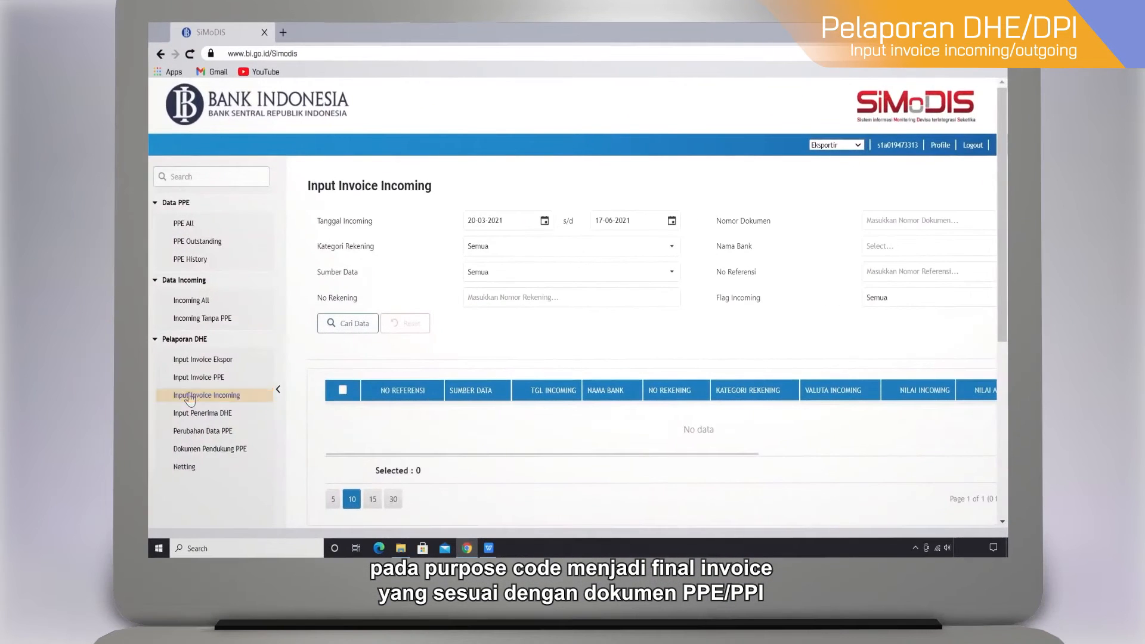
{"action": "left_click", "coordinate": [100, 363]}
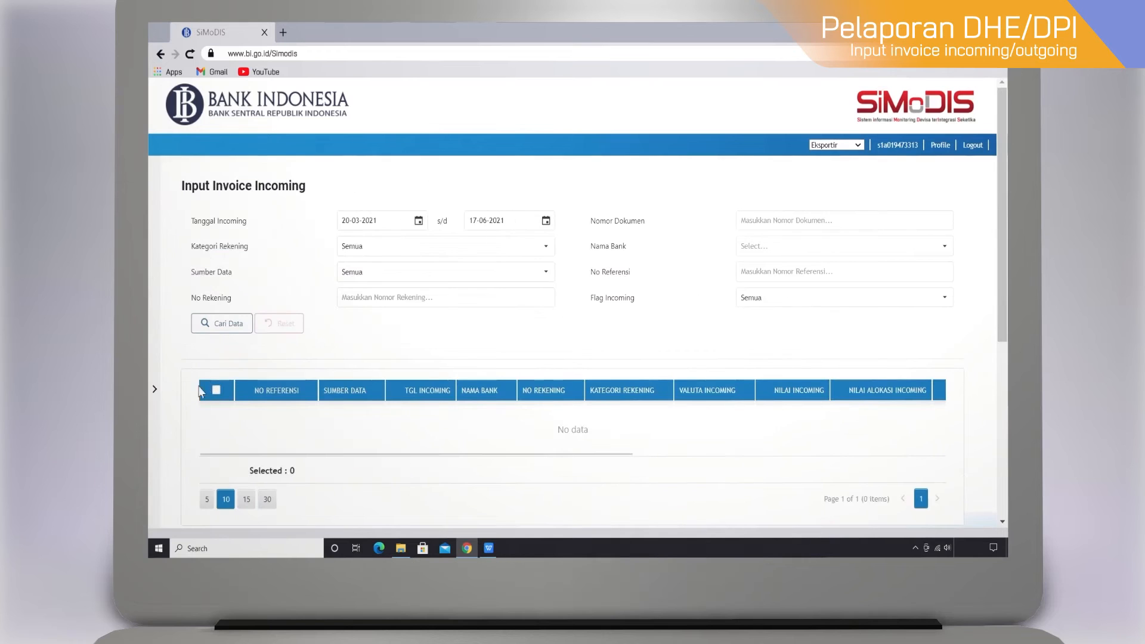
{"action": "left_click", "coordinate": [419, 221]}
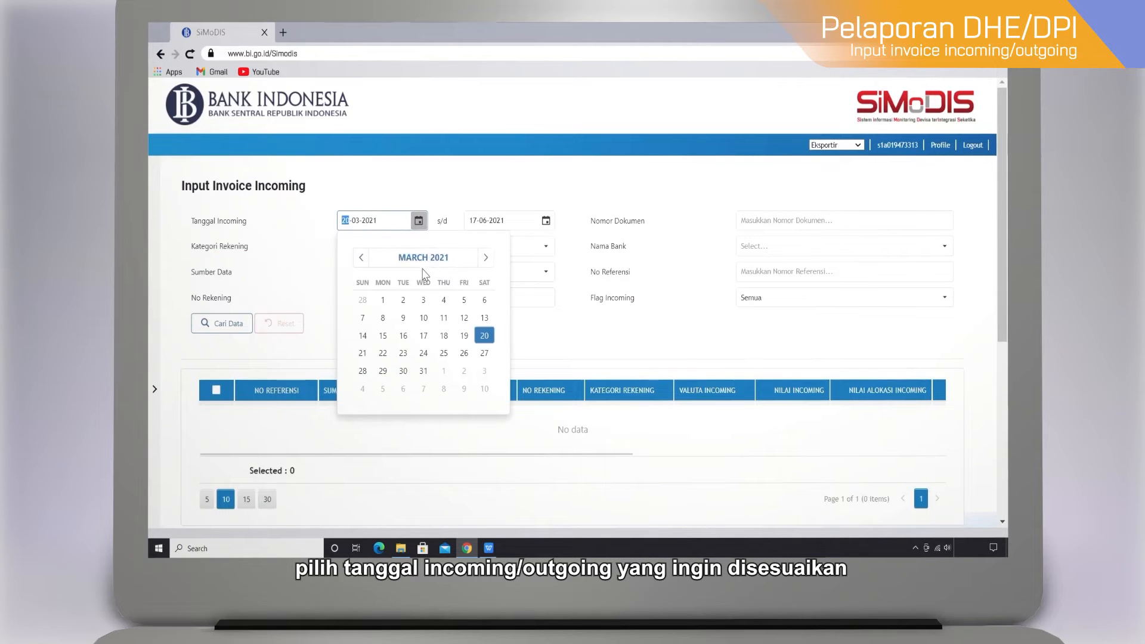
{"action": "left_click", "coordinate": [424, 257]}
{"action": "left_click", "coordinate": [362, 258]}
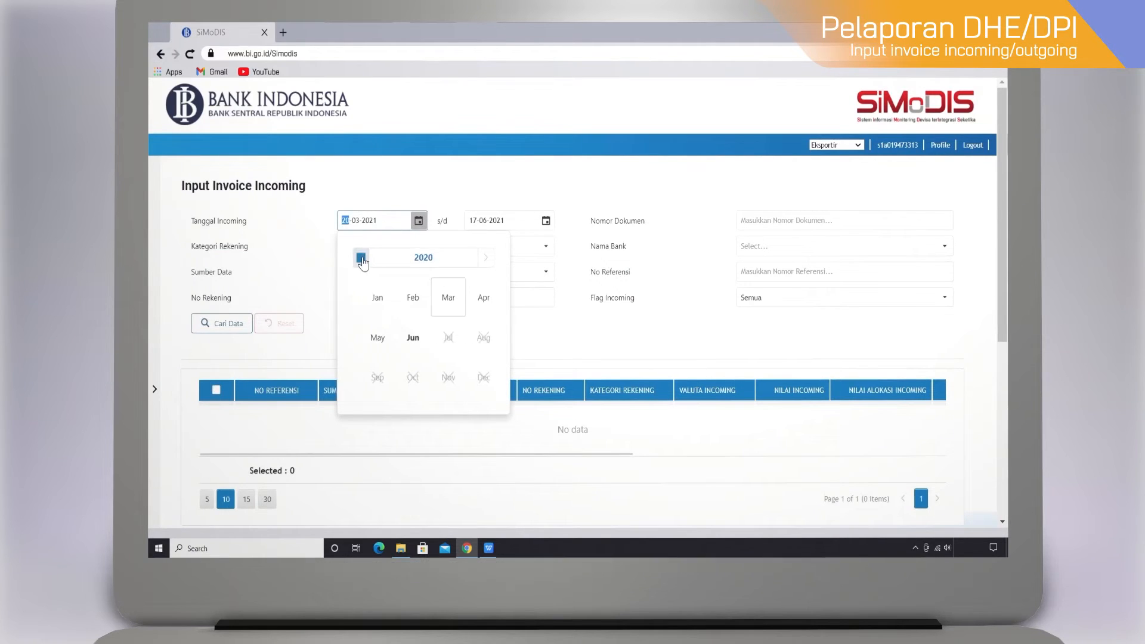
{"action": "left_click", "coordinate": [449, 377]}
{"action": "left_click", "coordinate": [363, 317]}
Step: Set the end of the Tanggal Incoming range to 31-12-2020 and search for the incoming data
{"action": "left_click", "coordinate": [545, 222]}
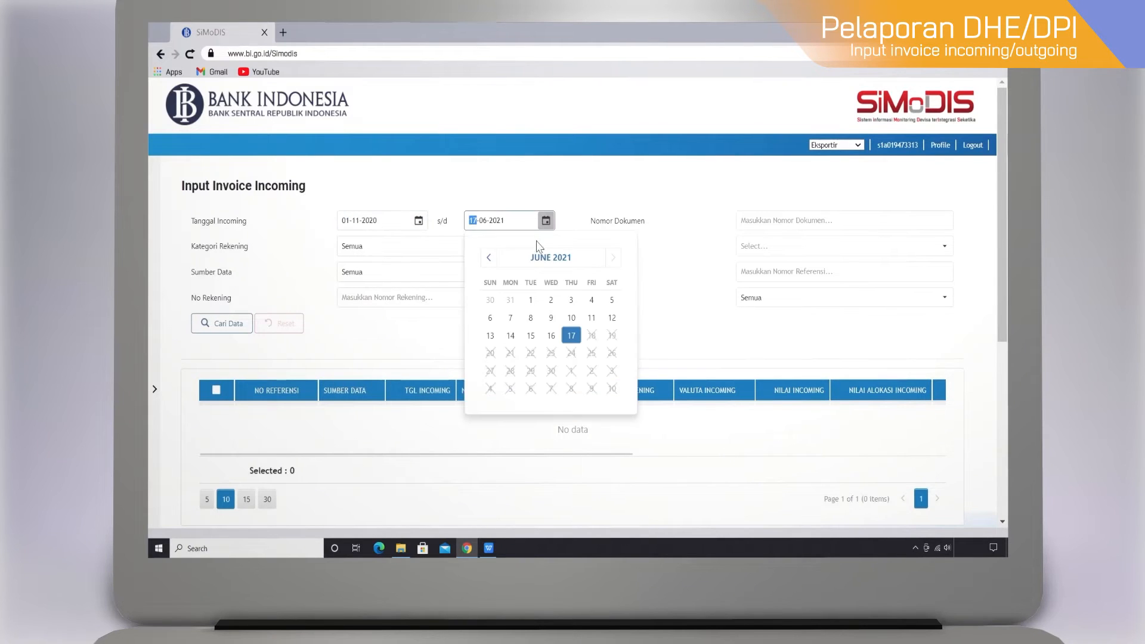
{"action": "left_click", "coordinate": [537, 257]}
{"action": "left_click", "coordinate": [531, 258]}
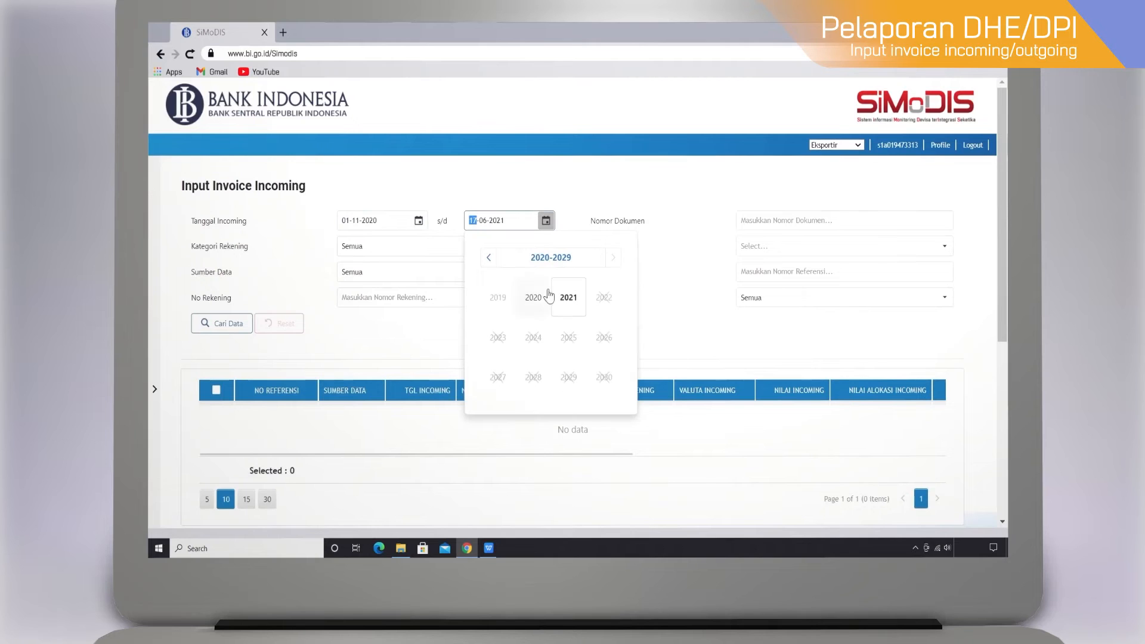
{"action": "left_click", "coordinate": [532, 298]}
{"action": "left_click", "coordinate": [600, 377]}
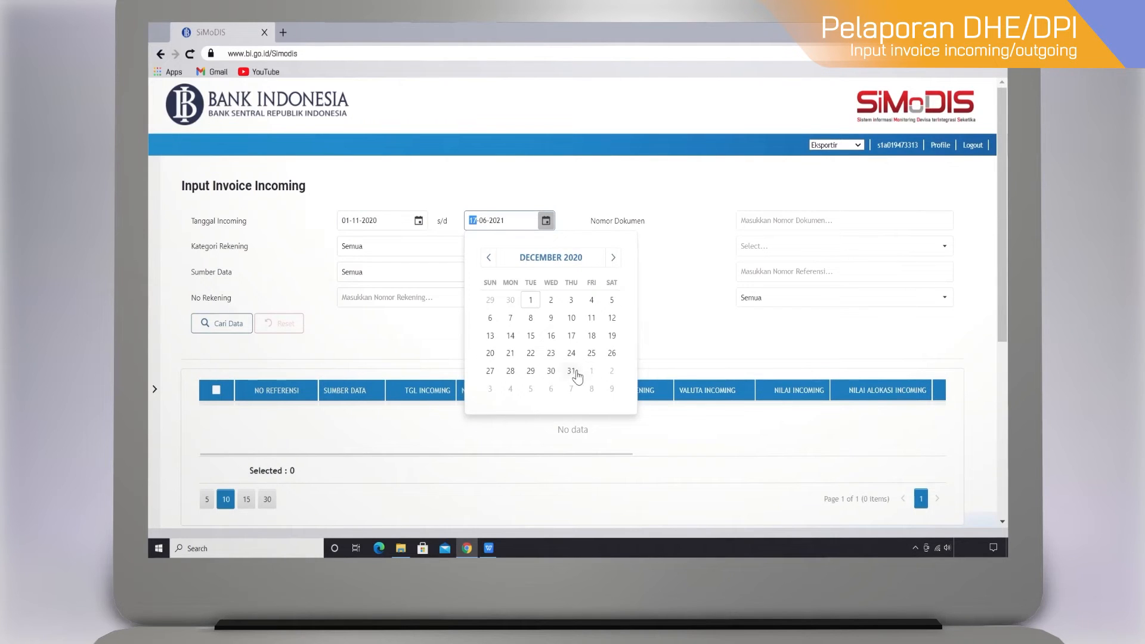
{"action": "left_click", "coordinate": [563, 358]}
{"action": "left_click", "coordinate": [226, 326]}
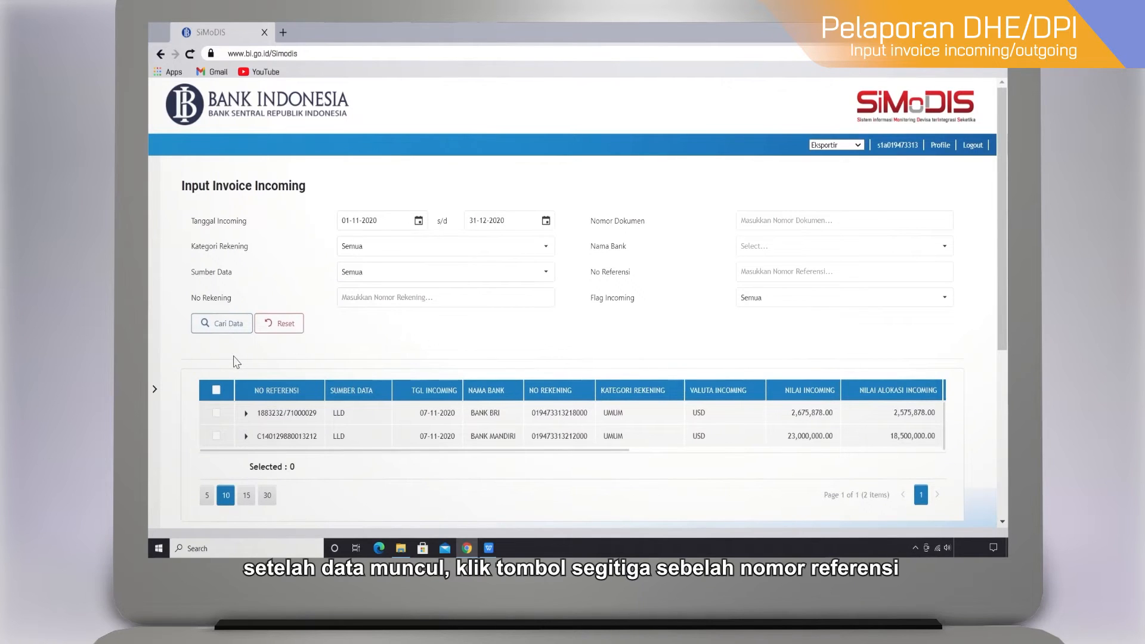
Step: Edit the BANK BRI incoming's allocation, setting Nilai Alokasi to 2475878 and No Dokumen to MIG/90127177, and save it
{"action": "left_click", "coordinate": [246, 413]}
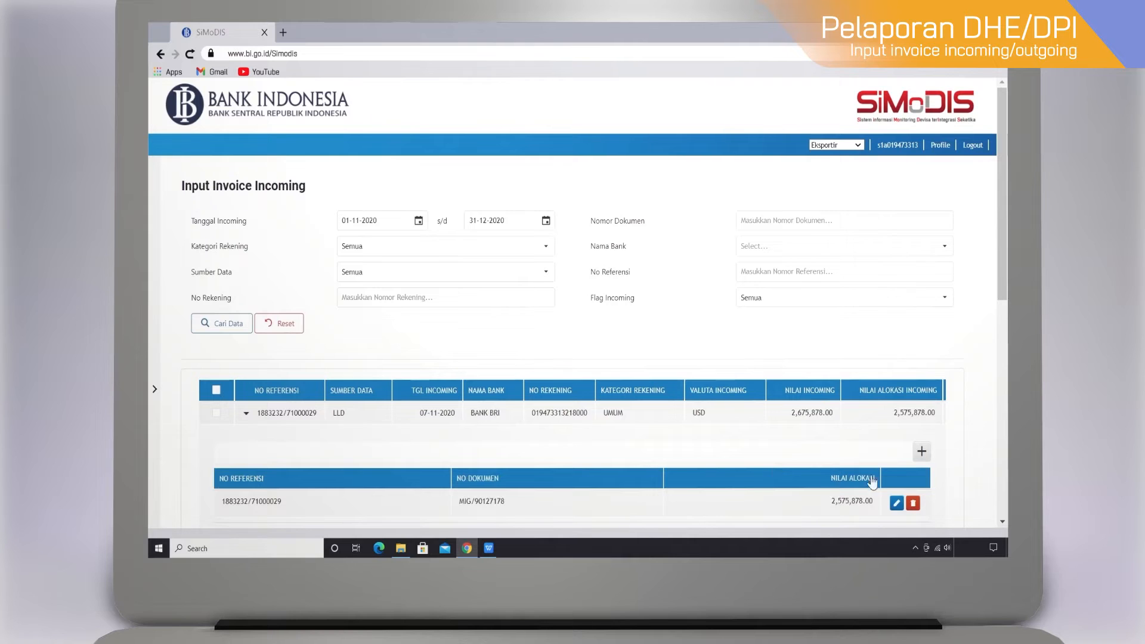
{"action": "left_click", "coordinate": [896, 504]}
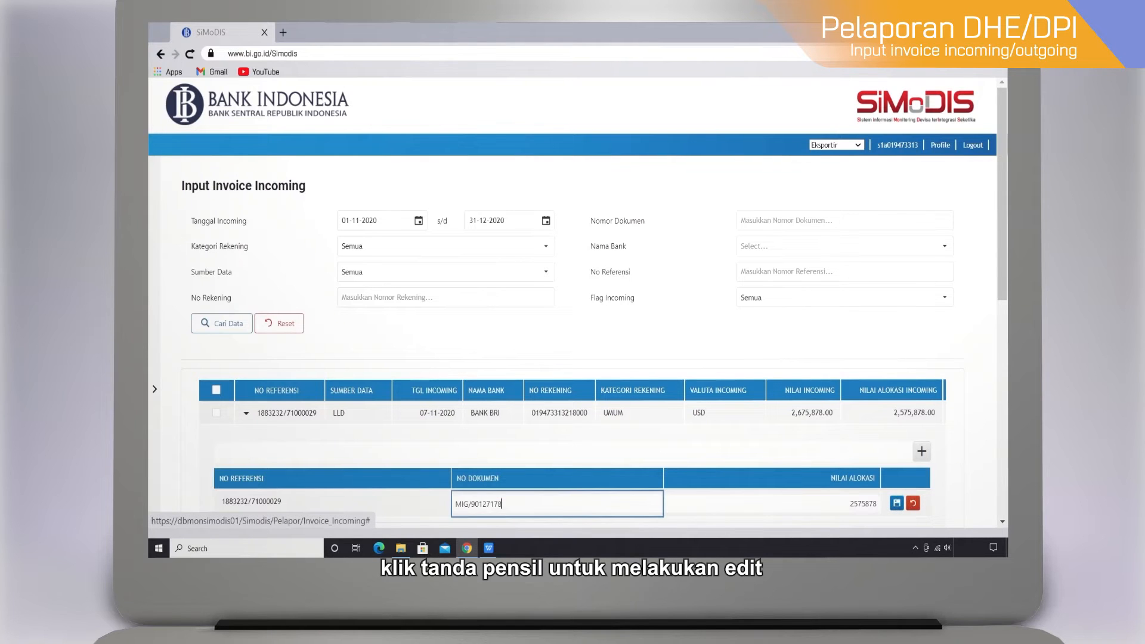
{"action": "left_click", "coordinate": [855, 504]}
{"action": "type", "text": "4"}
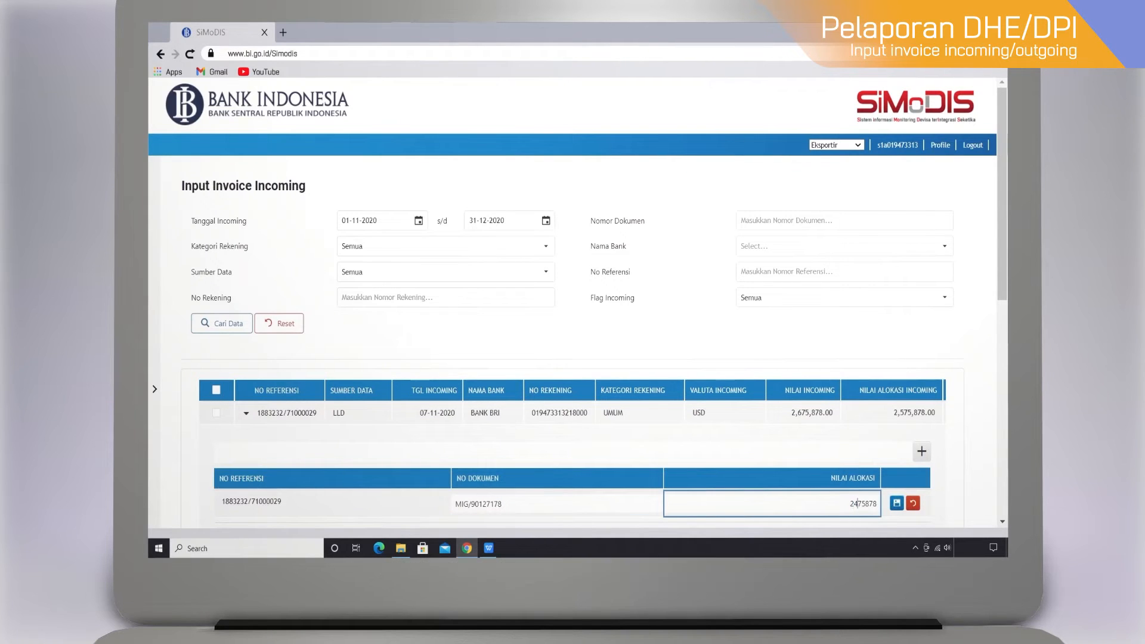
{"action": "left_click", "coordinate": [550, 495]}
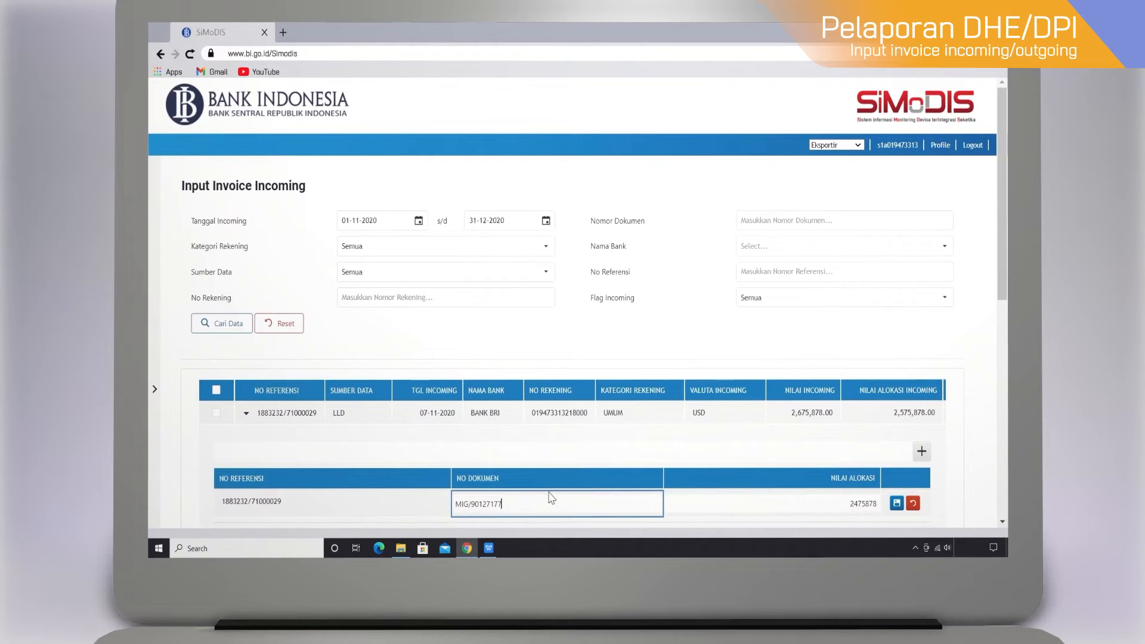
{"action": "left_click", "coordinate": [896, 502]}
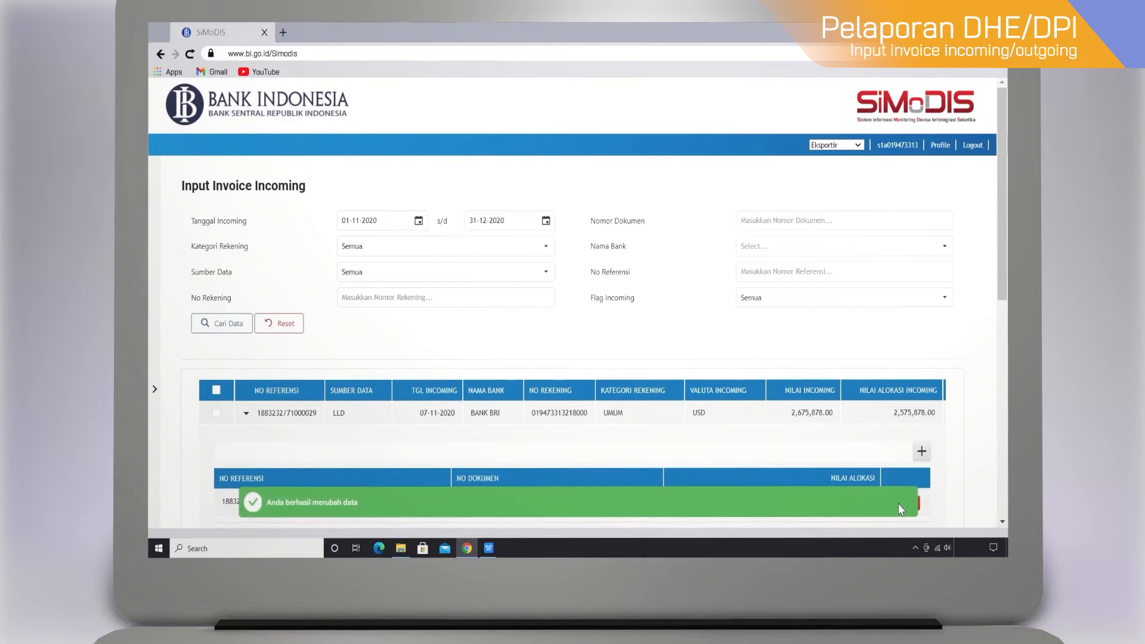
Step: Add a second allocation to the BANK BRI incoming with No Dokumen MIG/12345/78 and Nilai Alokasi 200000, and save it
{"action": "left_click", "coordinate": [921, 451]}
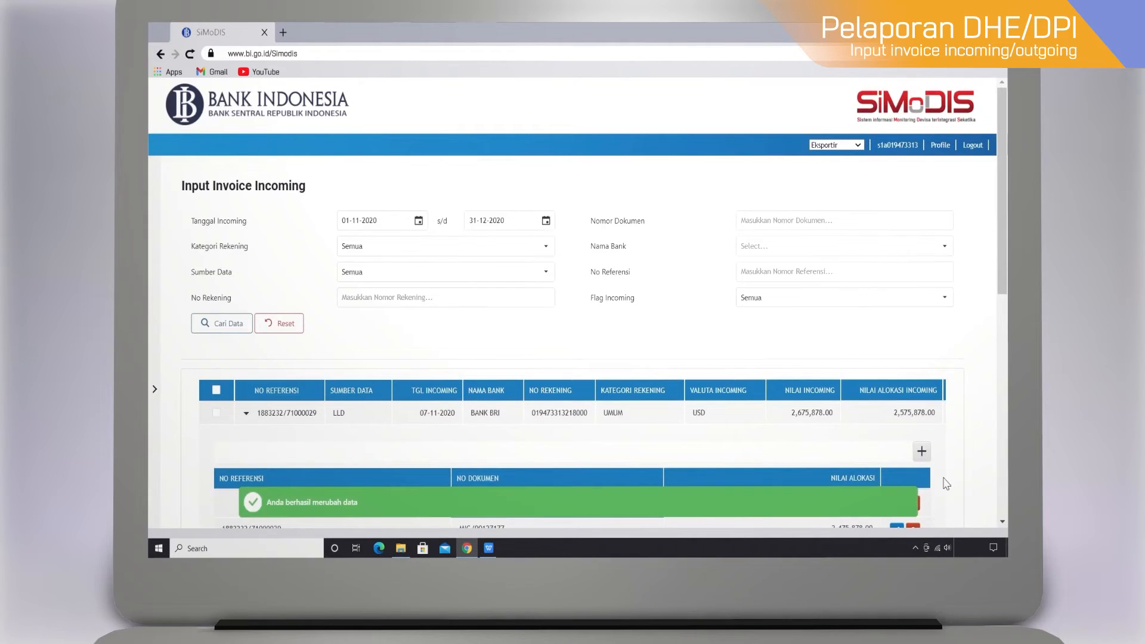
{"action": "scroll", "coordinate": [954, 465], "scroll_direction": "down", "scroll_amount": 4}
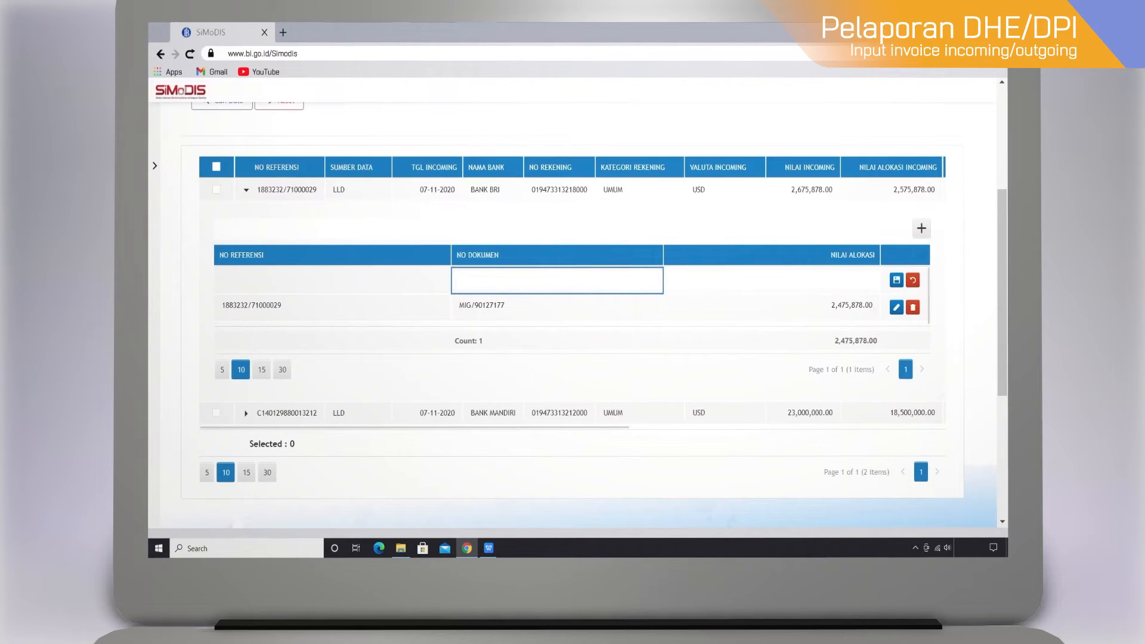
{"action": "type", "text": "MIG"}
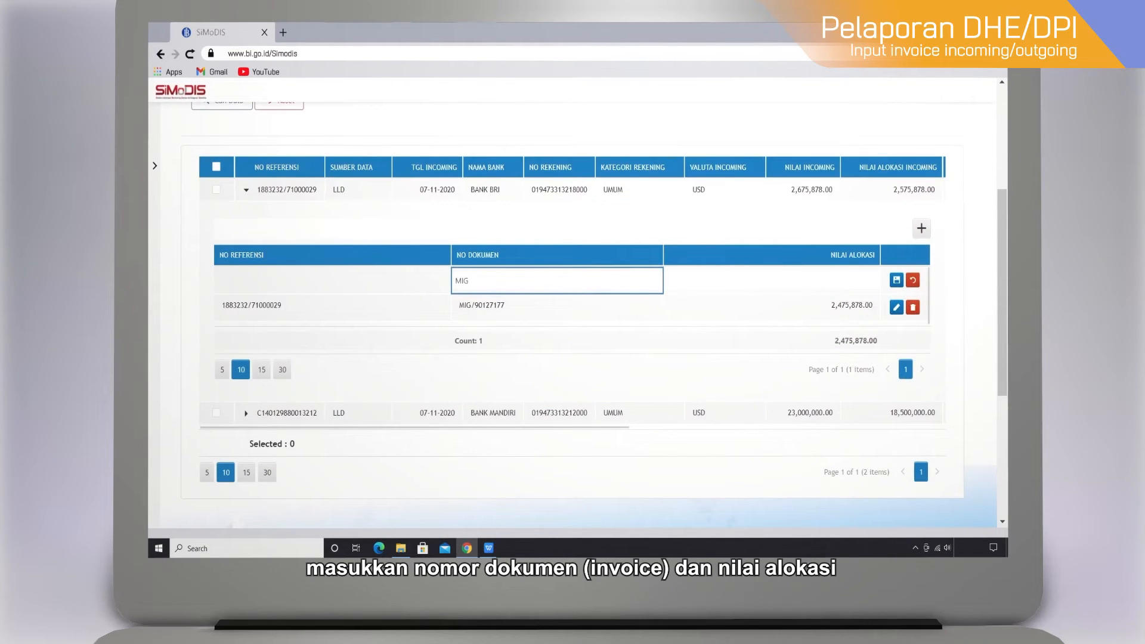
{"action": "type", "text": "/12345/78"}
{"action": "key", "text": "Tab"}
{"action": "type", "text": "20"}
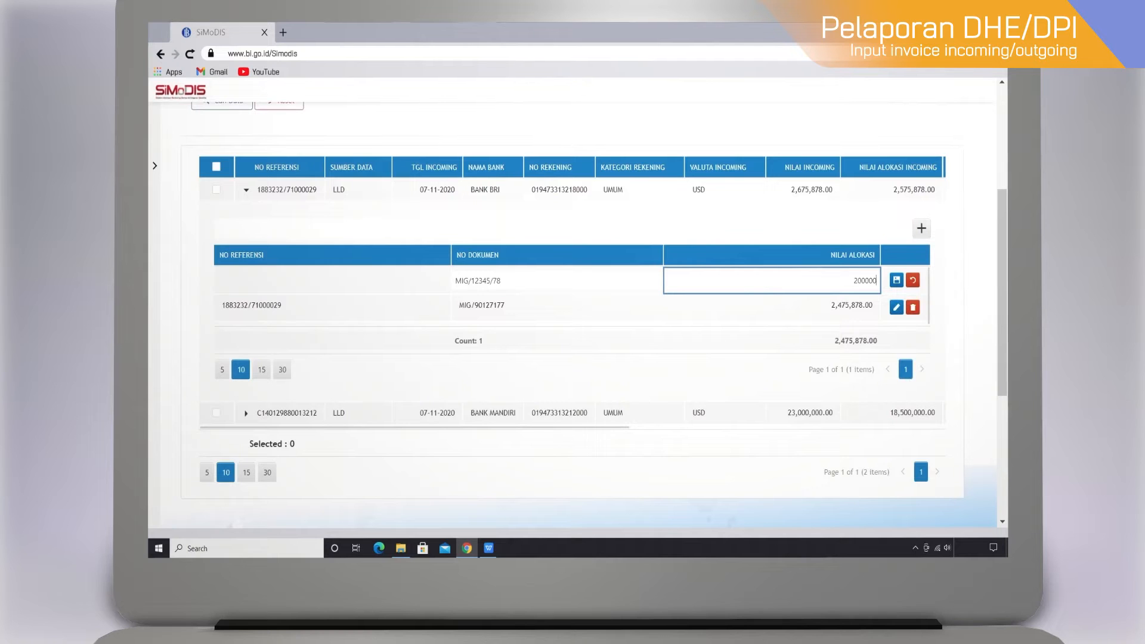
{"action": "left_click", "coordinate": [896, 282]}
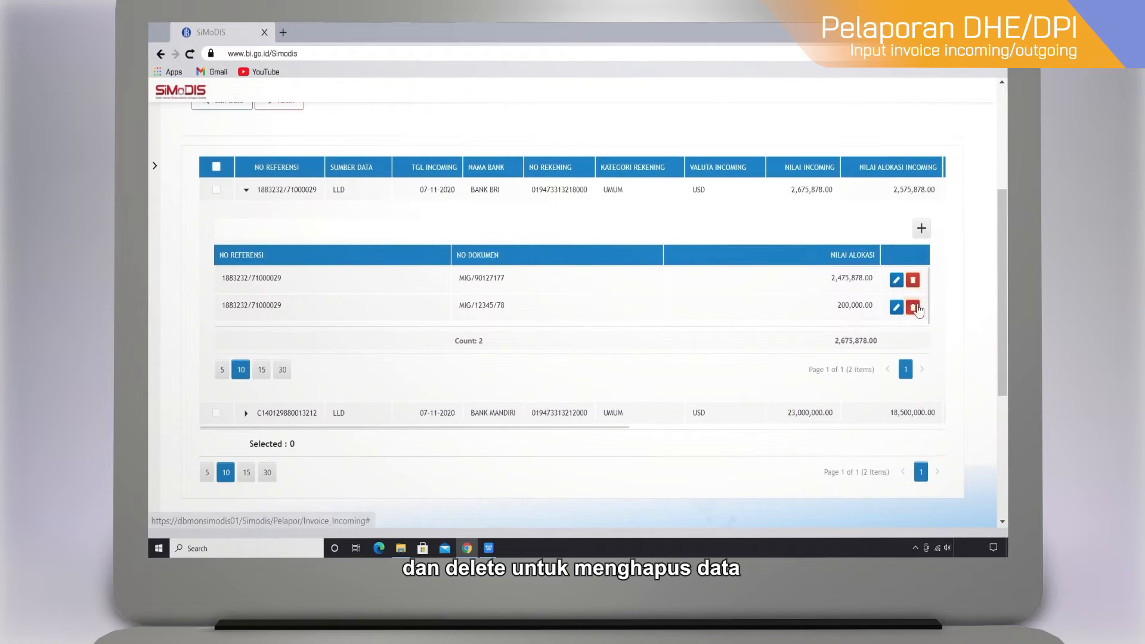
Step: Delete the MIG/12345/78 allocation from the BANK BRI incoming and confirm the deletion
{"action": "left_click", "coordinate": [913, 307]}
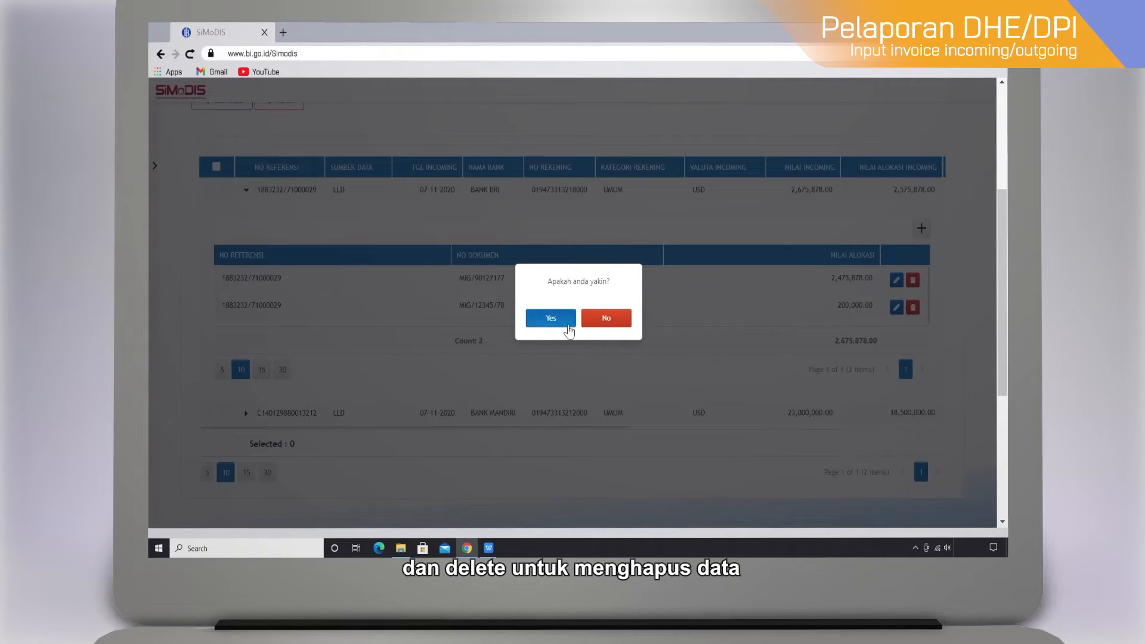
{"action": "left_click", "coordinate": [569, 328]}
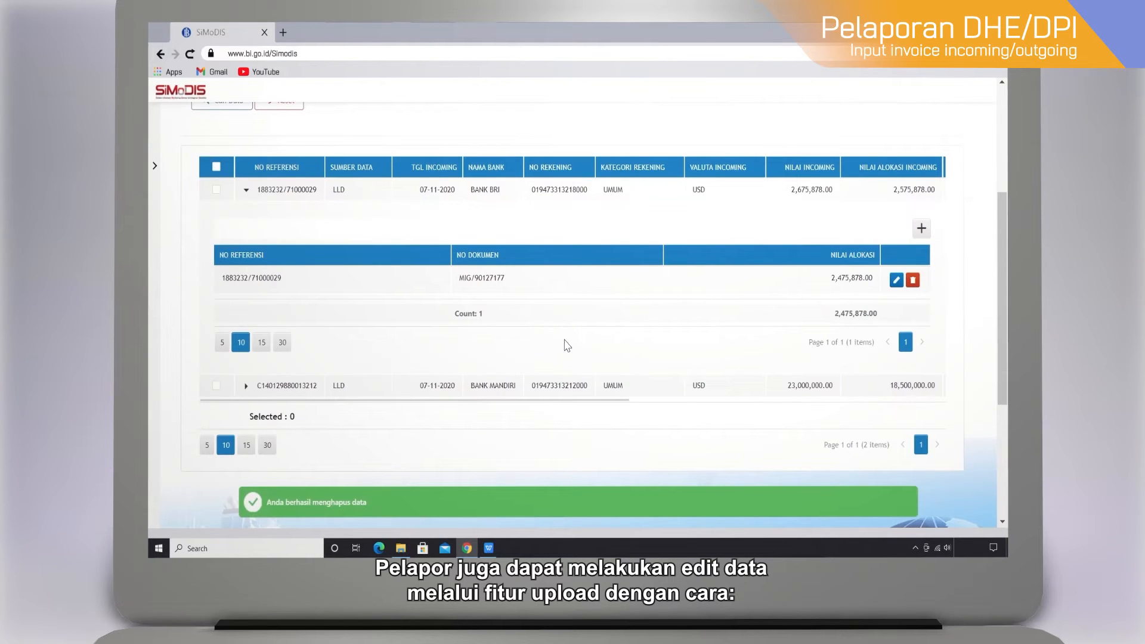
Step: Select the BANK BRI incoming, process the selection, and download its data as an Excel file and open it
{"action": "scroll", "coordinate": [565, 340], "scroll_direction": "down", "scroll_amount": 3}
{"action": "scroll", "coordinate": [564, 340], "scroll_direction": "up", "scroll_amount": 3}
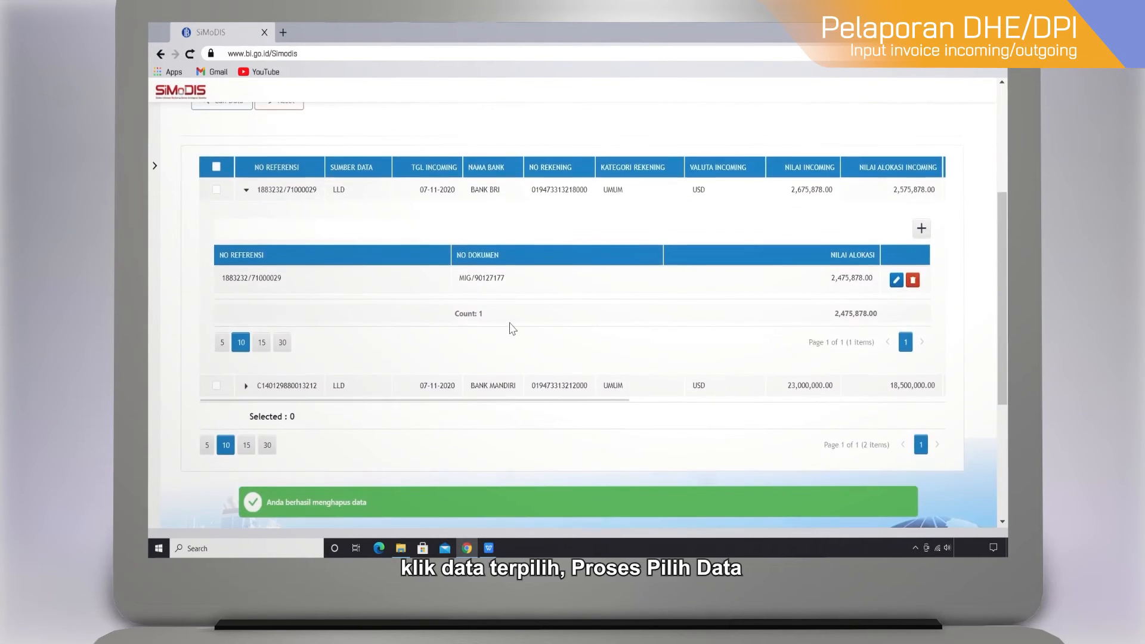
{"action": "left_click", "coordinate": [216, 189]}
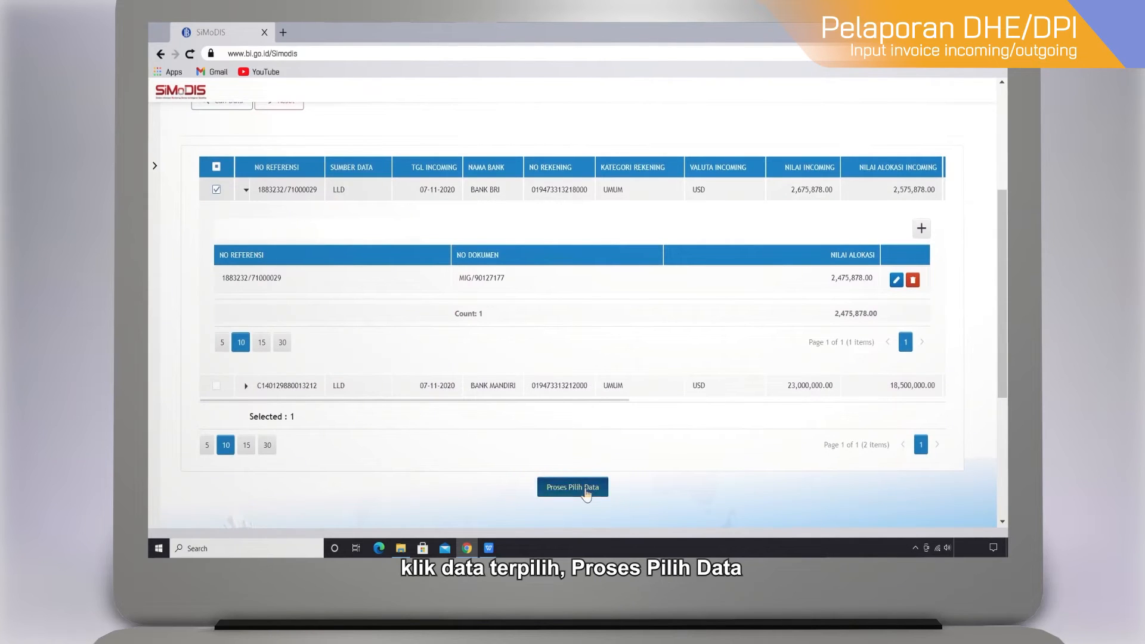
{"action": "left_click", "coordinate": [575, 486]}
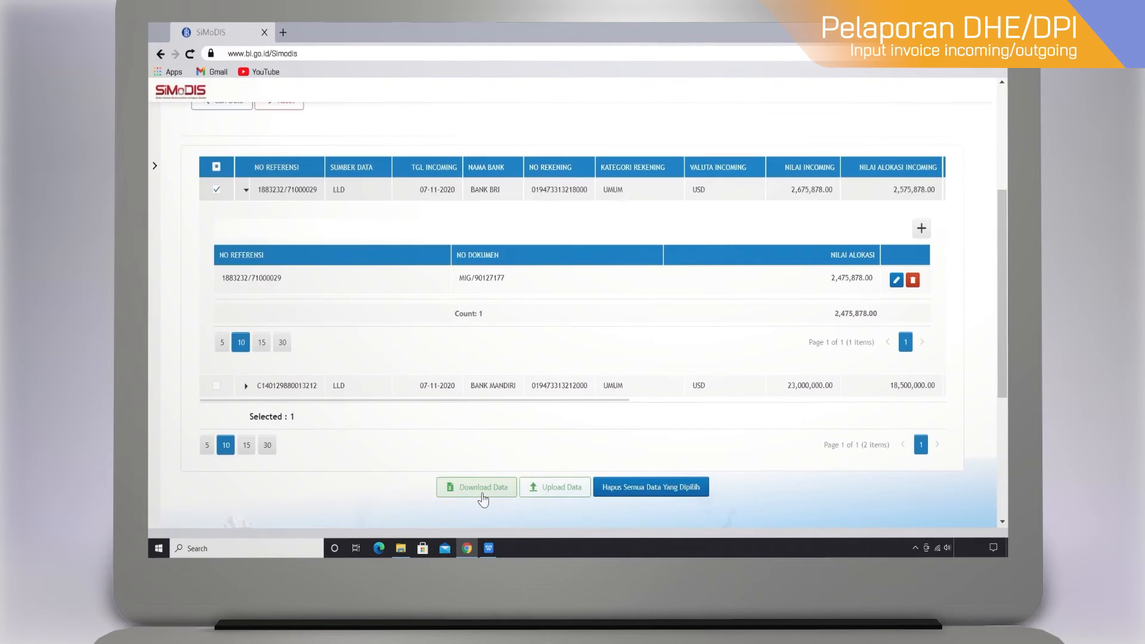
{"action": "left_click", "coordinate": [483, 497]}
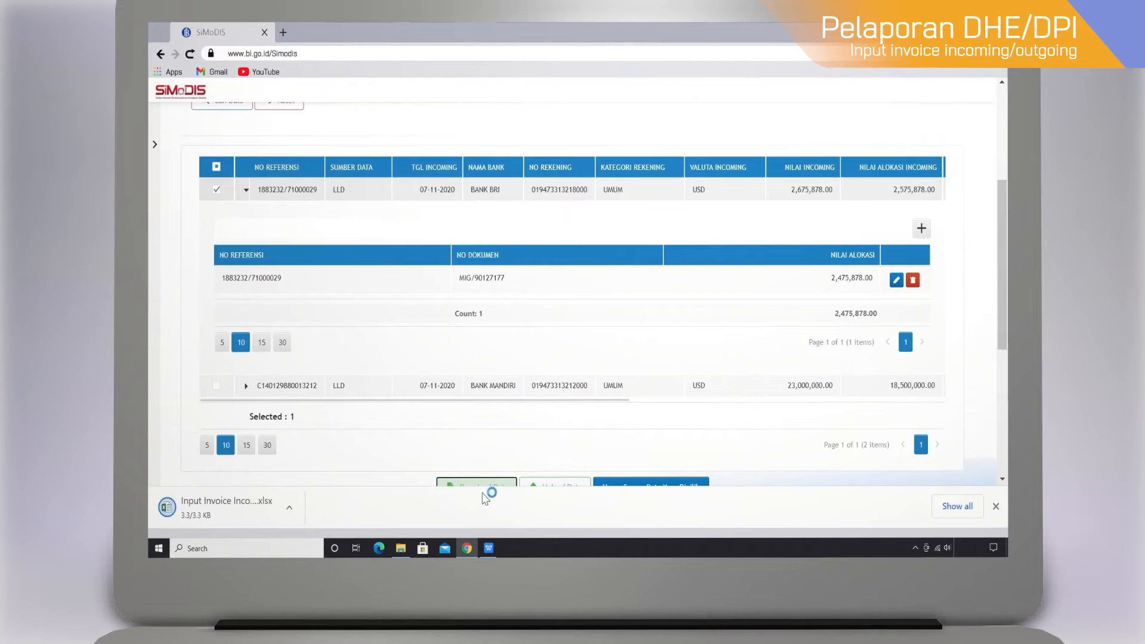
{"action": "left_click", "coordinate": [209, 508]}
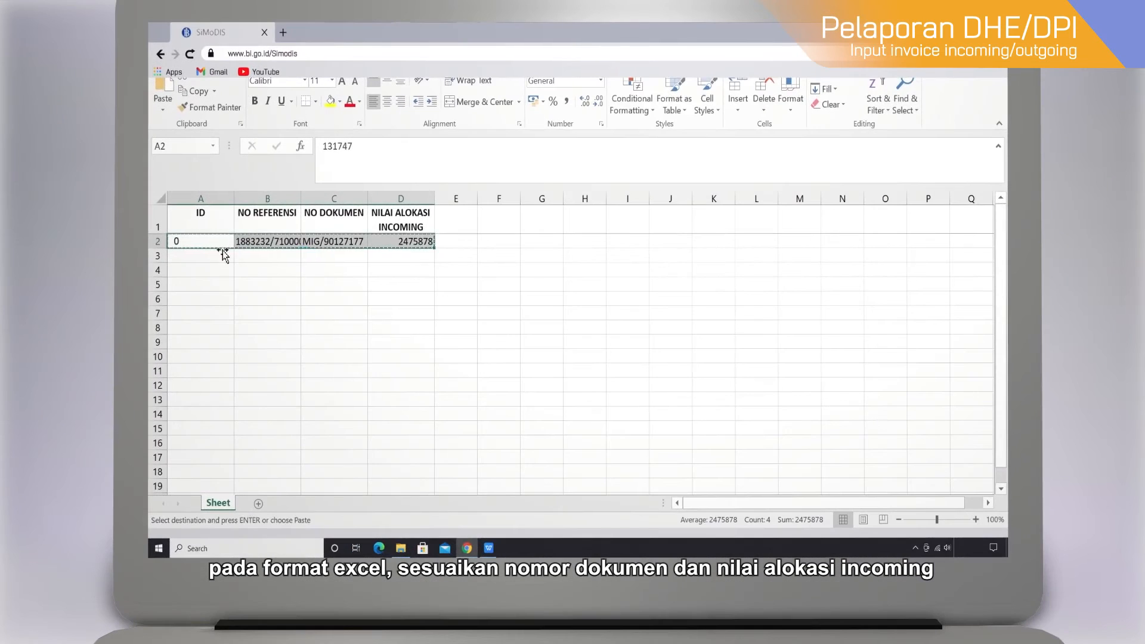
Step: Paste the copied row 2 into row 3, setting its NO DOKUMEN to MIG123/123 and NILAI ALOKASI INCOMING to 200000
{"action": "left_click", "coordinate": [225, 255]}
{"action": "key", "text": "ctrl+v"}
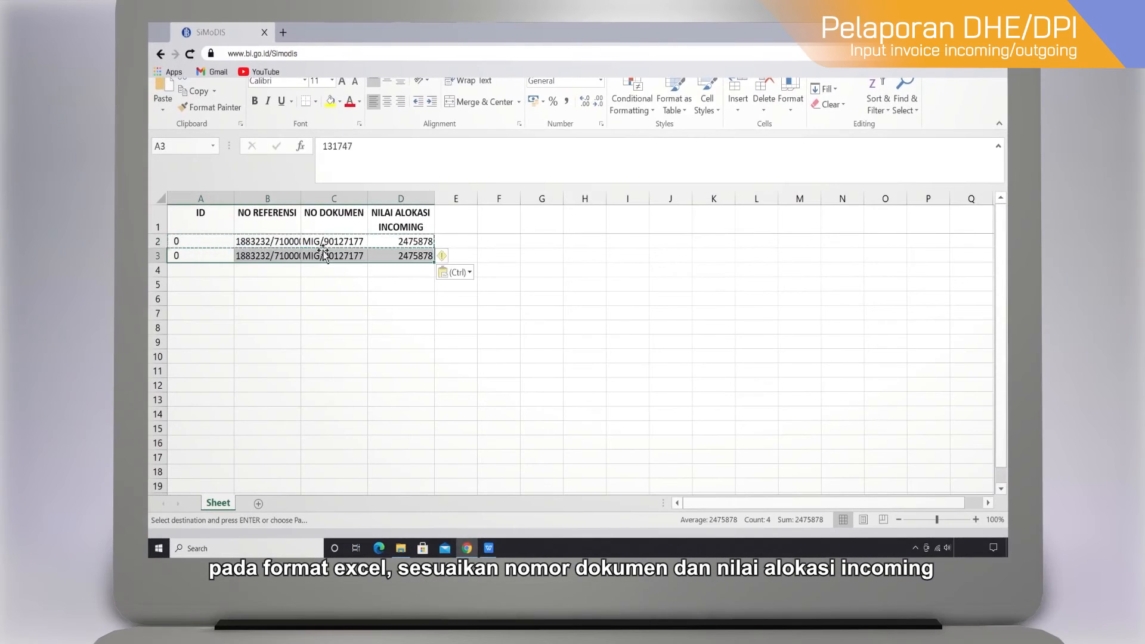
{"action": "double_click", "coordinate": [354, 255]}
{"action": "left_click_drag", "start_coordinate": [319, 255], "coordinate": [365, 256]}
{"action": "type", "text": "123"}
{"action": "left_click", "coordinate": [400, 259]}
{"action": "type", "text": "200000"}
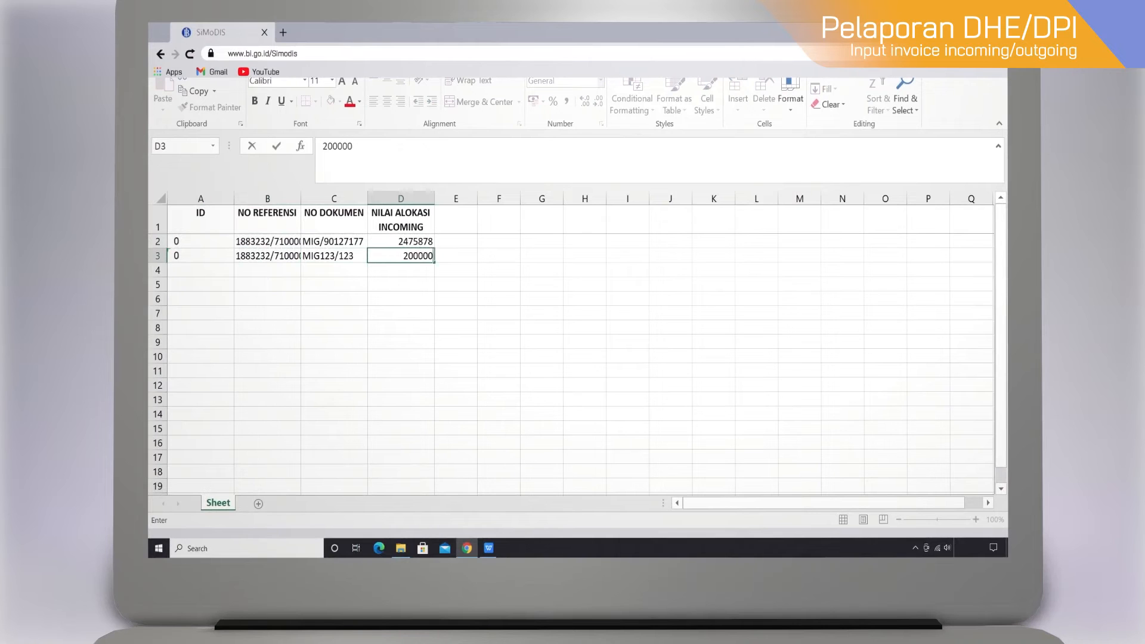
{"action": "left_click", "coordinate": [407, 282]}
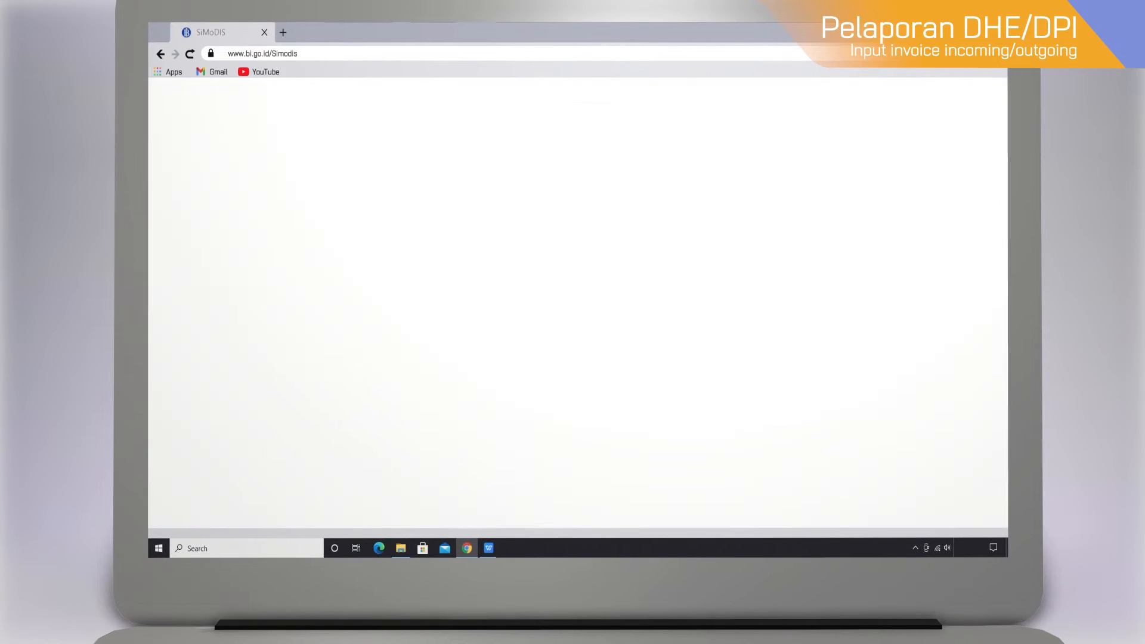
Step: Return to SiMoDIS and upload the edited file Input Invoice Incoming (1) from the Downloads folder
{"action": "left_click", "coordinate": [557, 490]}
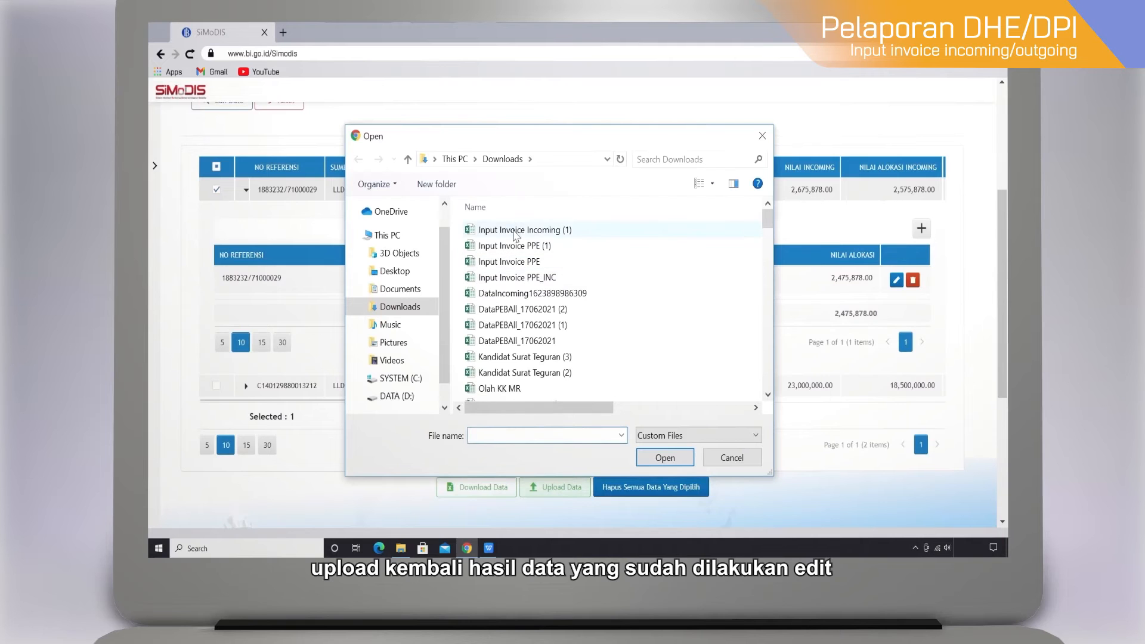
{"action": "left_click", "coordinate": [514, 232]}
{"action": "left_click", "coordinate": [664, 457]}
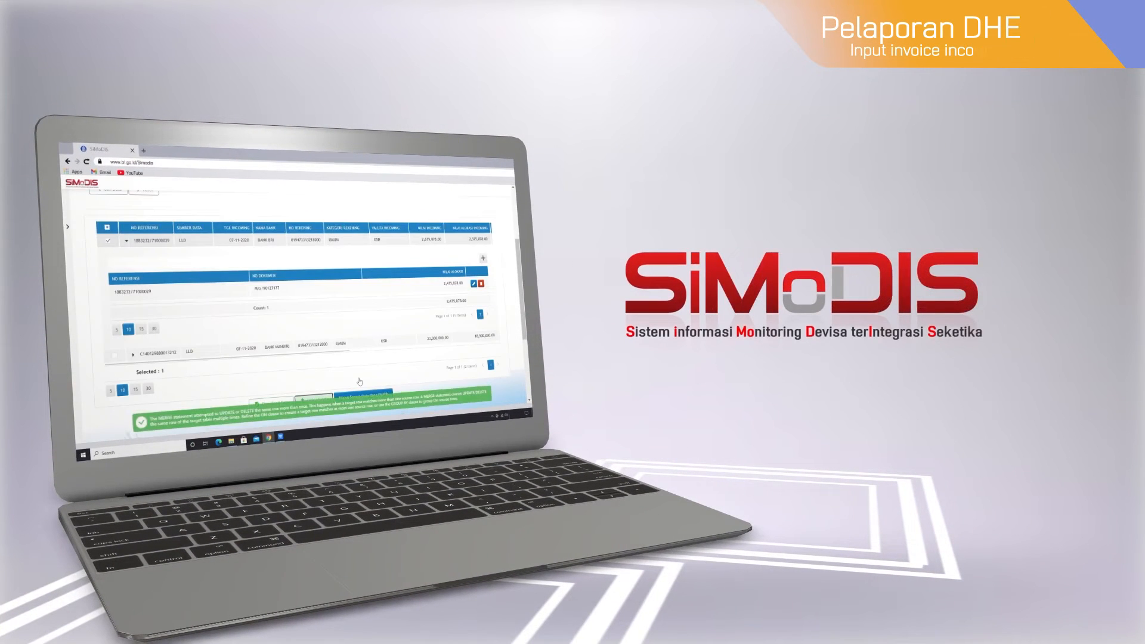
Step: Open the Input Penerima DHE form and set the start of the Tanggal PPE range to 01-11-2020
{"action": "scroll", "coordinate": [359, 381], "scroll_direction": "down", "scroll_amount": 3}
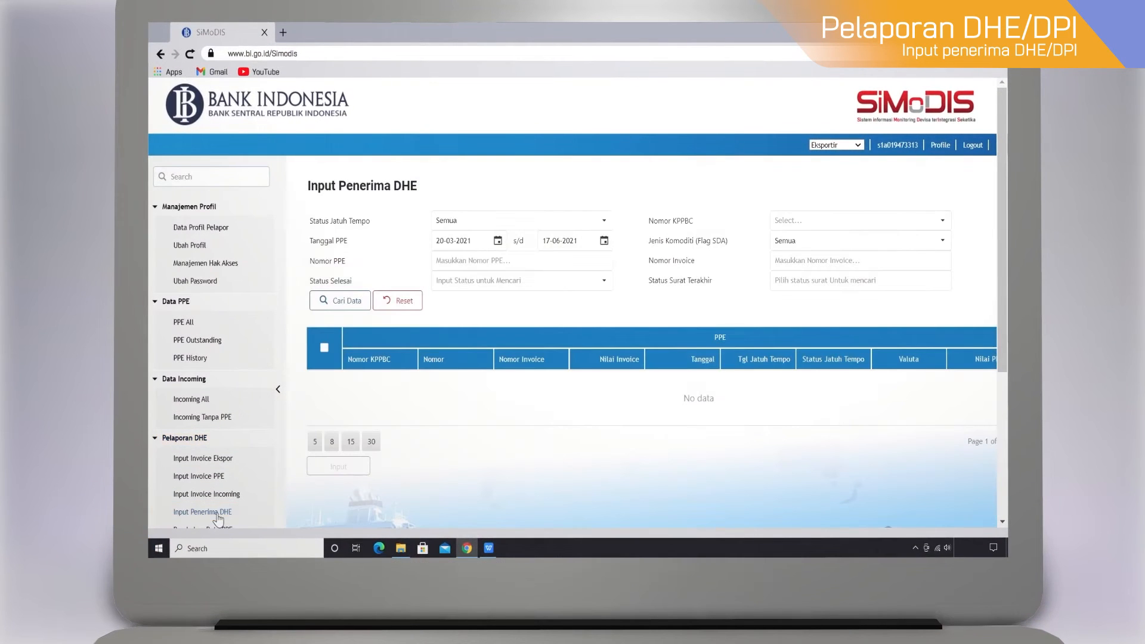
{"action": "left_click", "coordinate": [498, 241]}
{"action": "left_click", "coordinate": [488, 277]}
{"action": "left_click", "coordinate": [489, 278]}
{"action": "left_click", "coordinate": [505, 330]}
{"action": "left_click", "coordinate": [533, 397]}
{"action": "left_click", "coordinate": [460, 338]}
Step: Set the end of the Tanggal PPE range to 30-11-2020 and search for the PPE data
{"action": "left_click", "coordinate": [604, 240]}
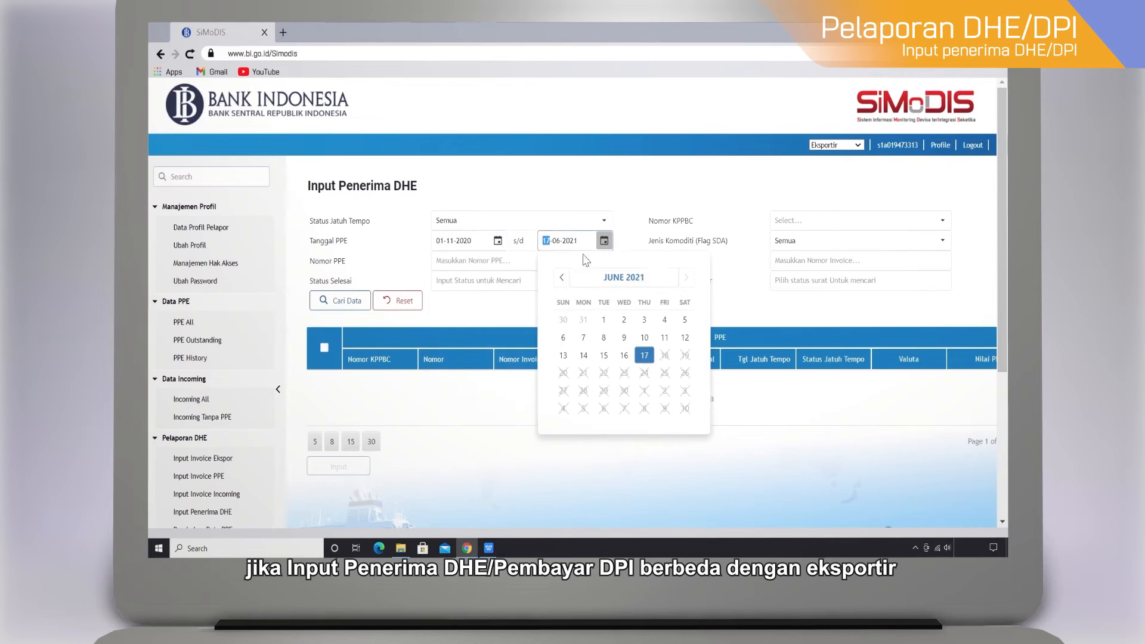
{"action": "left_click", "coordinate": [595, 281]}
{"action": "left_click", "coordinate": [561, 277]}
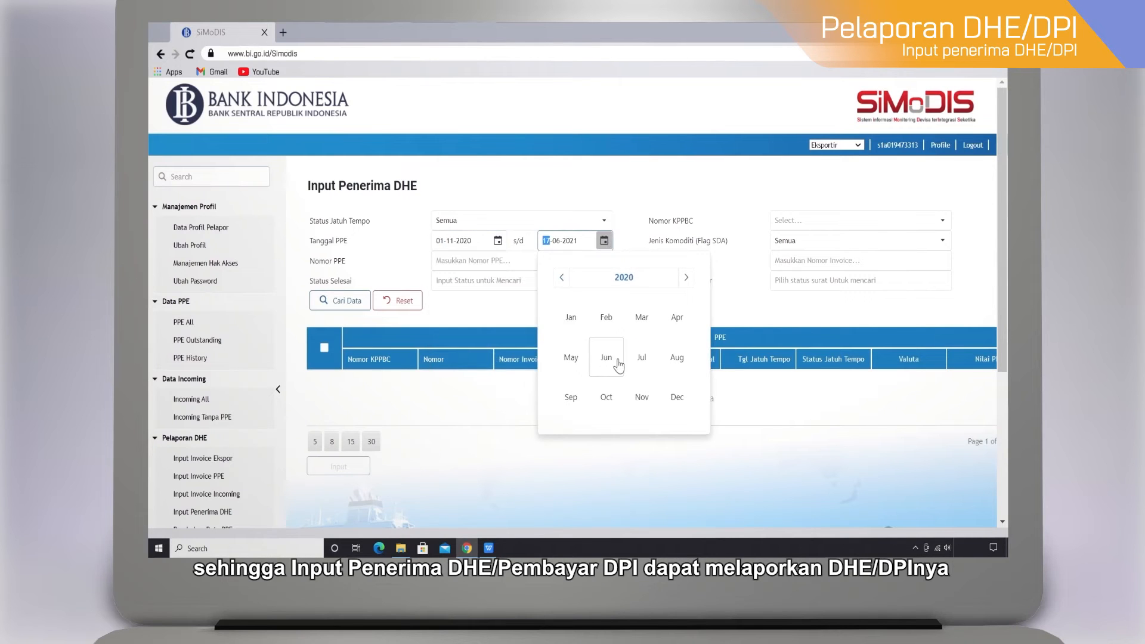
{"action": "left_click", "coordinate": [640, 397]}
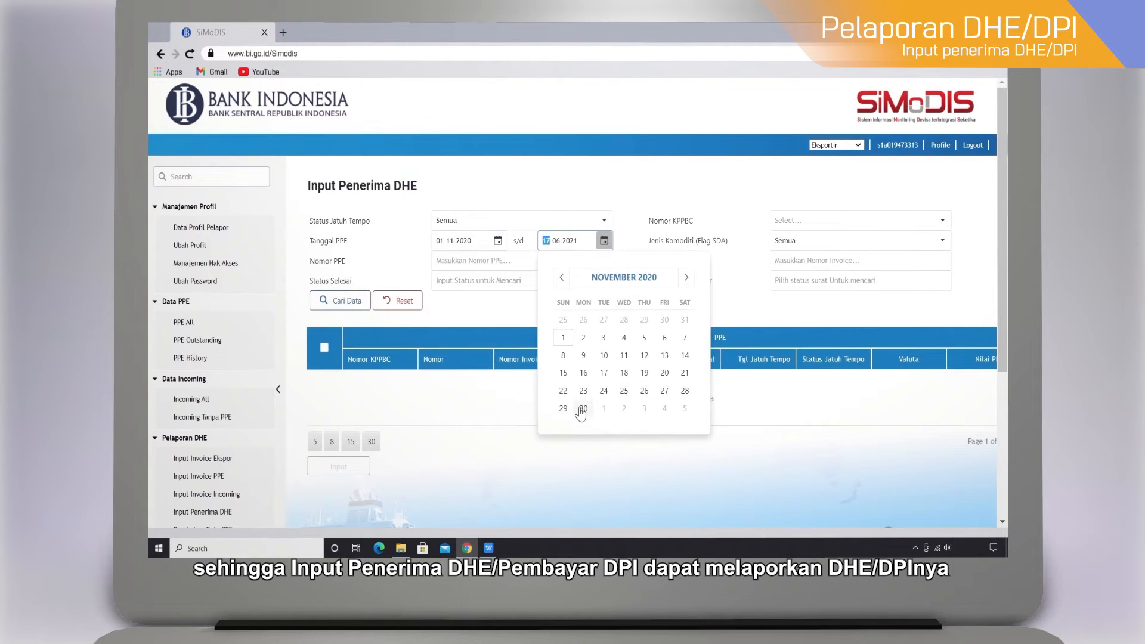
{"action": "left_click", "coordinate": [582, 409]}
{"action": "left_click", "coordinate": [338, 305]}
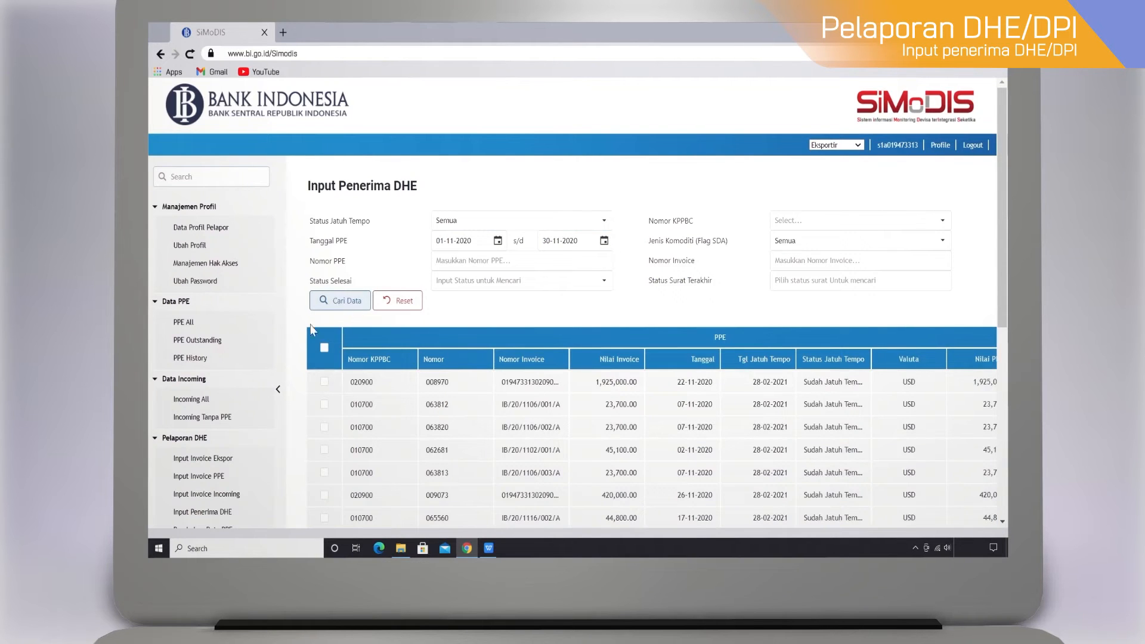
Step: Collapse the navigation sidebar, select PPE 008970 in the results, and open it for DHE input
{"action": "left_click", "coordinate": [278, 385]}
{"action": "scroll", "coordinate": [278, 382], "scroll_direction": "down", "scroll_amount": 3}
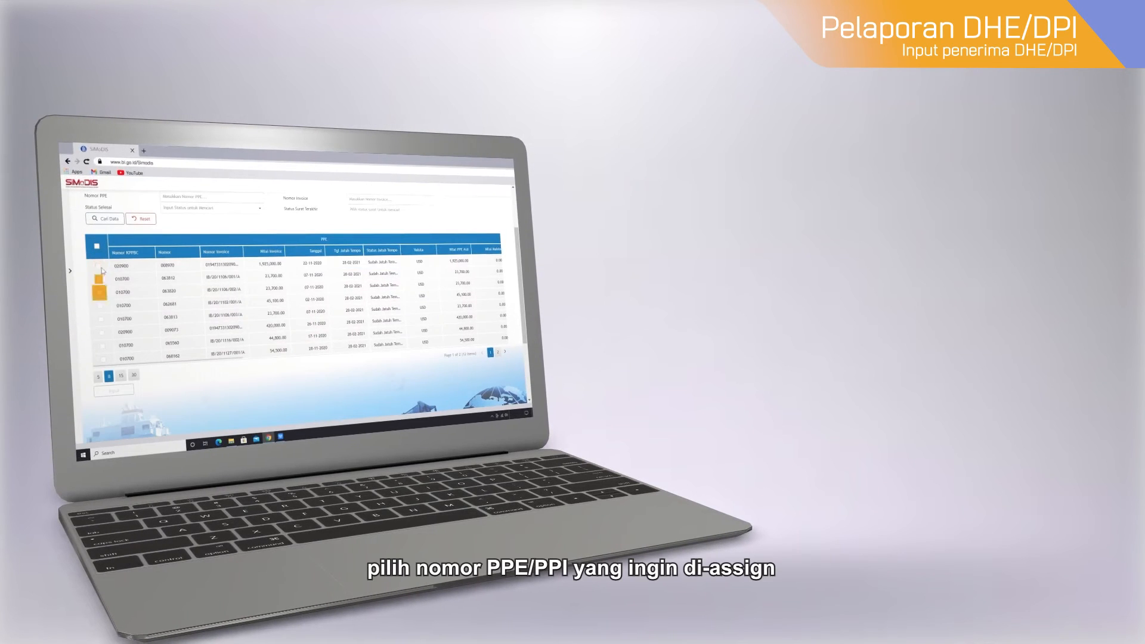
{"action": "left_click", "coordinate": [97, 267]}
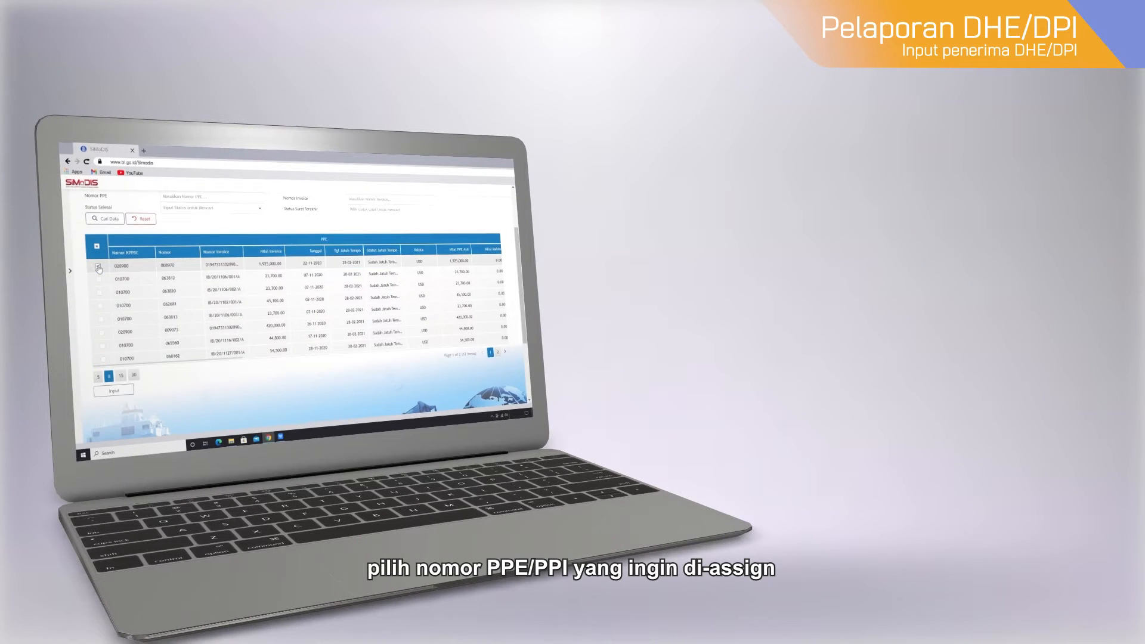
{"action": "left_click", "coordinate": [114, 390]}
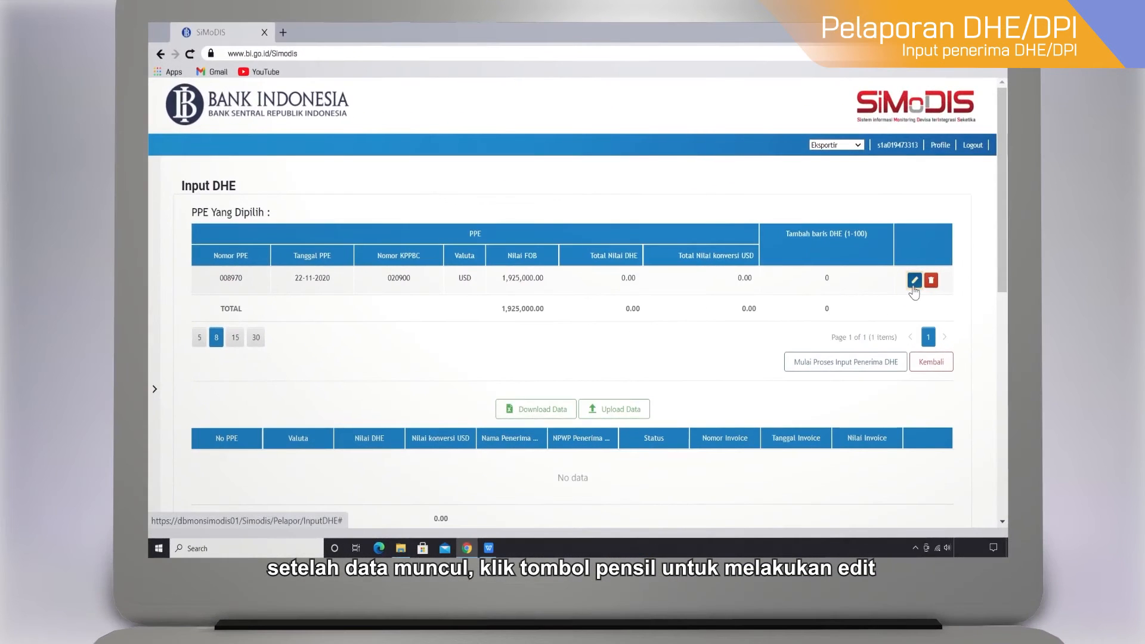
Step: Save PPE 008970 with Total Nilai DHE 1,925,000 and 2 added DHE rows, and start the Penerima DHE input process
{"action": "left_click", "coordinate": [678, 279]}
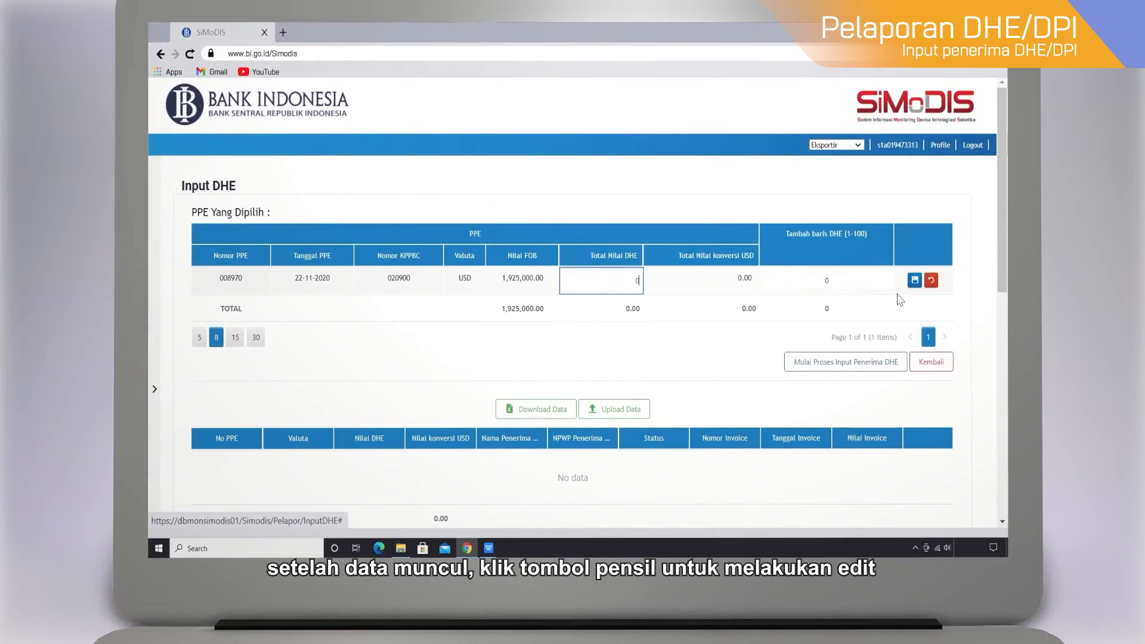
{"action": "double_click", "coordinate": [637, 280]}
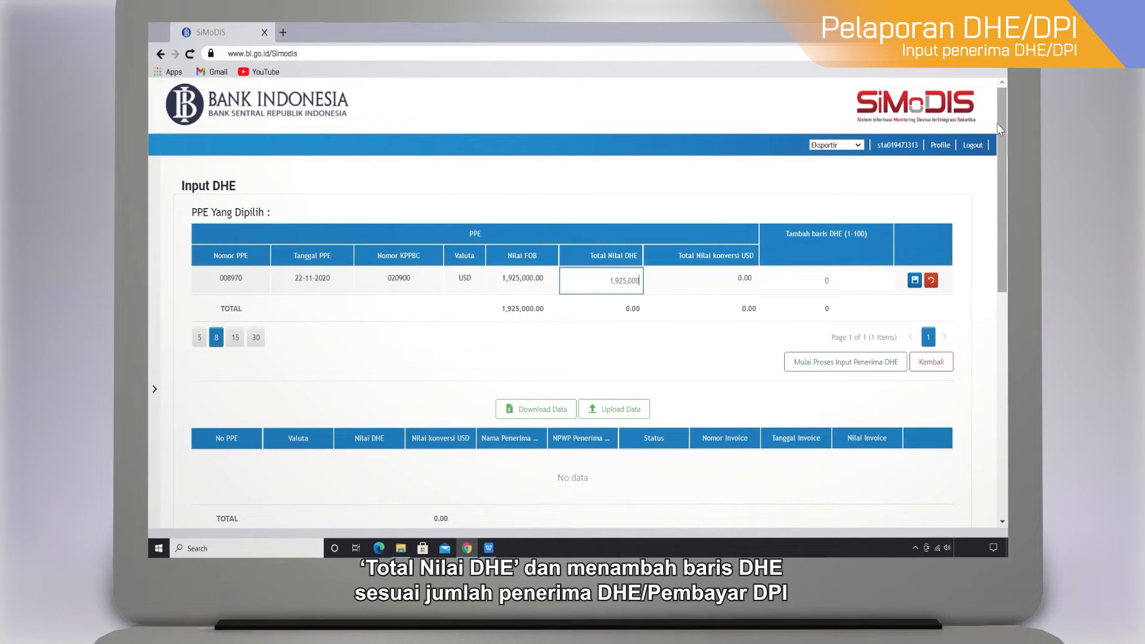
{"action": "left_click", "coordinate": [827, 280]}
{"action": "type", "text": "2"}
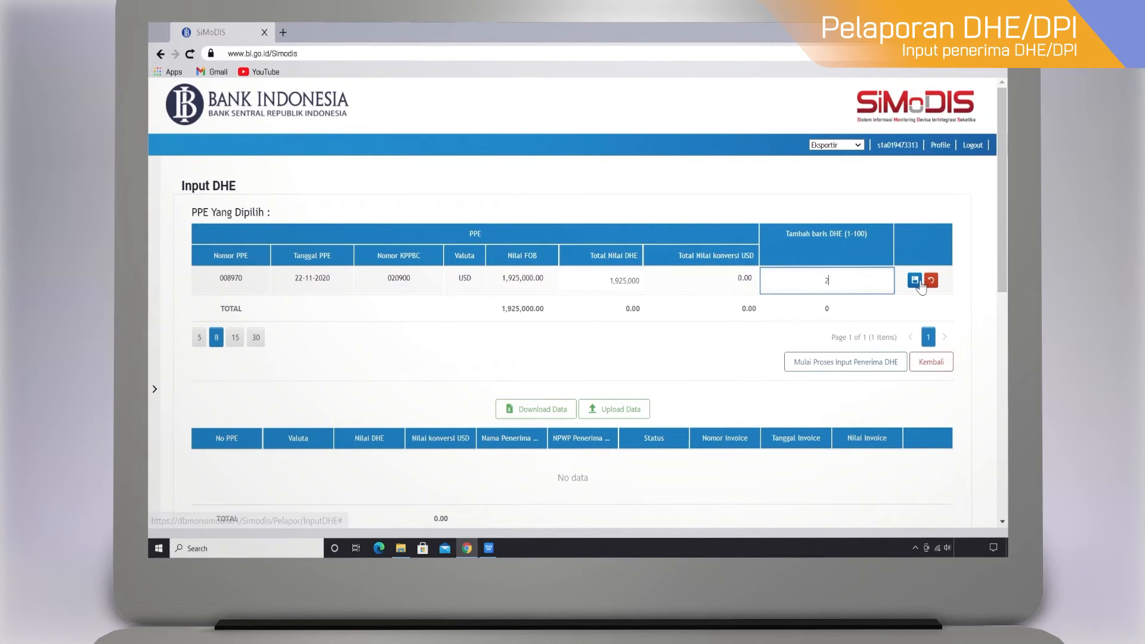
{"action": "left_click", "coordinate": [916, 281]}
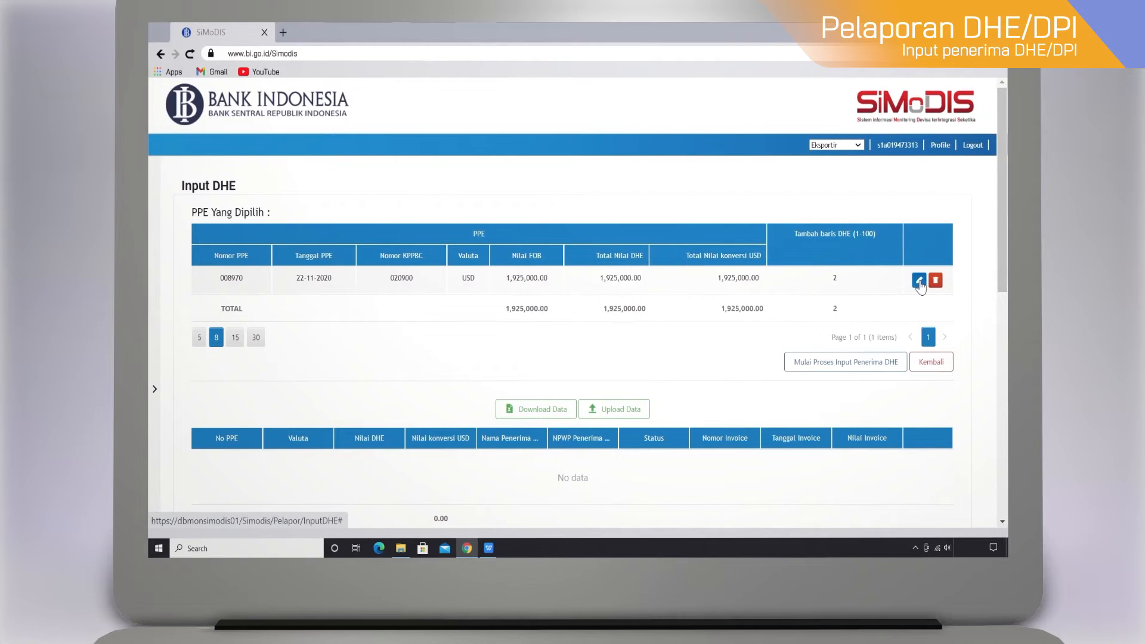
{"action": "left_click", "coordinate": [839, 366]}
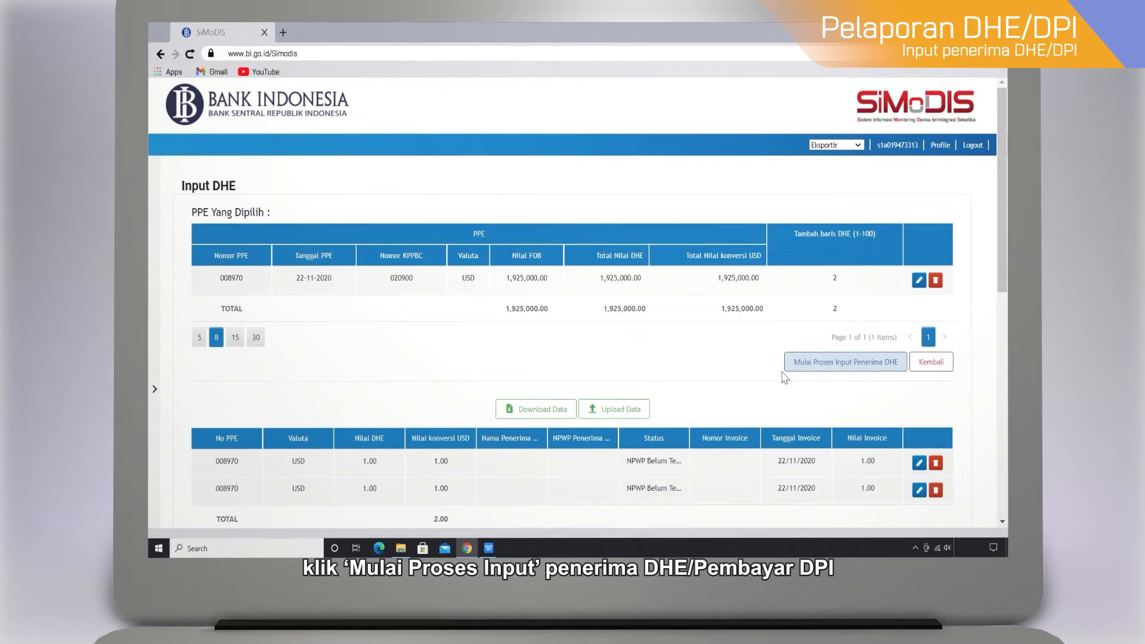
Step: Edit the first DHE row of PPE 008970 with currency USD and Nilai DHE 1,000,000
{"action": "scroll", "coordinate": [793, 373], "scroll_direction": "down", "scroll_amount": 3}
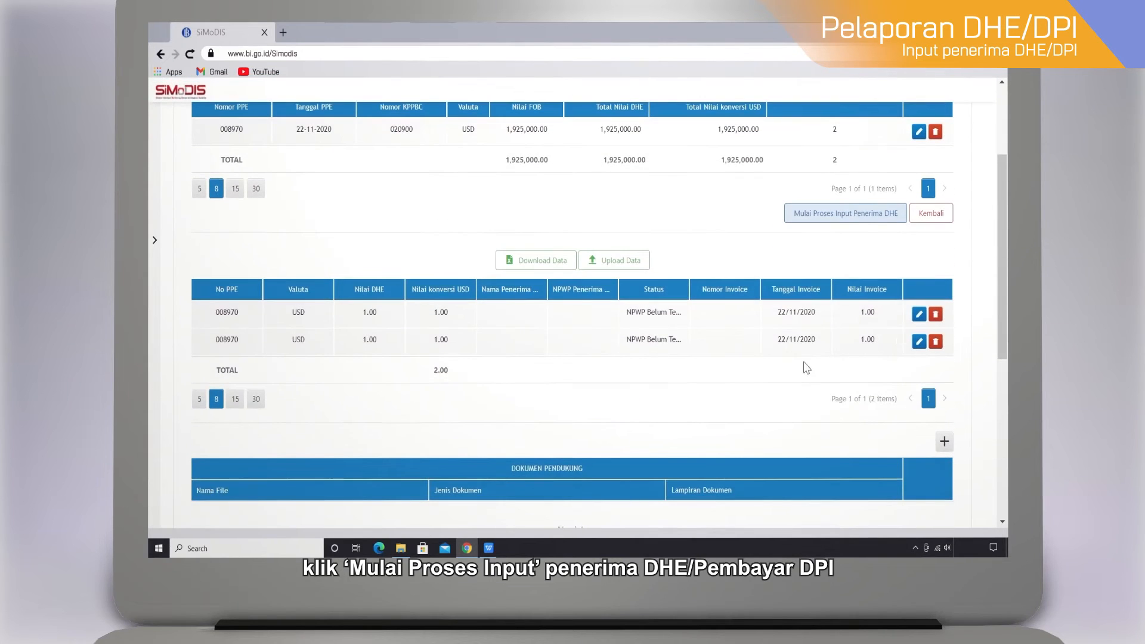
{"action": "left_click", "coordinate": [918, 314]}
{"action": "key", "text": "Tab"}
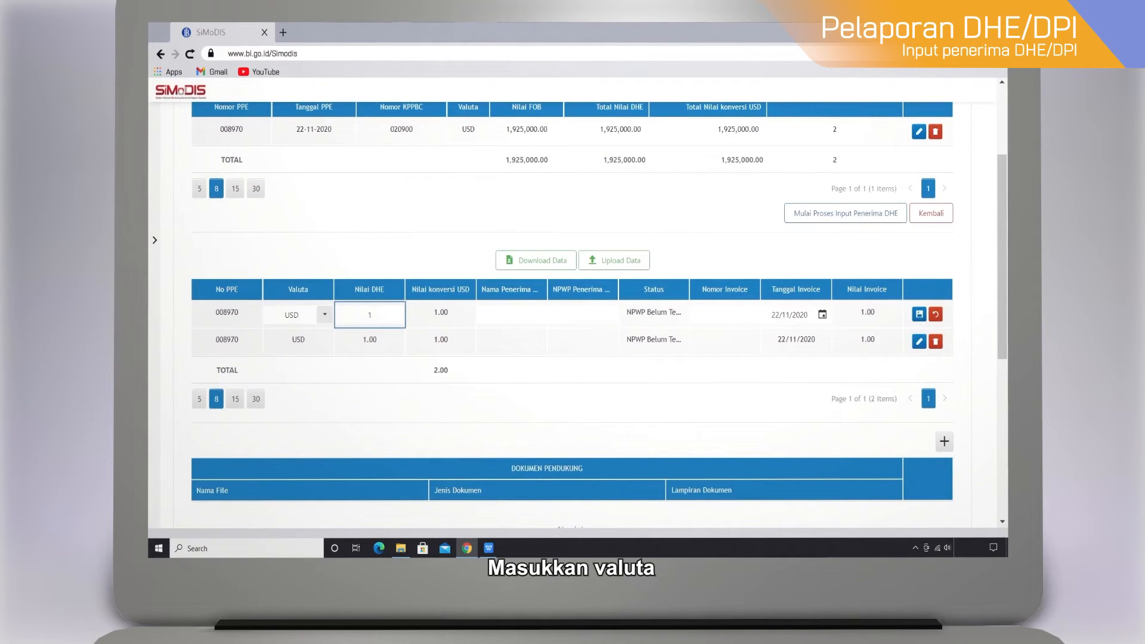
{"action": "left_click", "coordinate": [323, 319]}
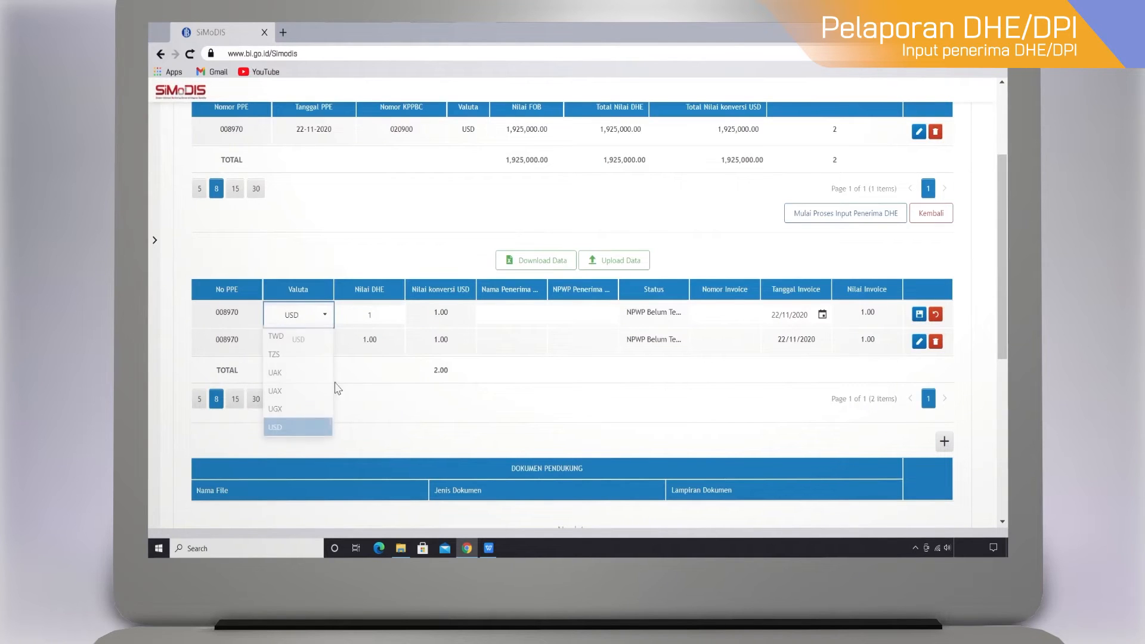
{"action": "left_click", "coordinate": [372, 315]}
{"action": "type", "text": "000,000"}
{"action": "key", "text": "Tab"}
Step: Enter perusahan A as the recipient name and fill in the recipient's NPWP in the first DHE row
{"action": "type", "text": "Pener"}
{"action": "type", "text": "perusahan A"}
{"action": "key", "text": "Tab"}
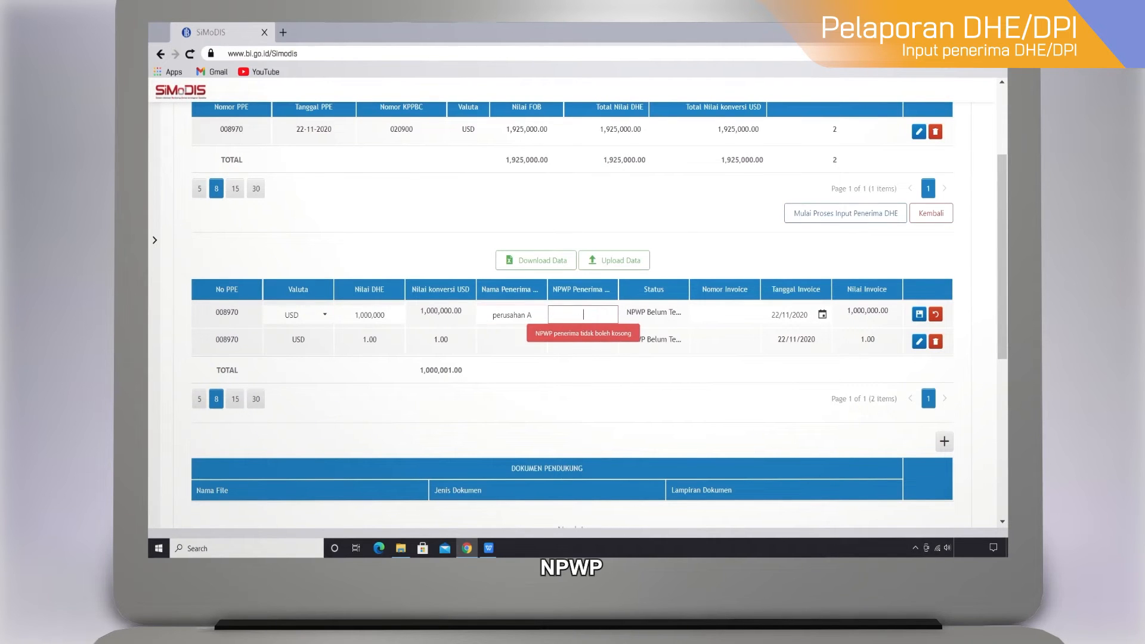
{"action": "type", "text": "12345678910111"}
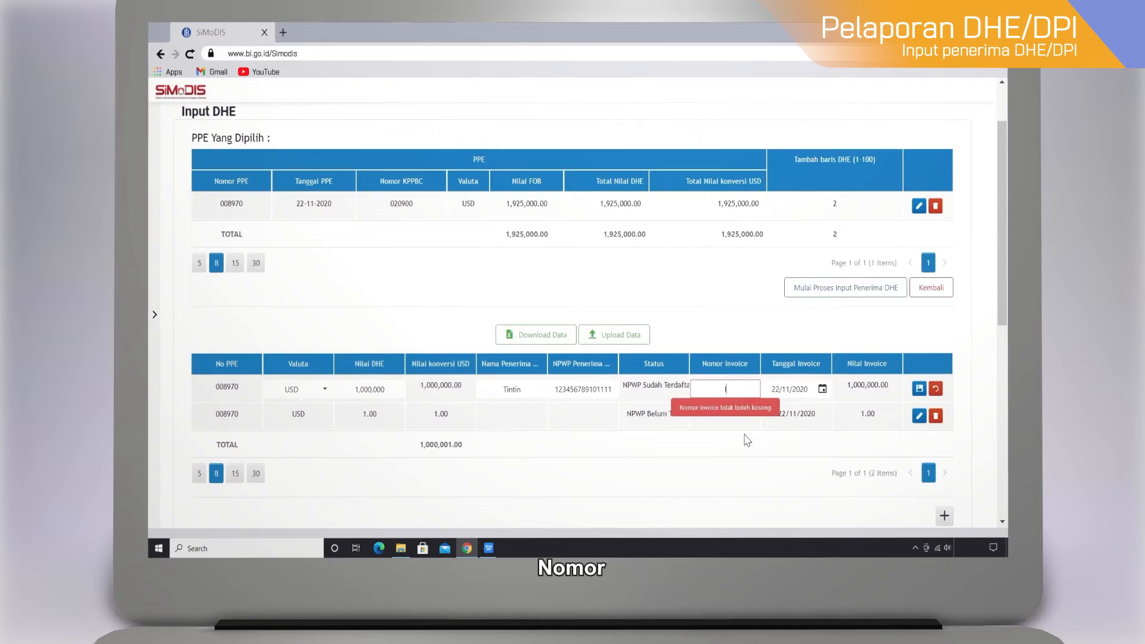
Step: Set the row's invoice number to INV12345 and invoice date to 22/11/2020, and save the row
{"action": "type", "text": "INV12345"}
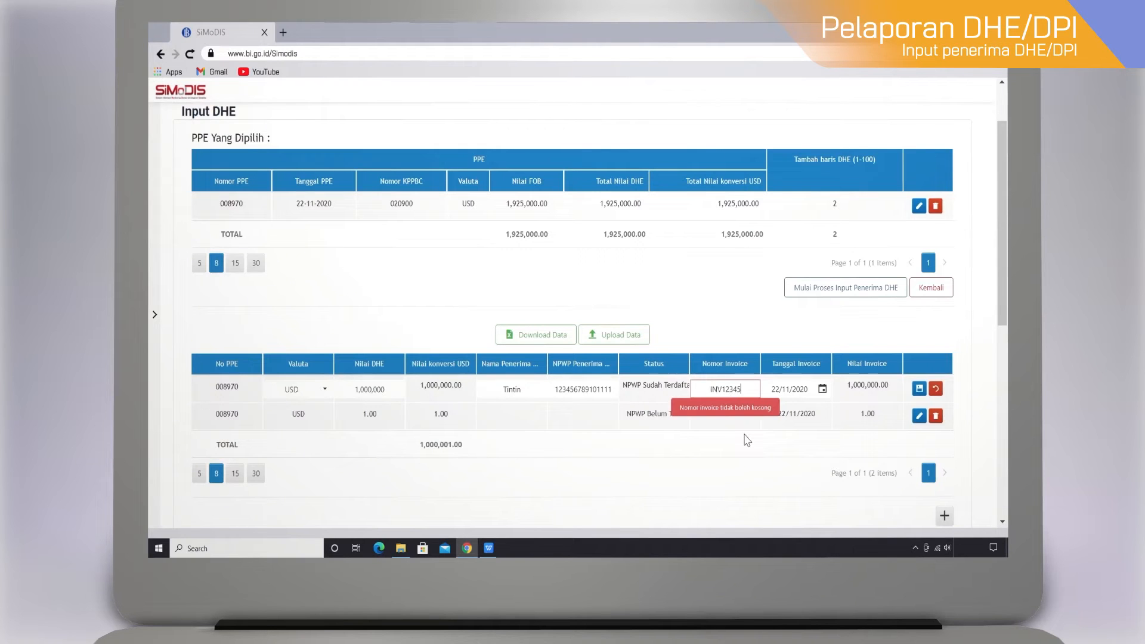
{"action": "left_click", "coordinate": [821, 390]}
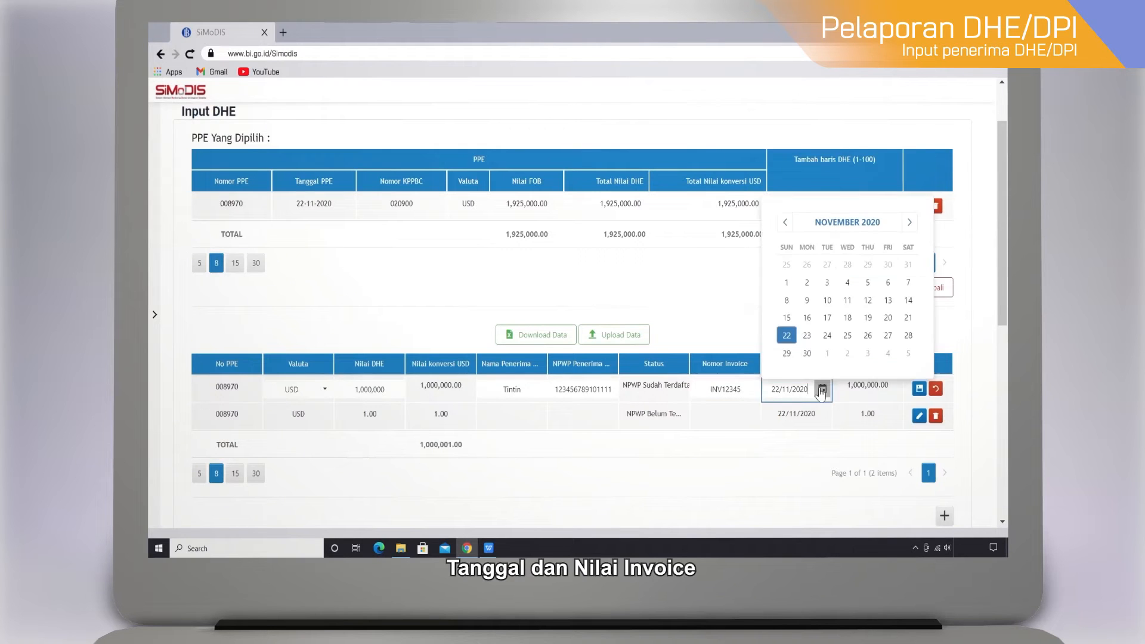
{"action": "left_click", "coordinate": [787, 336]}
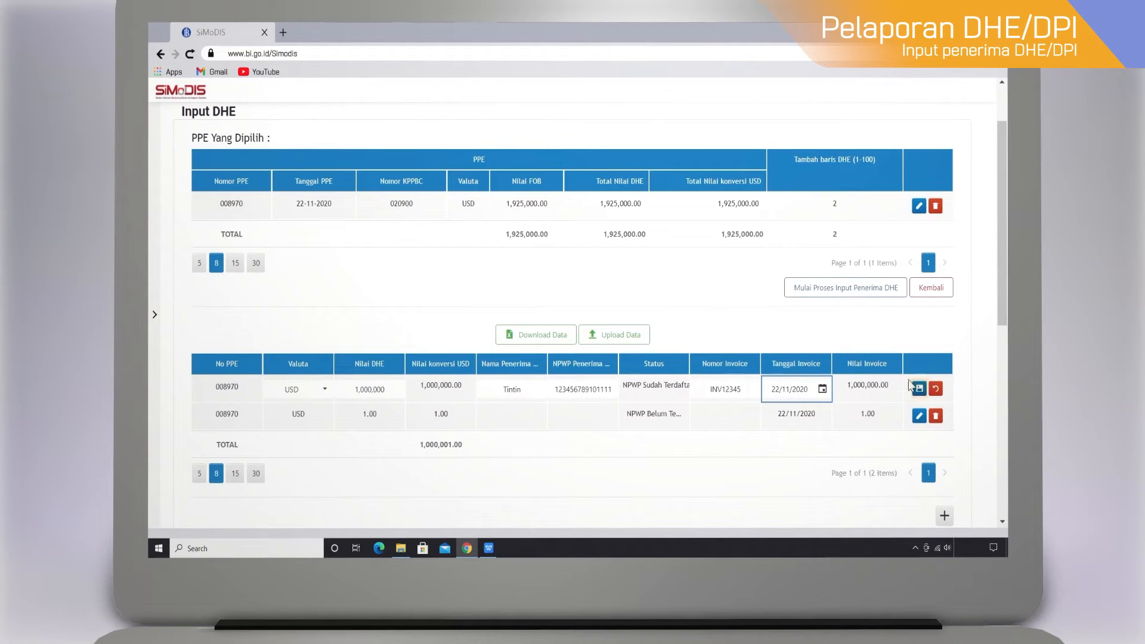
{"action": "left_click", "coordinate": [919, 389]}
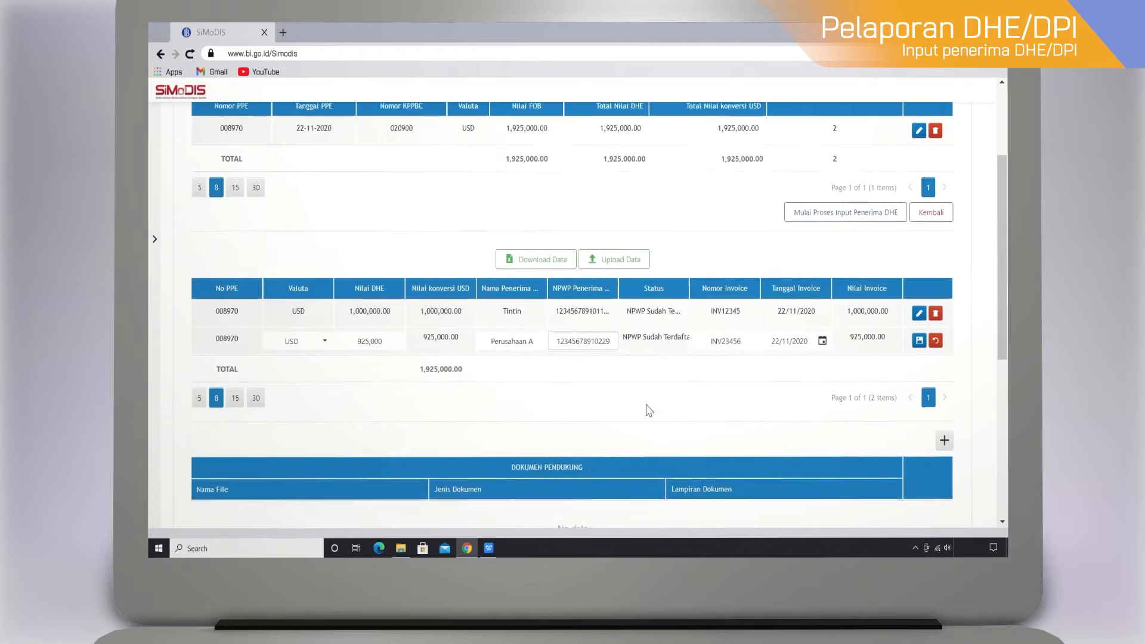
Step: Add a supporting document of type Performa Invoice with an attached file and save it
{"action": "scroll", "coordinate": [648, 410], "scroll_direction": "down", "scroll_amount": 1}
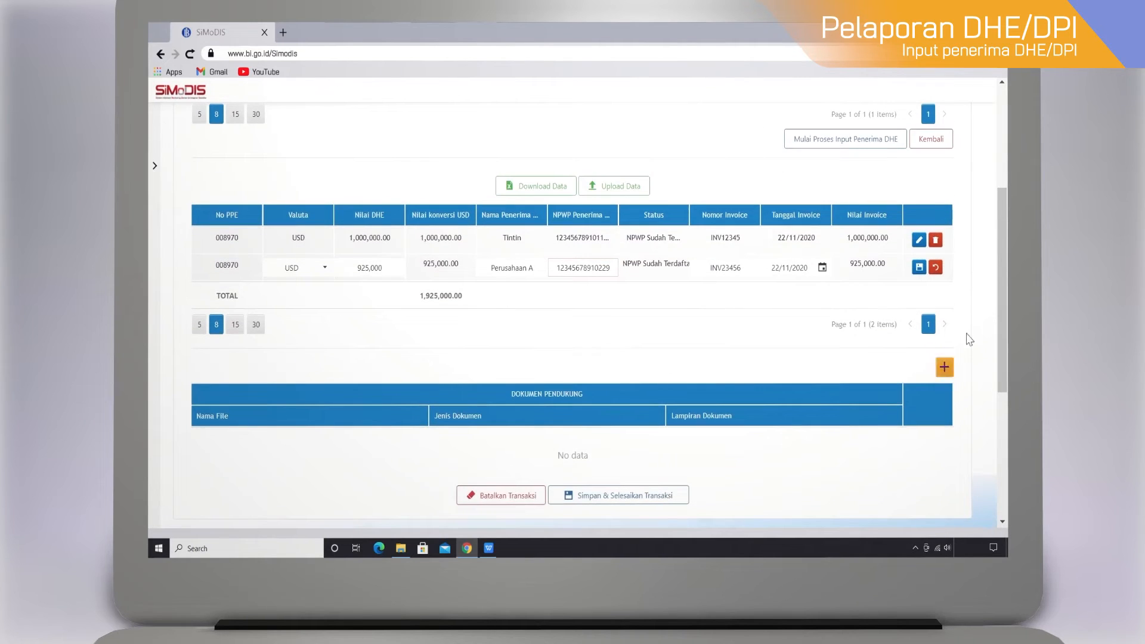
{"action": "left_click", "coordinate": [948, 374]}
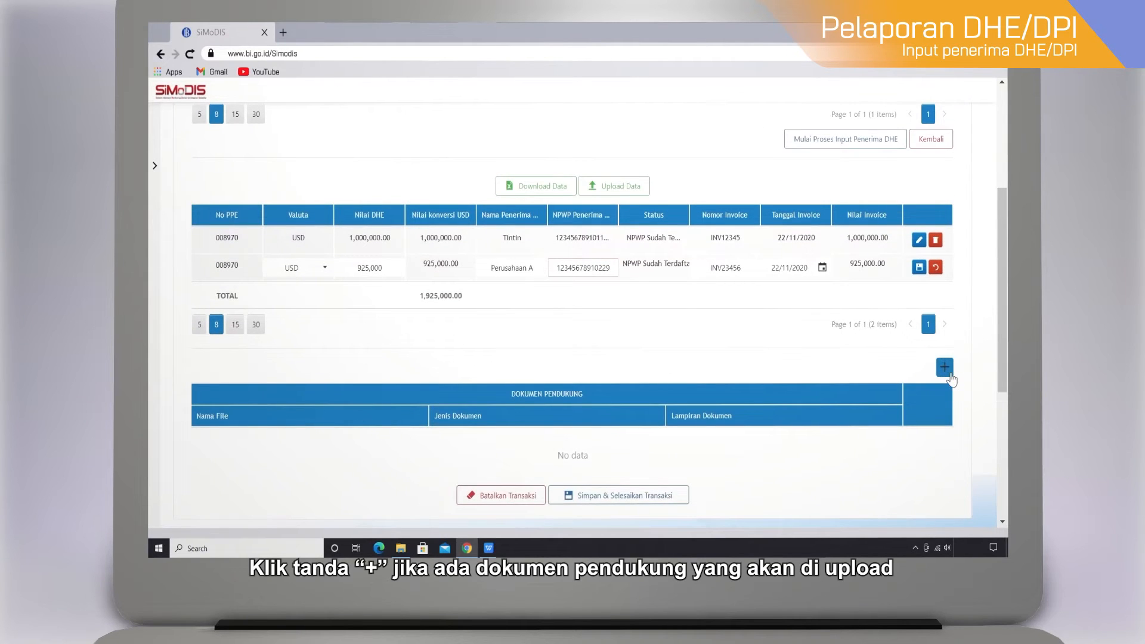
{"action": "left_click", "coordinate": [554, 480]}
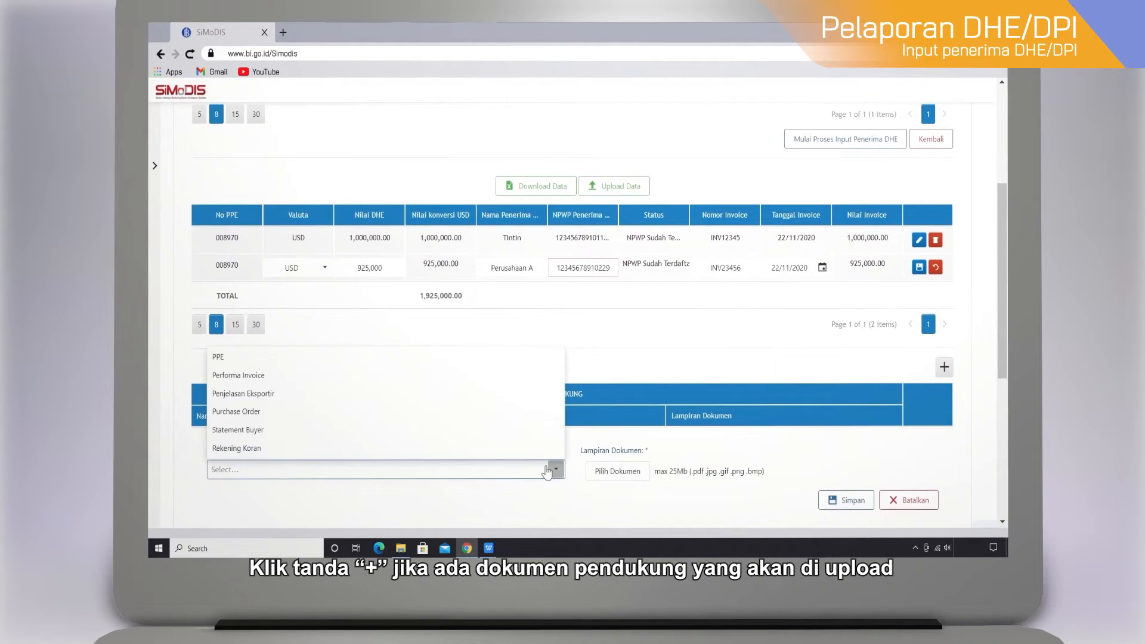
{"action": "left_click", "coordinate": [445, 376]}
{"action": "left_click", "coordinate": [596, 472]}
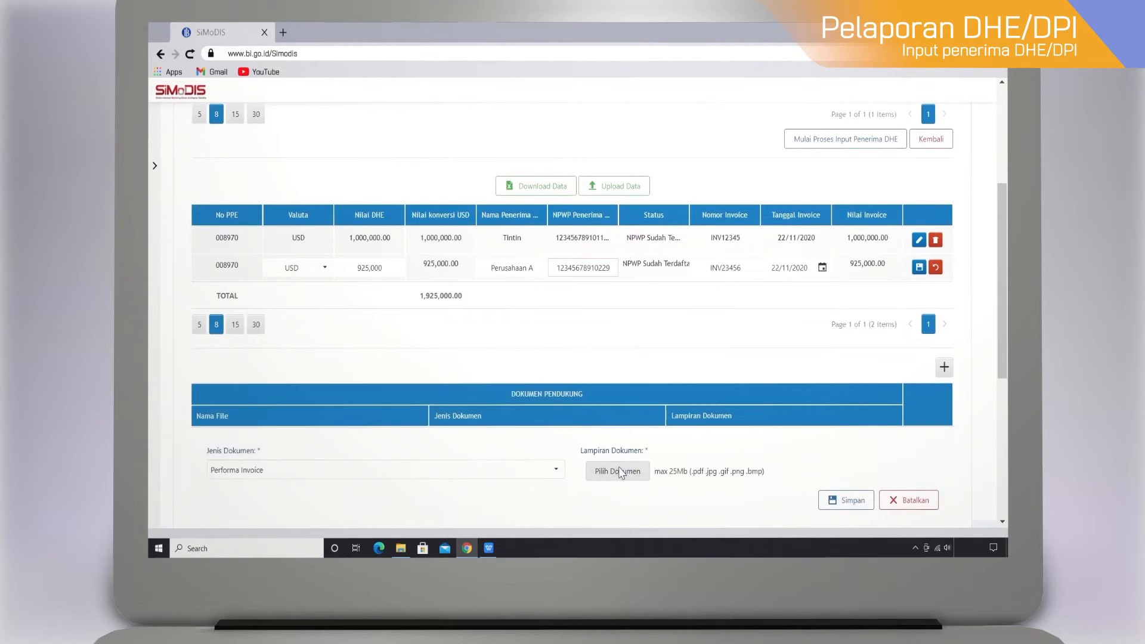
{"action": "left_click", "coordinate": [519, 372]}
{"action": "left_click", "coordinate": [665, 457]}
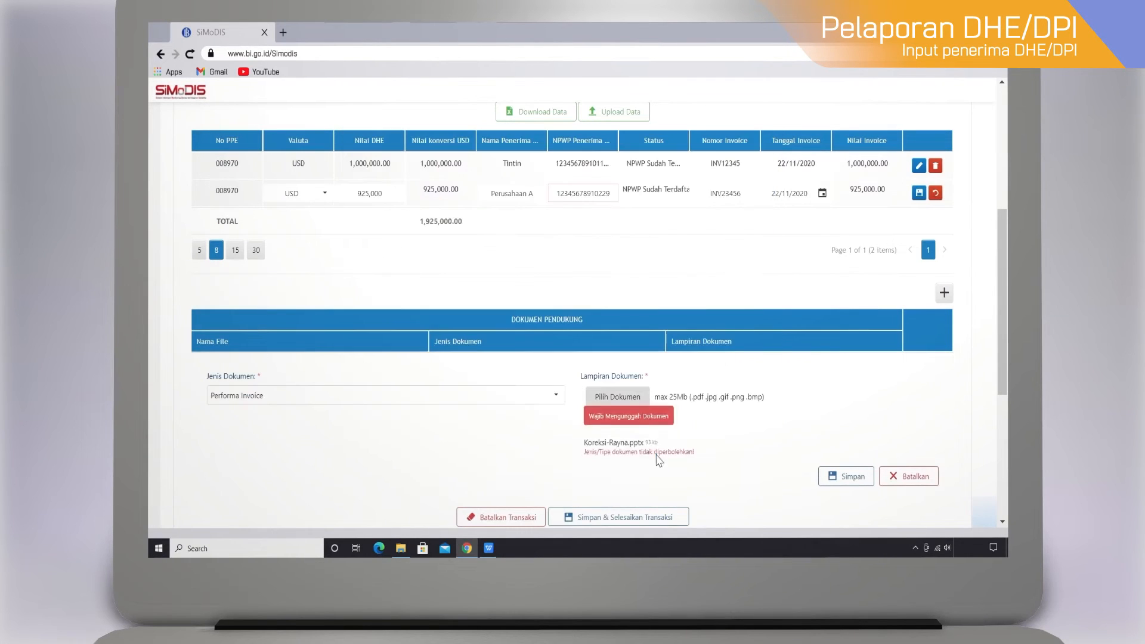
{"action": "left_click", "coordinate": [832, 468]}
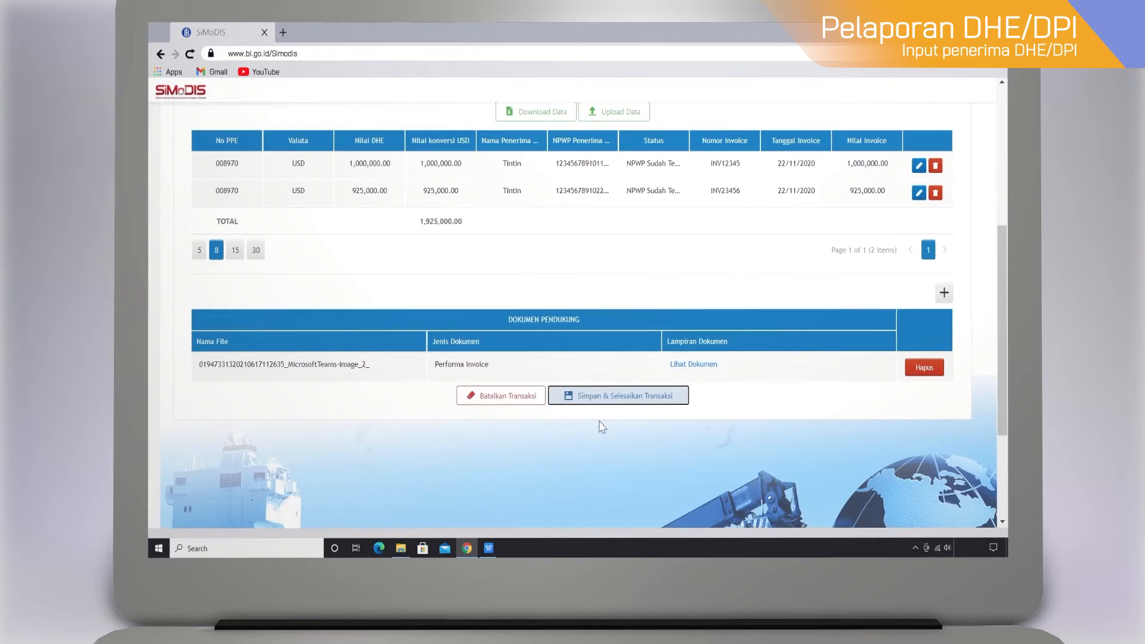
Step: Review the DHE recipient entries of PPE 008970, and save and complete the transaction
{"action": "scroll", "coordinate": [602, 427], "scroll_direction": "up", "scroll_amount": 3}
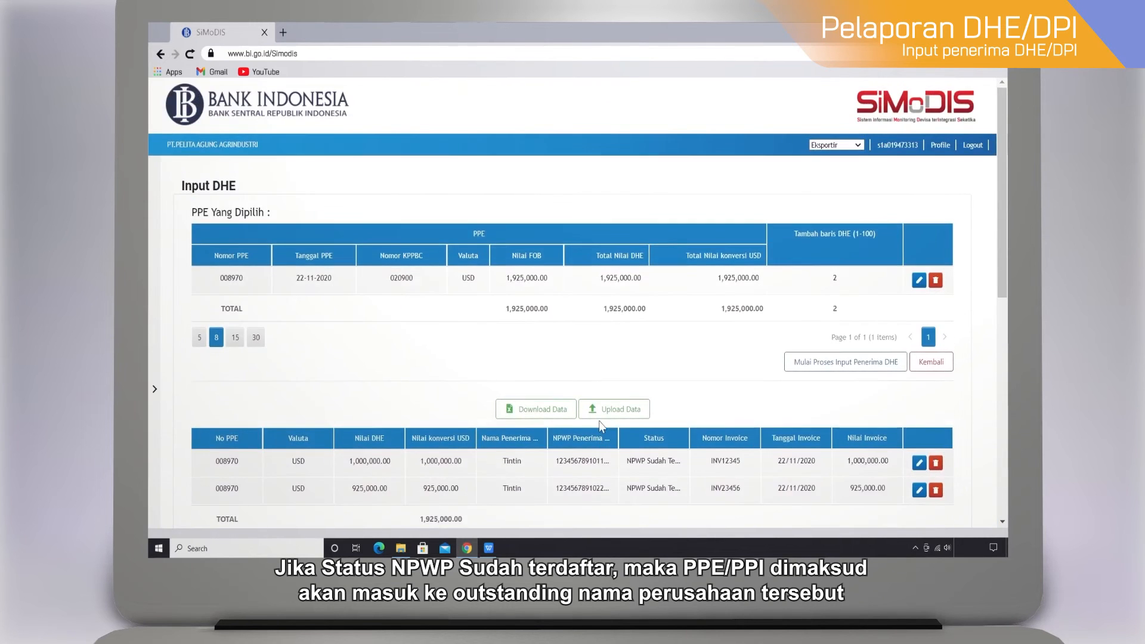
{"action": "scroll", "coordinate": [602, 427], "scroll_direction": "down", "scroll_amount": 3}
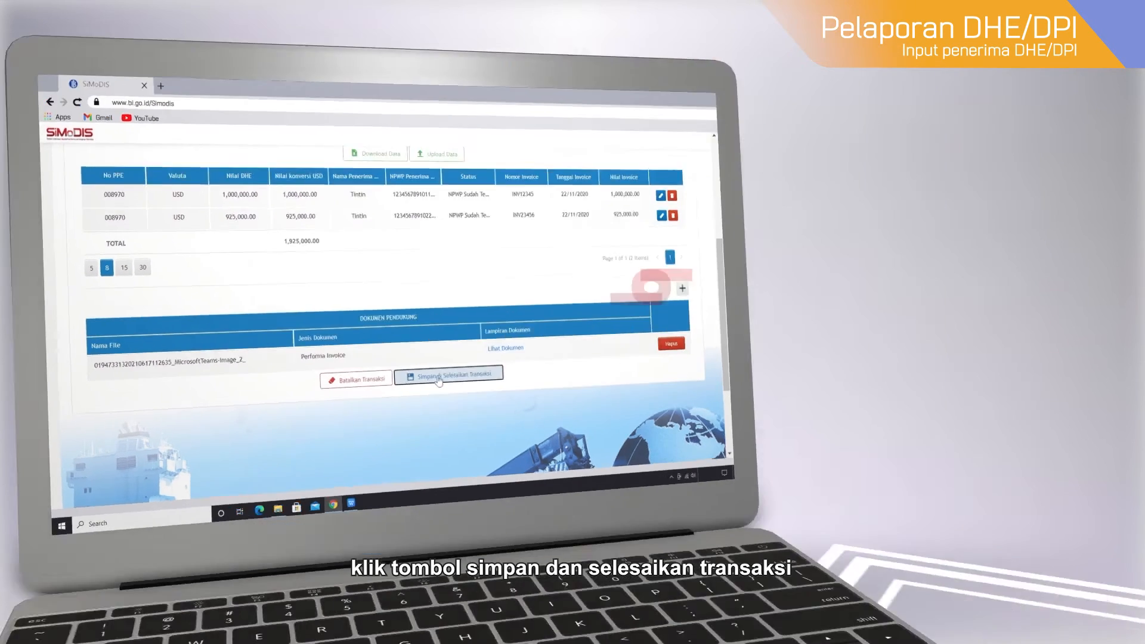
{"action": "left_click", "coordinate": [438, 381]}
Step: Open the Pengajuan Buka Kunci PPE form and set the start of the Tanggal PPE range to 01-02-2012
{"action": "left_click", "coordinate": [375, 215]}
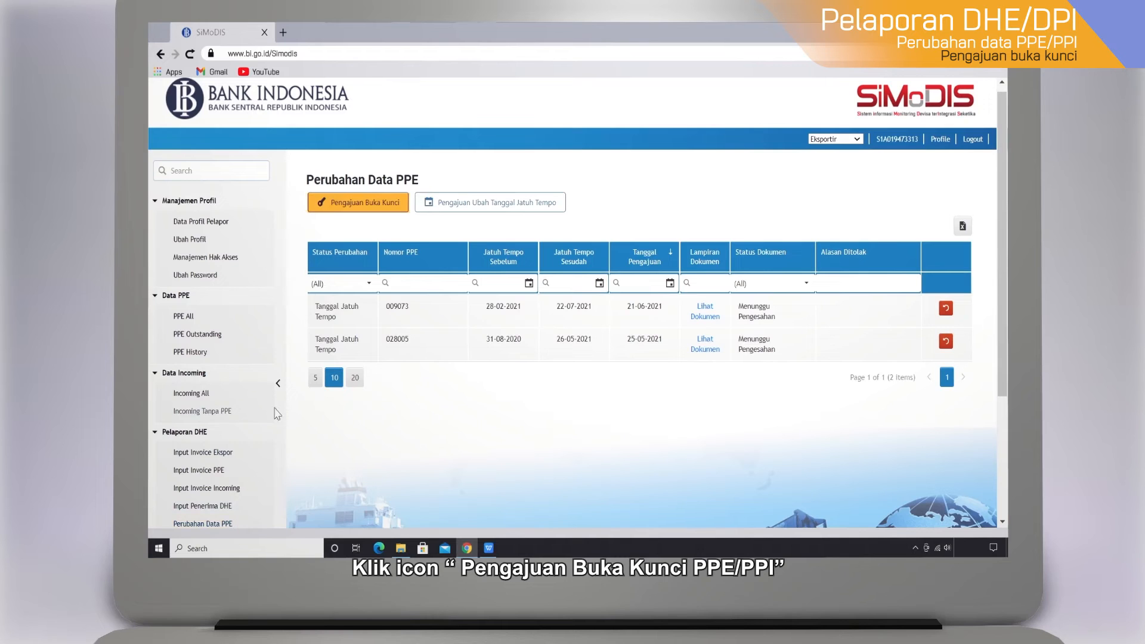
{"action": "left_click", "coordinate": [329, 210]}
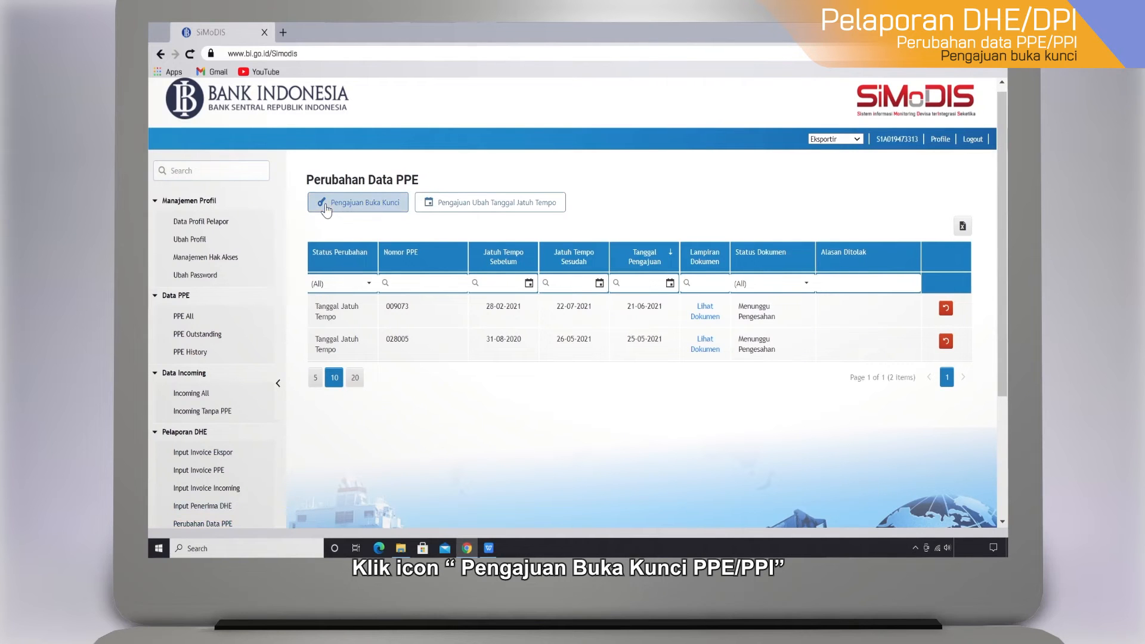
{"action": "scroll", "coordinate": [424, 287], "scroll_direction": "down", "scroll_amount": 1}
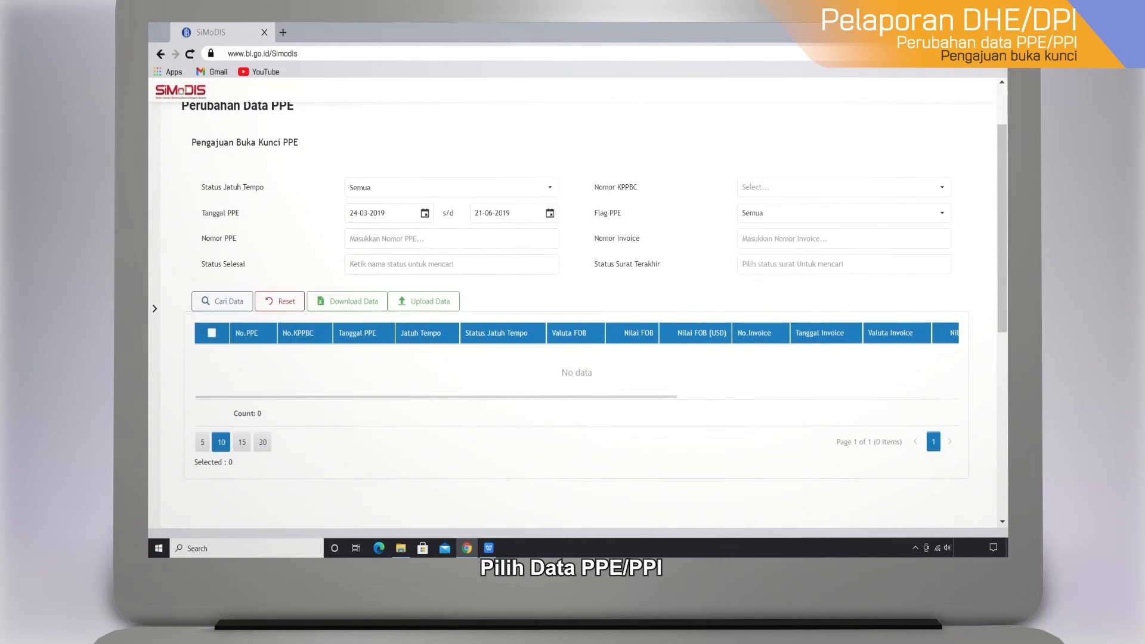
{"action": "left_click", "coordinate": [425, 212]}
{"action": "left_click", "coordinate": [422, 250]}
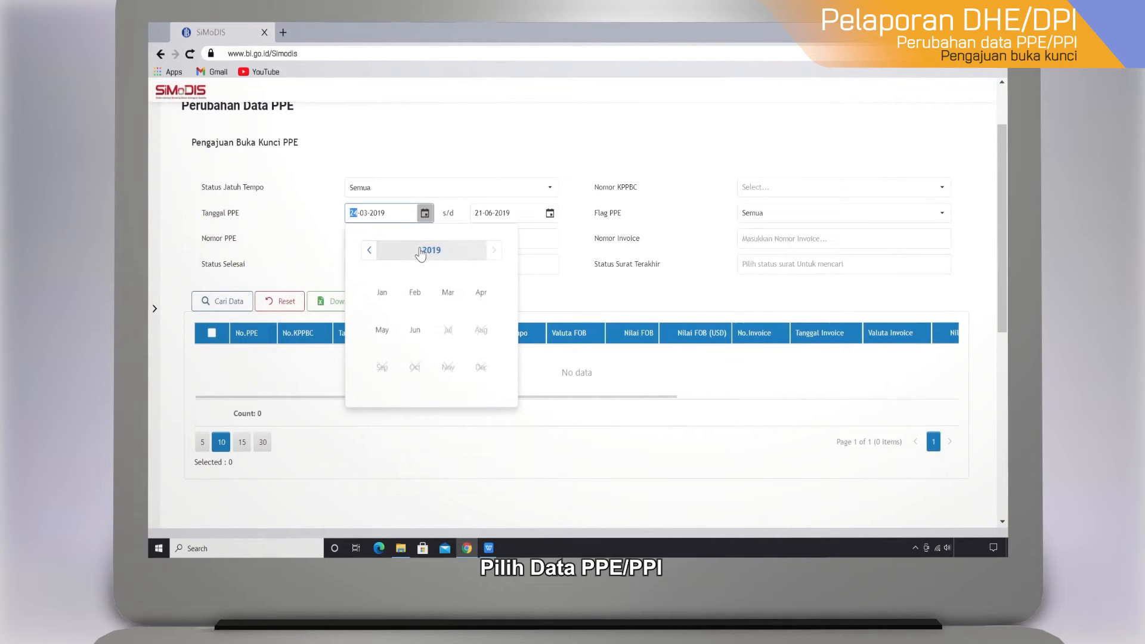
{"action": "left_click", "coordinate": [371, 251]}
{"action": "left_click", "coordinate": [389, 251]}
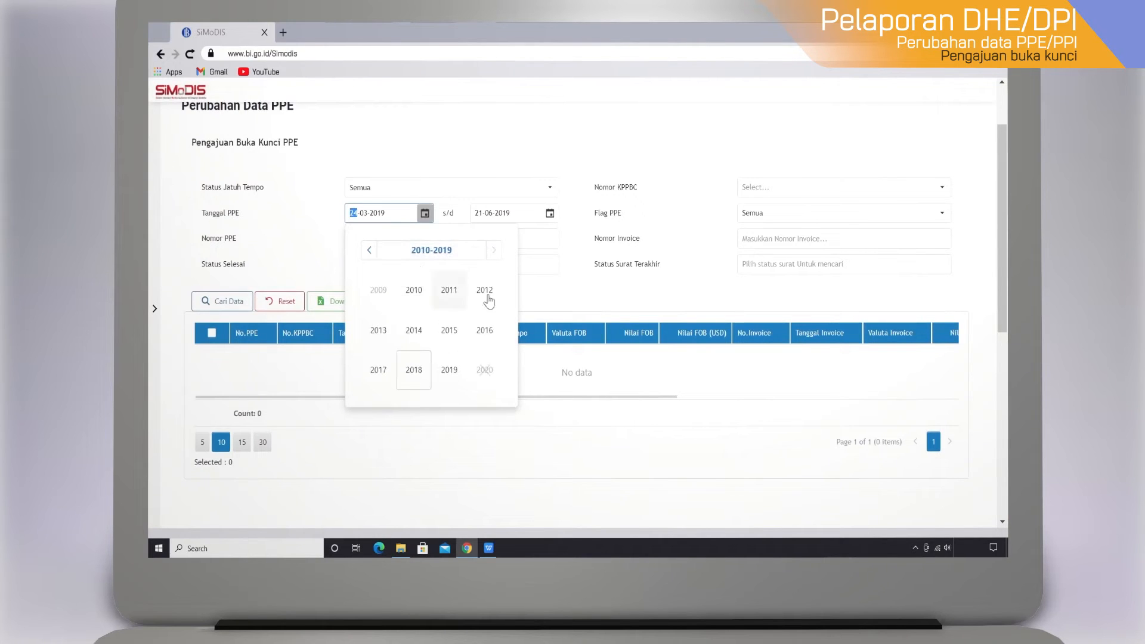
{"action": "left_click", "coordinate": [489, 301]}
{"action": "left_click", "coordinate": [414, 291]}
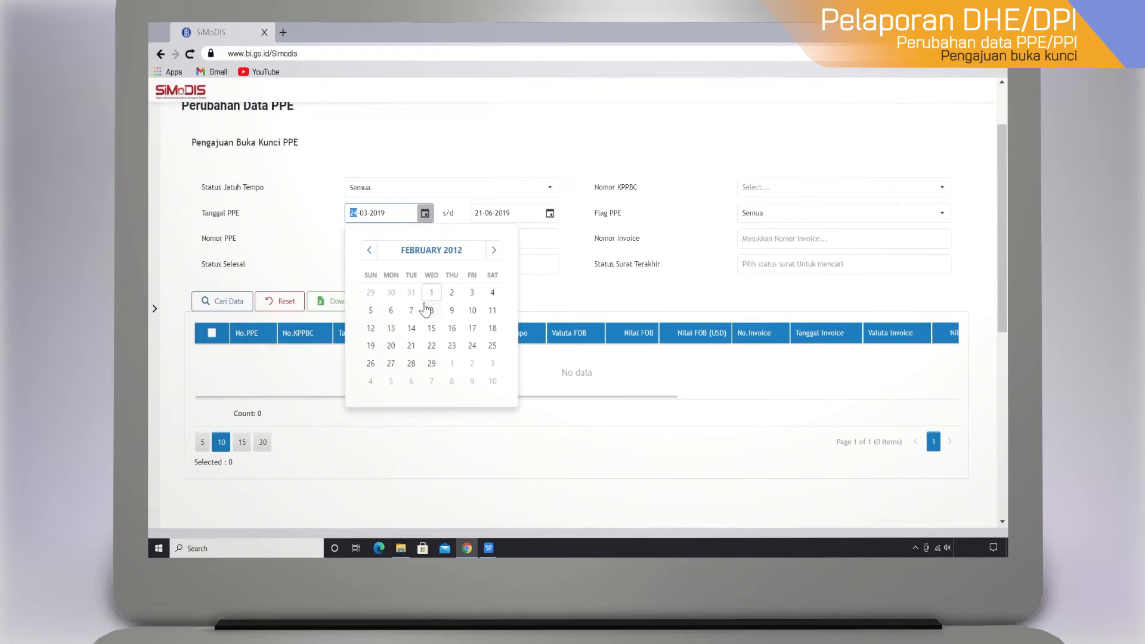
{"action": "left_click", "coordinate": [435, 290]}
Step: Set the end of the Tanggal PPE range to 29-02-2012 and search for the PPE data
{"action": "left_click", "coordinate": [550, 213]}
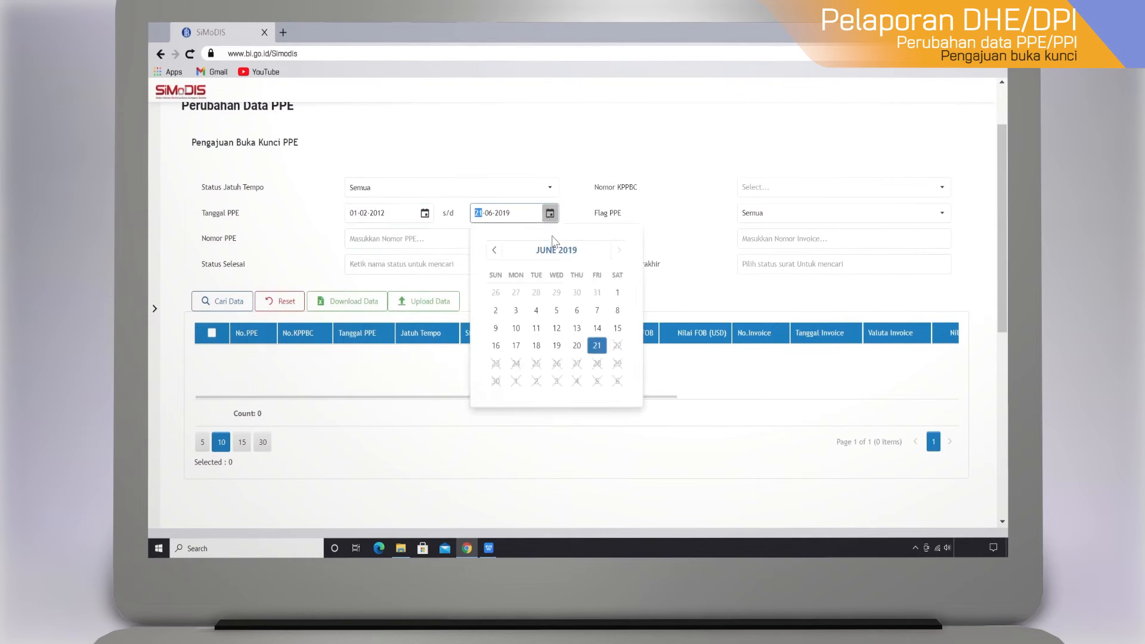
{"action": "left_click", "coordinate": [554, 250]}
{"action": "left_click", "coordinate": [553, 251]}
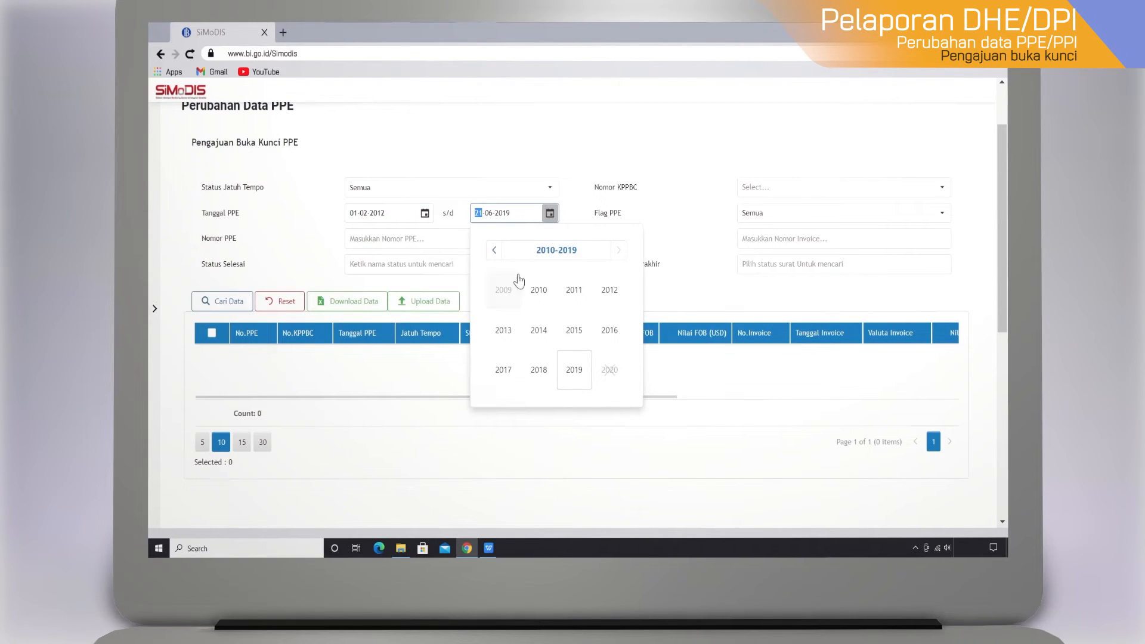
{"action": "left_click", "coordinate": [601, 288]}
{"action": "left_click", "coordinate": [540, 294]}
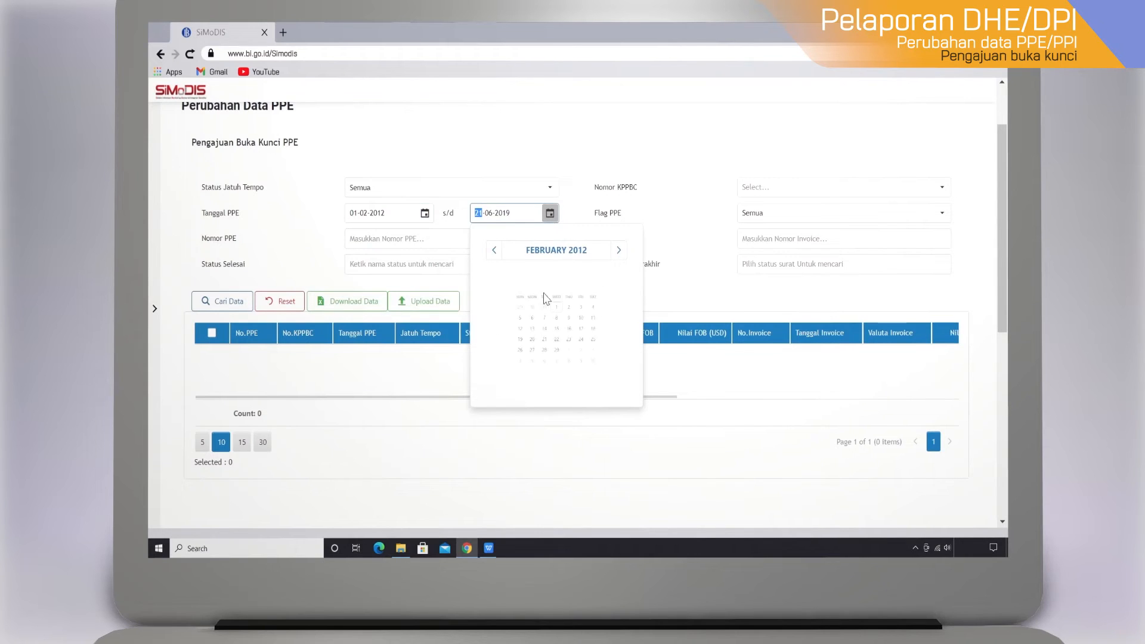
{"action": "left_click", "coordinate": [556, 363]}
{"action": "left_click", "coordinate": [238, 305]}
Step: Submit an unlock request for PPE 000326 with PELDOC20210609104333.pdf as the supporting document
{"action": "left_click", "coordinate": [212, 355]}
{"action": "scroll", "coordinate": [262, 405], "scroll_direction": "down", "scroll_amount": 3}
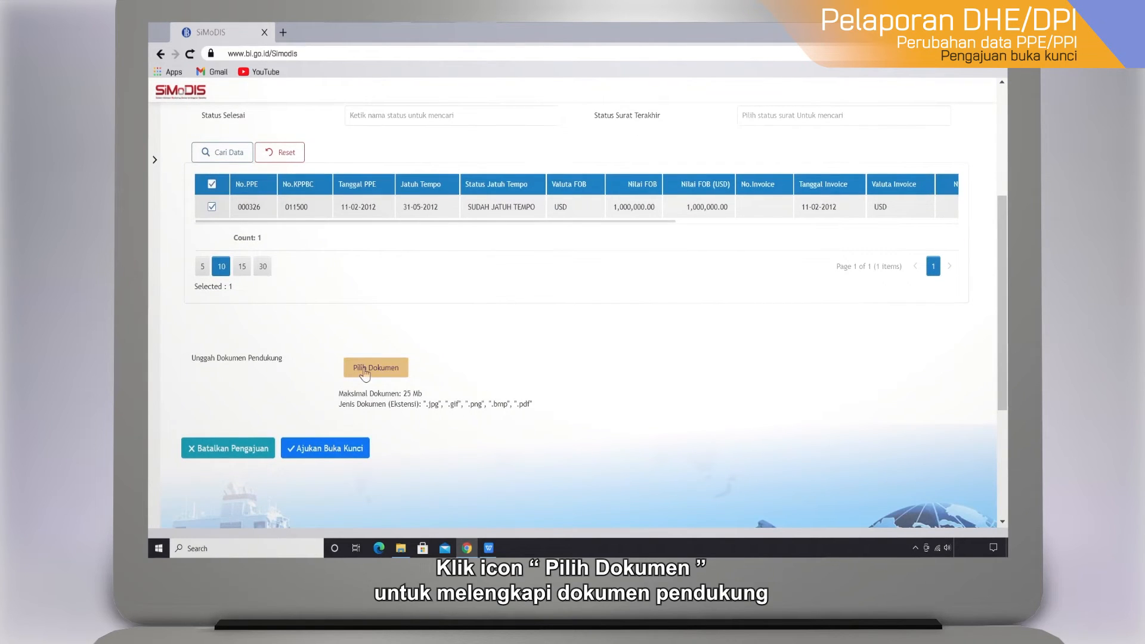
{"action": "left_click", "coordinate": [364, 372]}
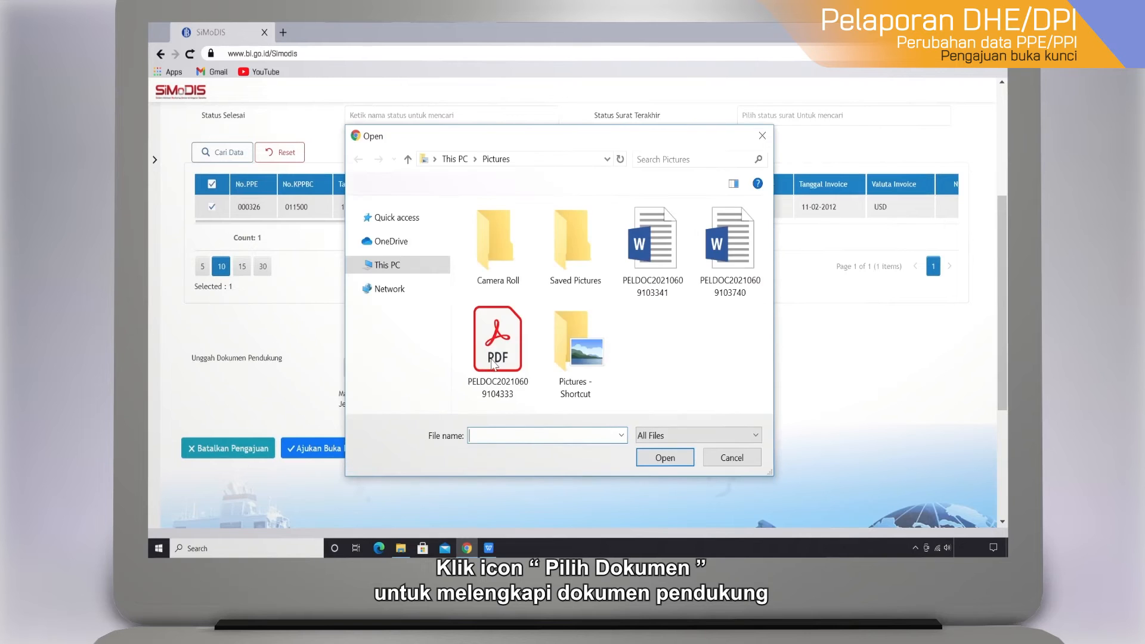
{"action": "double_click", "coordinate": [493, 365]}
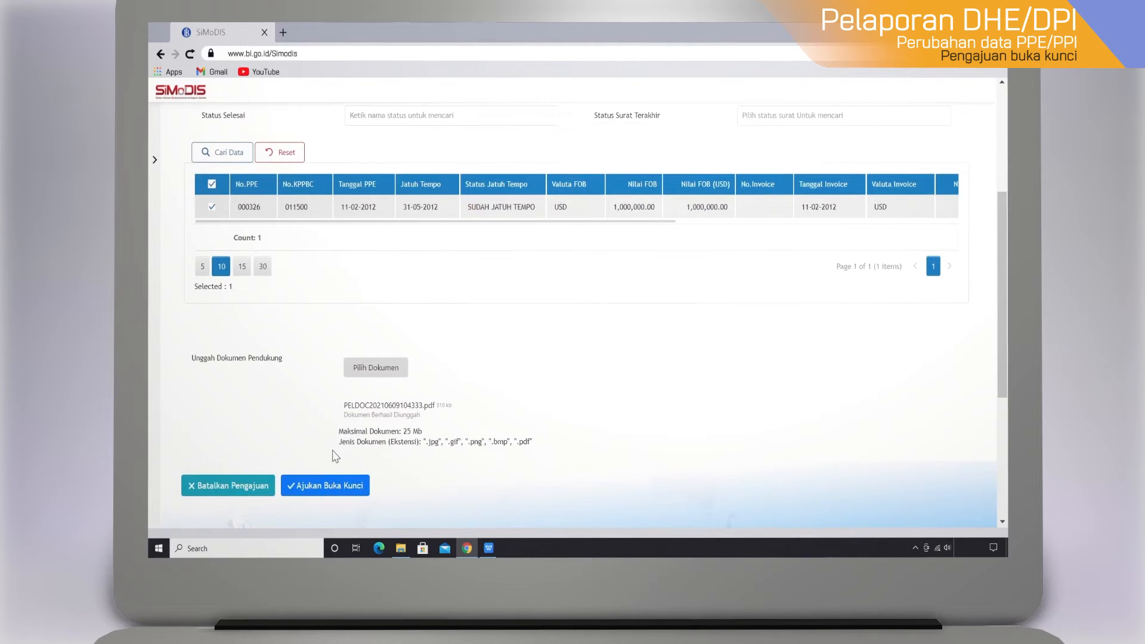
{"action": "scroll", "coordinate": [328, 452], "scroll_direction": "down", "scroll_amount": 1}
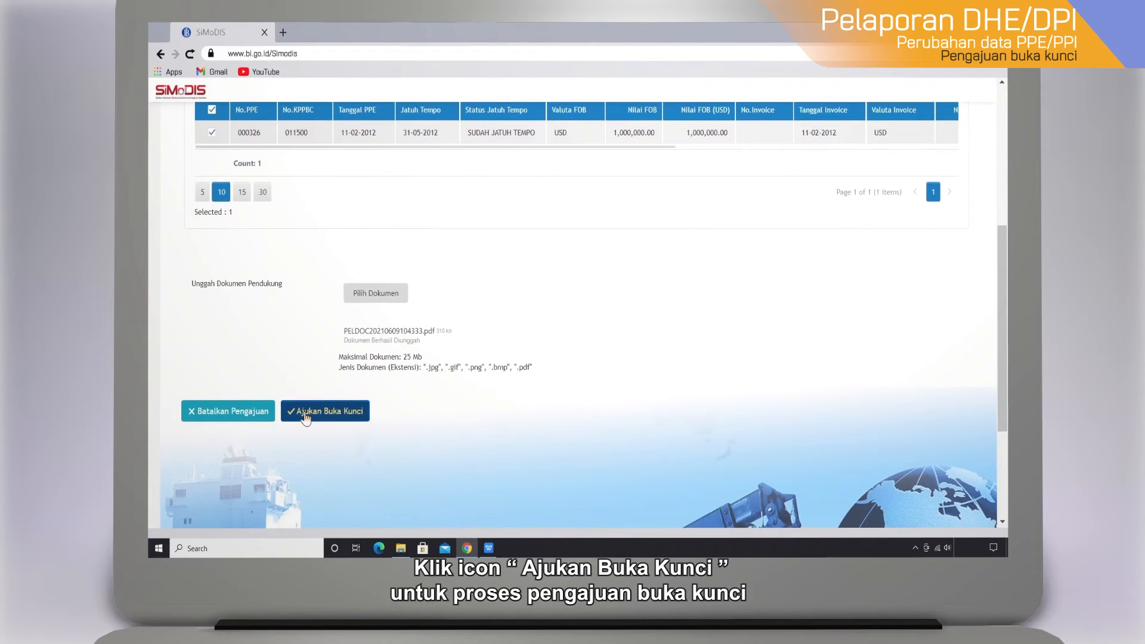
{"action": "left_click", "coordinate": [304, 416]}
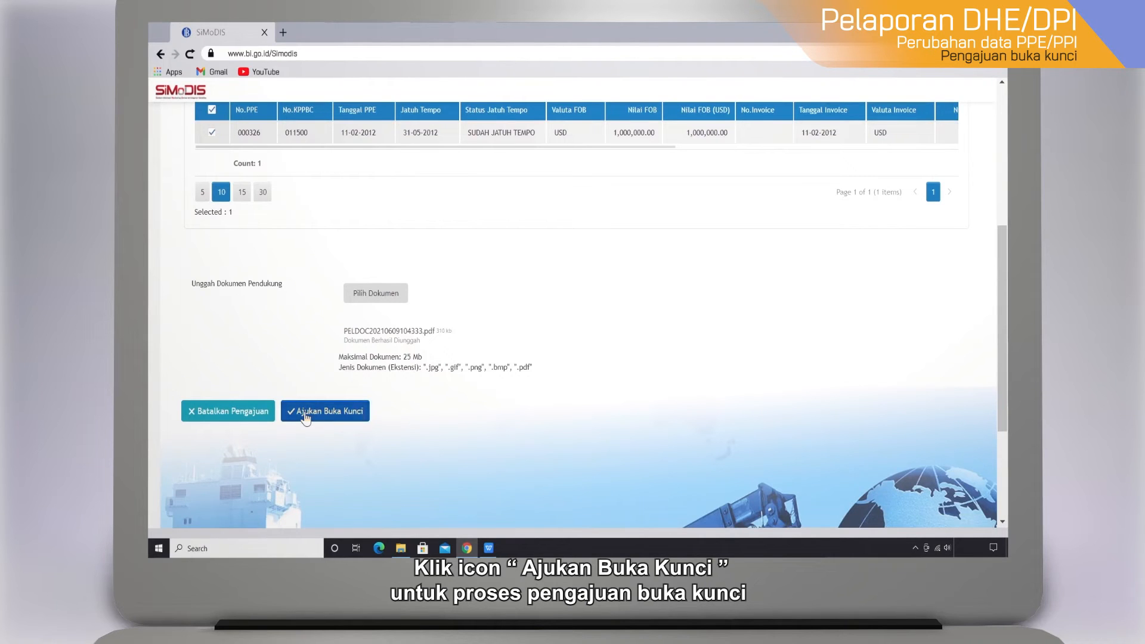
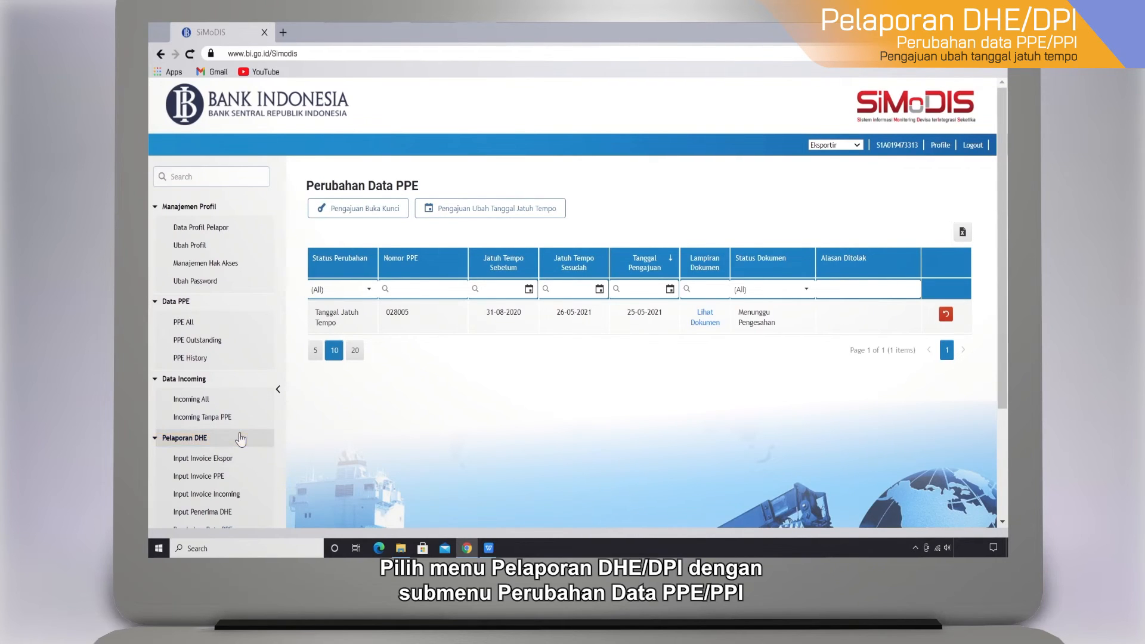
Step: Open the Pengajuan Ubah Tanggal Jatuh Tempo form from Perubahan Data PPE
{"action": "scroll", "coordinate": [241, 440], "scroll_direction": "down", "scroll_amount": 2}
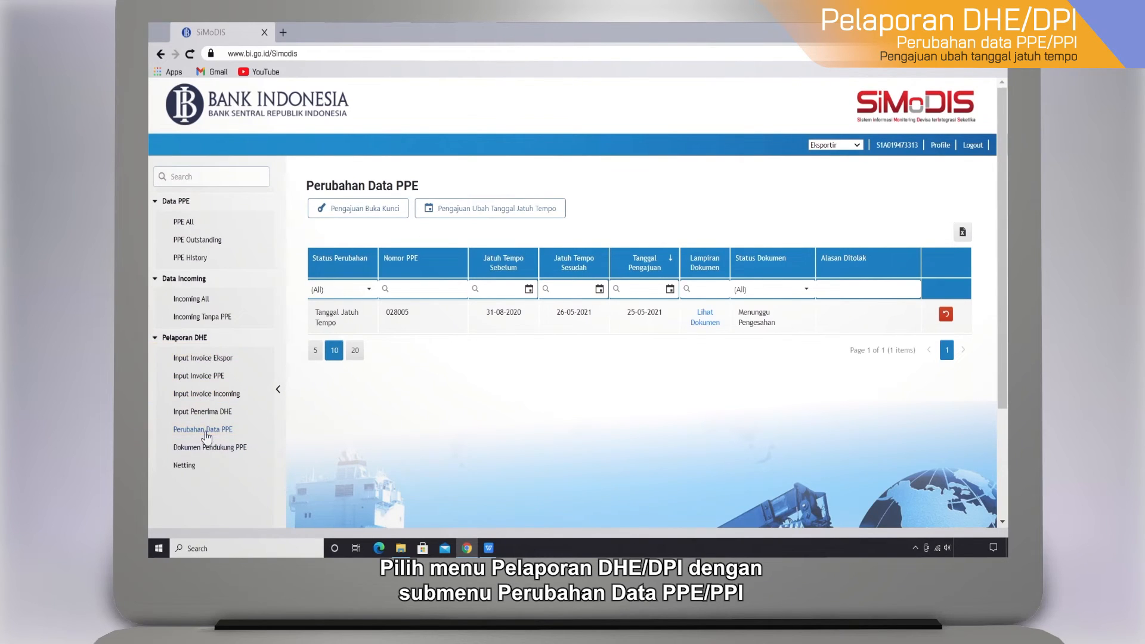
{"action": "left_click", "coordinate": [505, 210]}
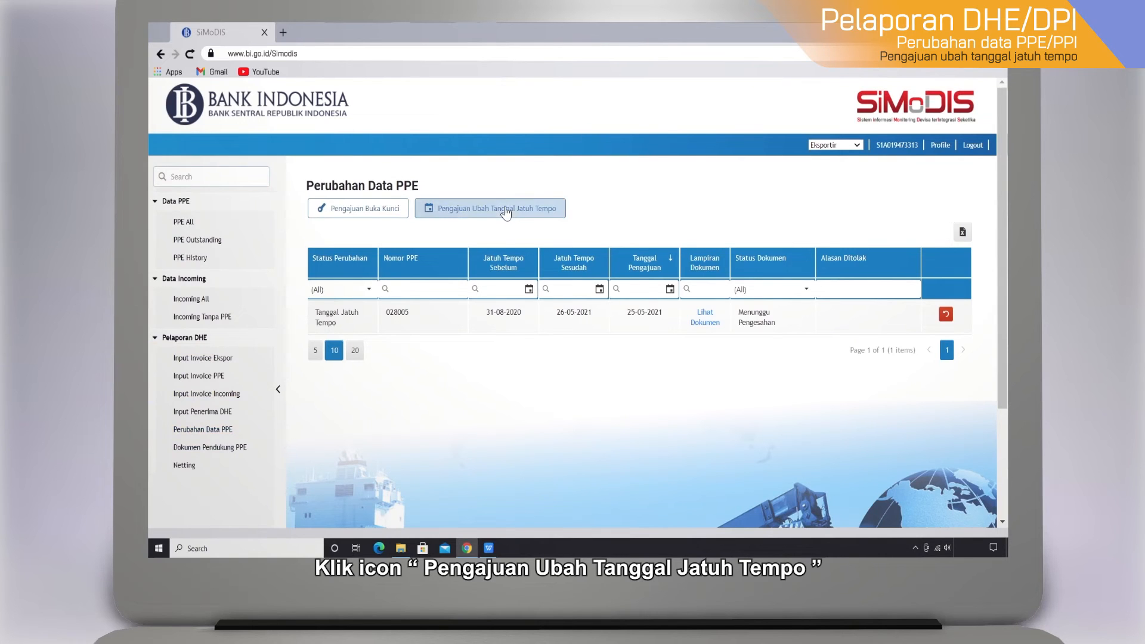
{"action": "scroll", "coordinate": [431, 327], "scroll_direction": "down", "scroll_amount": 1}
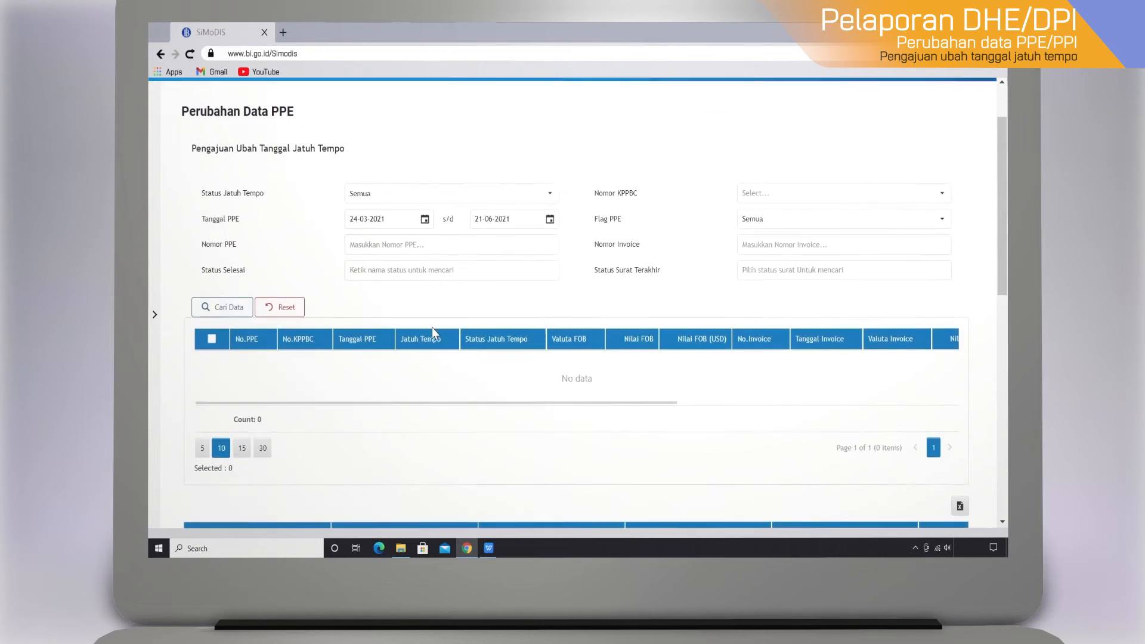
Step: Set the start of the Tanggal PPE range to 01-11-2020 in the Pengajuan Ubah Tanggal Jatuh Tempo form
{"action": "left_click", "coordinate": [425, 219]}
{"action": "left_click", "coordinate": [413, 256]}
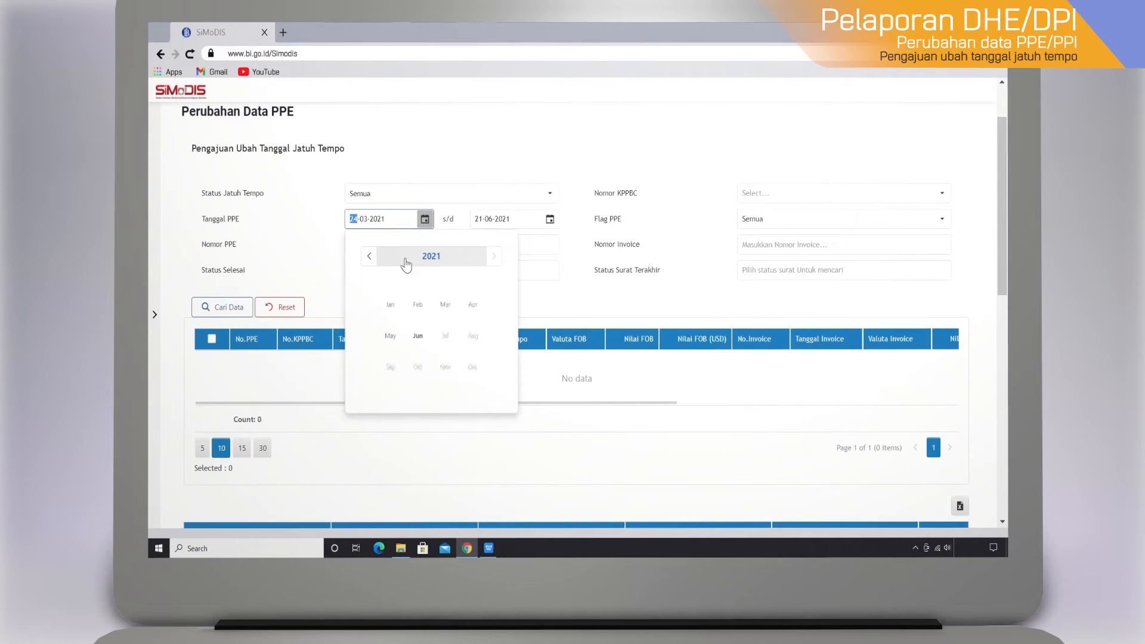
{"action": "left_click", "coordinate": [369, 256]}
{"action": "left_click", "coordinate": [447, 376]}
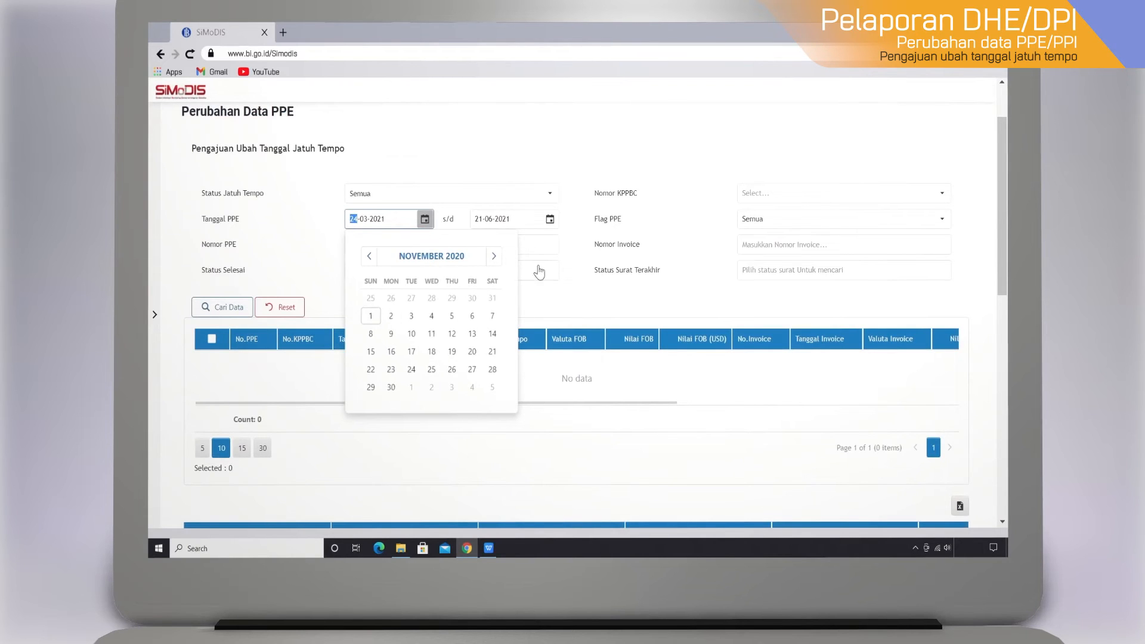
{"action": "left_click", "coordinate": [370, 319]}
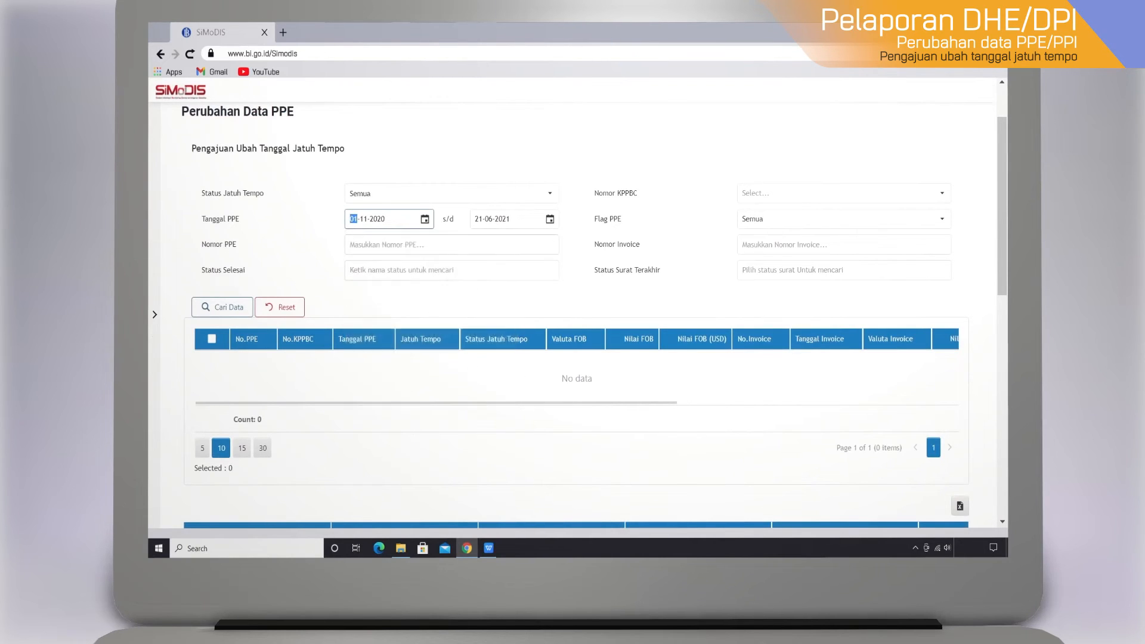
Step: Set the end of the Tanggal PPE range to 31-12-2020 and search for PPE data eligible for a due date change
{"action": "left_click", "coordinate": [550, 219]}
{"action": "left_click", "coordinate": [533, 256]}
{"action": "left_click", "coordinate": [494, 257]}
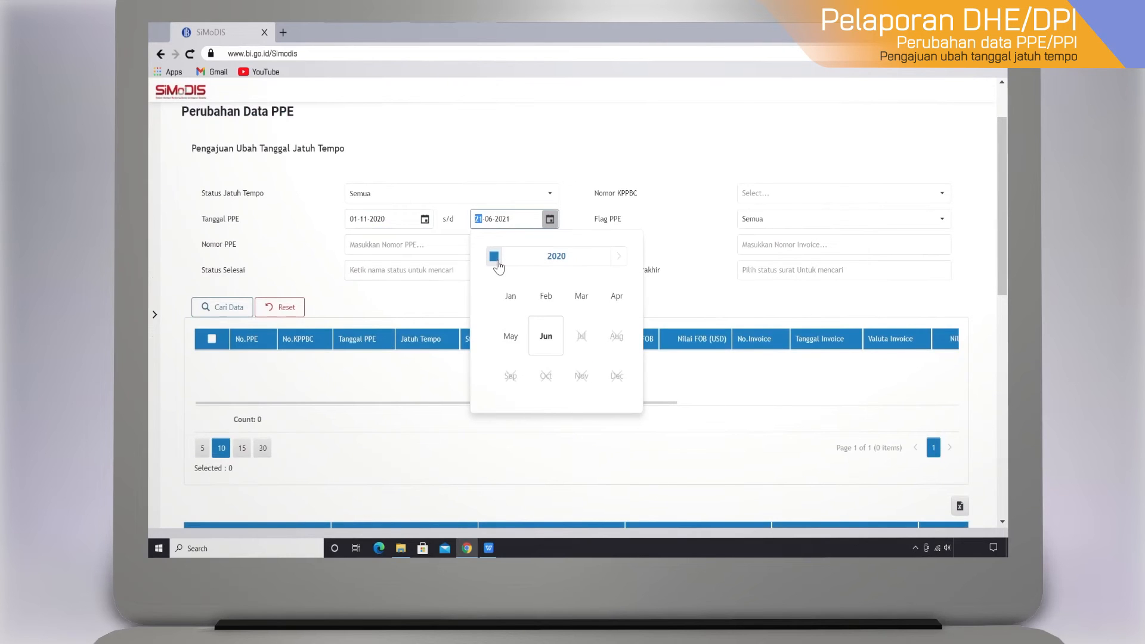
{"action": "left_click", "coordinate": [612, 382]}
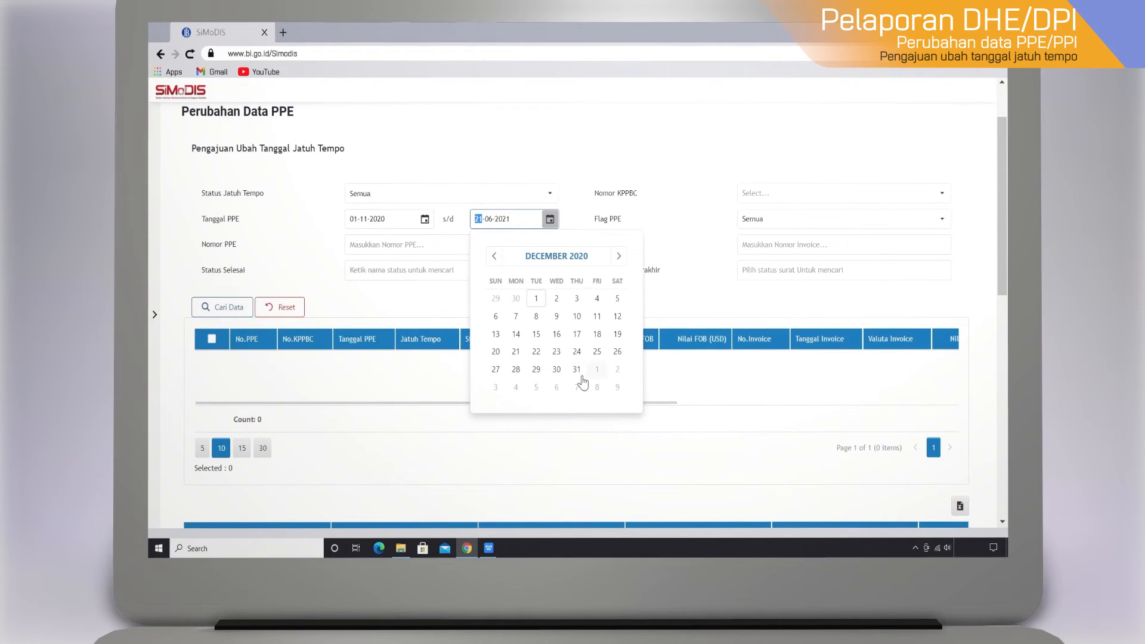
{"action": "left_click", "coordinate": [577, 371]}
{"action": "left_click", "coordinate": [231, 308]}
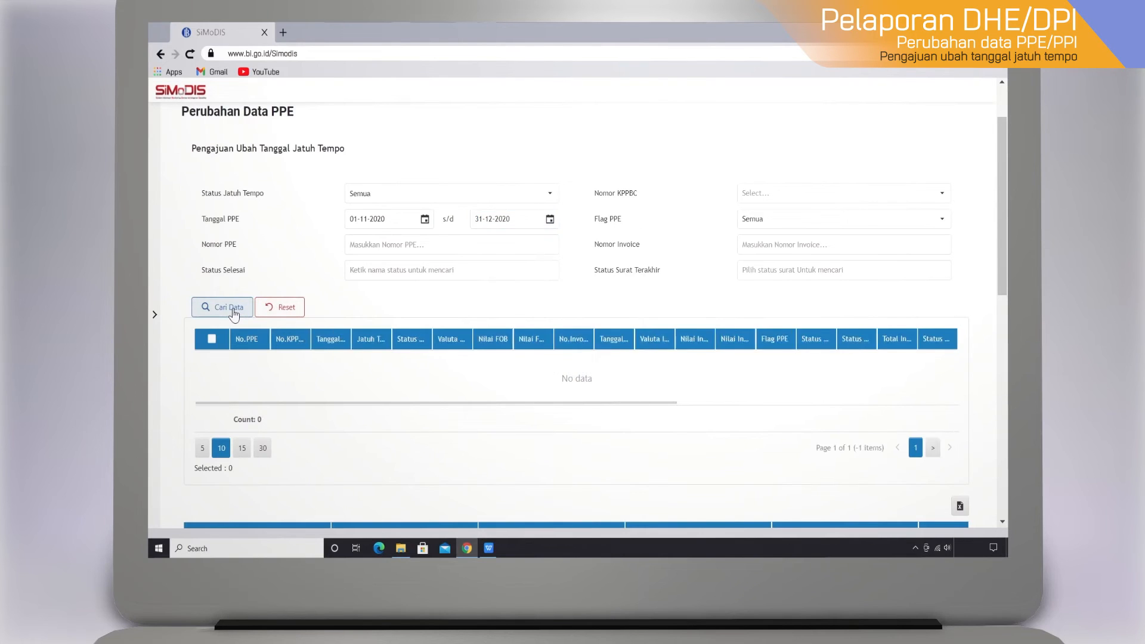
Step: Select PPE 009073 in the search results and start processing its data
{"action": "scroll", "coordinate": [234, 314], "scroll_direction": "down", "scroll_amount": 1}
{"action": "left_click", "coordinate": [212, 288]}
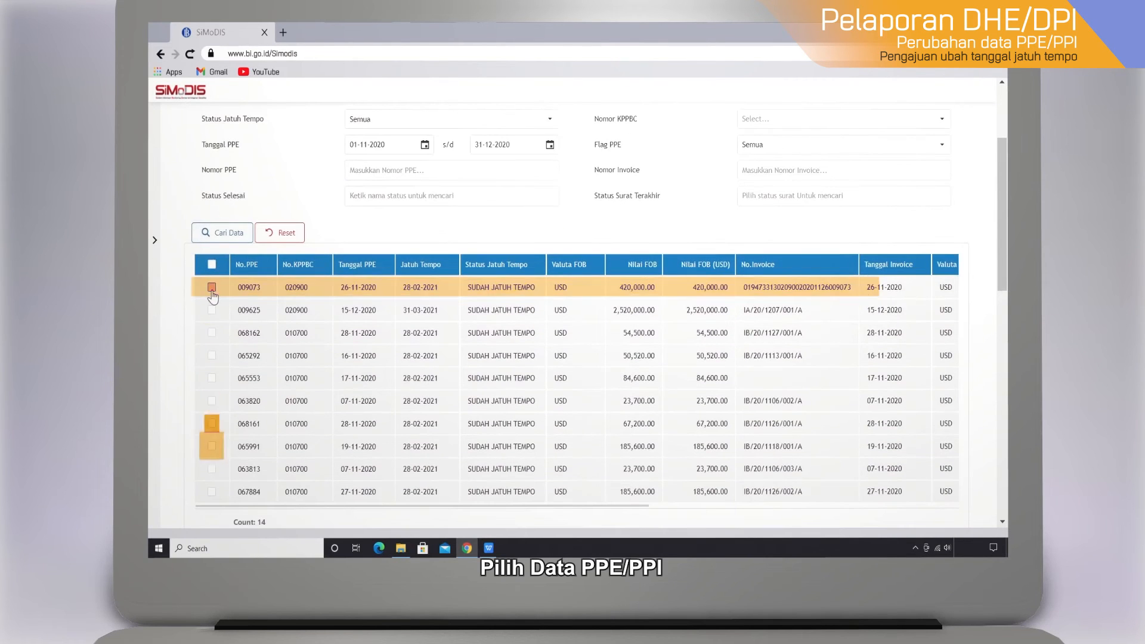
{"action": "scroll", "coordinate": [233, 332], "scroll_direction": "down", "scroll_amount": 2}
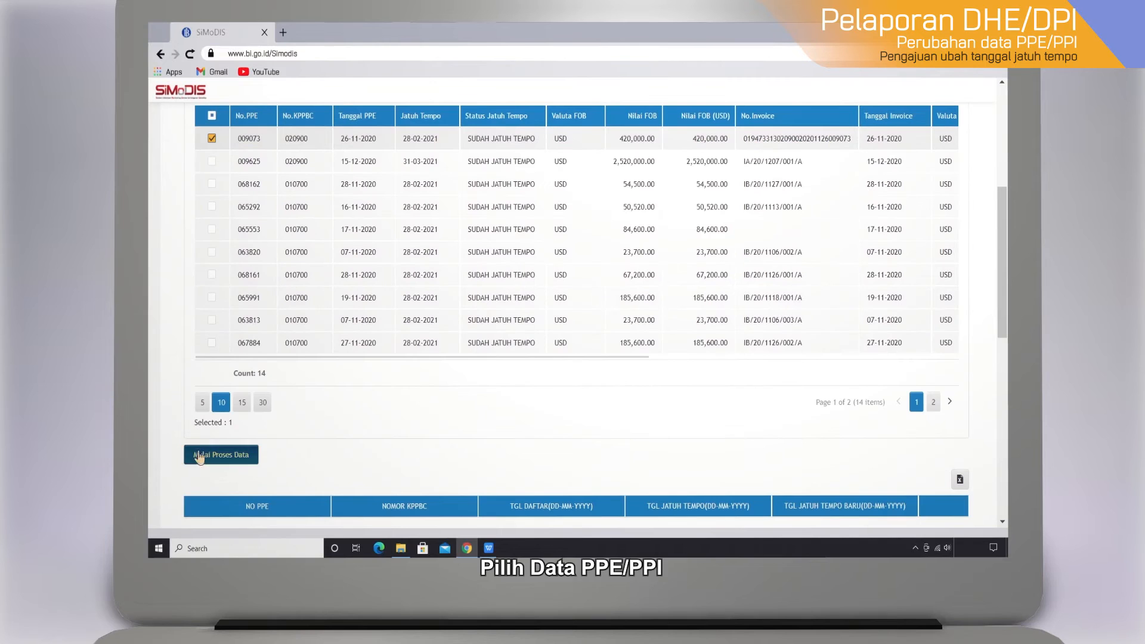
{"action": "left_click", "coordinate": [199, 456]}
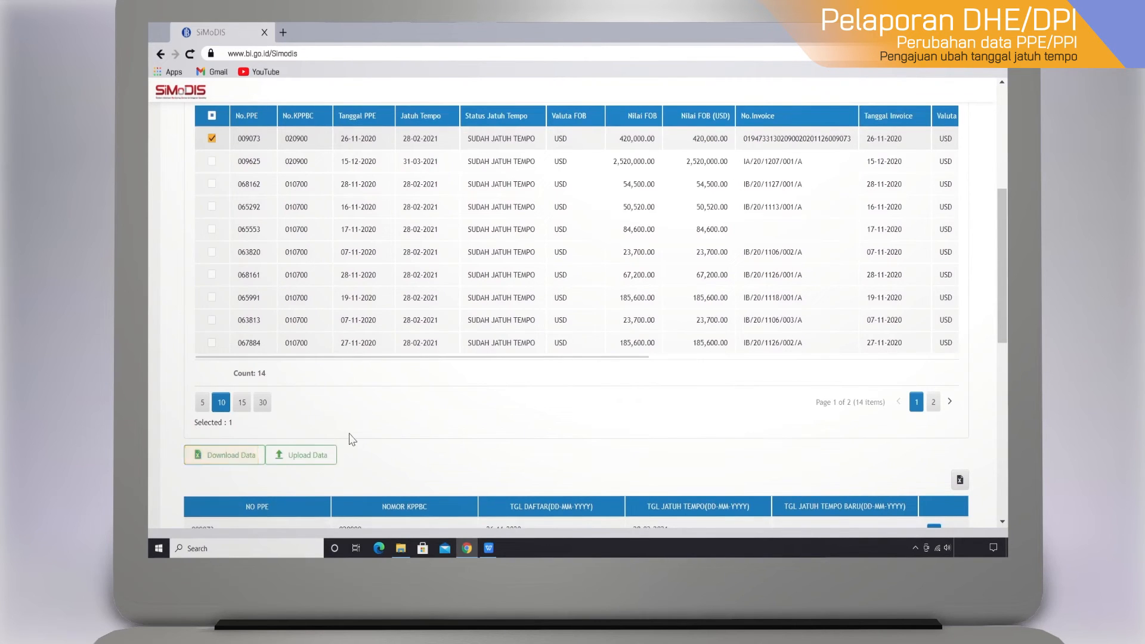
Step: Enter 09-07-2021 as the new due date (Tgl Jatuh Tempo Baru) of PPE 009073 and save the row
{"action": "scroll", "coordinate": [350, 439], "scroll_direction": "down", "scroll_amount": 2}
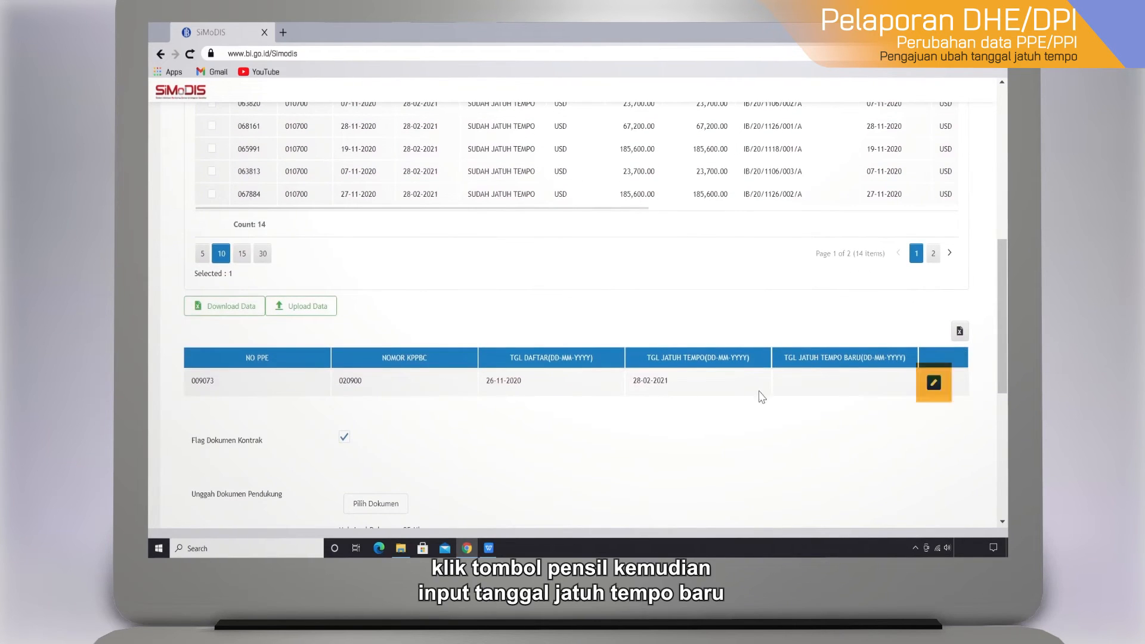
{"action": "left_click", "coordinate": [929, 384]}
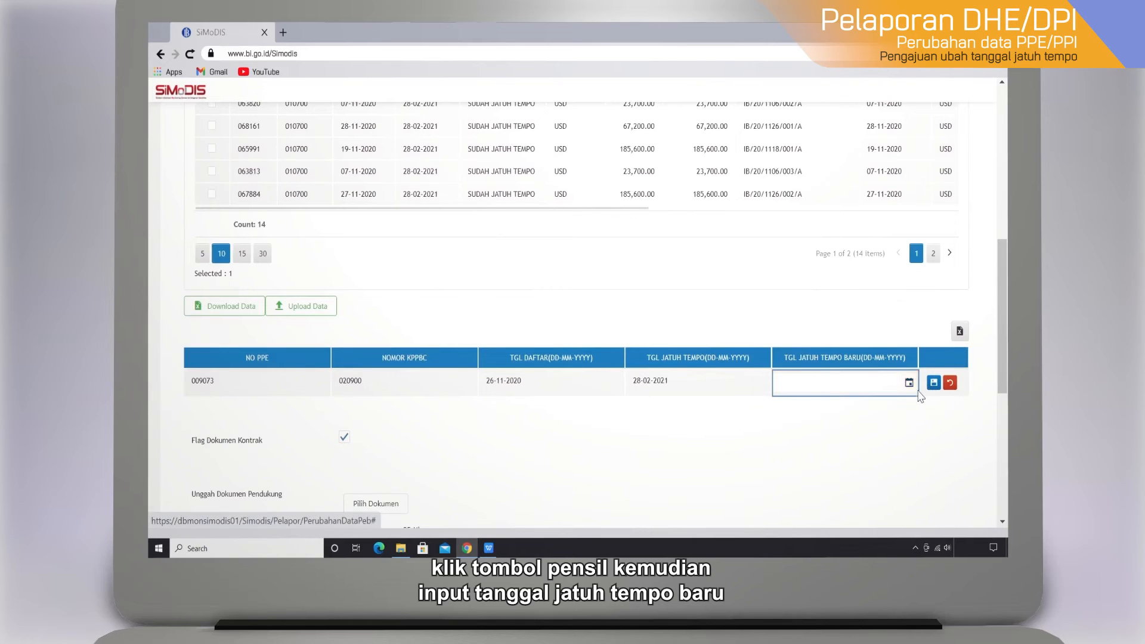
{"action": "left_click", "coordinate": [908, 383]}
{"action": "left_click", "coordinate": [920, 215]}
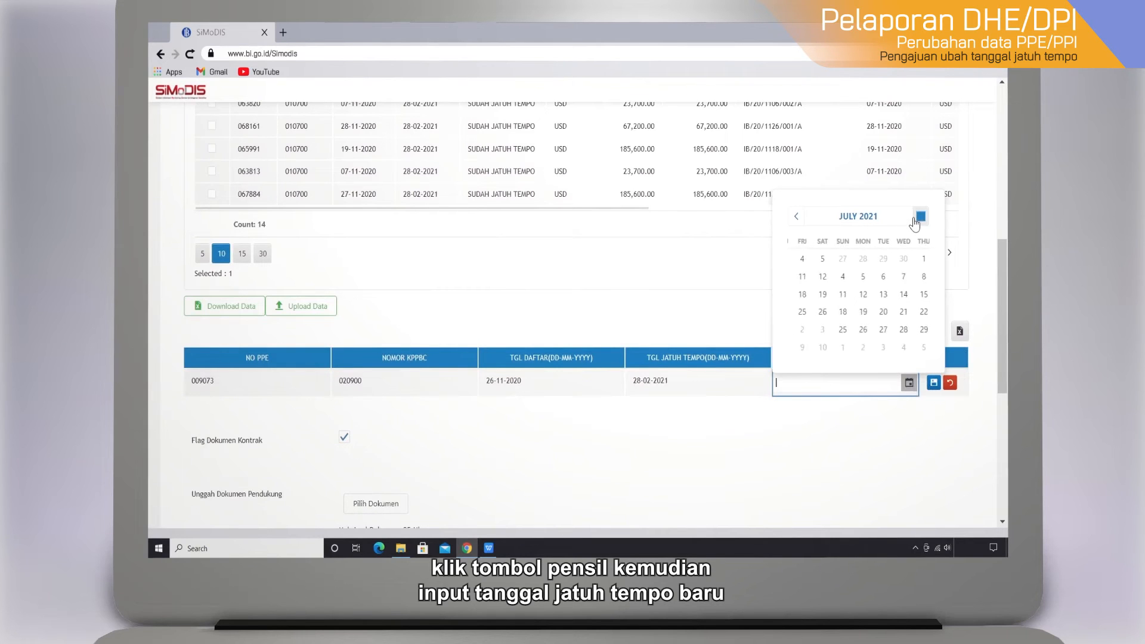
{"action": "left_click", "coordinate": [899, 277]}
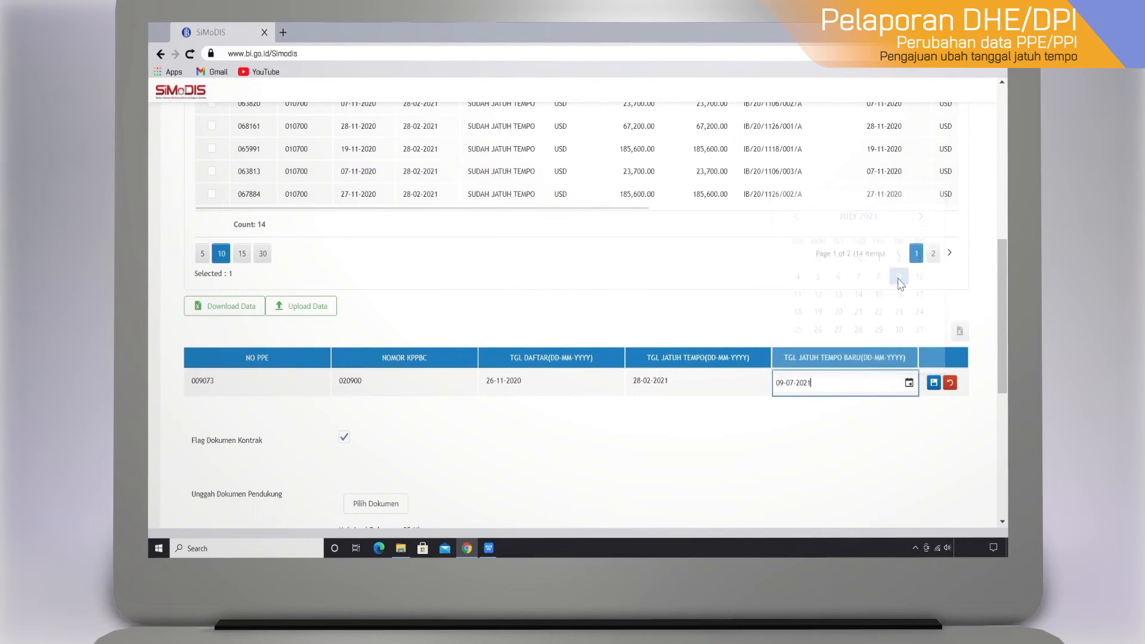
{"action": "left_click", "coordinate": [933, 384]}
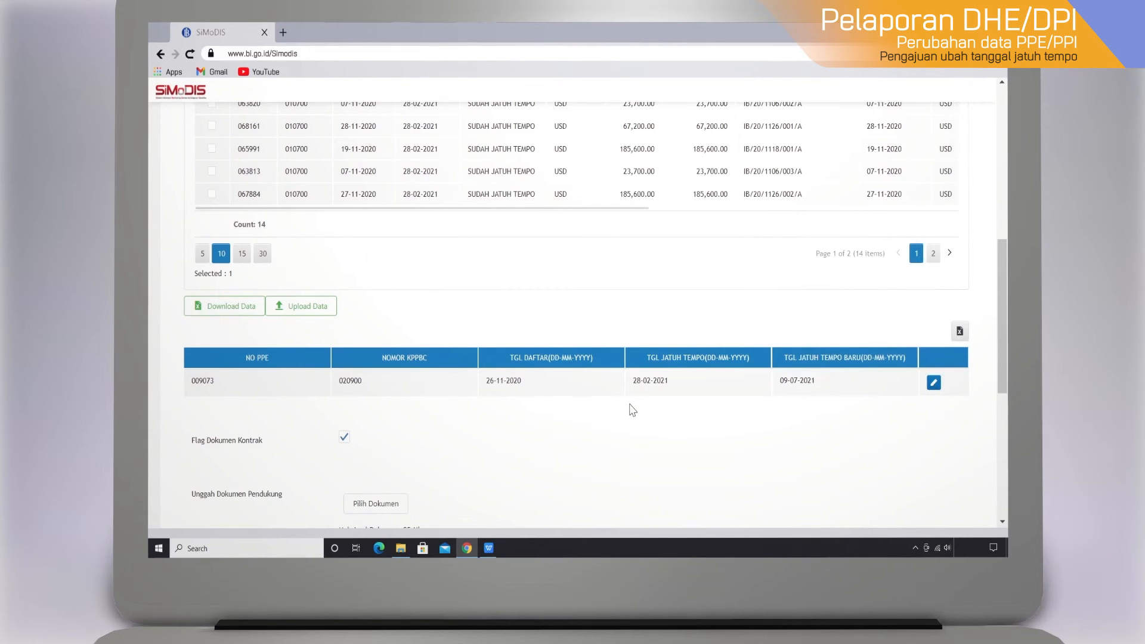
Step: Attach PELDOC20210609104333.pdf as the supporting document and submit the due date change request for PPE 009073
{"action": "scroll", "coordinate": [633, 411], "scroll_direction": "down", "scroll_amount": 2}
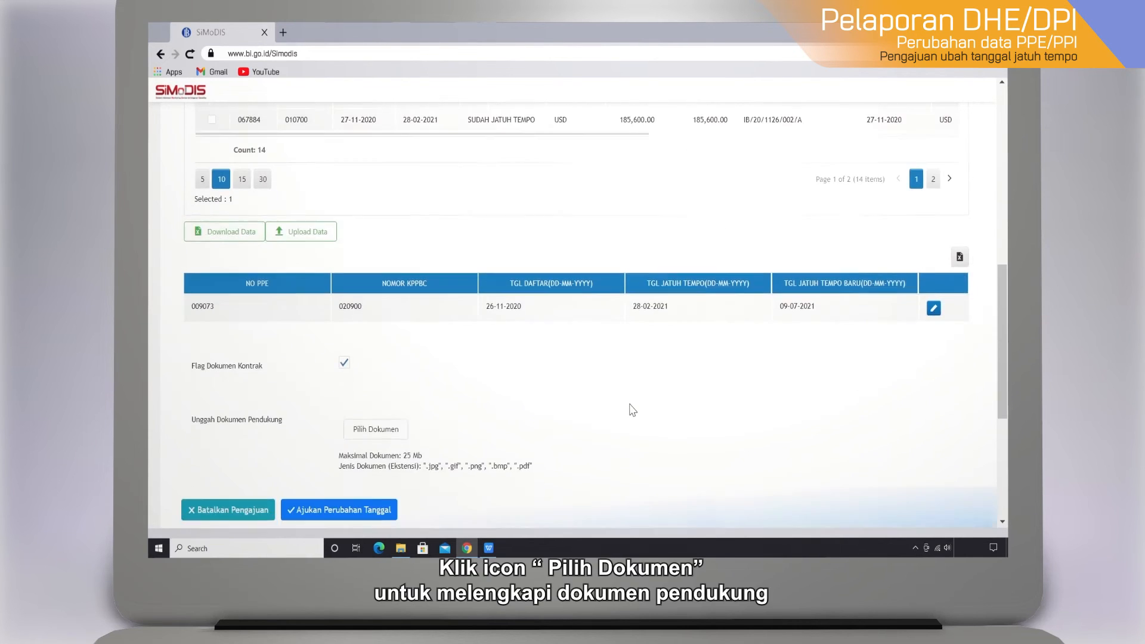
{"action": "left_click", "coordinate": [394, 430]}
{"action": "double_click", "coordinate": [510, 341]}
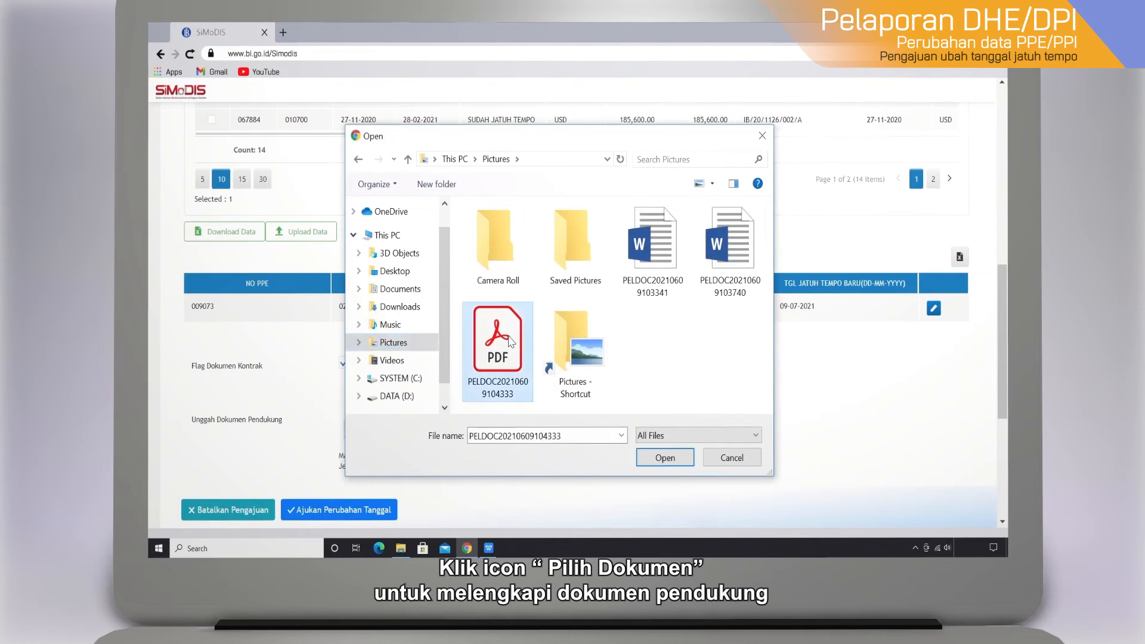
{"action": "scroll", "coordinate": [455, 383], "scroll_direction": "down", "scroll_amount": 3}
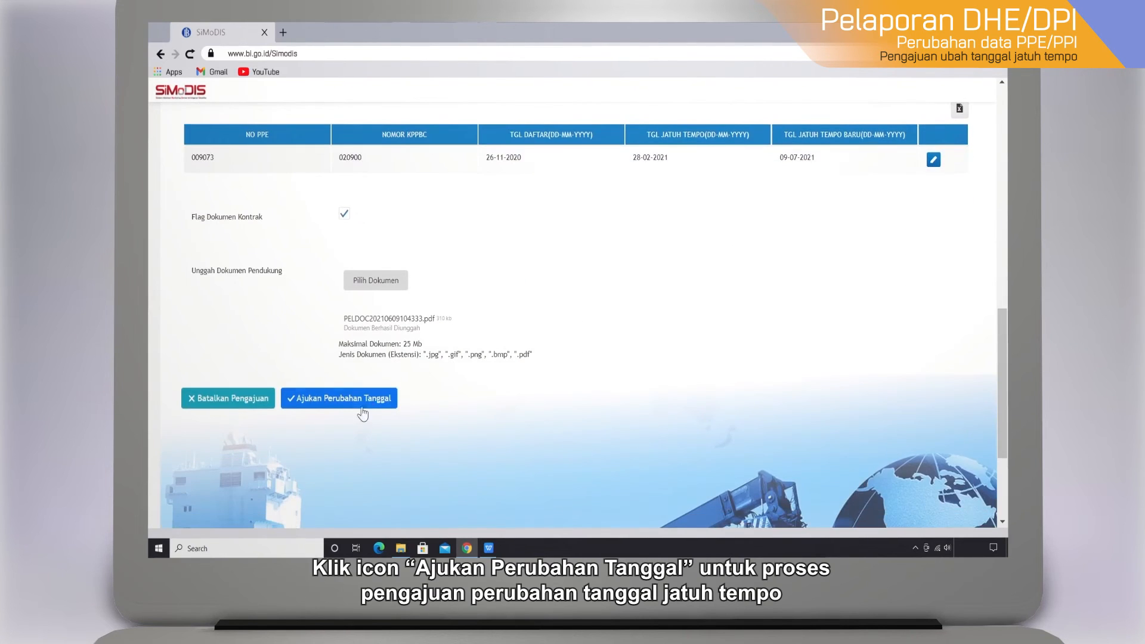
{"action": "left_click", "coordinate": [347, 399]}
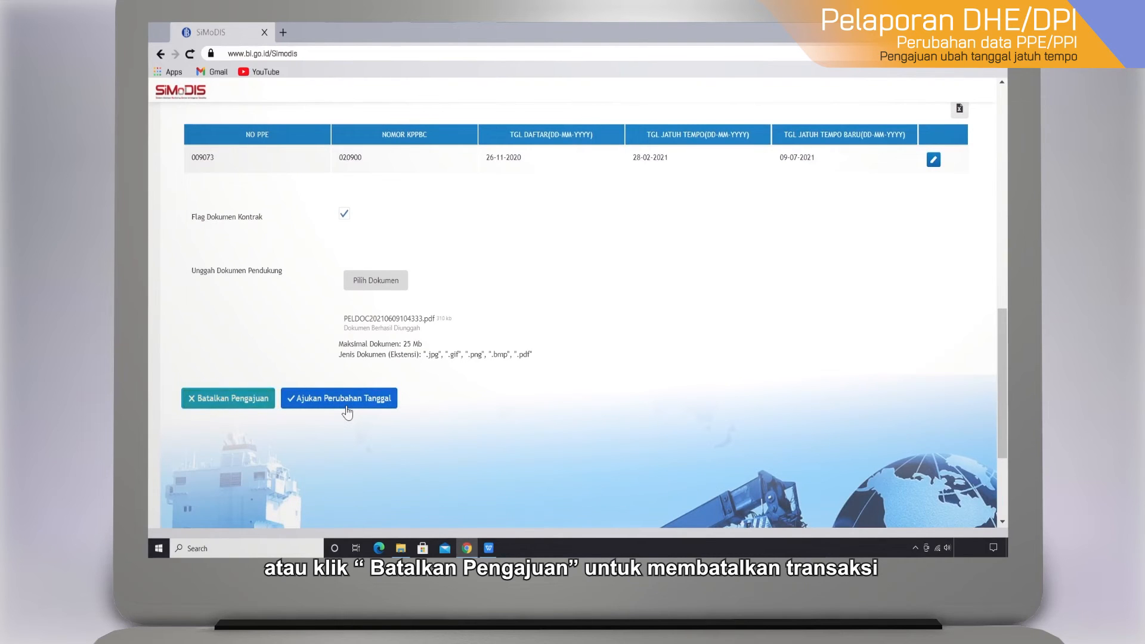
{"action": "left_click", "coordinate": [348, 406]}
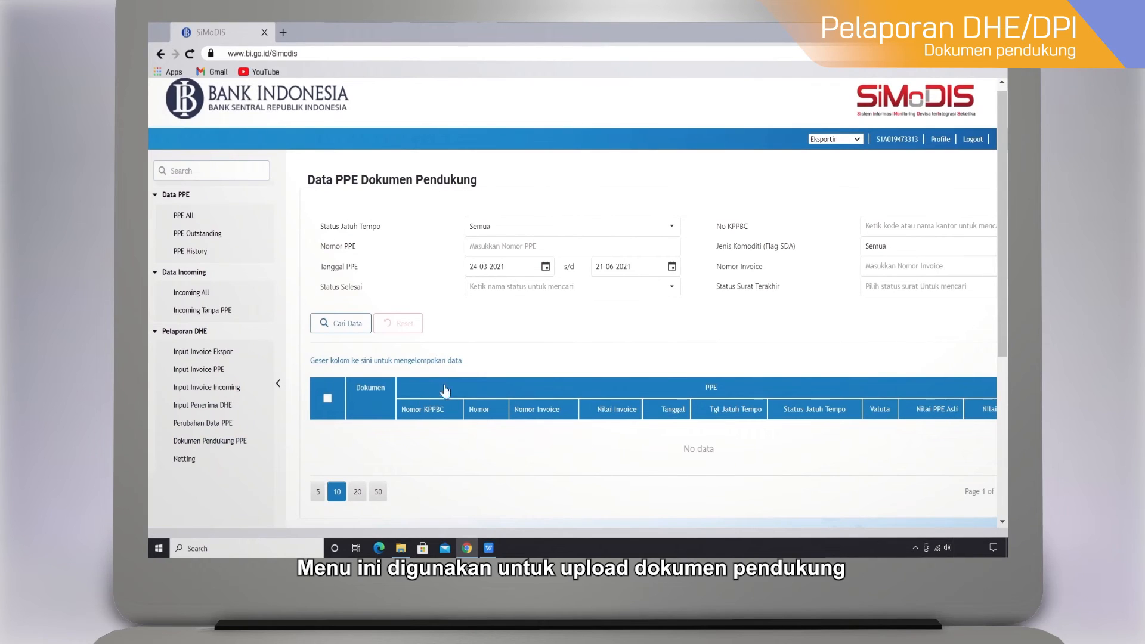
Step: Set the start of the Tanggal PPE range to 01-11-2020 in the Data PPE Dokumen Pendukung form
{"action": "left_click", "coordinate": [544, 267]}
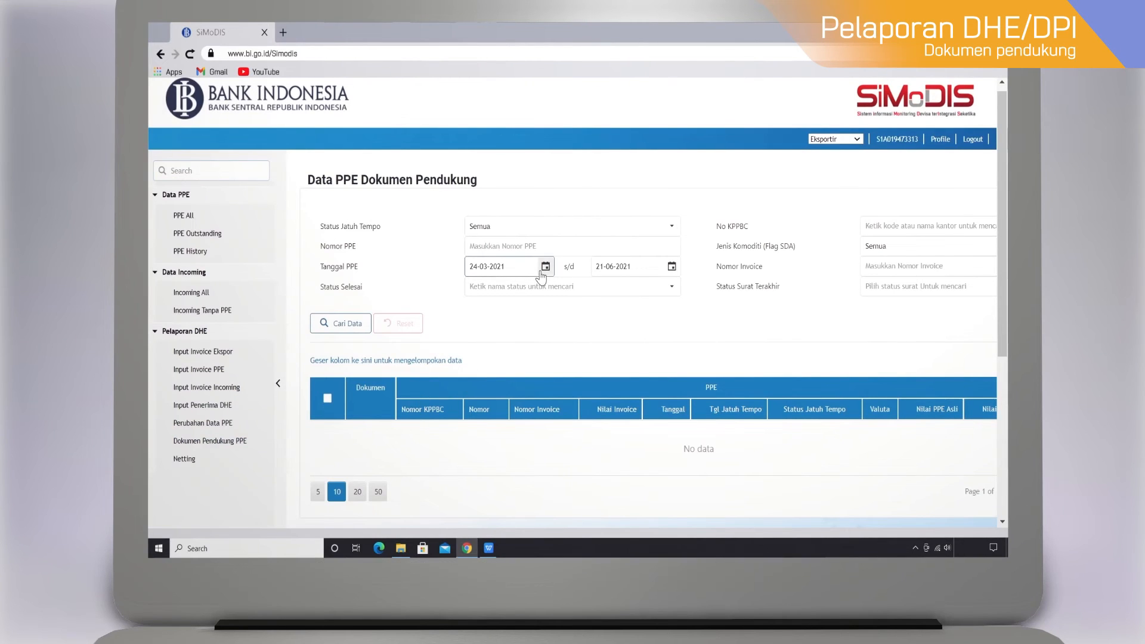
{"action": "left_click", "coordinate": [500, 304]}
{"action": "left_click", "coordinate": [489, 304]}
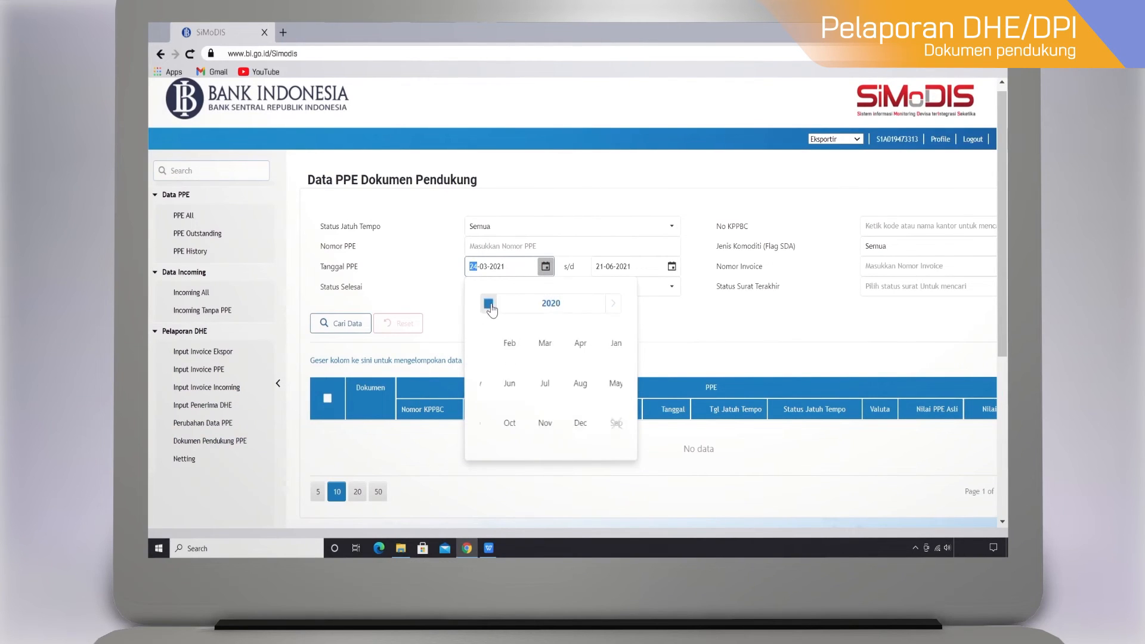
{"action": "left_click", "coordinate": [568, 423]}
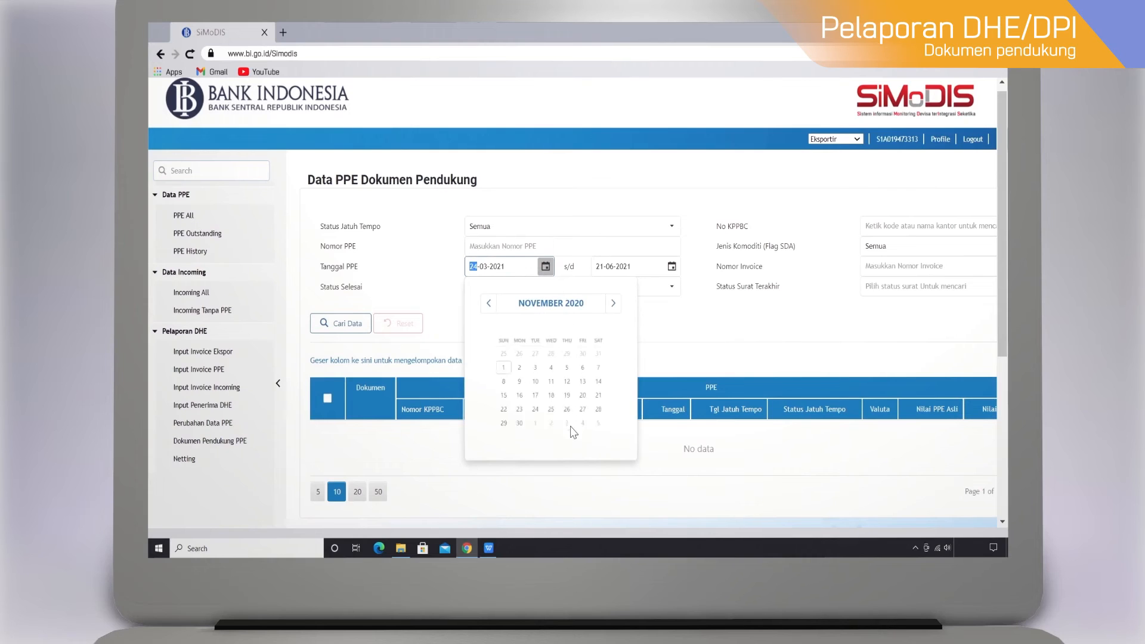
{"action": "left_click", "coordinate": [490, 364]}
Step: Set the end of the Tanggal PPE range to 31-12-2020 and search for the PPE supporting document data
{"action": "left_click", "coordinate": [671, 266]}
{"action": "left_click", "coordinate": [629, 304]}
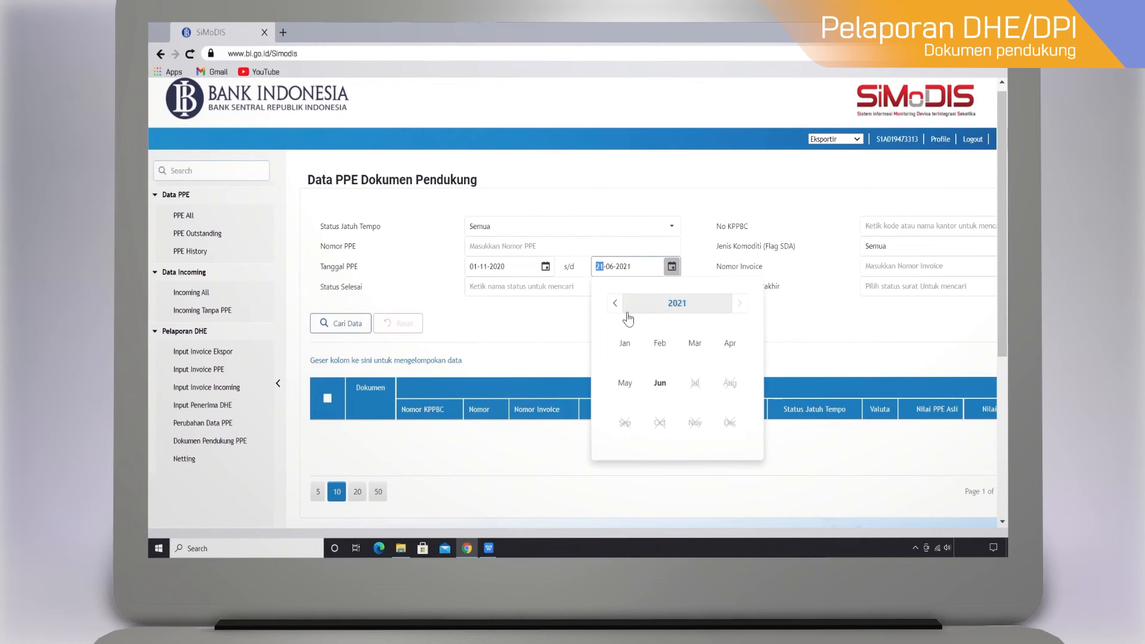
{"action": "left_click", "coordinate": [615, 303]}
{"action": "left_click", "coordinate": [731, 423]}
{"action": "left_click", "coordinate": [695, 415]}
{"action": "left_click", "coordinate": [334, 324]}
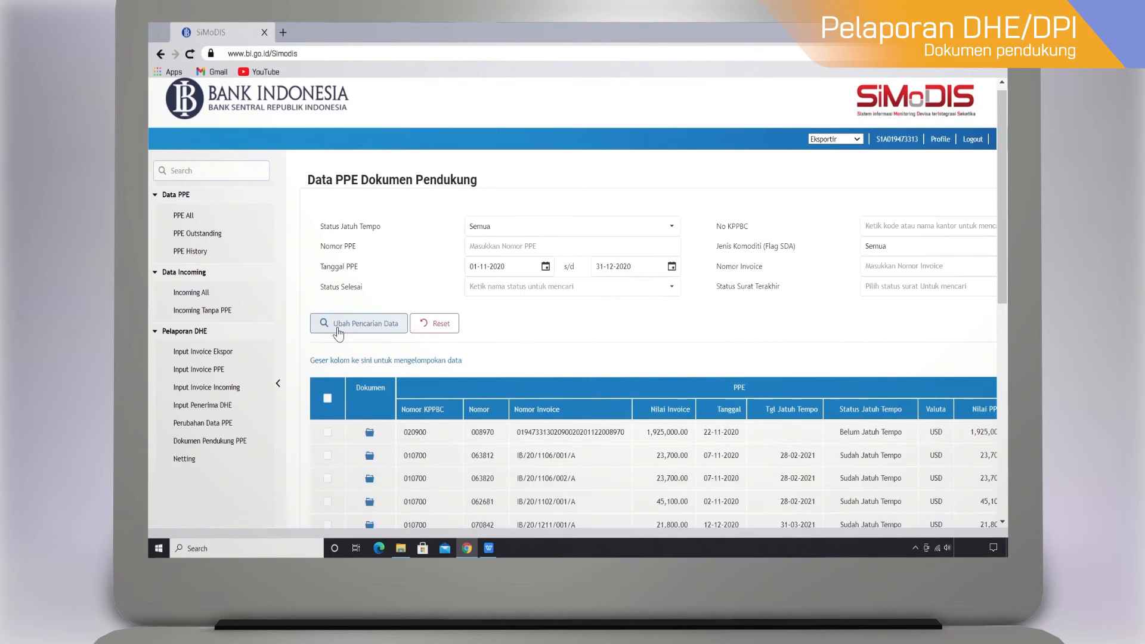
Step: Open the supporting document list of PPE 008970 and add a new entry with PPE as the Jenis Dokumen
{"action": "scroll", "coordinate": [340, 334], "scroll_direction": "down", "scroll_amount": 2}
{"action": "scroll", "coordinate": [345, 341], "scroll_direction": "down", "scroll_amount": 1}
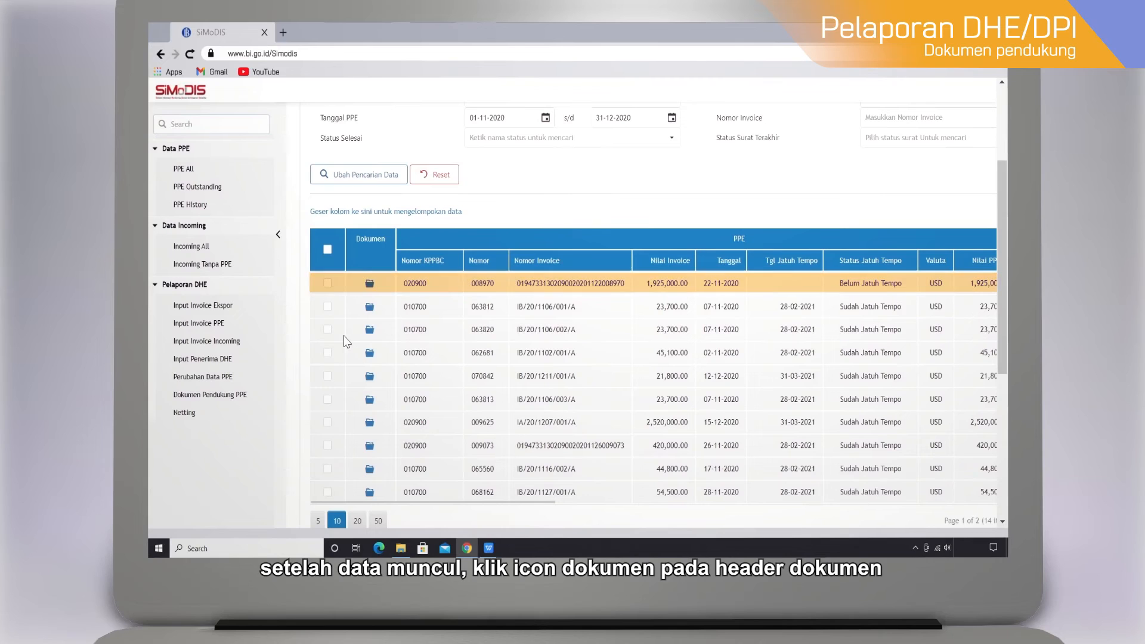
{"action": "left_click", "coordinate": [372, 290]}
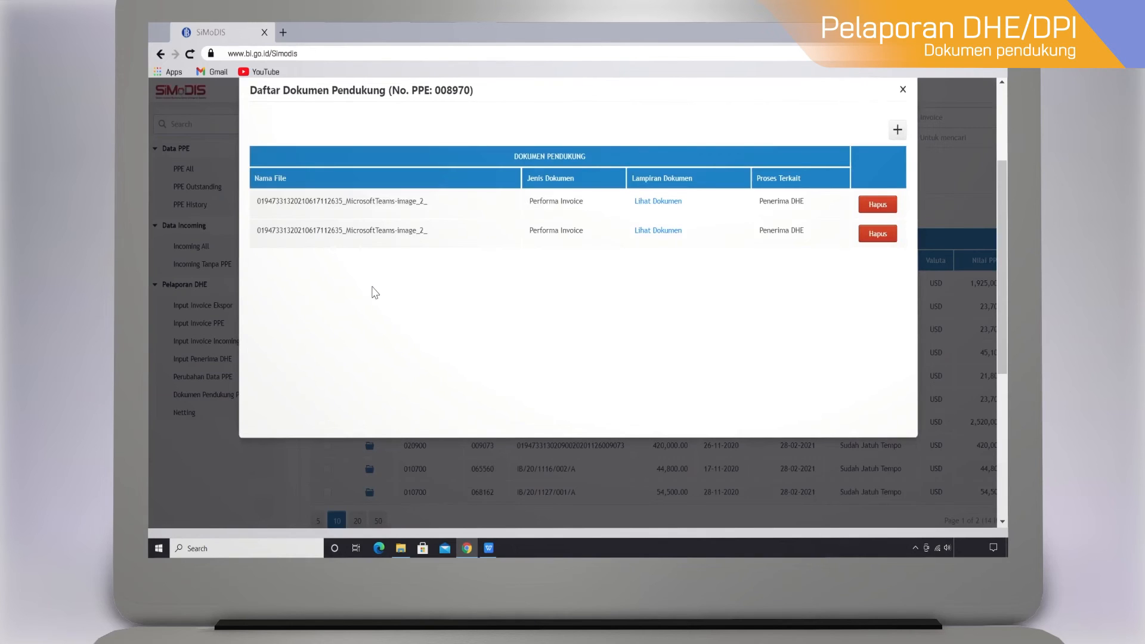
{"action": "left_click", "coordinate": [897, 131]}
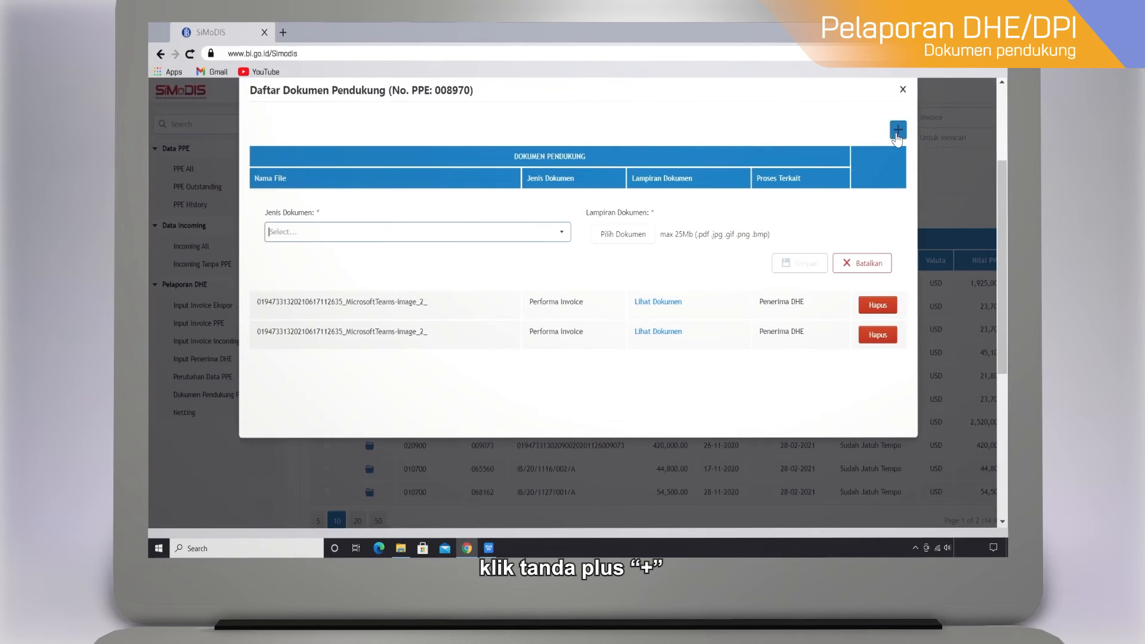
{"action": "left_click", "coordinate": [562, 232]}
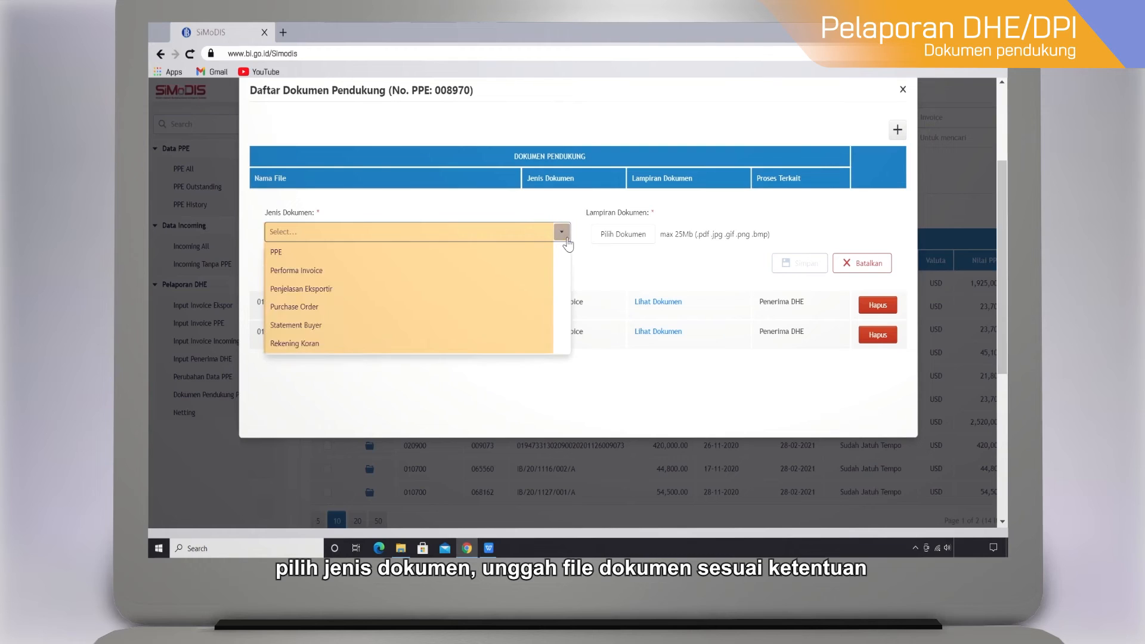
{"action": "left_click", "coordinate": [552, 254]}
Step: Upload PELDOC20210609104333.pdf as the new entry's attachment, save it, and close the supporting document list
{"action": "left_click", "coordinate": [635, 239]}
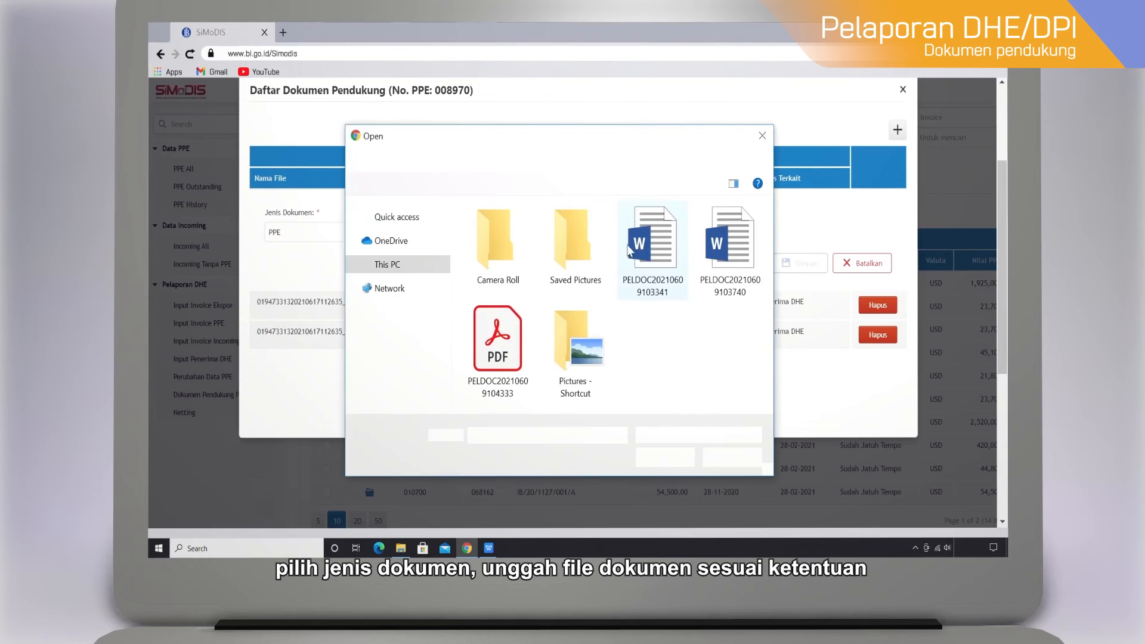
{"action": "double_click", "coordinate": [514, 325]}
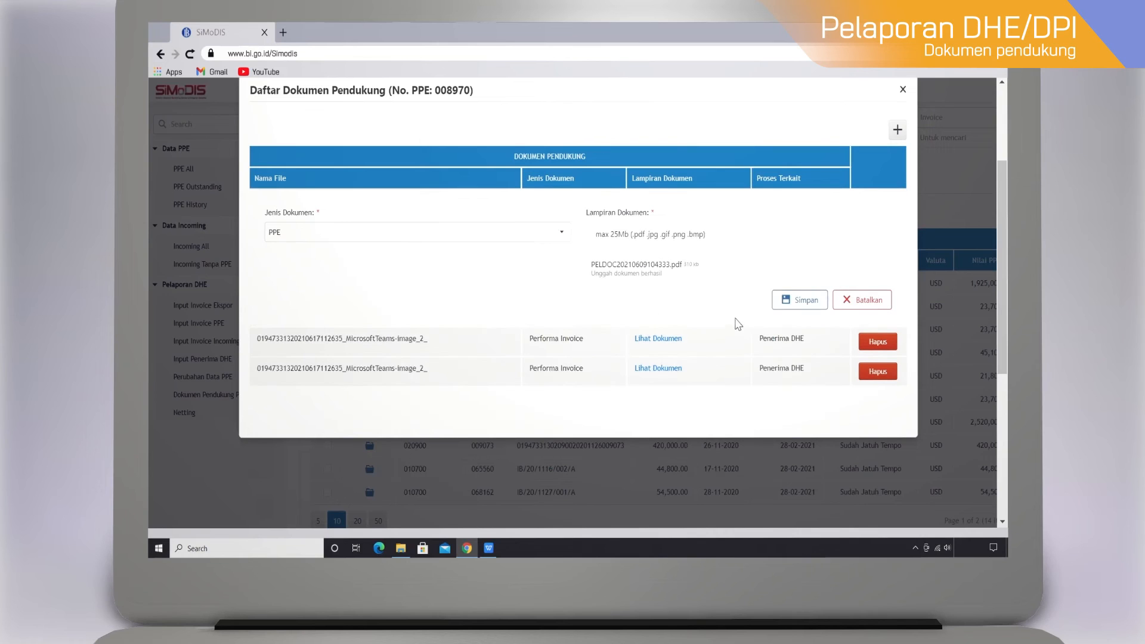
{"action": "left_click", "coordinate": [799, 304]}
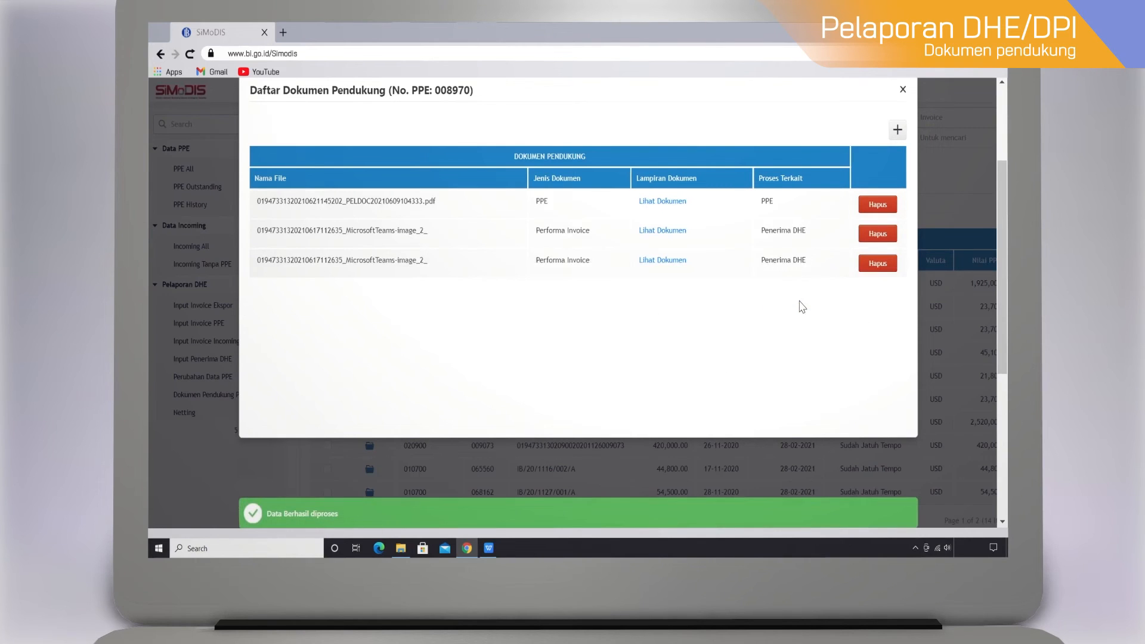
{"action": "left_click", "coordinate": [902, 91]}
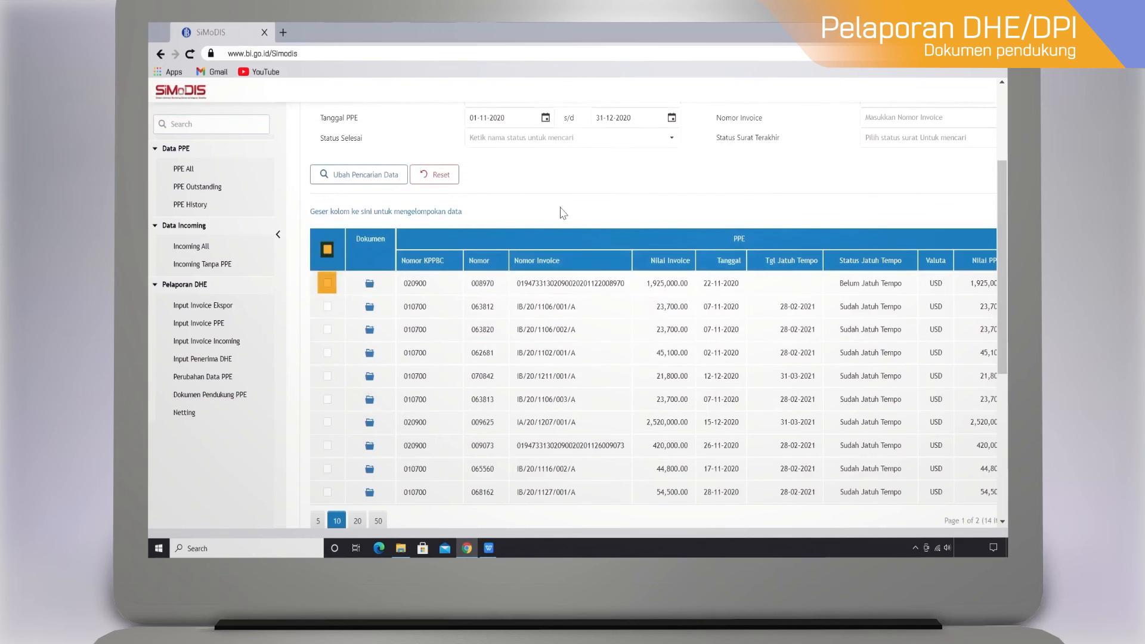
Step: Select PPE 063812 and 063820 in the table and start adding a supporting document to all selected PPE
{"action": "left_click", "coordinate": [327, 306]}
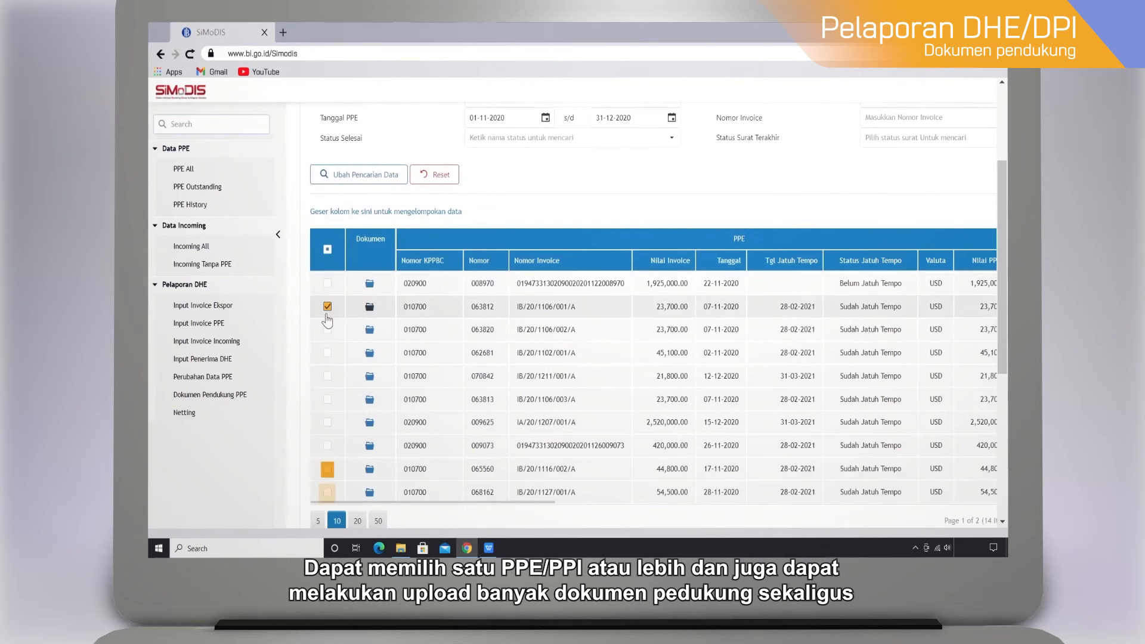
{"action": "left_click", "coordinate": [327, 330]}
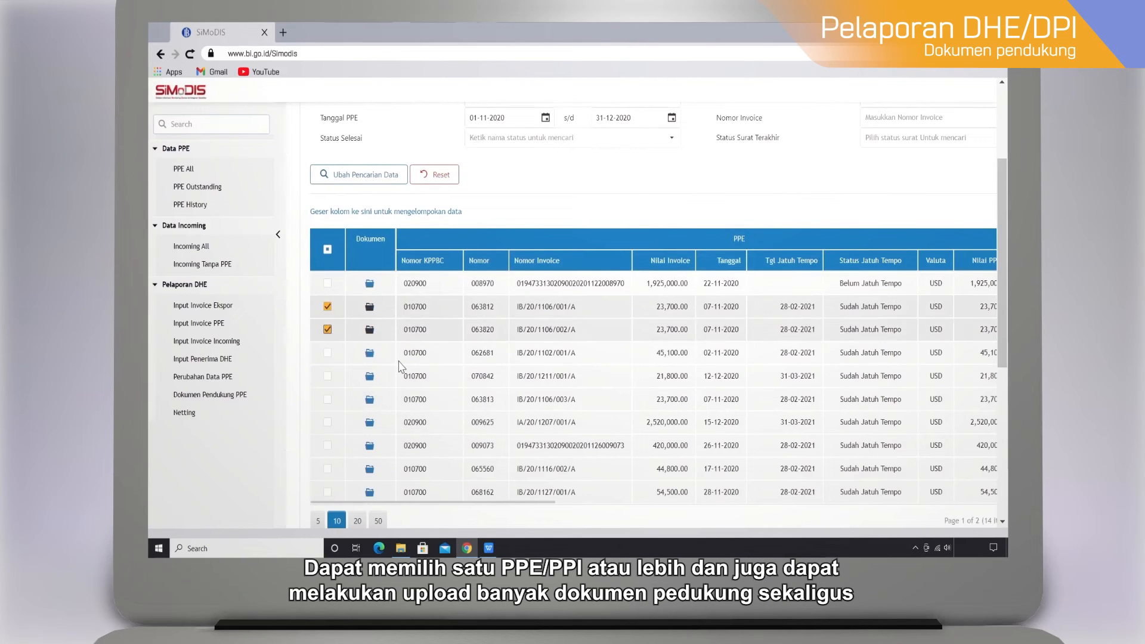
{"action": "scroll", "coordinate": [400, 367], "scroll_direction": "down", "scroll_amount": 3}
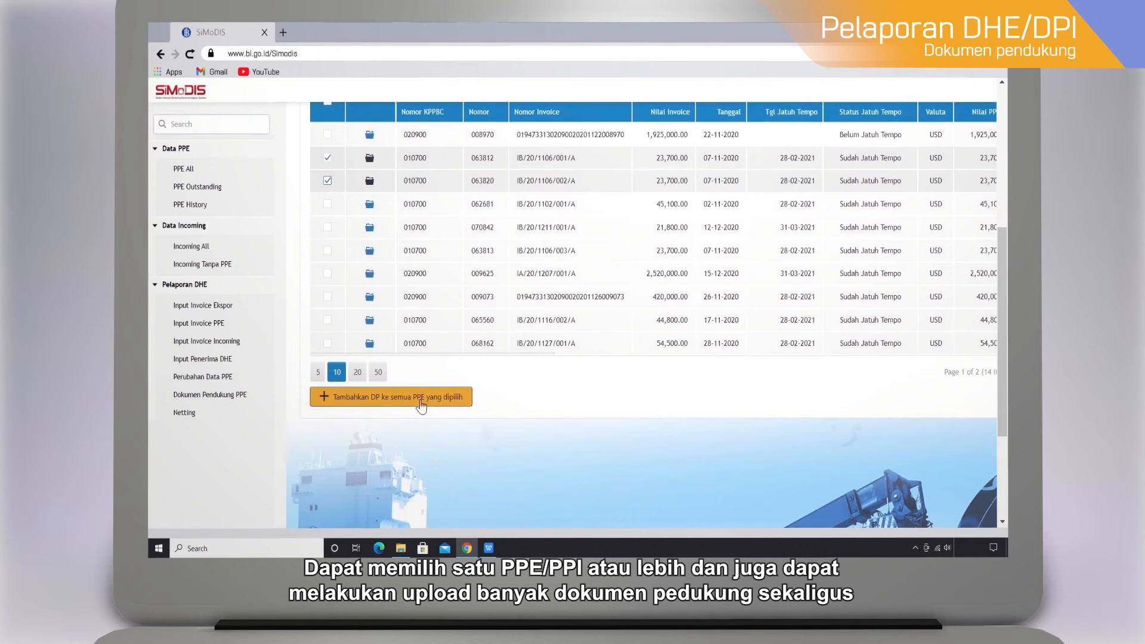
{"action": "left_click", "coordinate": [421, 402]}
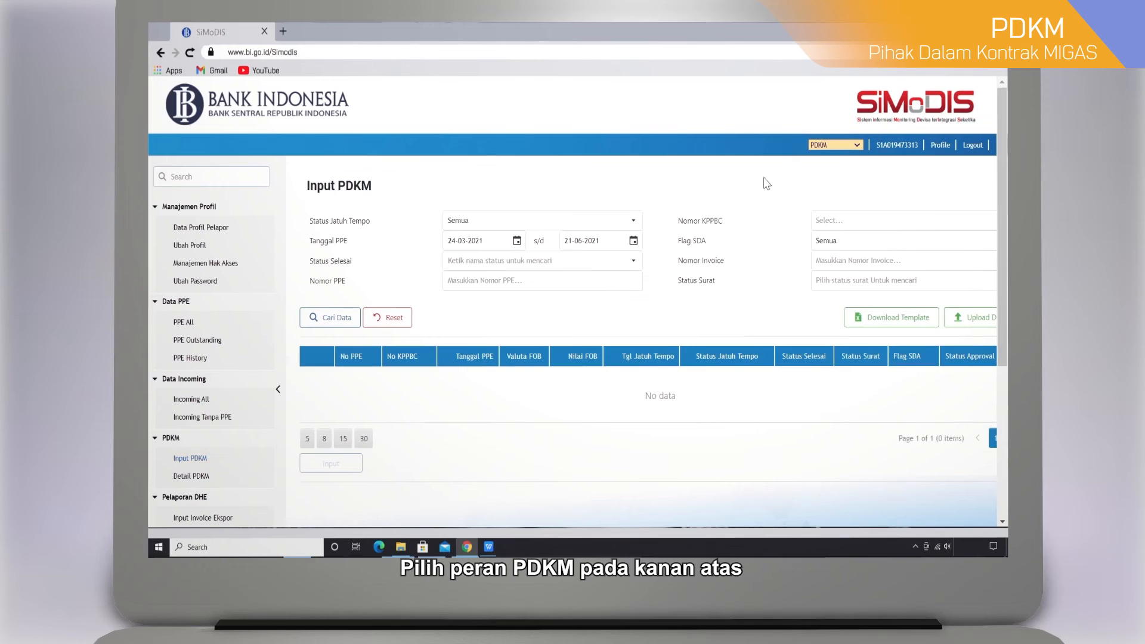
Step: Switch the active role to PDKM and open the Input PDKM form
{"action": "left_click", "coordinate": [857, 145]}
{"action": "left_click", "coordinate": [859, 211]}
{"action": "left_click", "coordinate": [176, 459]}
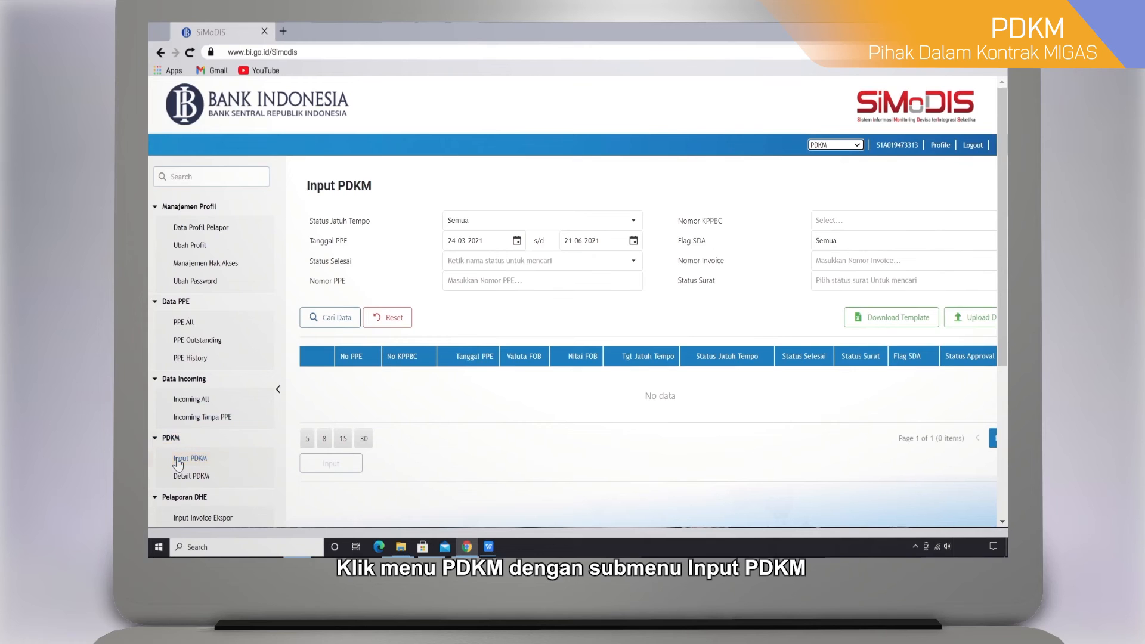
{"action": "left_click", "coordinate": [178, 464]}
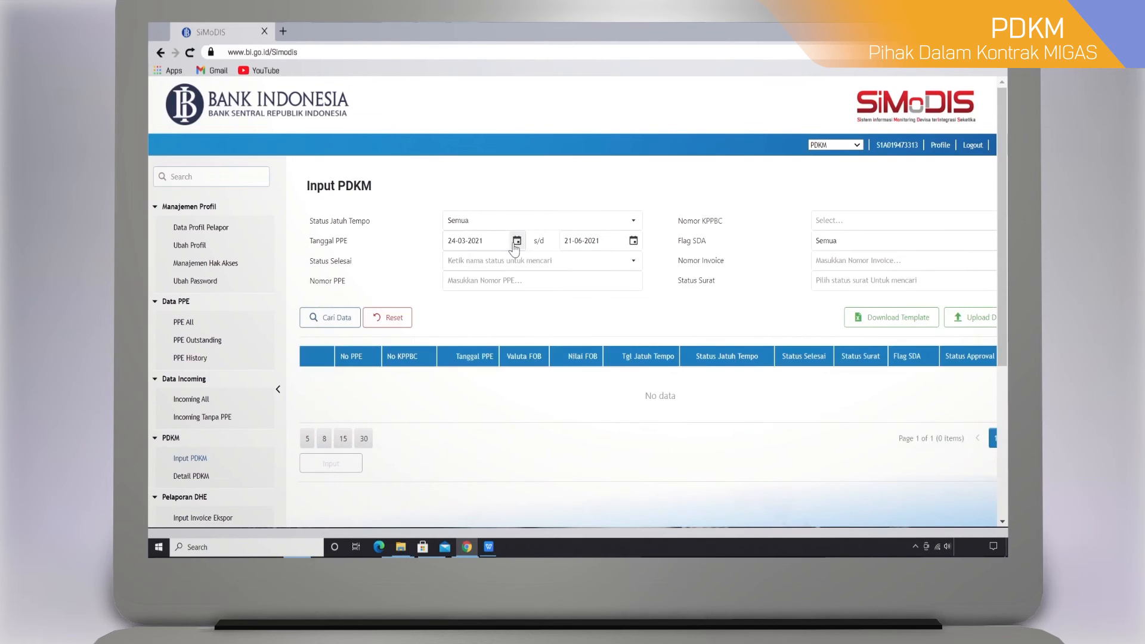
Step: Set the start of the Tanggal PPE range to 01-11-2020 in the Input PDKM form
{"action": "left_click", "coordinate": [516, 241]}
{"action": "left_click", "coordinate": [467, 277]}
{"action": "left_click", "coordinate": [487, 278]}
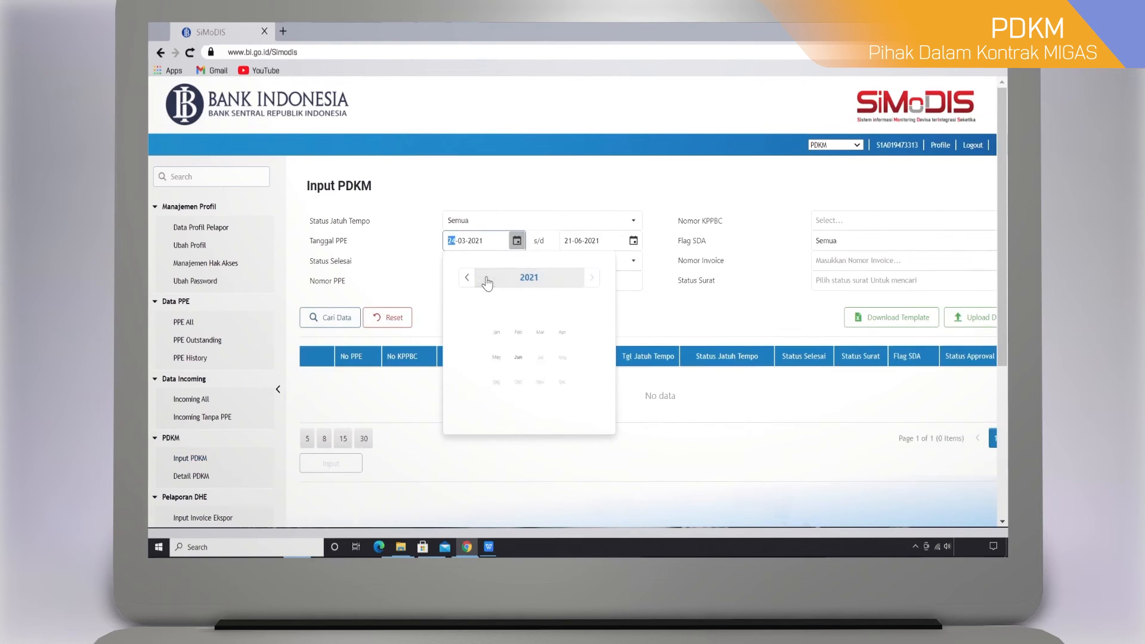
{"action": "left_click", "coordinate": [466, 277]}
{"action": "left_click", "coordinate": [545, 393]}
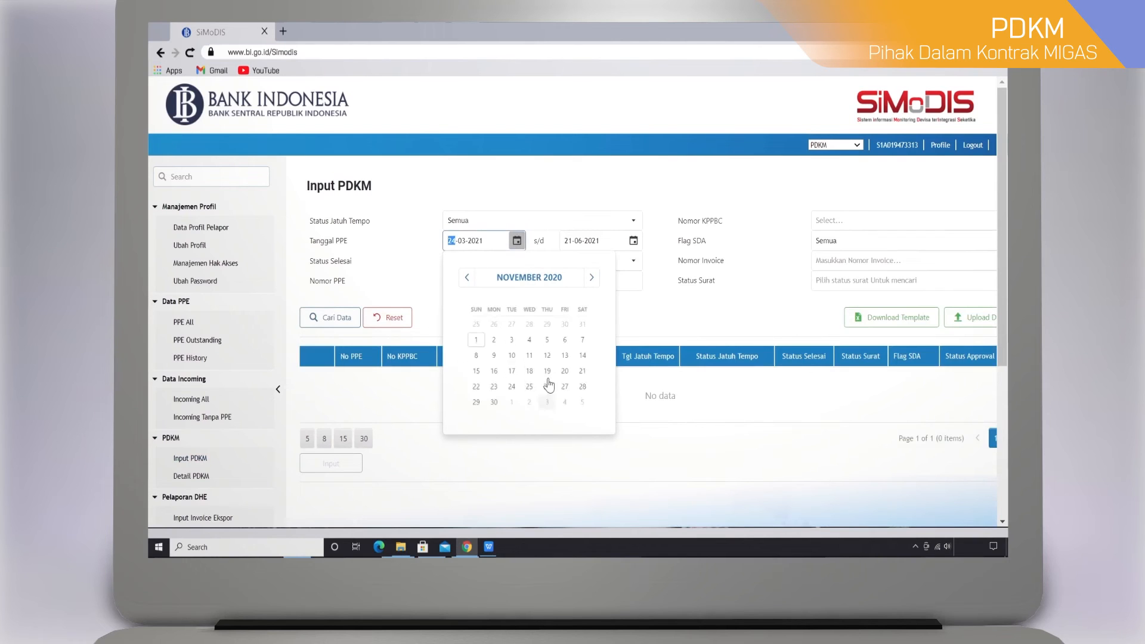
{"action": "left_click", "coordinate": [475, 339]}
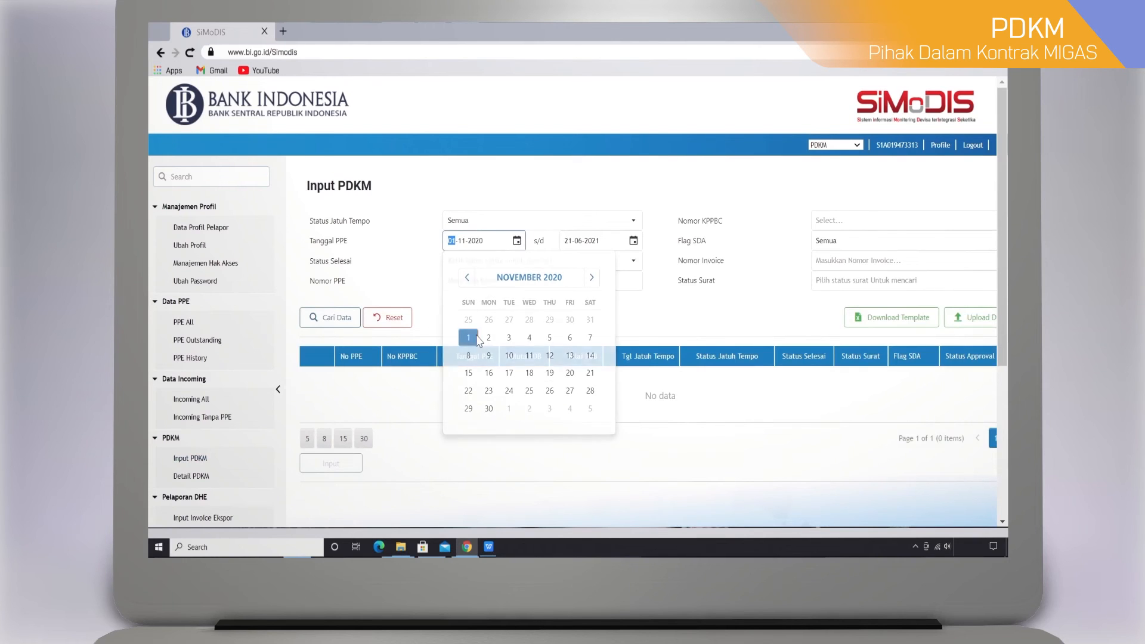
Step: Set the end of the Tanggal PPE range to 31-12-2020 and search for the PDKM data
{"action": "left_click", "coordinate": [633, 241]}
{"action": "left_click", "coordinate": [620, 278]}
{"action": "left_click", "coordinate": [584, 278]}
{"action": "left_click", "coordinate": [692, 400]}
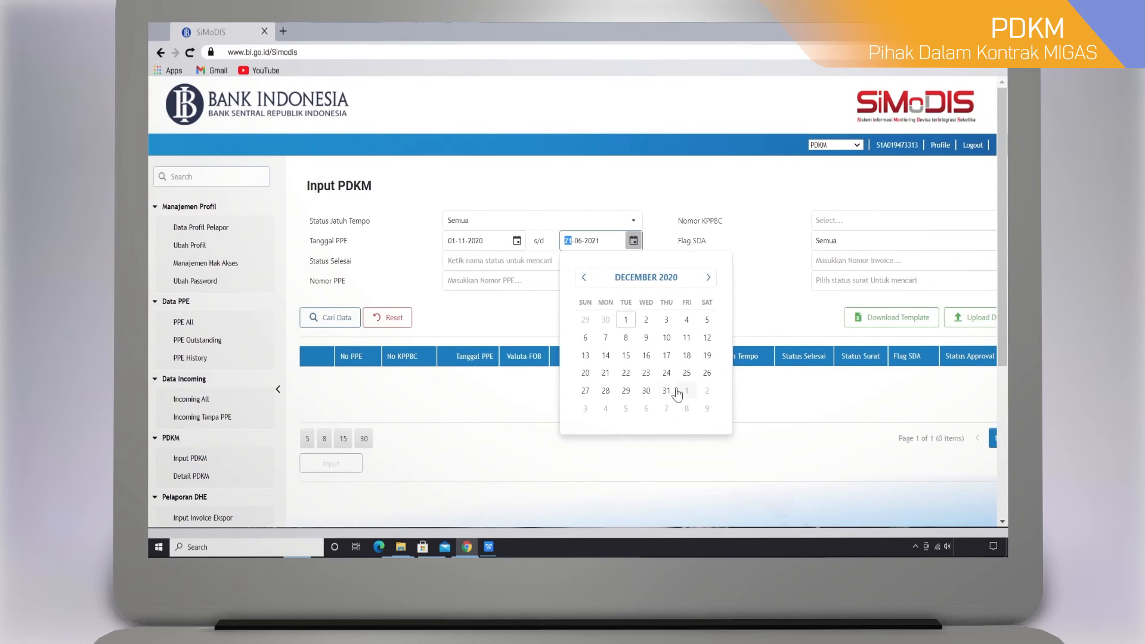
{"action": "left_click", "coordinate": [669, 391]}
{"action": "left_click", "coordinate": [335, 316]}
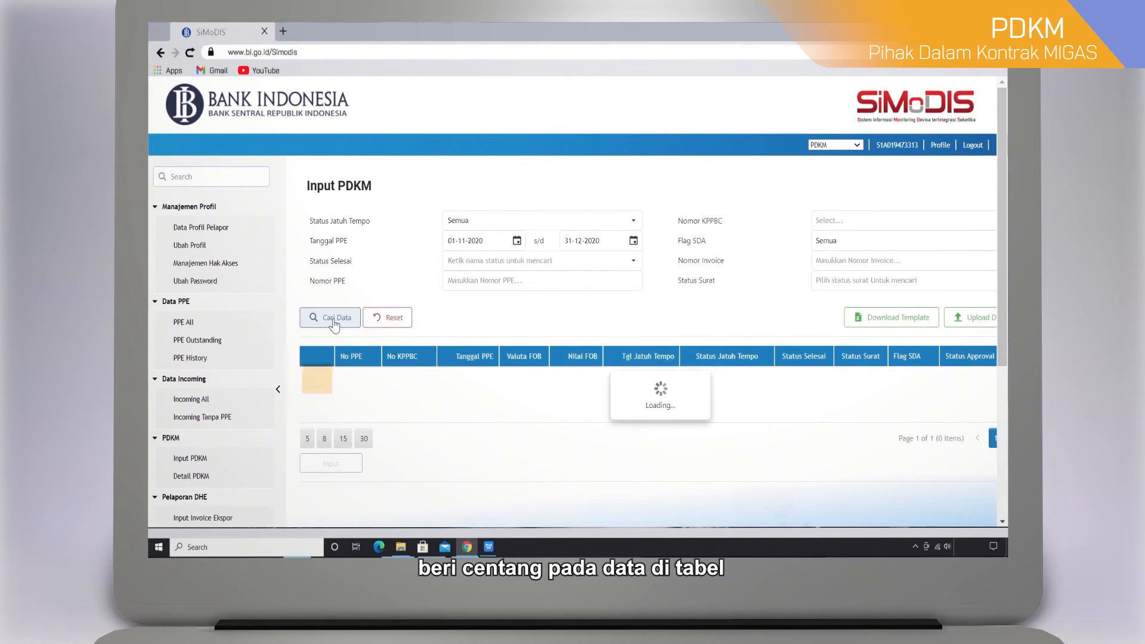
Step: Select PPE 009625 in the search results and open its PDKM input page
{"action": "scroll", "coordinate": [319, 298], "scroll_direction": "down", "scroll_amount": 3}
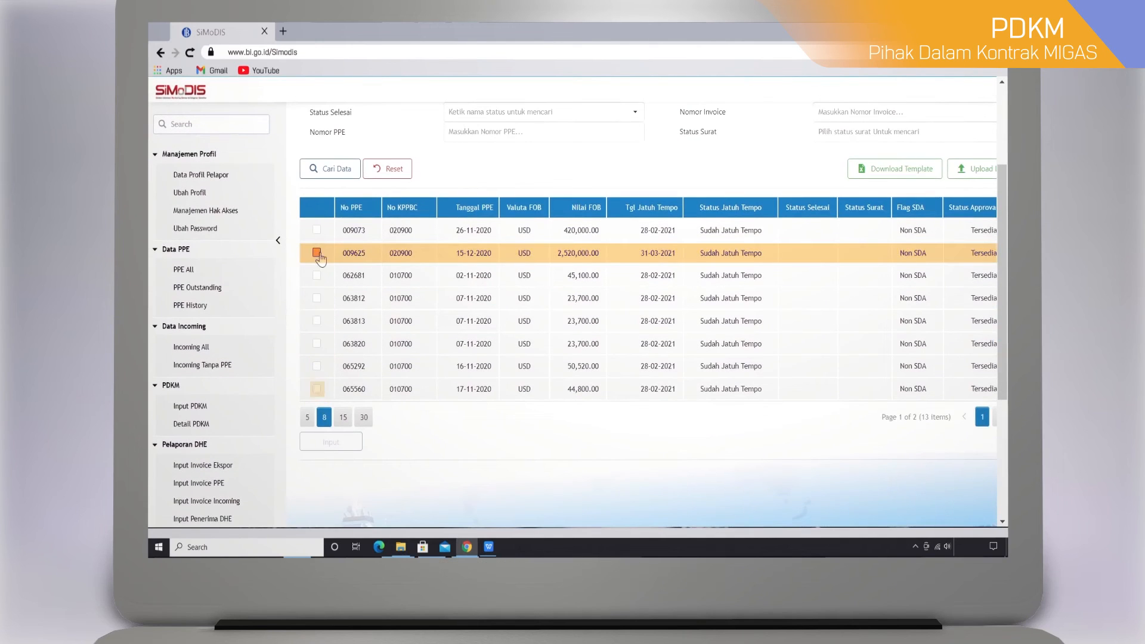
{"action": "left_click", "coordinate": [317, 253]}
{"action": "left_click", "coordinate": [331, 443]}
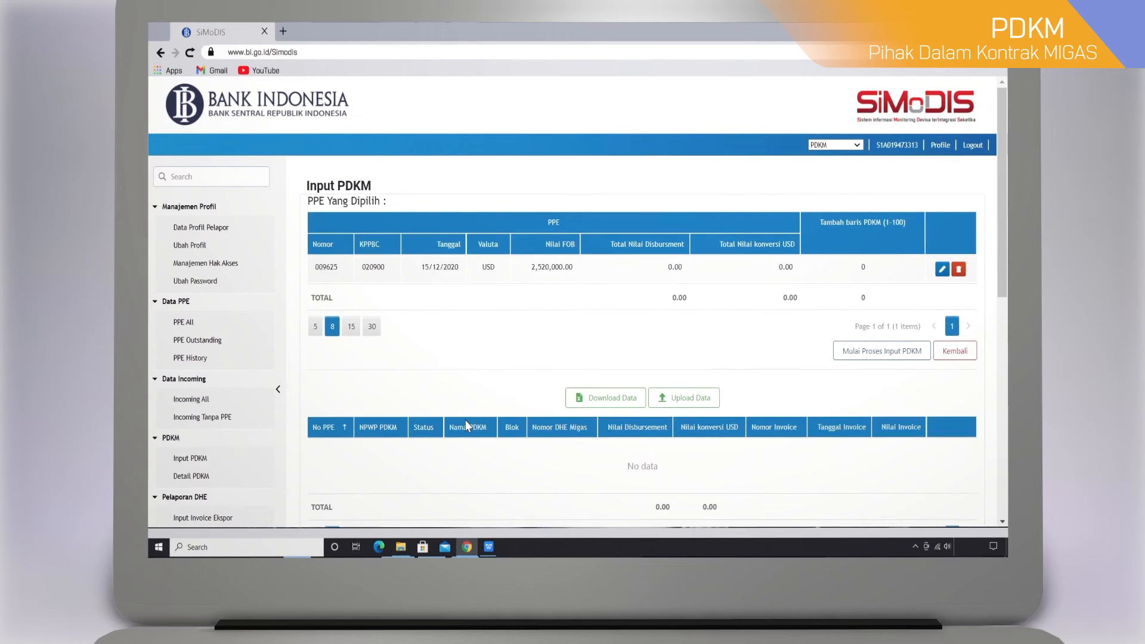
Step: Save PPE 009625 with a Total Nilai Disbursment of 2,000,000 and 1 PDKM row, and start the PDKM input process
{"action": "left_click", "coordinate": [942, 269]}
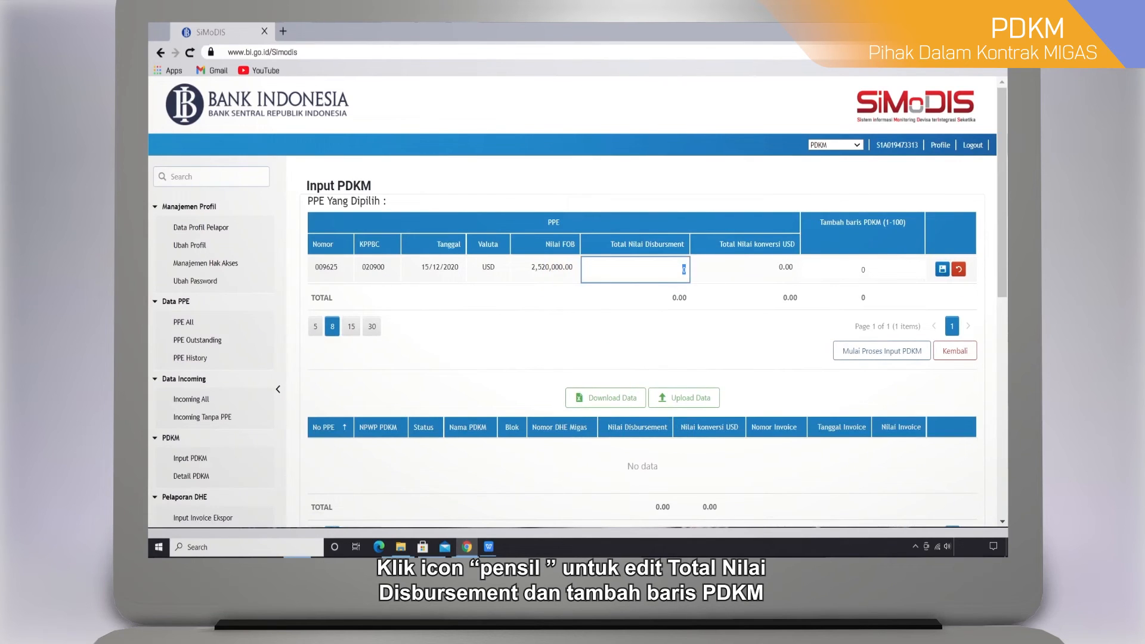
{"action": "type", "text": "2,000,000"}
{"action": "left_click", "coordinate": [864, 270]}
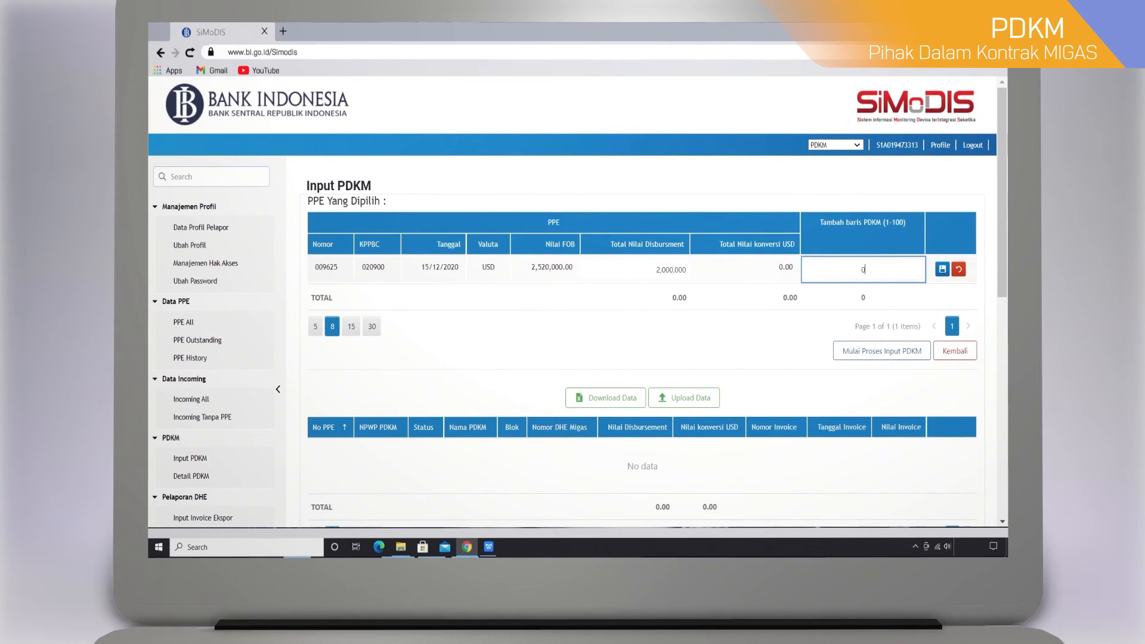
{"action": "left_click", "coordinate": [942, 268]}
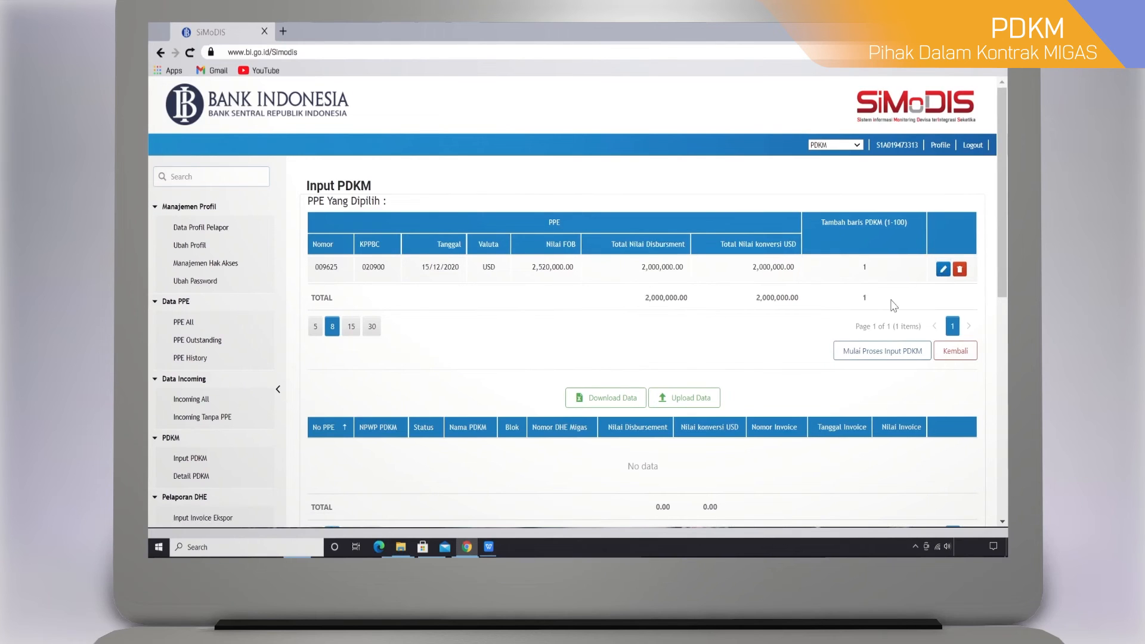
{"action": "left_click", "coordinate": [867, 352]}
Step: Edit the new PDKM row, entering the NPWP number, PT ABC as Nama PDKM and AA as Blok
{"action": "scroll", "coordinate": [868, 356], "scroll_direction": "down", "scroll_amount": 2}
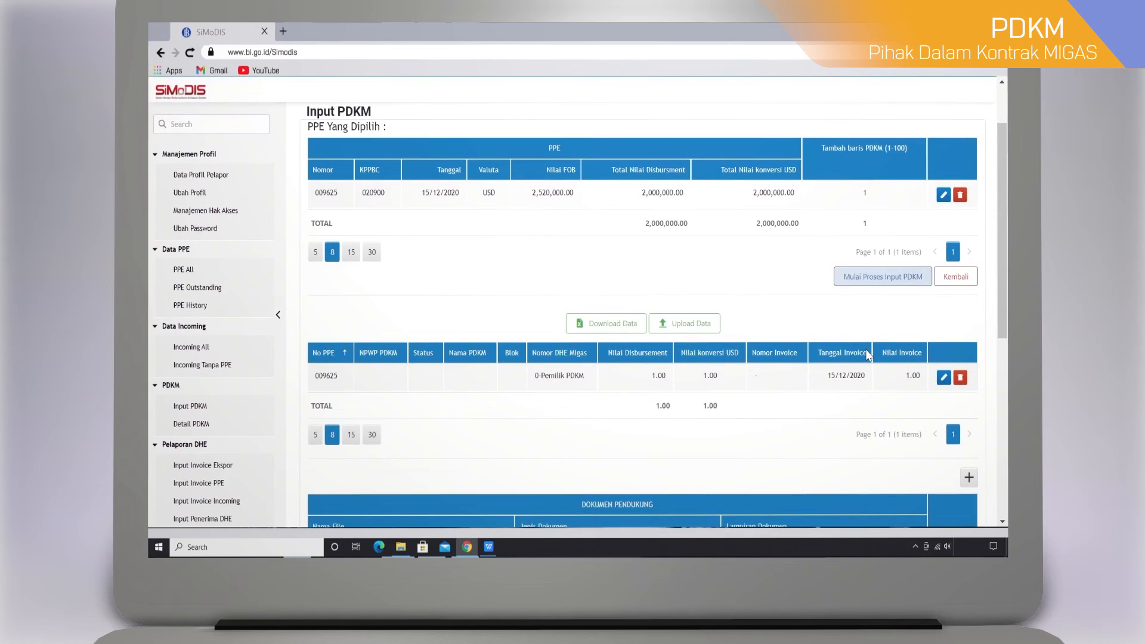
{"action": "left_click", "coordinate": [942, 378]}
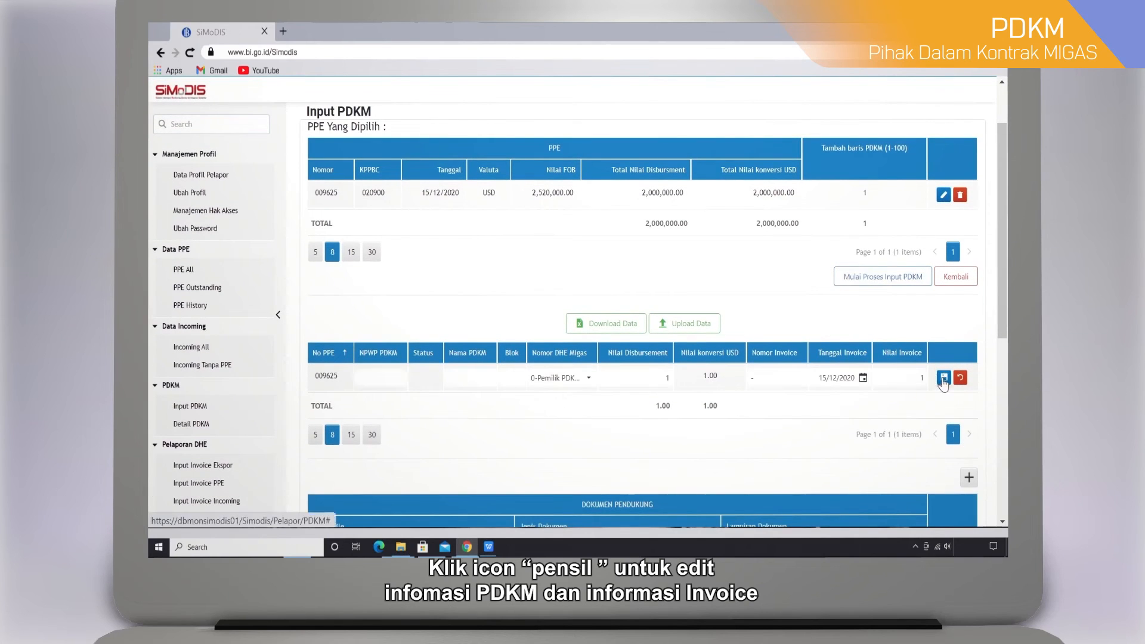
{"action": "type", "text": "12356"}
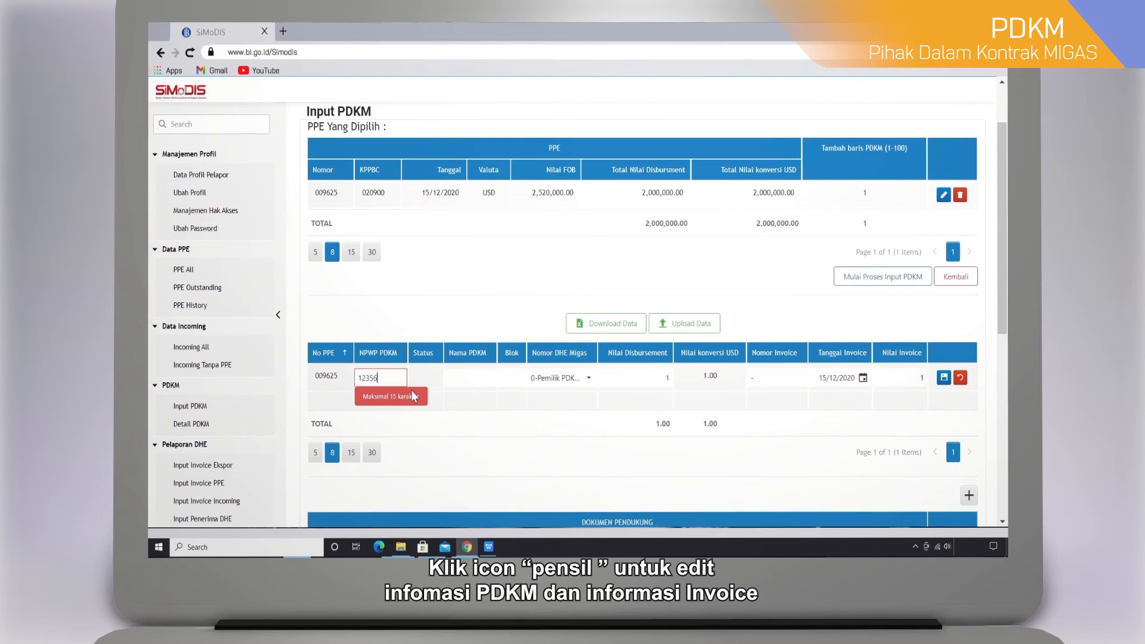
{"action": "type", "text": "7891234"}
{"action": "key", "text": "Tab"}
{"action": "type", "text": "P"}
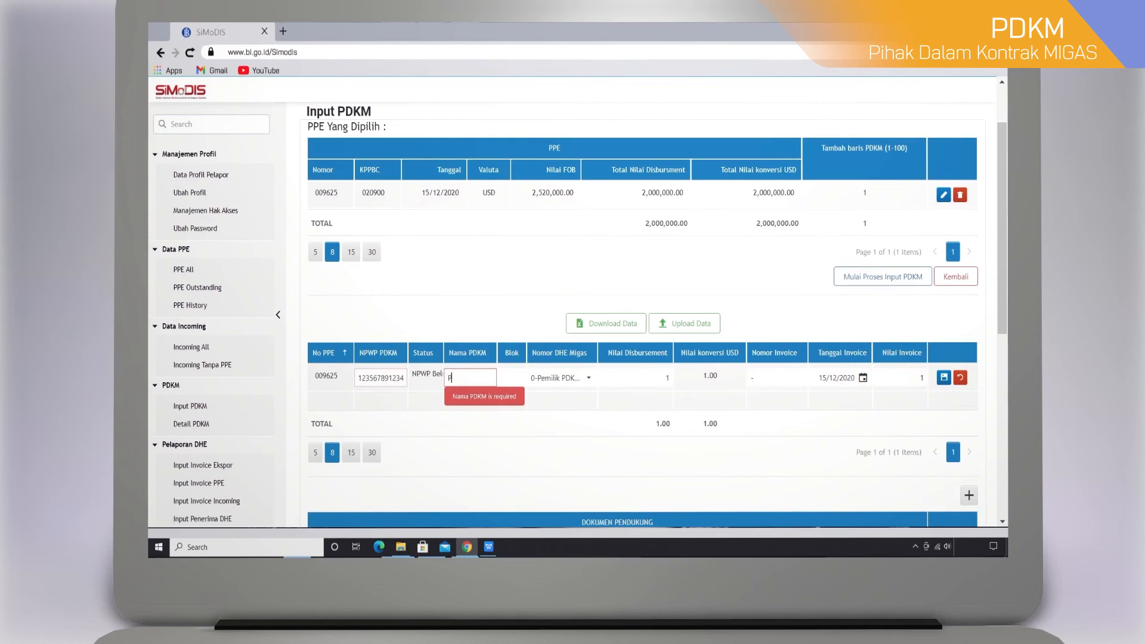
{"action": "key", "text": "Tab"}
{"action": "type", "text": "AA"}
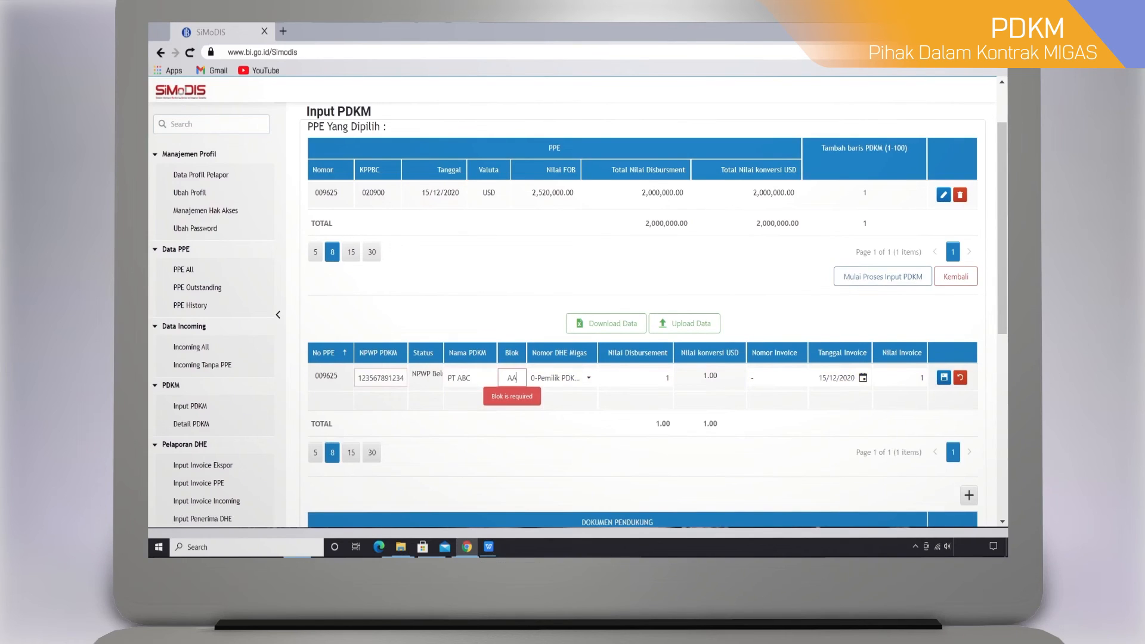
Step: Set the PDKM row's Nilai Disbursement to 2,000,000 and Nomor Invoice to 123ABC, and save the row
{"action": "left_click", "coordinate": [582, 386]}
{"action": "key", "text": "Tab"}
{"action": "type", "text": "2,000,000"}
{"action": "key", "text": "Tab"}
{"action": "type", "text": "1"}
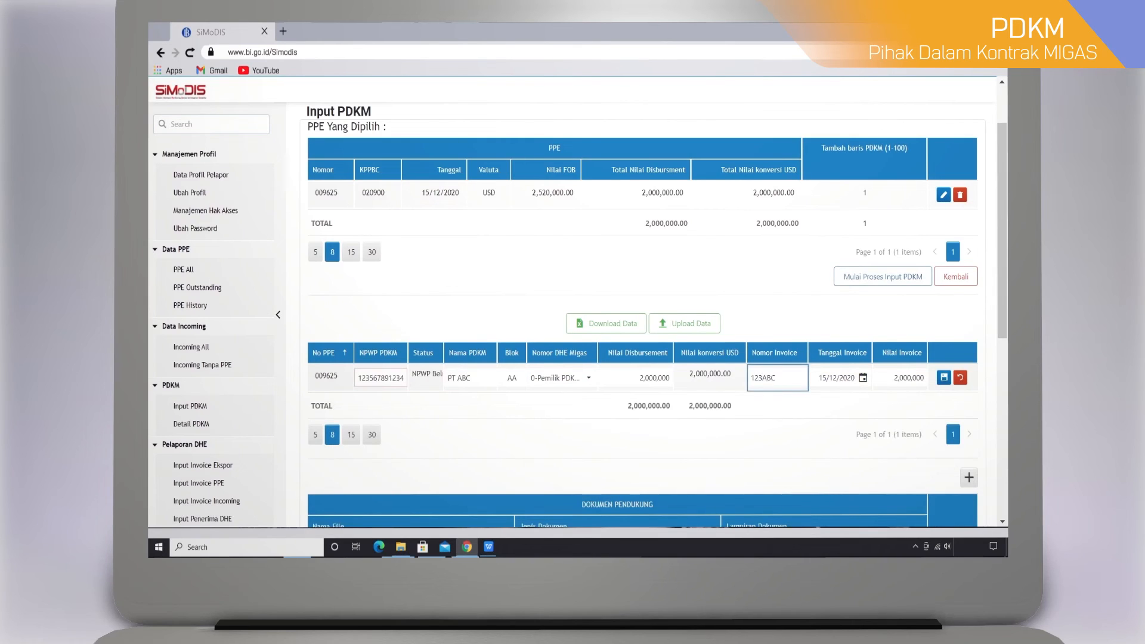
{"action": "left_click", "coordinate": [942, 378]}
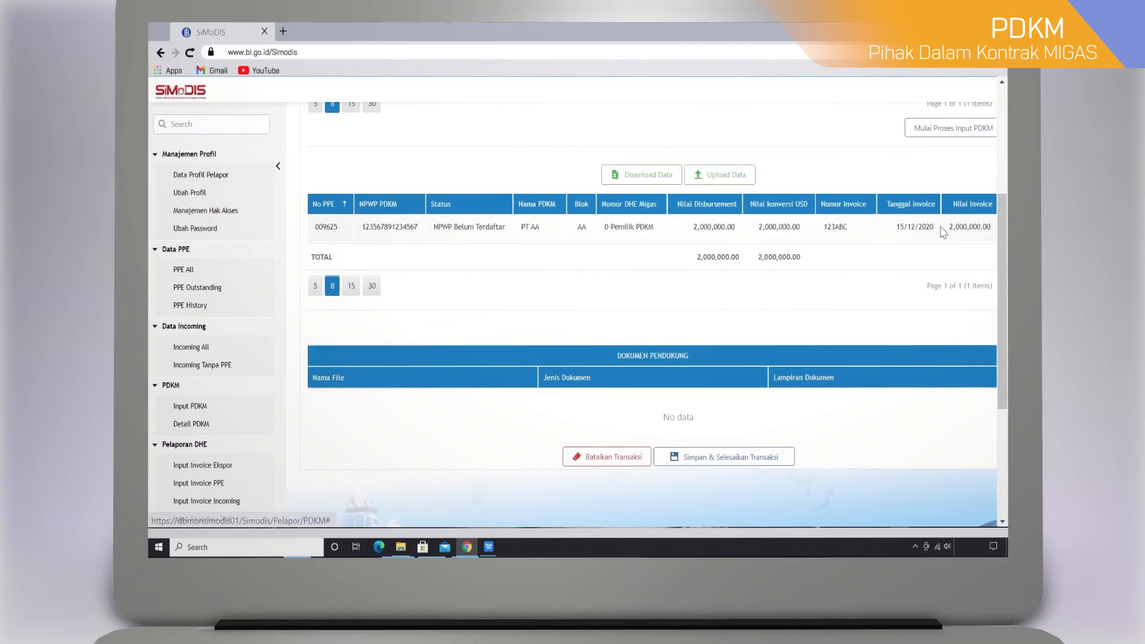
Step: Collapse the side navigation and add a supporting document entry with PPE as the Jenis Dokumen
{"action": "left_click", "coordinate": [279, 167]}
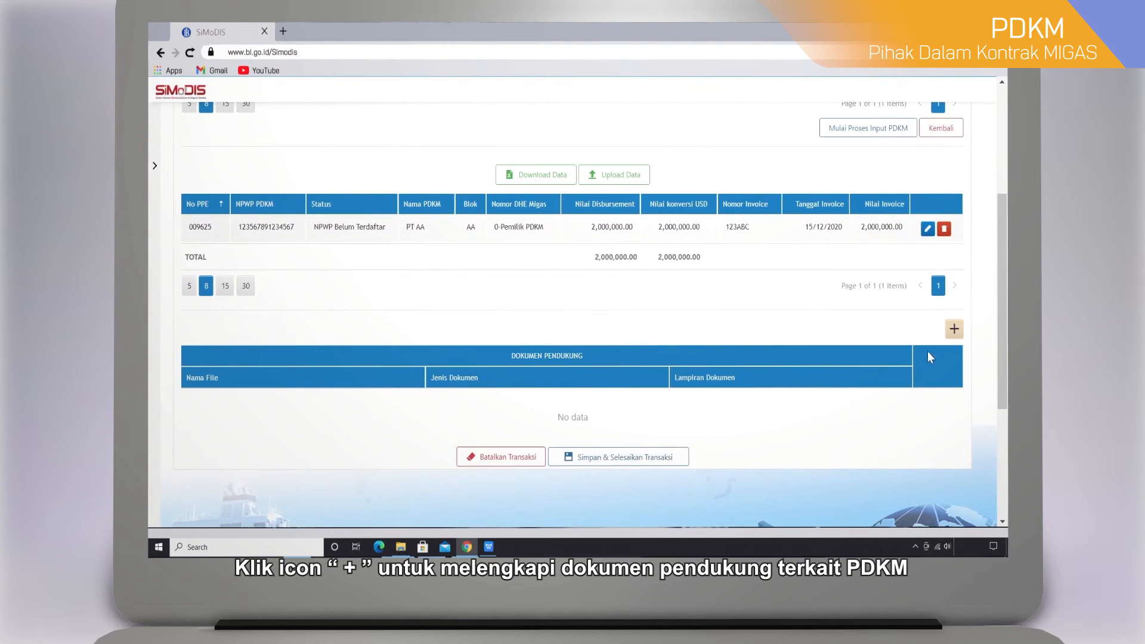
{"action": "left_click", "coordinate": [955, 330]}
{"action": "scroll", "coordinate": [857, 352], "scroll_direction": "down", "scroll_amount": 1}
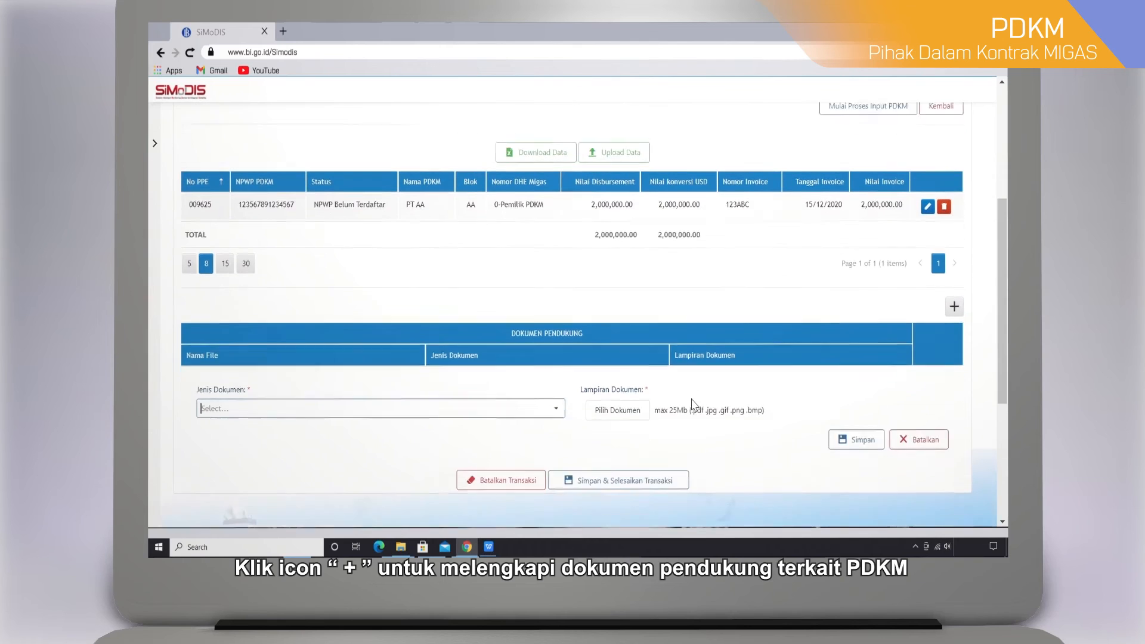
{"action": "left_click", "coordinate": [552, 361]}
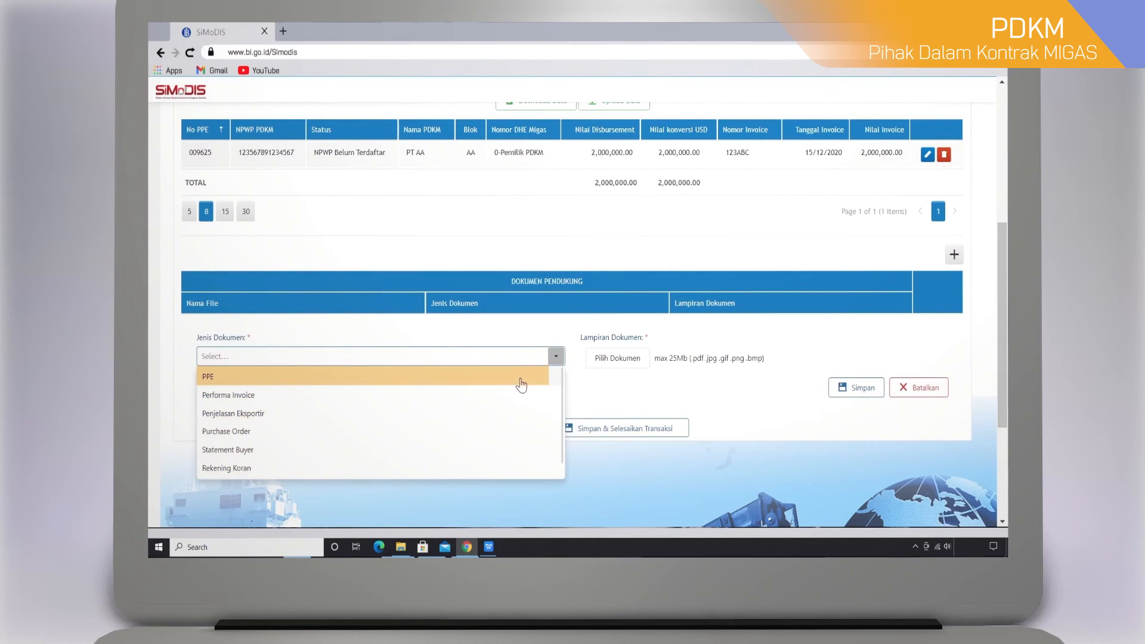
{"action": "left_click", "coordinate": [521, 382]}
Step: Save the document entry with PELDOC20210609104333.pdf as its attachment, and save and complete the PDKM transaction
{"action": "left_click", "coordinate": [617, 358]}
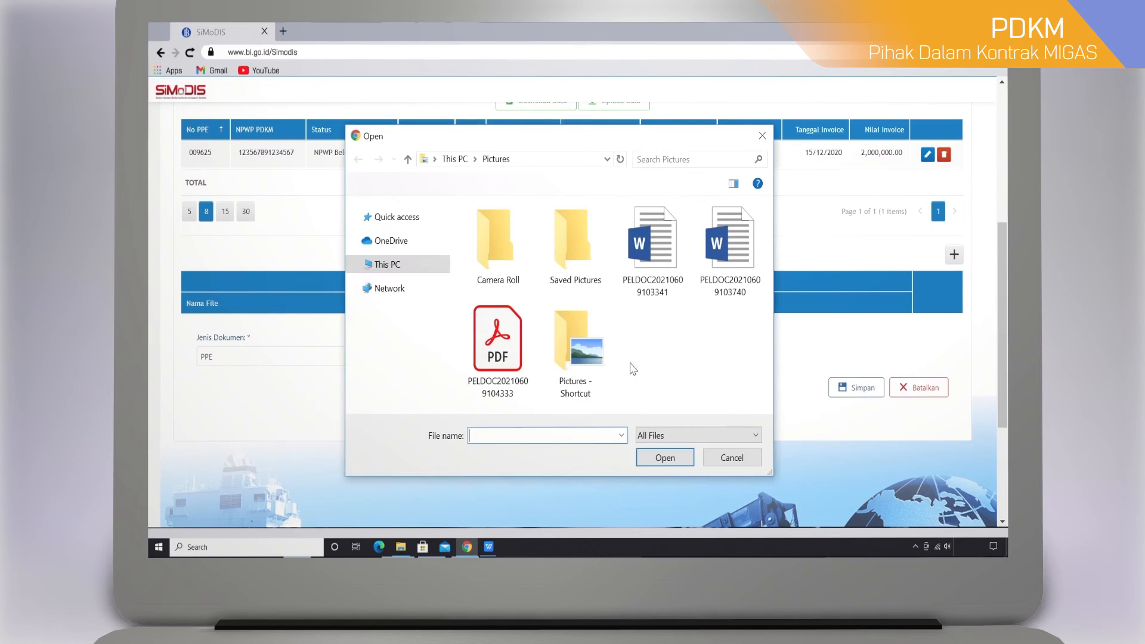
{"action": "left_click", "coordinate": [507, 358]}
{"action": "double_click", "coordinate": [506, 358]}
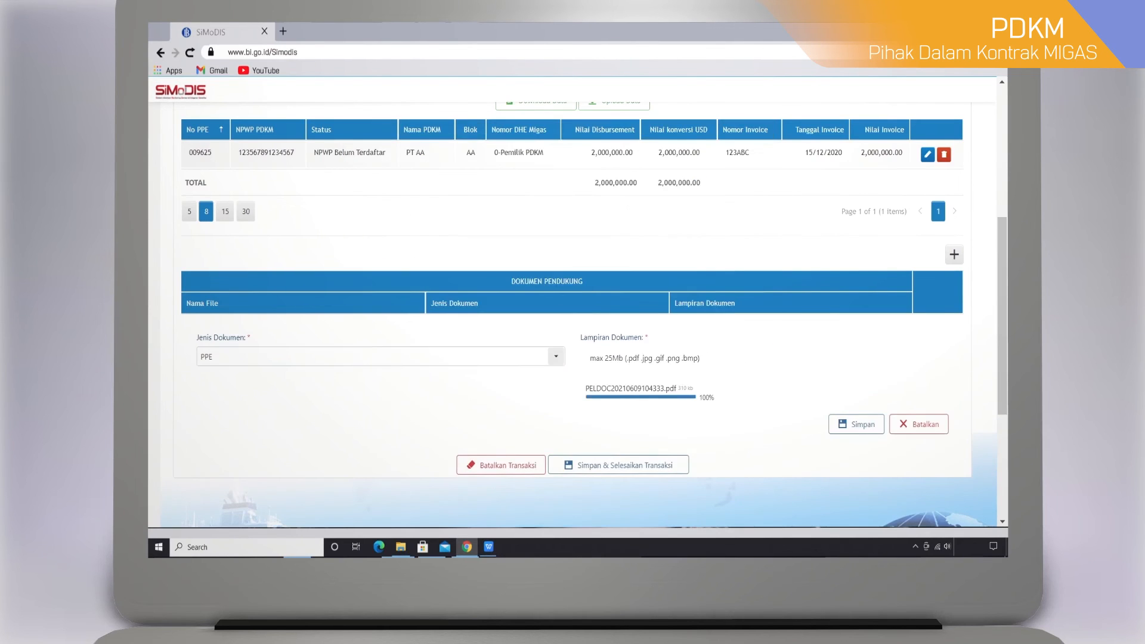
{"action": "left_click", "coordinate": [843, 425]}
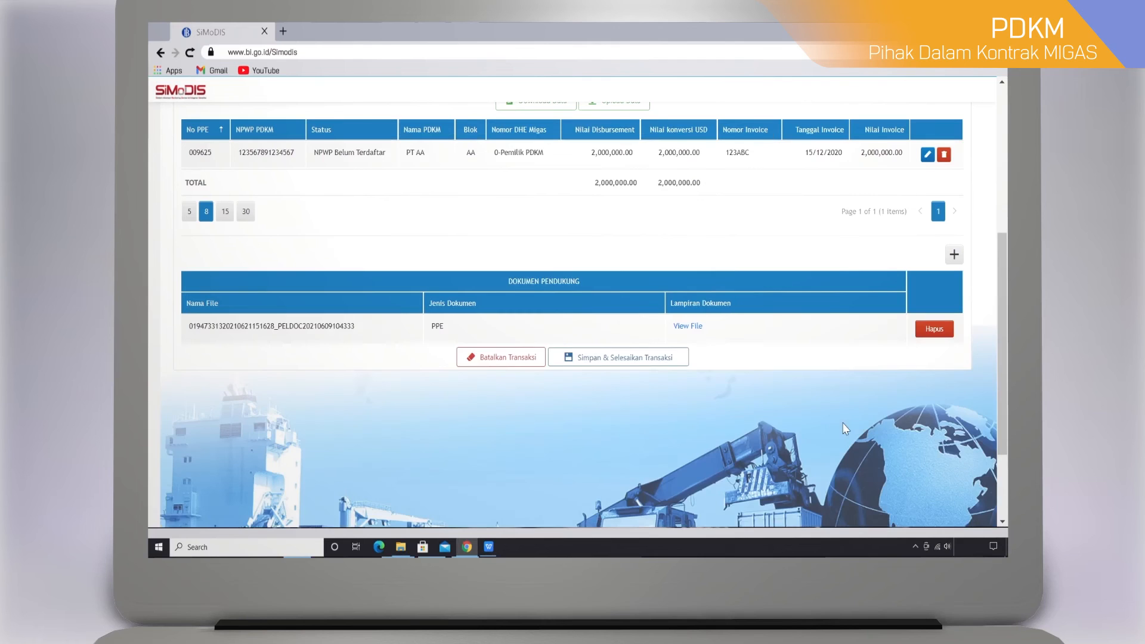
{"action": "left_click", "coordinate": [602, 365]}
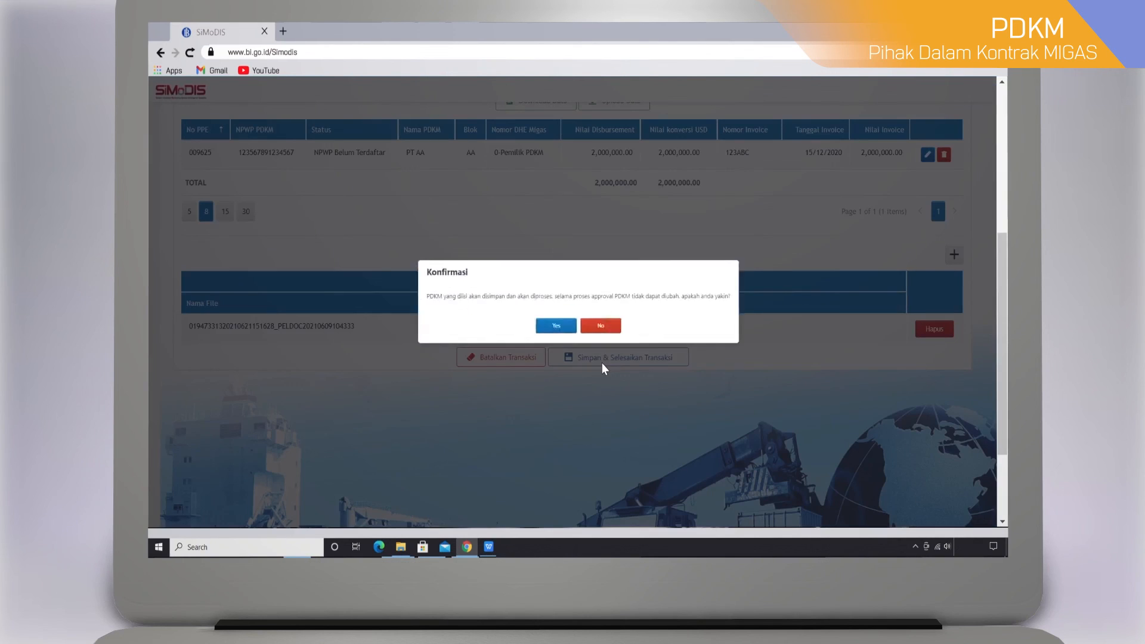
{"action": "left_click", "coordinate": [552, 332]}
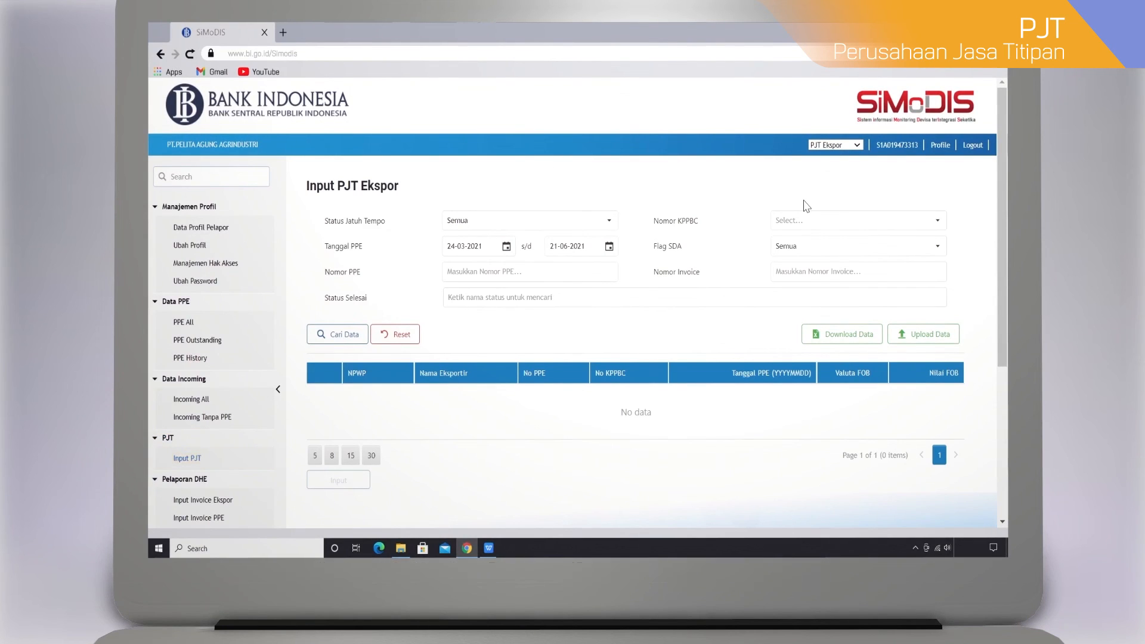
Step: Switch the active role to PJT Ekspor and open the Input PJT form
{"action": "left_click", "coordinate": [857, 153]}
{"action": "left_click", "coordinate": [835, 282]}
{"action": "left_click", "coordinate": [194, 453]}
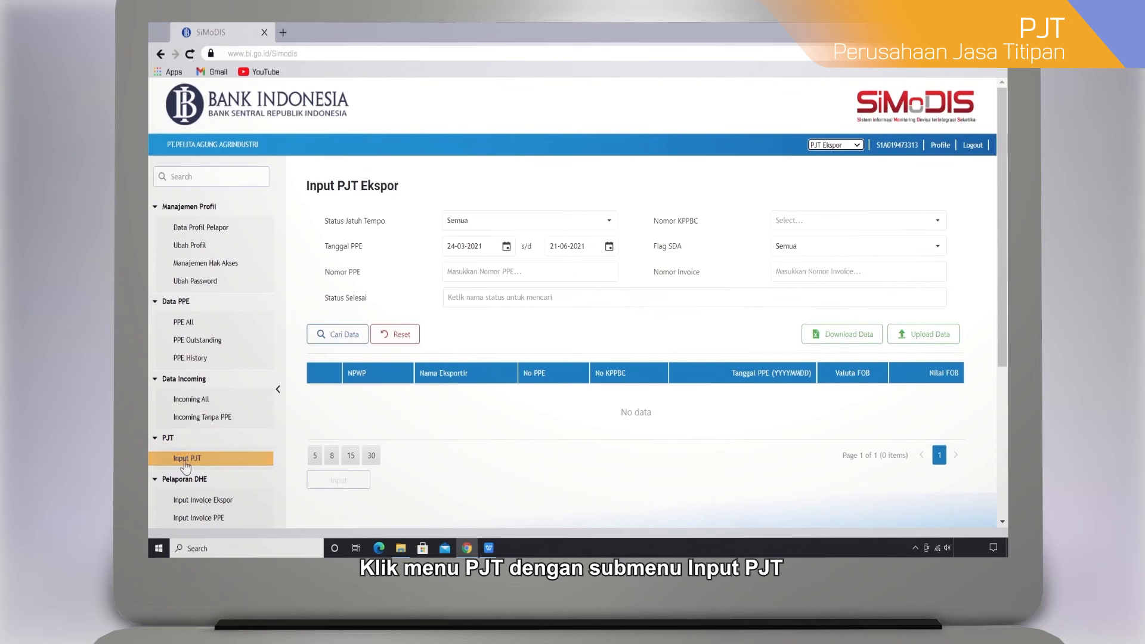
Step: Set the start of the Tanggal PPE range to 01-11-2020 in the Input PJT Ekspor form
{"action": "left_click", "coordinate": [506, 247]}
{"action": "left_click", "coordinate": [525, 283]}
{"action": "left_click", "coordinate": [466, 283]}
{"action": "left_click", "coordinate": [537, 403]}
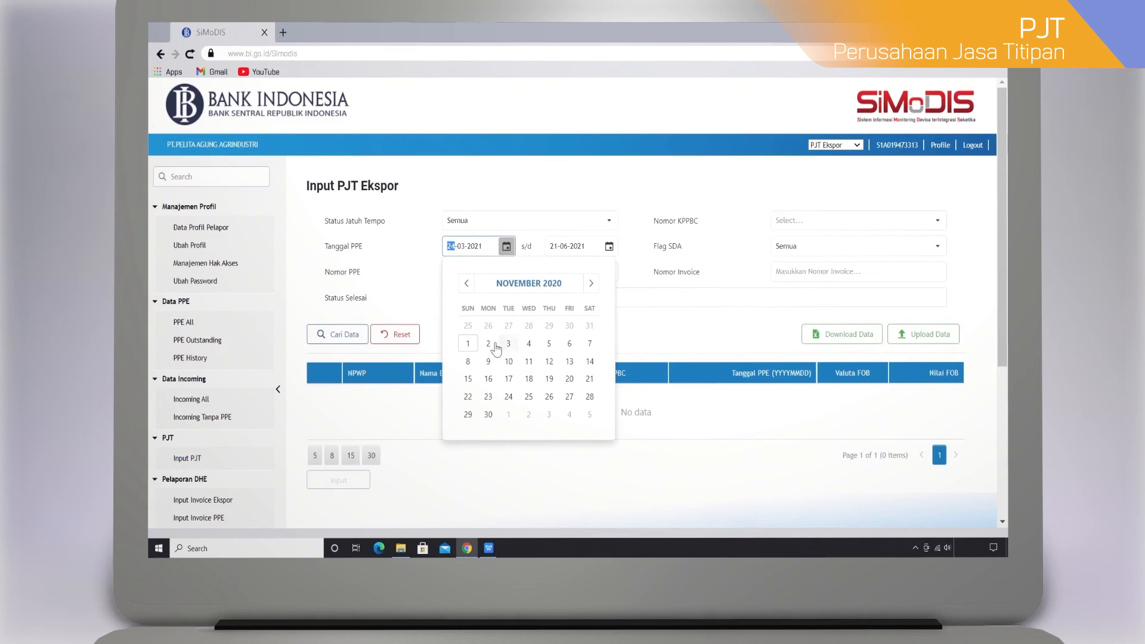
{"action": "left_click", "coordinate": [468, 344]}
Step: Set the end of the Tanggal PPE range to 30-11-2020 in the Input PJT Ekspor form
{"action": "left_click", "coordinate": [608, 246]}
{"action": "left_click", "coordinate": [594, 284]}
{"action": "left_click", "coordinate": [569, 283]}
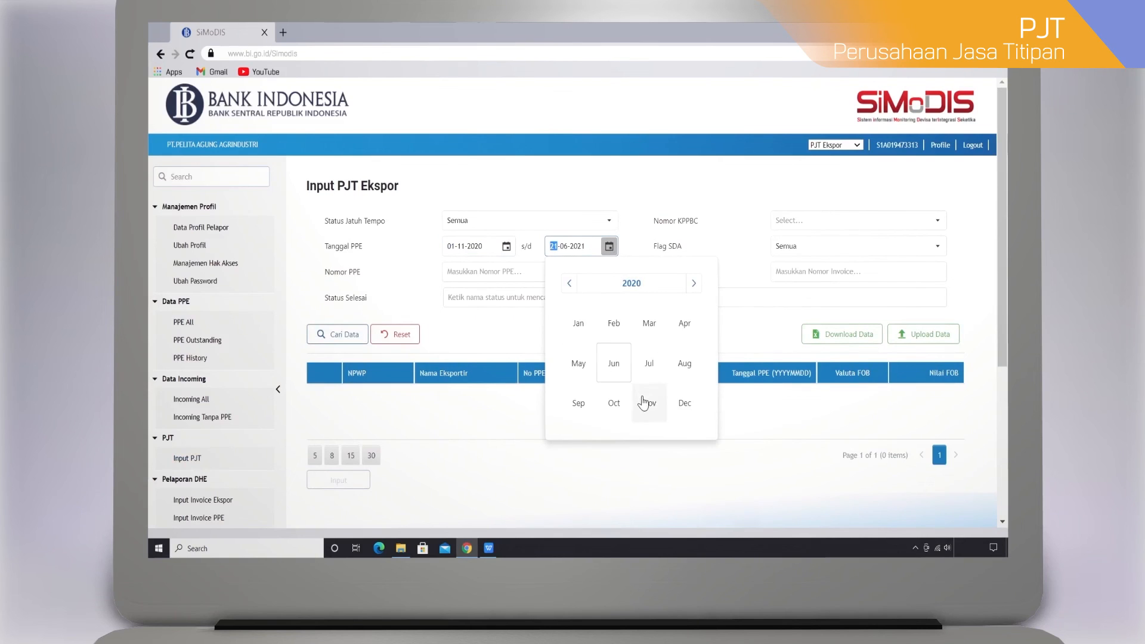
{"action": "left_click", "coordinate": [643, 403]}
{"action": "left_click", "coordinate": [593, 414]}
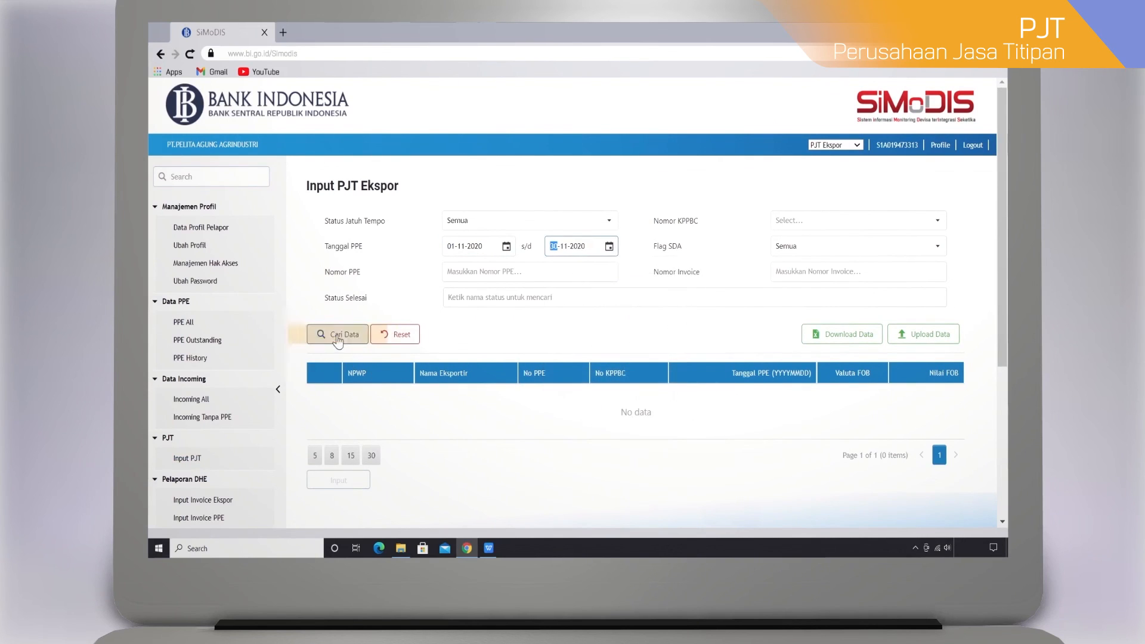
Step: Search the PPE data for the set date range and open PJT input for the PPE dated 19-11-2020
{"action": "left_click", "coordinate": [336, 333]}
{"action": "left_click", "coordinate": [326, 397]}
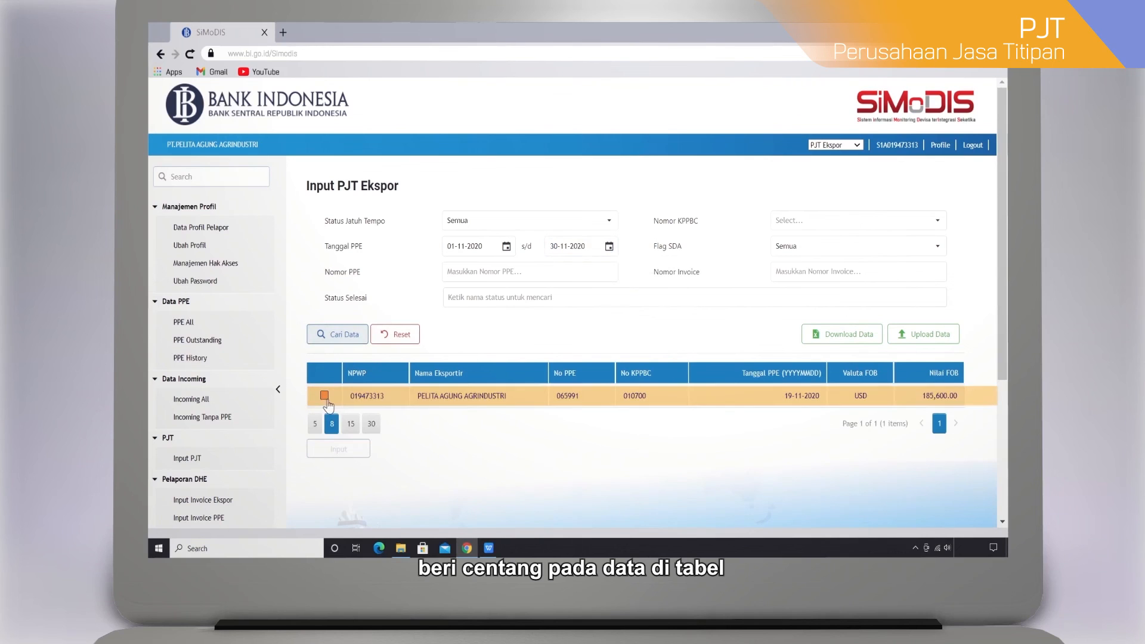
{"action": "left_click", "coordinate": [338, 450]}
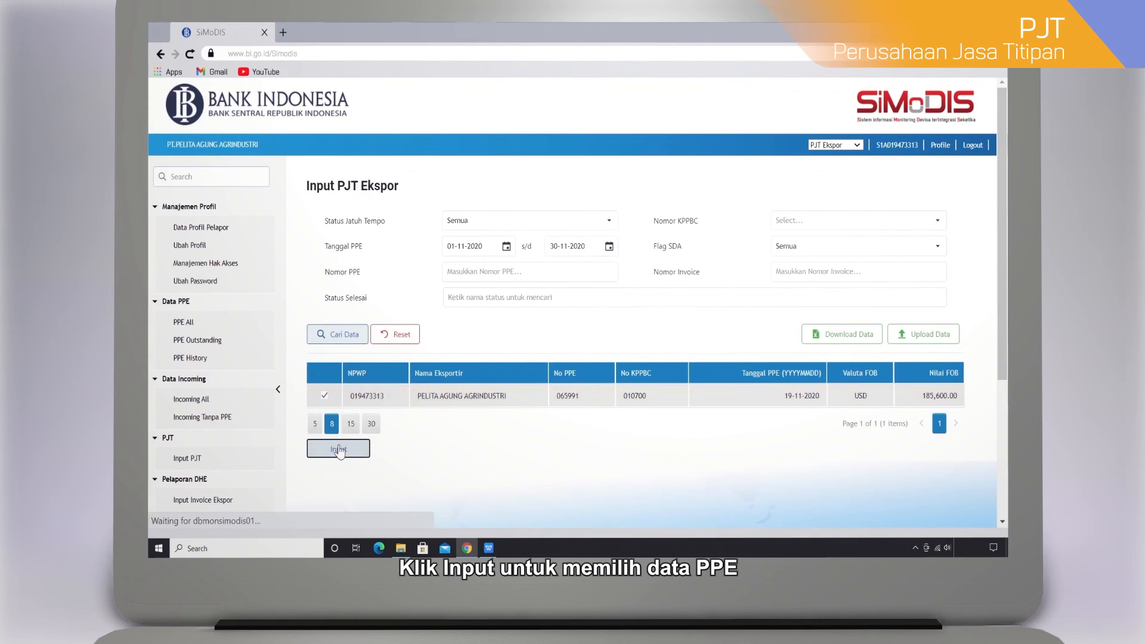
Step: Set the chosen PPE's Total Nilai Barang to 185,000 and Tambah baris PJT to 1, save the row, and start the PJT input process
{"action": "scroll", "coordinate": [929, 283], "scroll_direction": "down", "scroll_amount": 1}
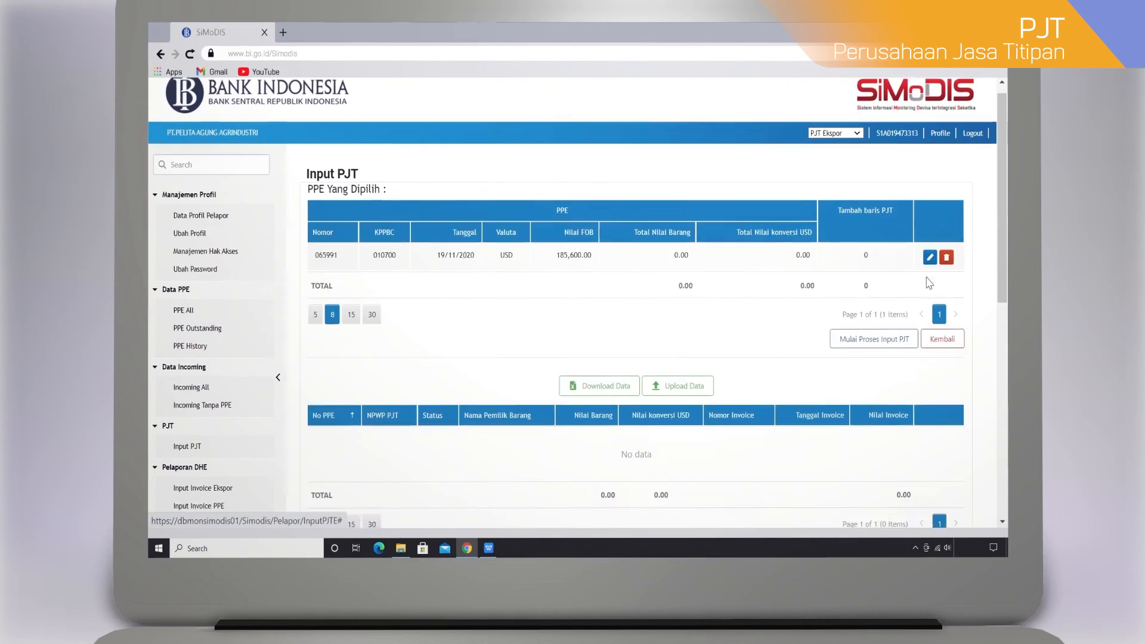
{"action": "scroll", "coordinate": [929, 282], "scroll_direction": "down", "scroll_amount": 3}
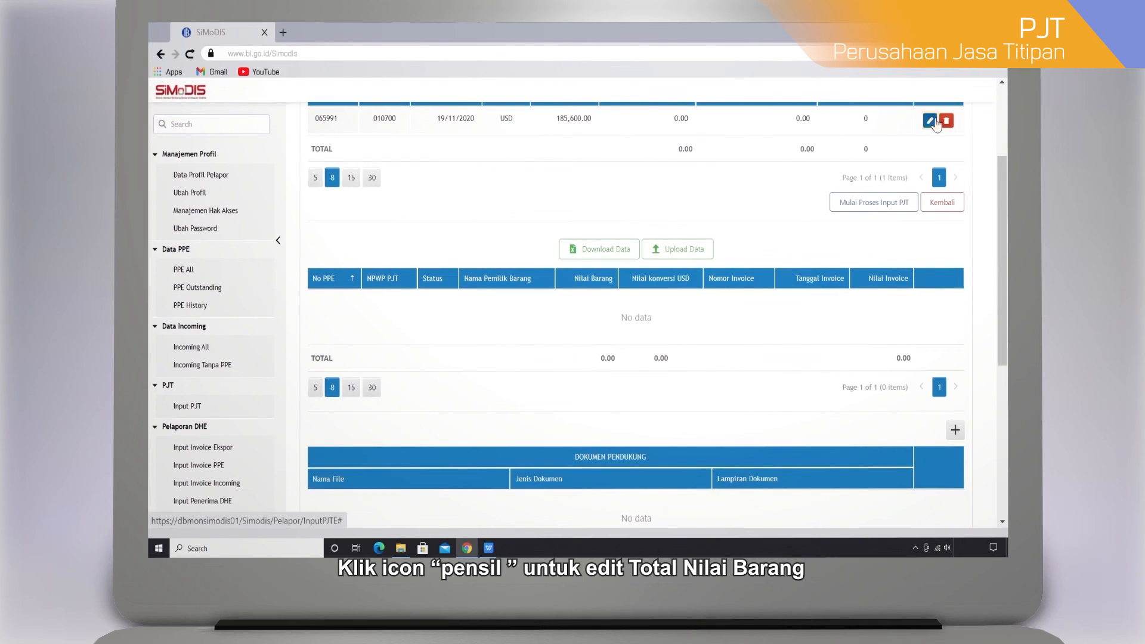
{"action": "scroll", "coordinate": [869, 193], "scroll_direction": "up", "scroll_amount": 1}
{"action": "double_click", "coordinate": [689, 195]}
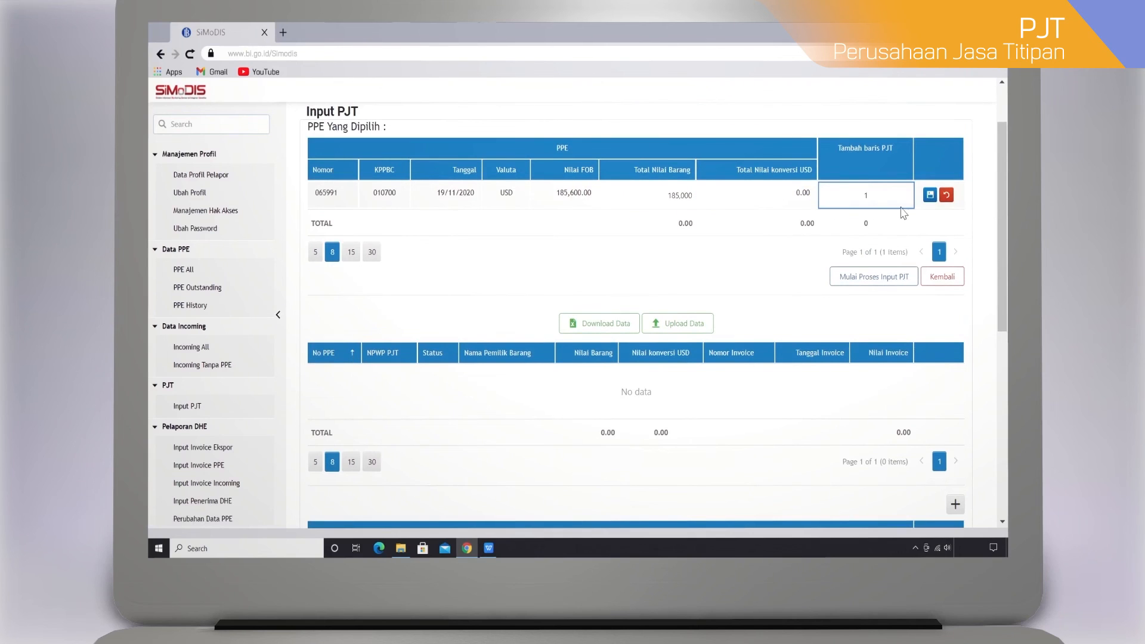
{"action": "left_click", "coordinate": [928, 198]}
{"action": "left_click", "coordinate": [880, 281]}
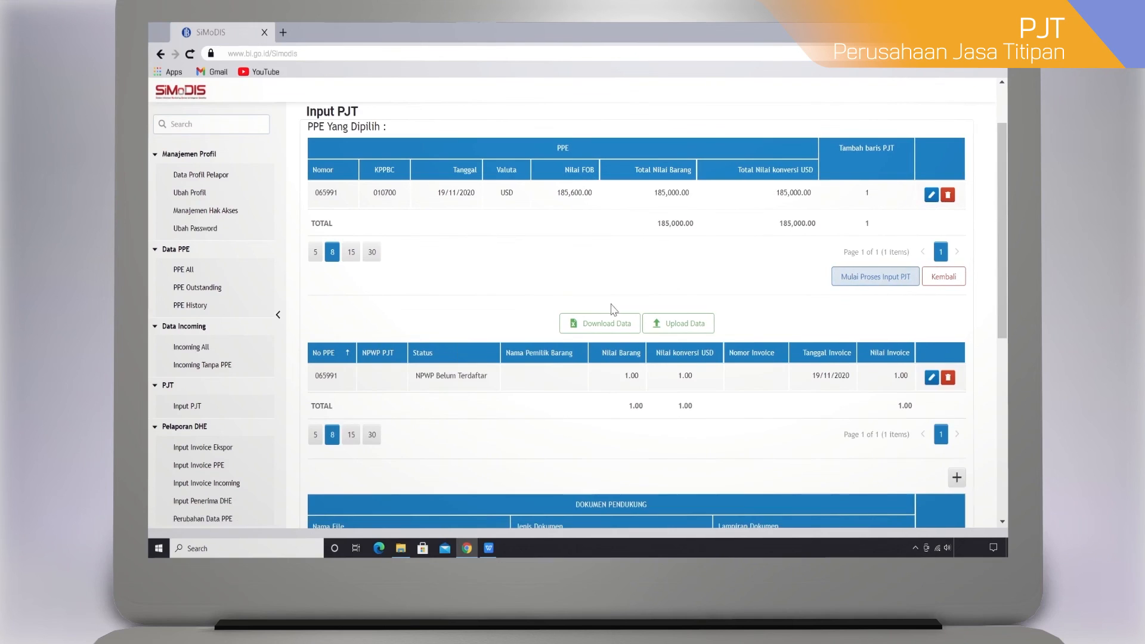
Step: Fill in the PJT row with the 15-digit NPWP, the goods owner's name, Nilai Barang 185,000 and invoice number ABC123, and save it
{"action": "left_click", "coordinate": [931, 377]}
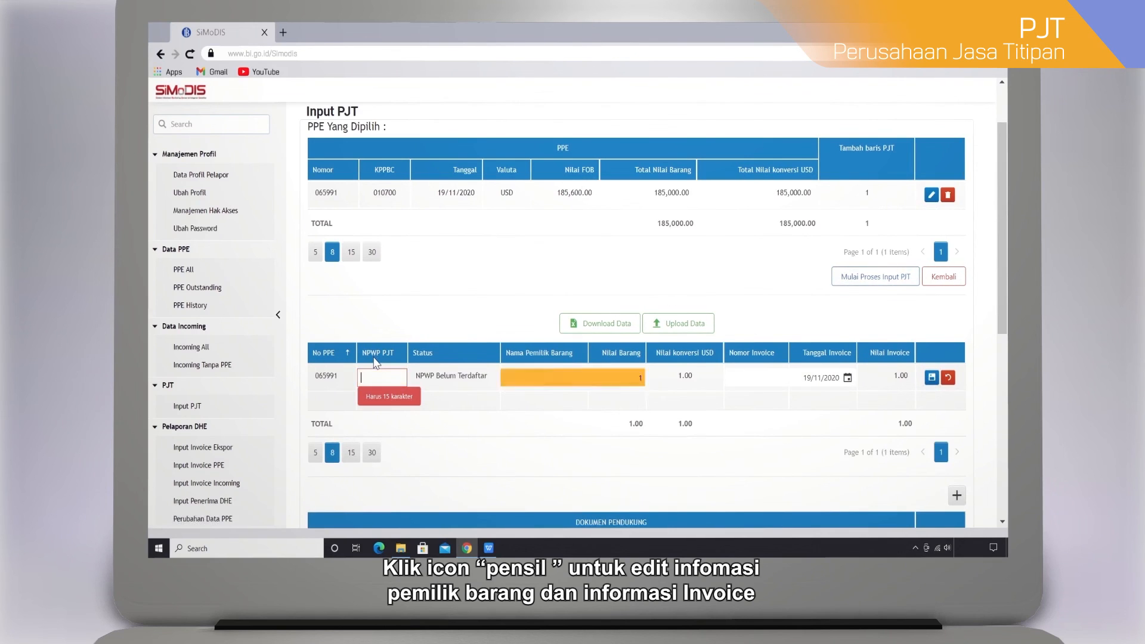
{"action": "type", "text": "12"}
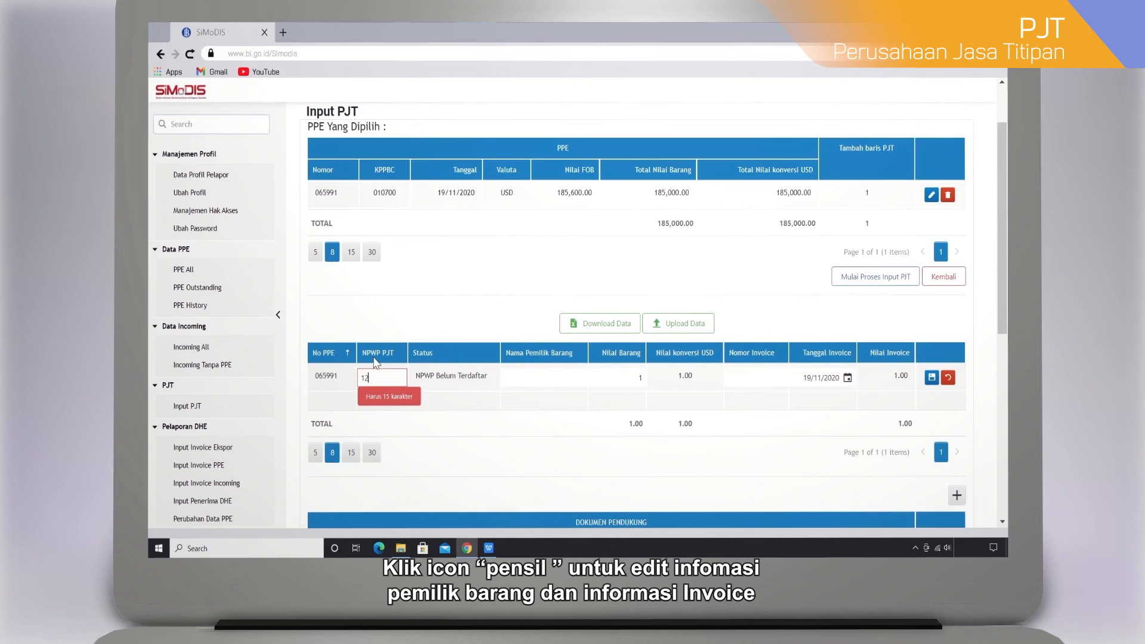
{"action": "type", "text": "345"}
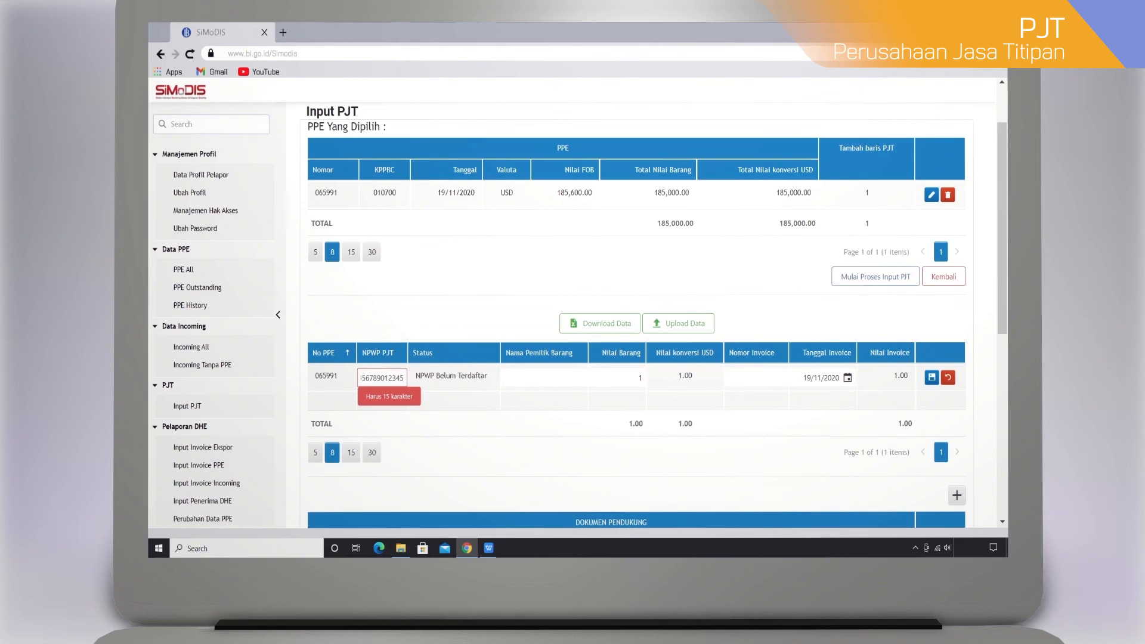
{"action": "key", "text": "Tab"}
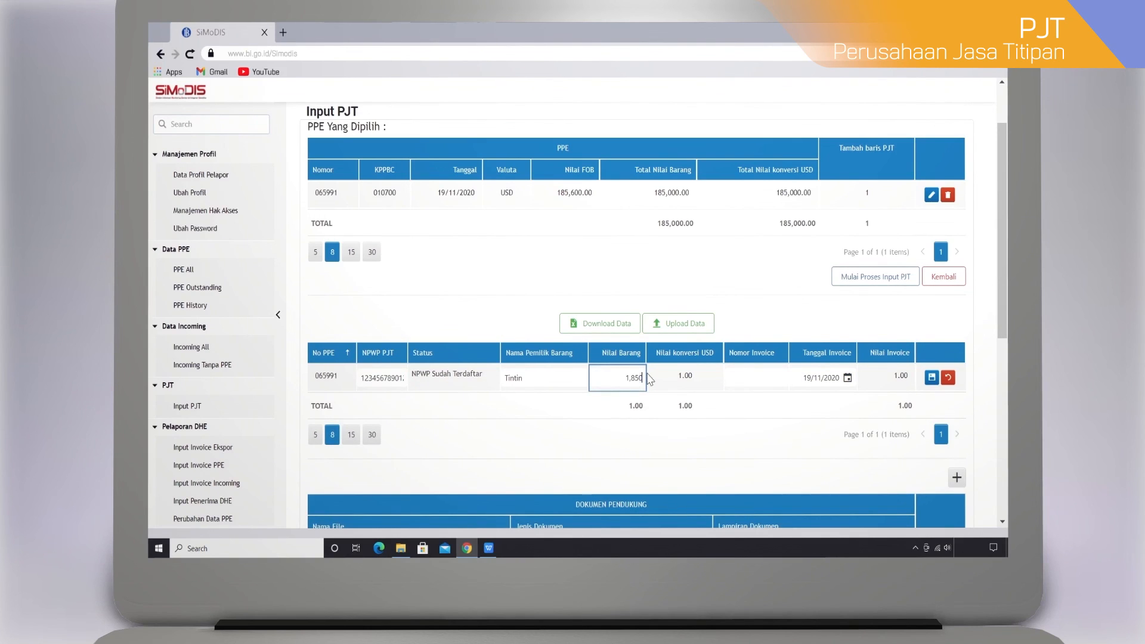
{"action": "type", "text": "185,000"}
{"action": "key", "text": "Tab"}
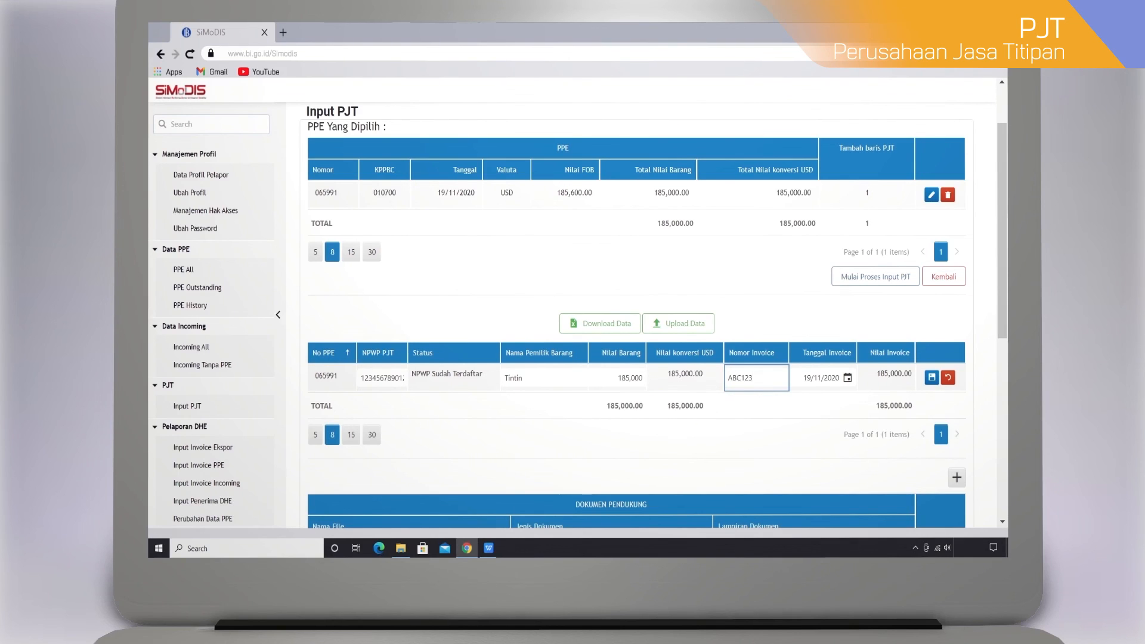
{"action": "left_click", "coordinate": [930, 381]}
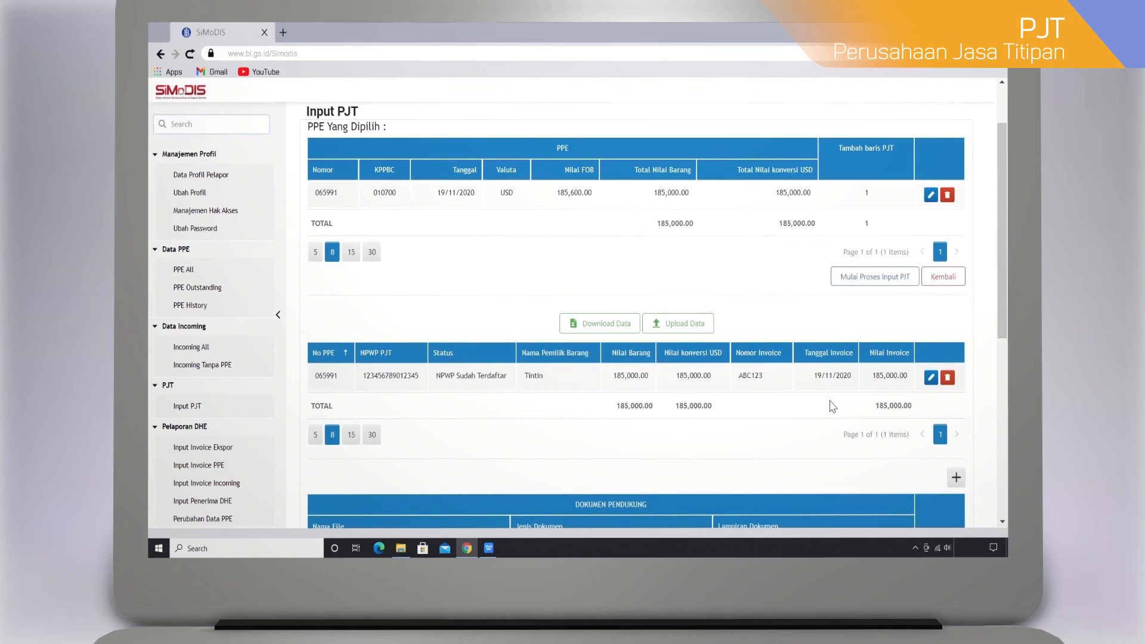
Step: Add a supporting document entry of type Performa Invoice and attach PELDOC20210609104333.pdf
{"action": "scroll", "coordinate": [832, 400], "scroll_direction": "down", "scroll_amount": 3}
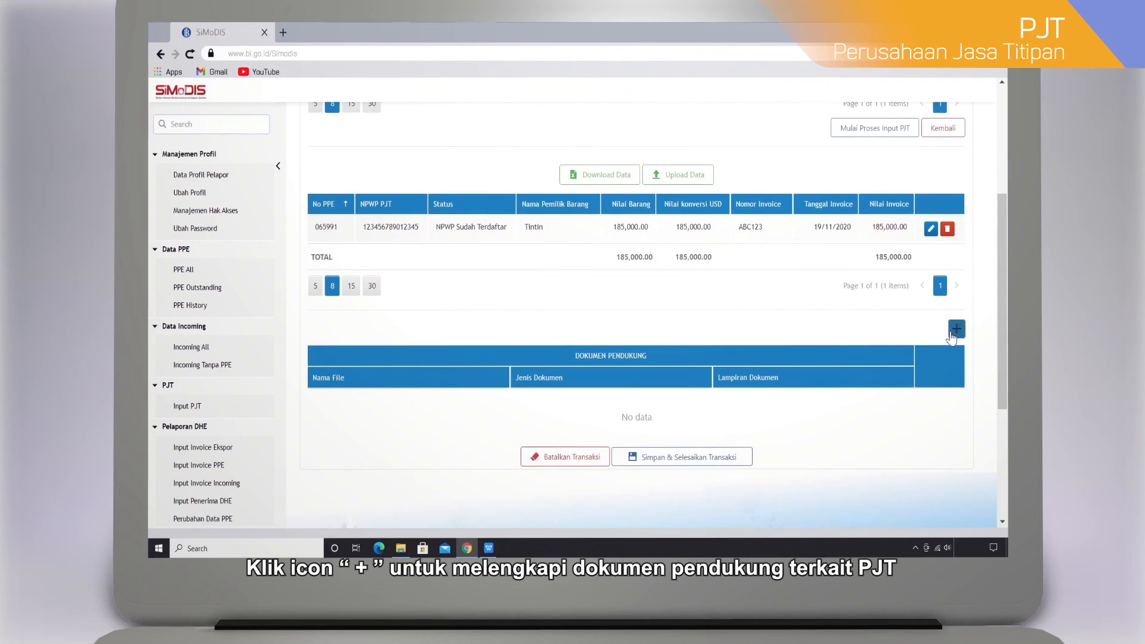
{"action": "left_click", "coordinate": [954, 331]}
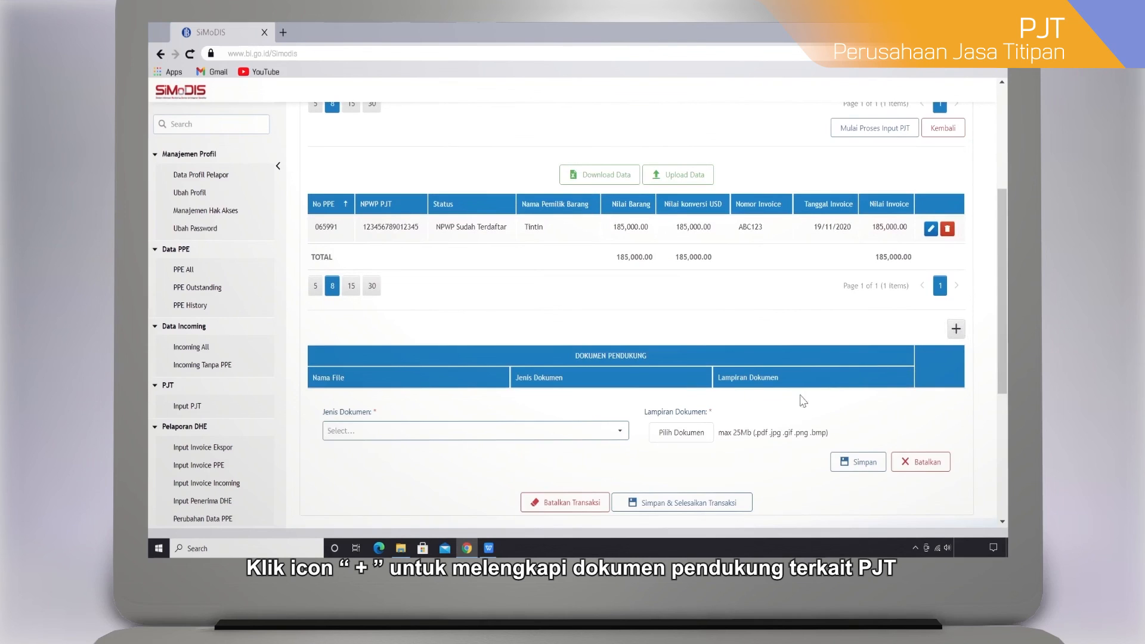
{"action": "left_click", "coordinate": [618, 433]}
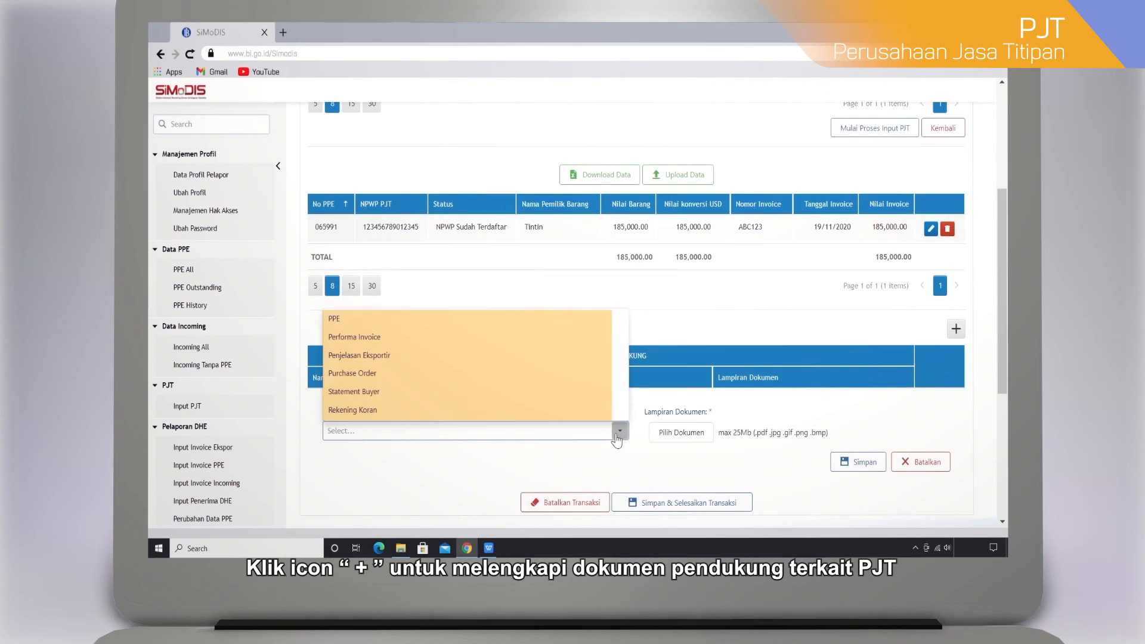
{"action": "left_click", "coordinate": [529, 338]}
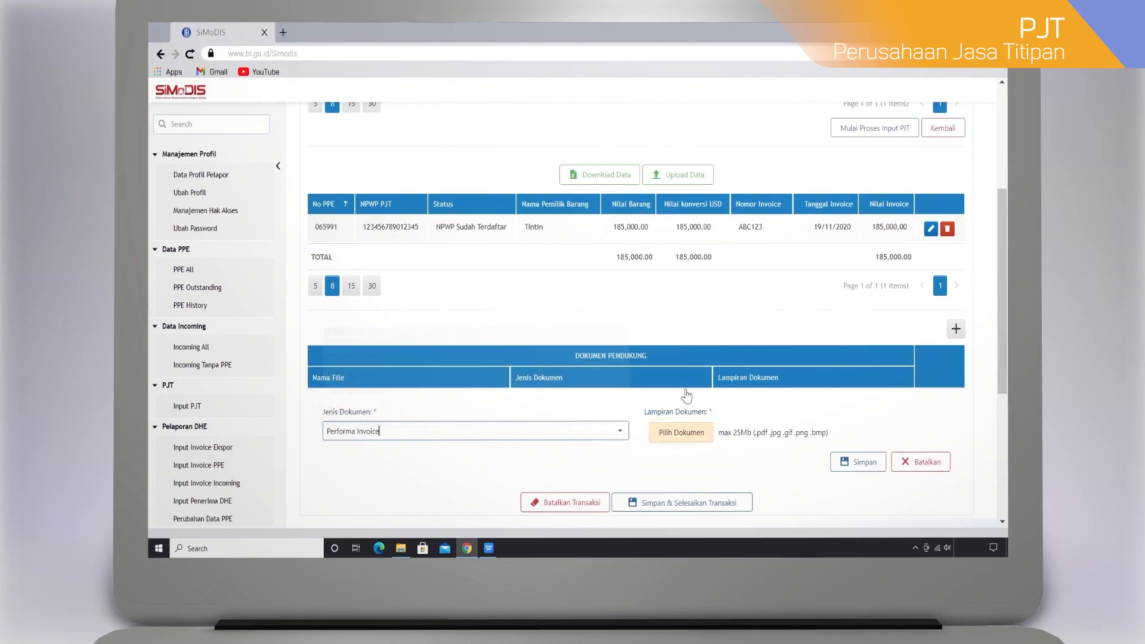
{"action": "left_click", "coordinate": [680, 433]}
{"action": "double_click", "coordinate": [497, 345]}
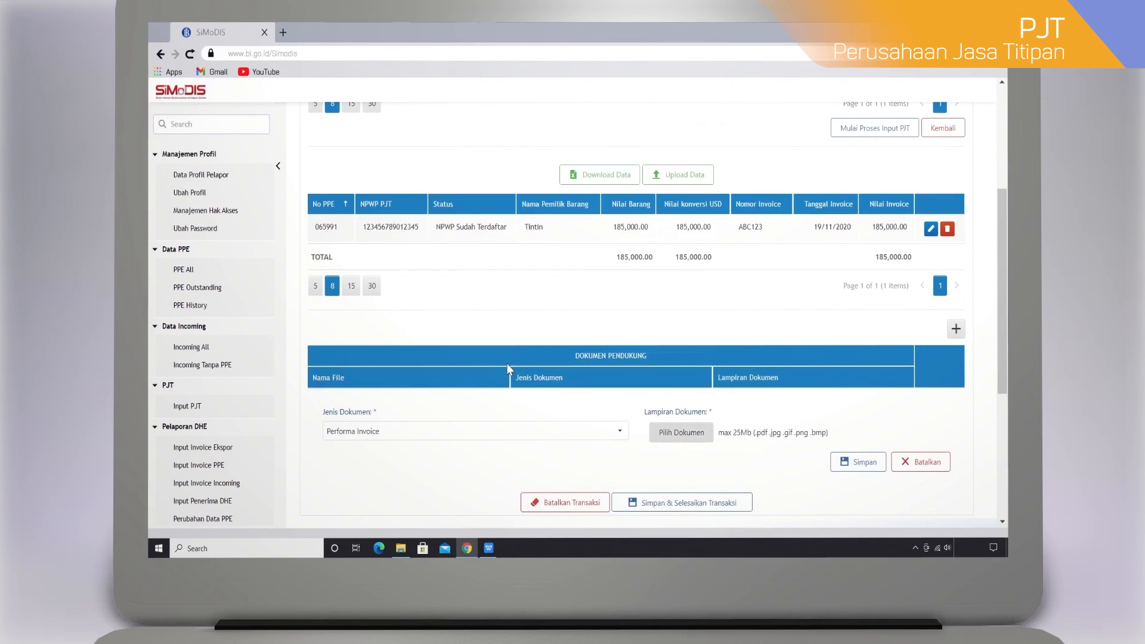
Step: Save the supporting document entry, and save and complete the PJT transaction with confirmation
{"action": "scroll", "coordinate": [842, 374], "scroll_direction": "down", "scroll_amount": 3}
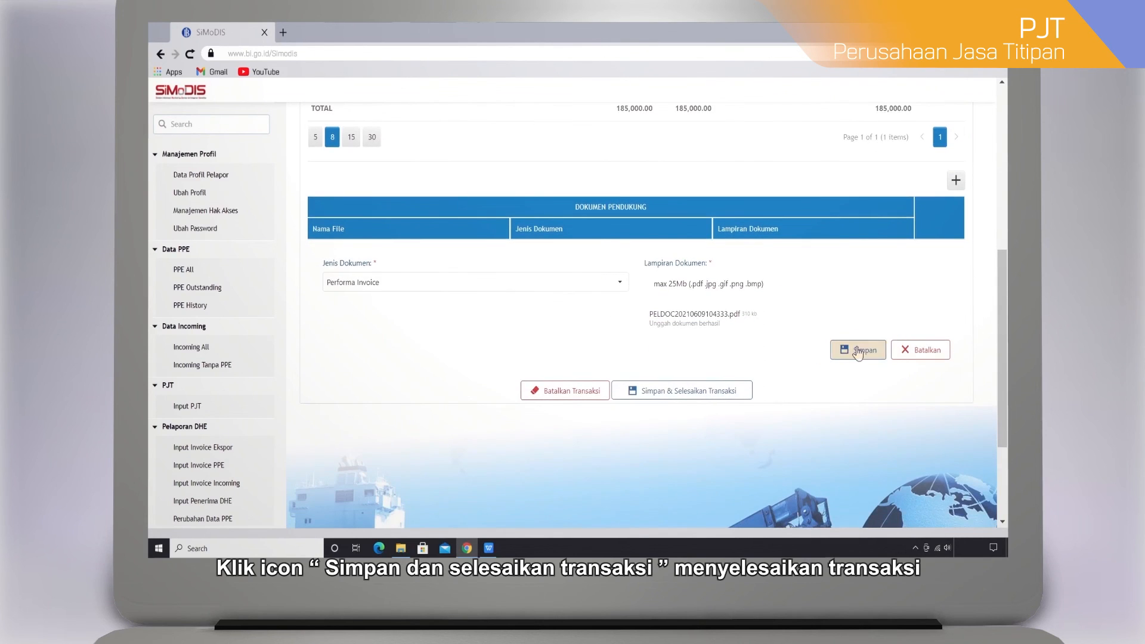
{"action": "left_click", "coordinate": [857, 351]}
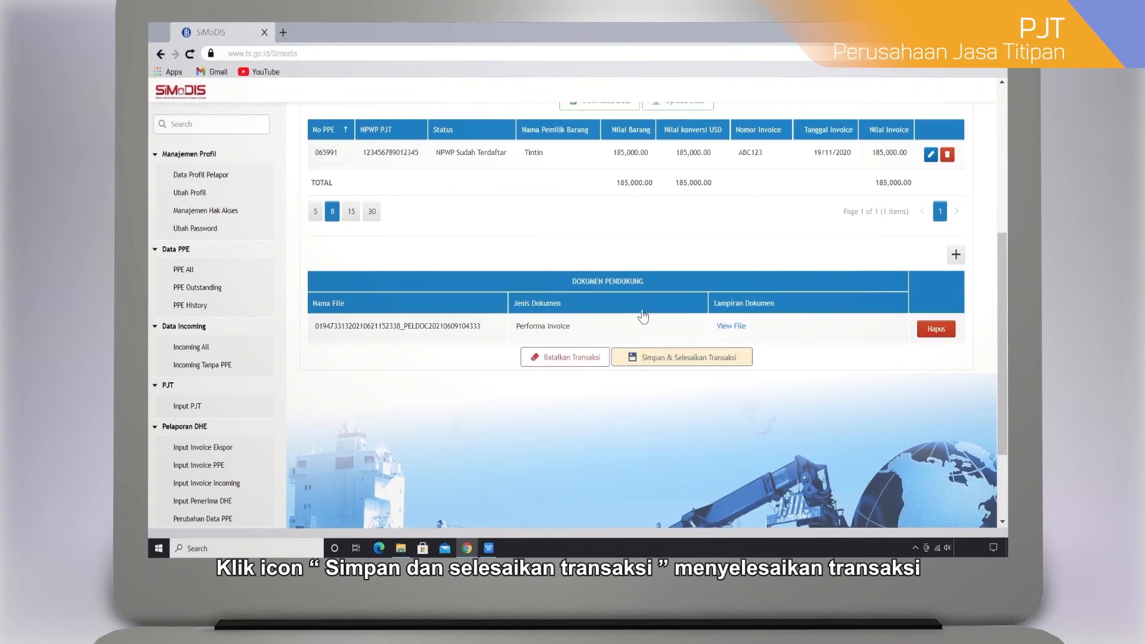
{"action": "left_click", "coordinate": [649, 360]}
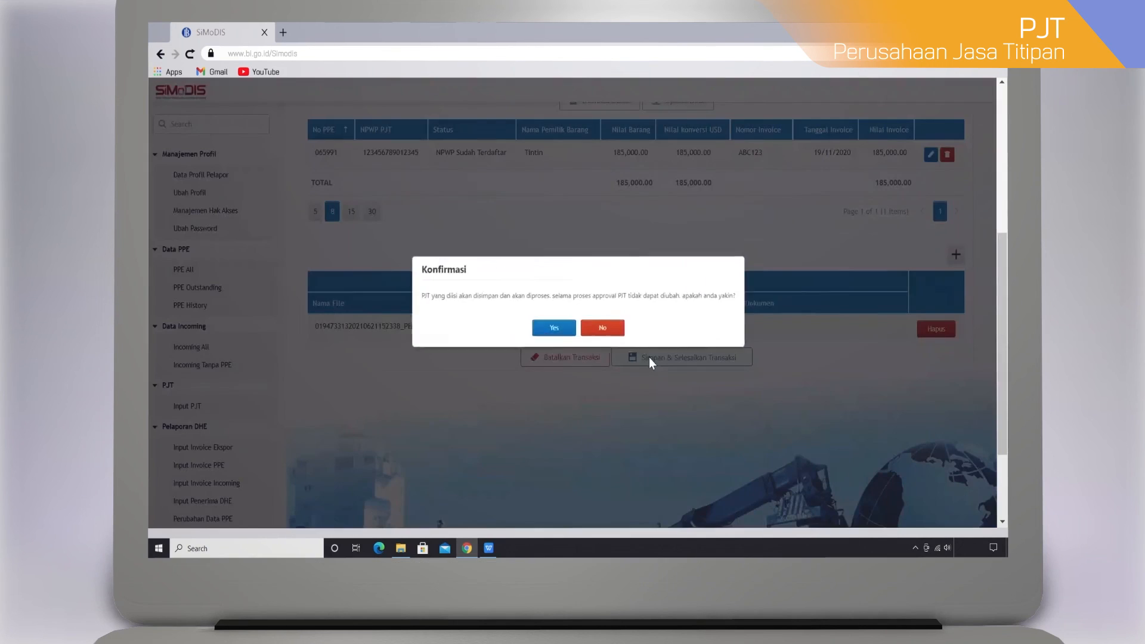
{"action": "left_click", "coordinate": [550, 331]}
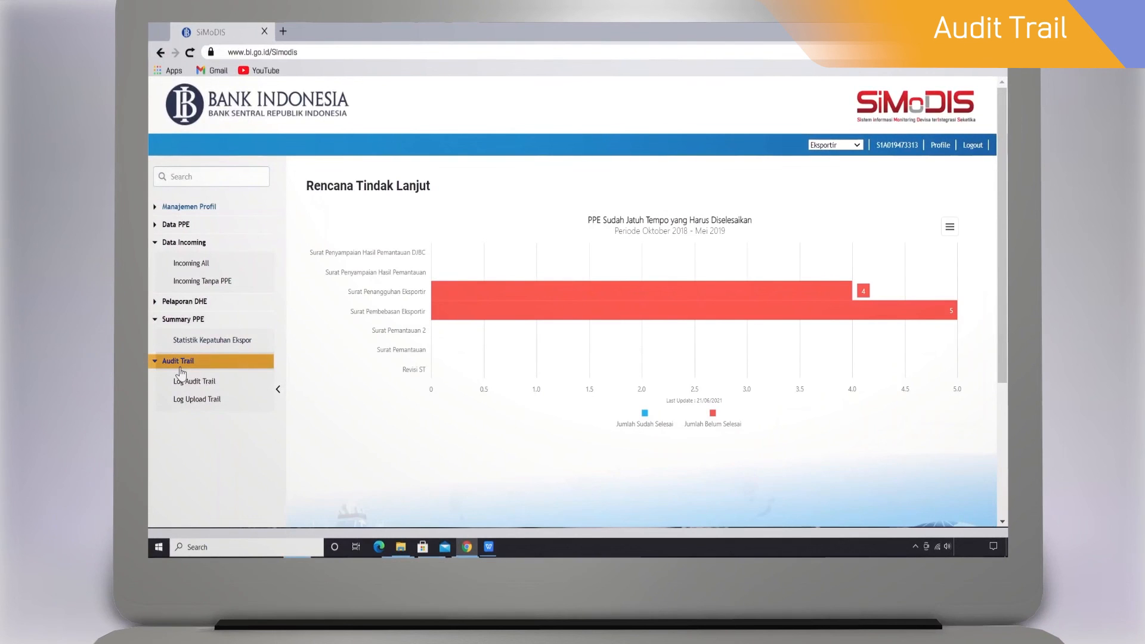
Step: Open the Log Audit Trail, export all its data to Excel, and open the downloaded Data Audit Trail.xlsx
{"action": "left_click", "coordinate": [185, 383]}
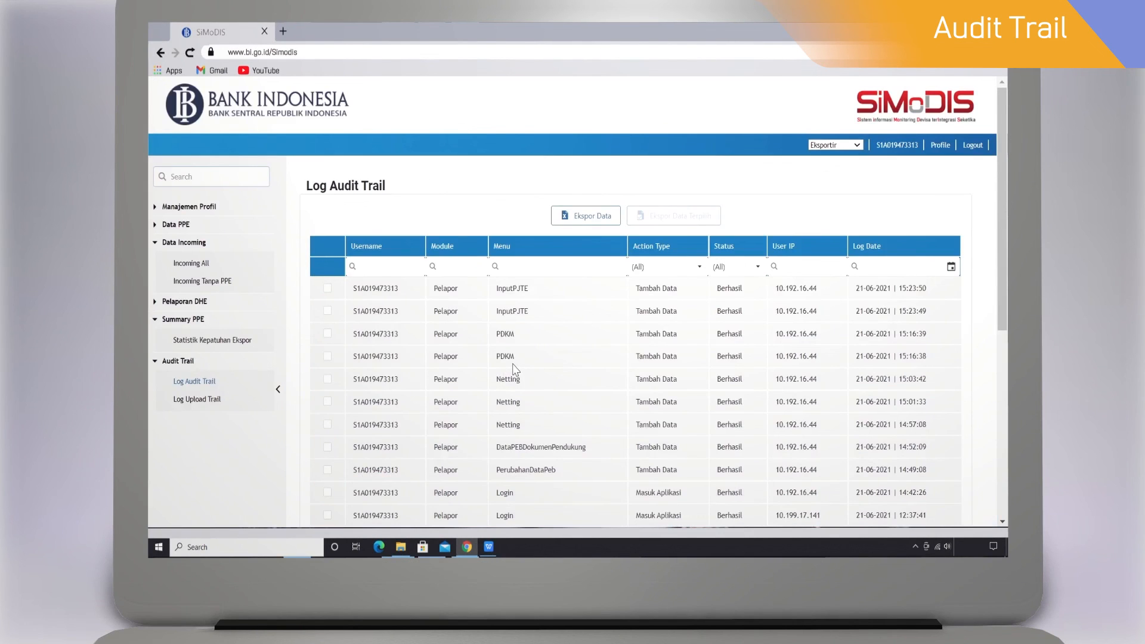
{"action": "left_click", "coordinate": [584, 216]}
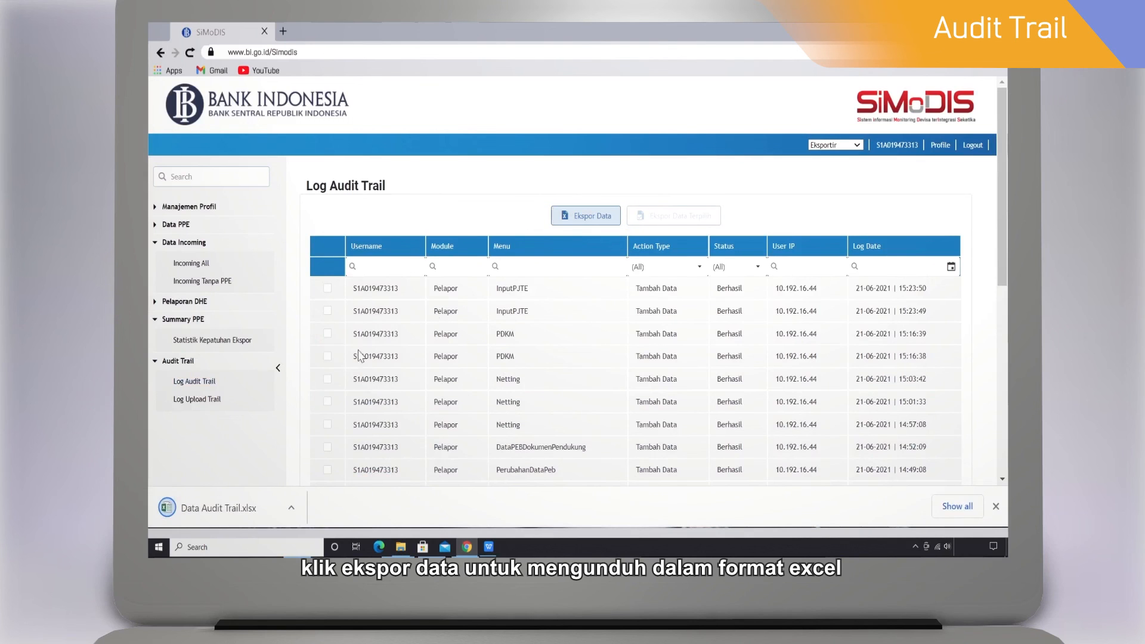
{"action": "left_click", "coordinate": [227, 507]}
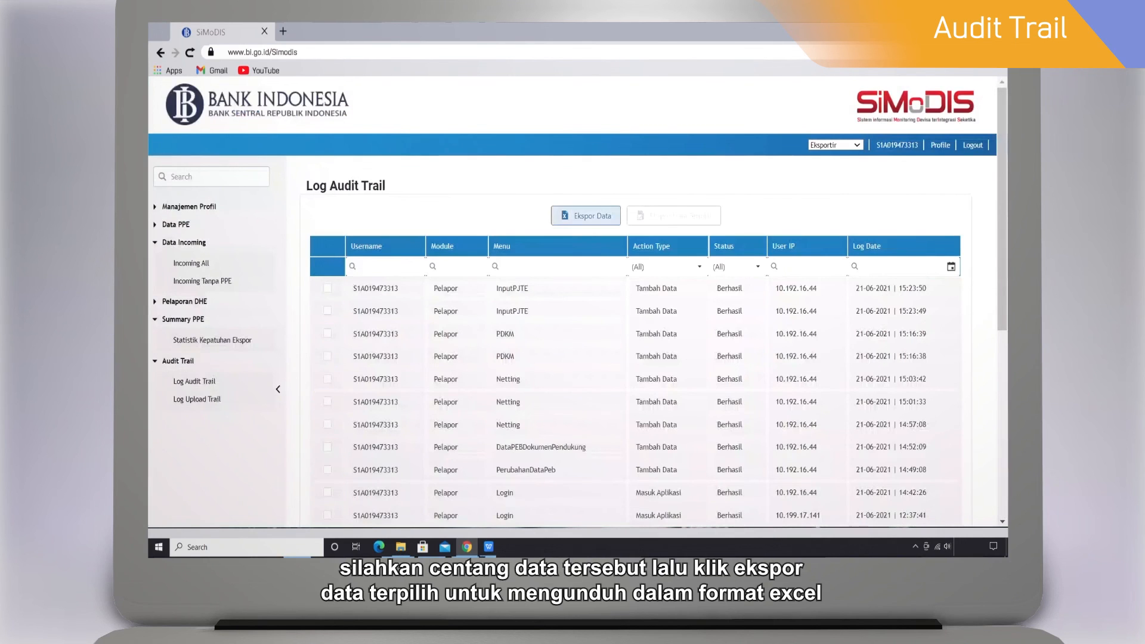
Step: Select the first three Log Audit Trail entries, export only the selected data to Excel, and open the downloaded file
{"action": "left_click", "coordinate": [328, 310]}
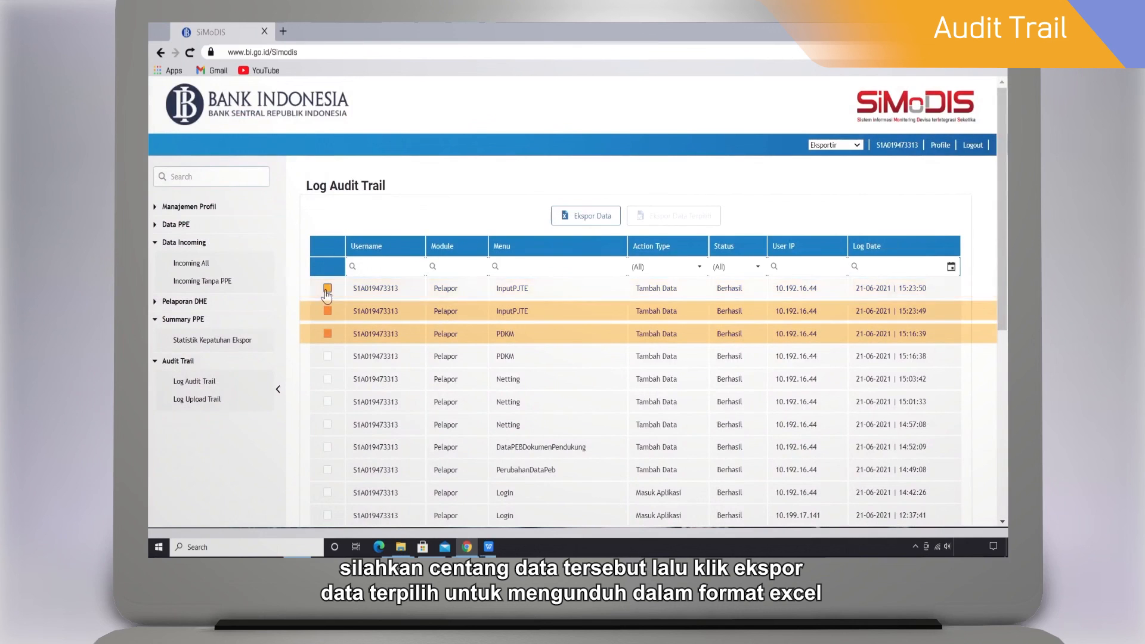
{"action": "left_click", "coordinate": [327, 334]}
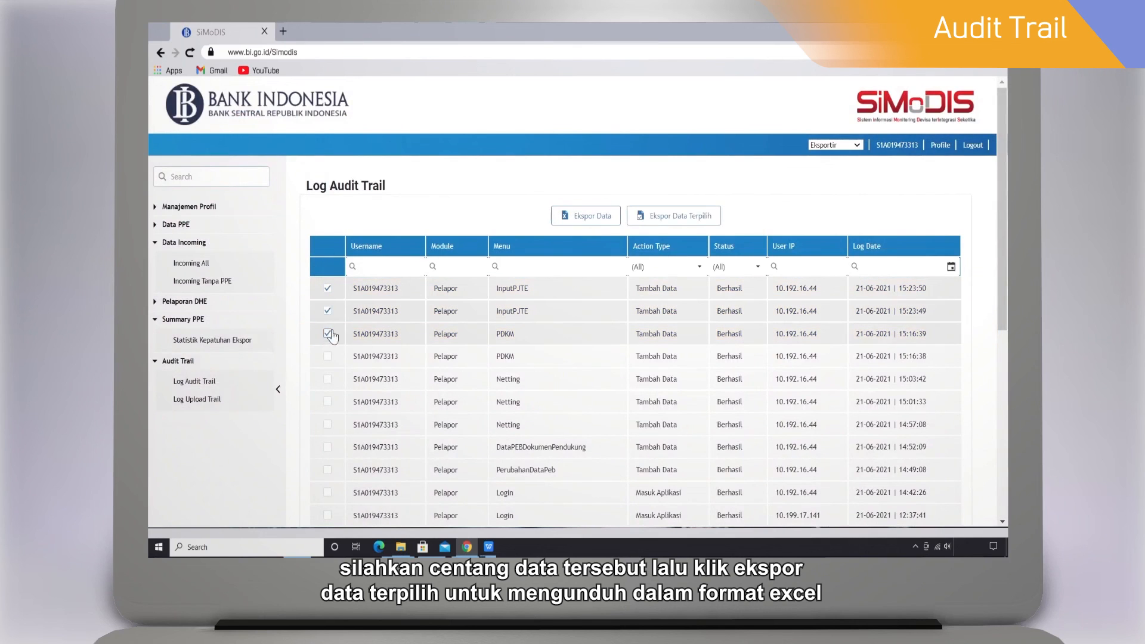
{"action": "left_click", "coordinate": [652, 220]}
{"action": "left_click", "coordinate": [191, 505]}
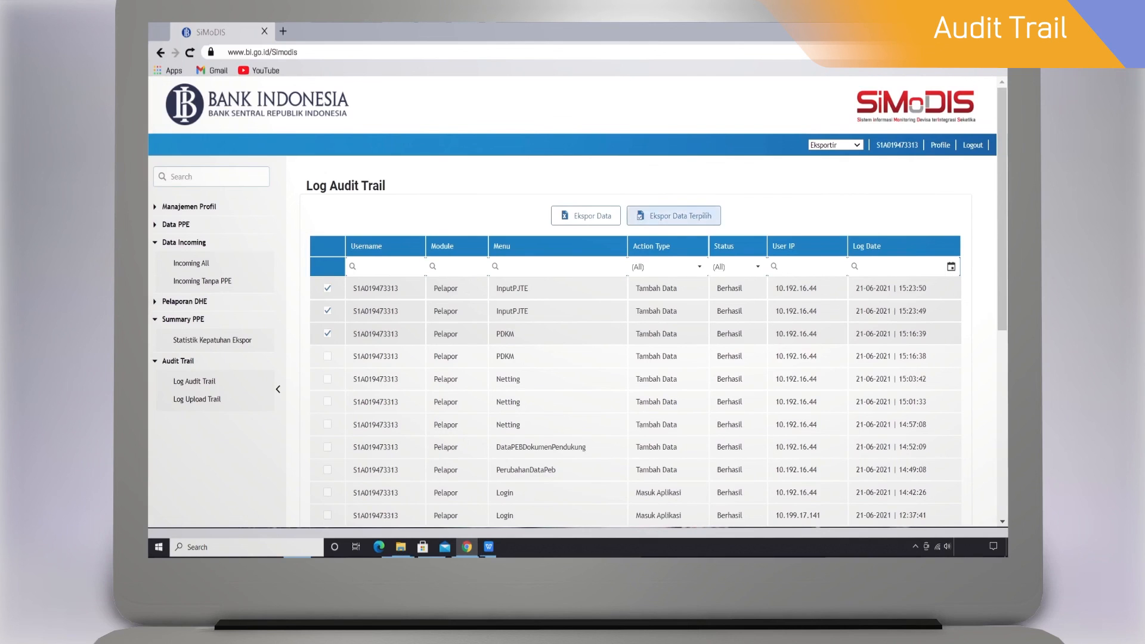
Step: Open the Log Upload Trail, export its data to Excel, and open the downloaded workbook
{"action": "left_click", "coordinate": [192, 404]}
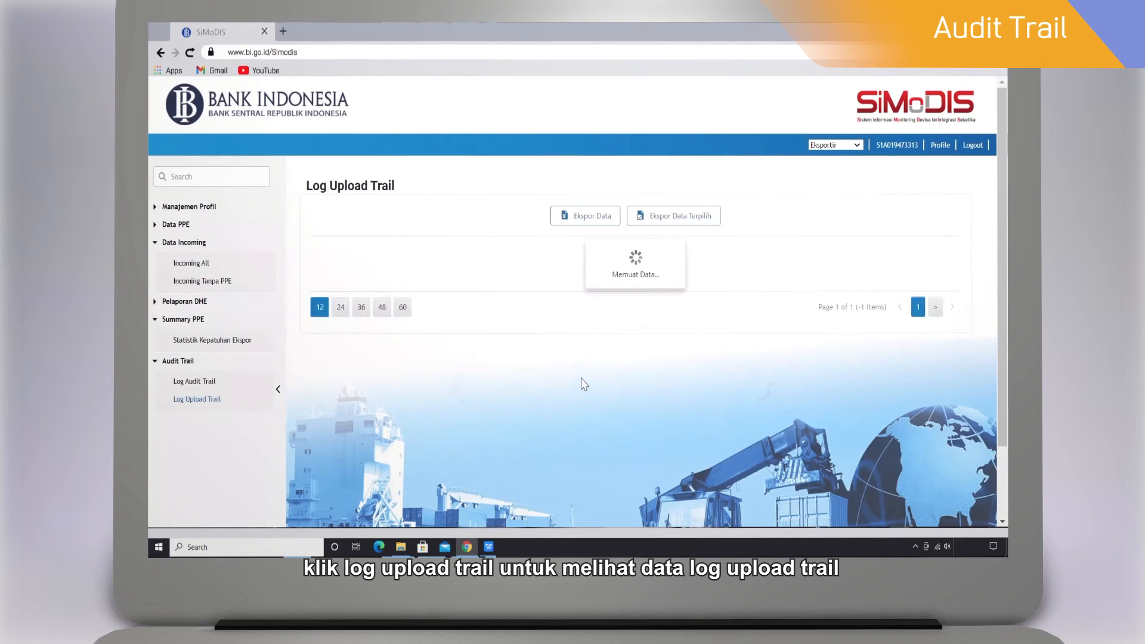
{"action": "scroll", "coordinate": [582, 385], "scroll_direction": "down", "scroll_amount": 2}
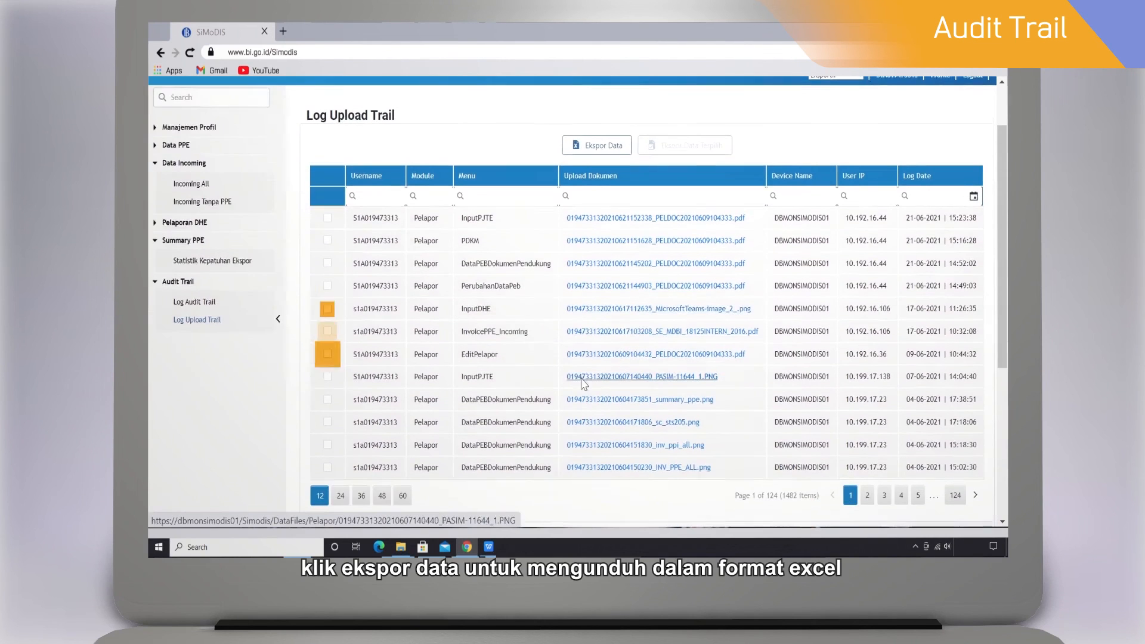
{"action": "left_click", "coordinate": [601, 146]}
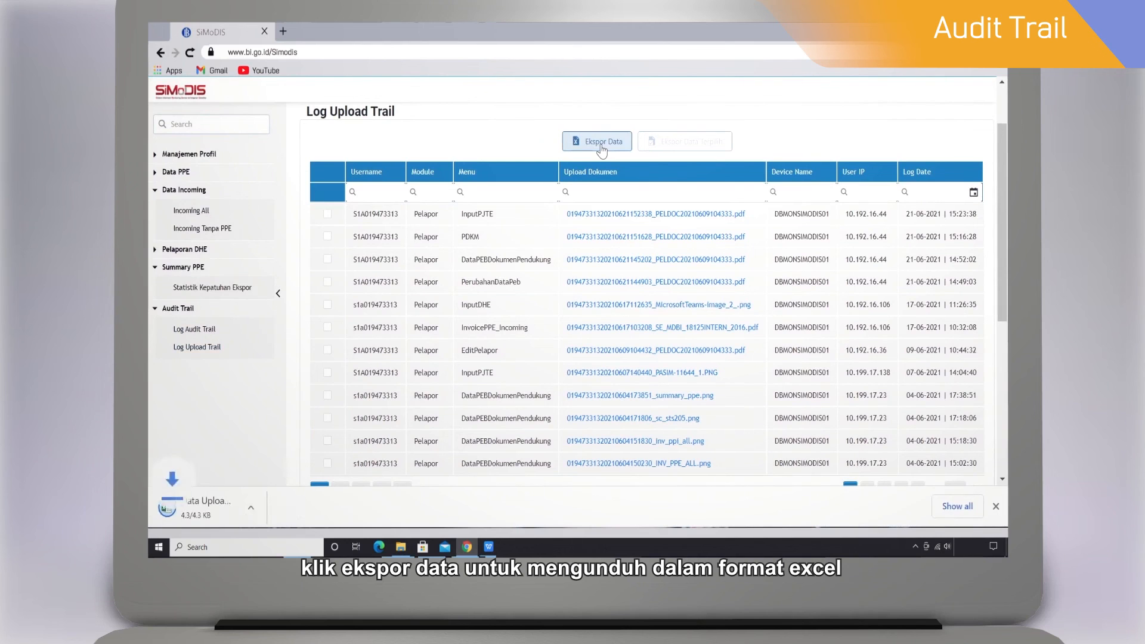
{"action": "left_click", "coordinate": [228, 507]}
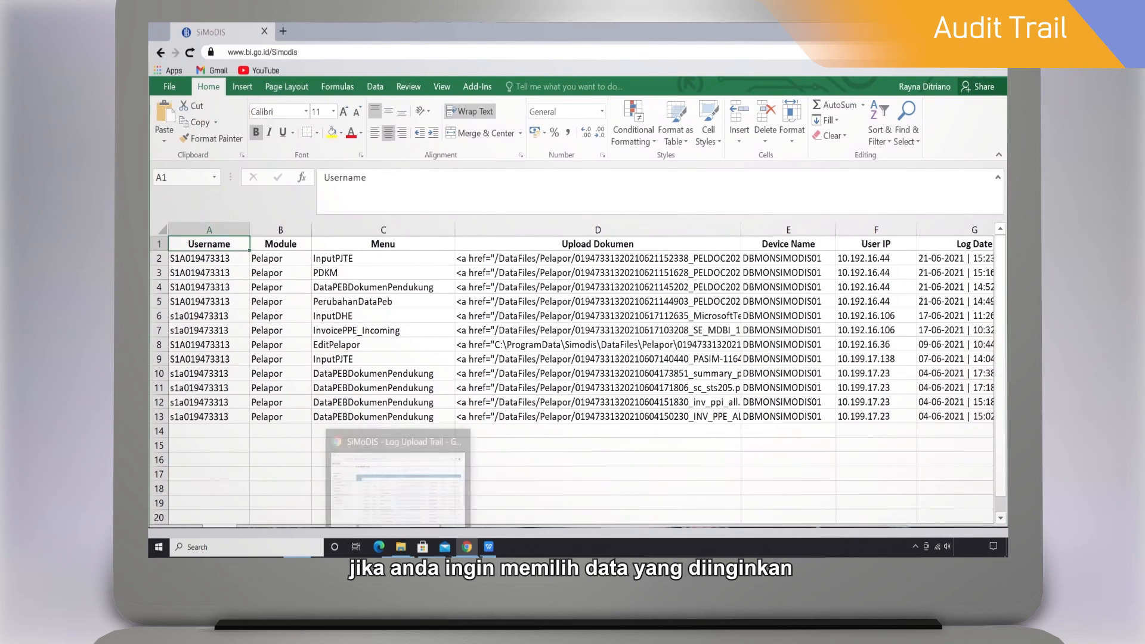
Step: Return to SiMoDIS, select the first three Log Upload Trail entries, and export only the selected data to Excel
{"action": "left_click", "coordinate": [397, 492]}
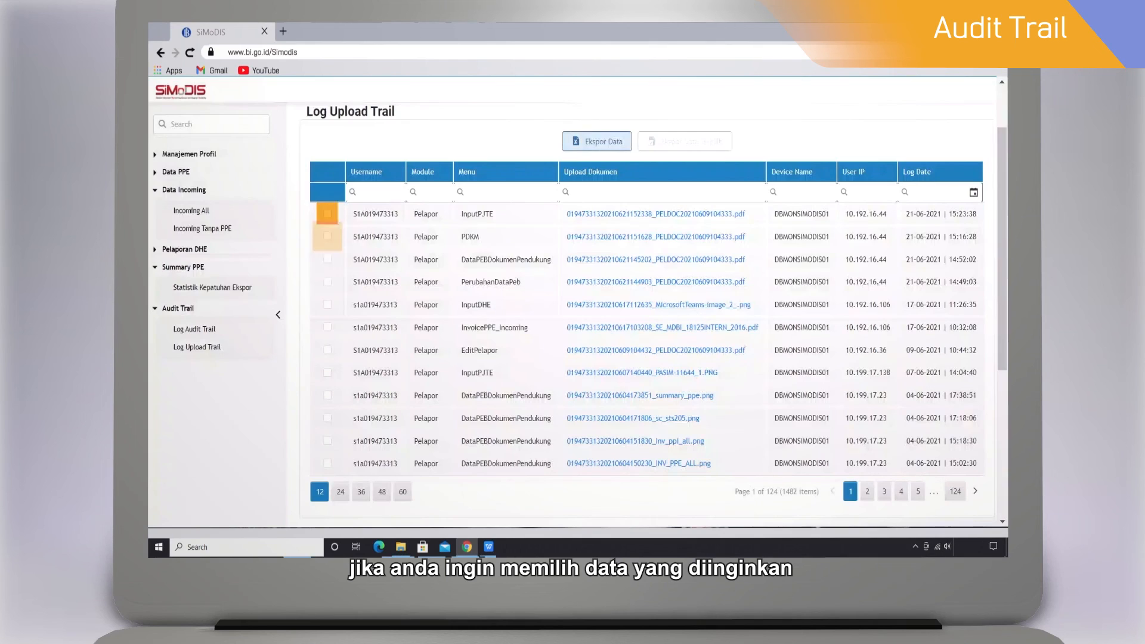
{"action": "left_click", "coordinate": [328, 213]}
{"action": "left_click", "coordinate": [327, 236]}
{"action": "left_click", "coordinate": [327, 259]}
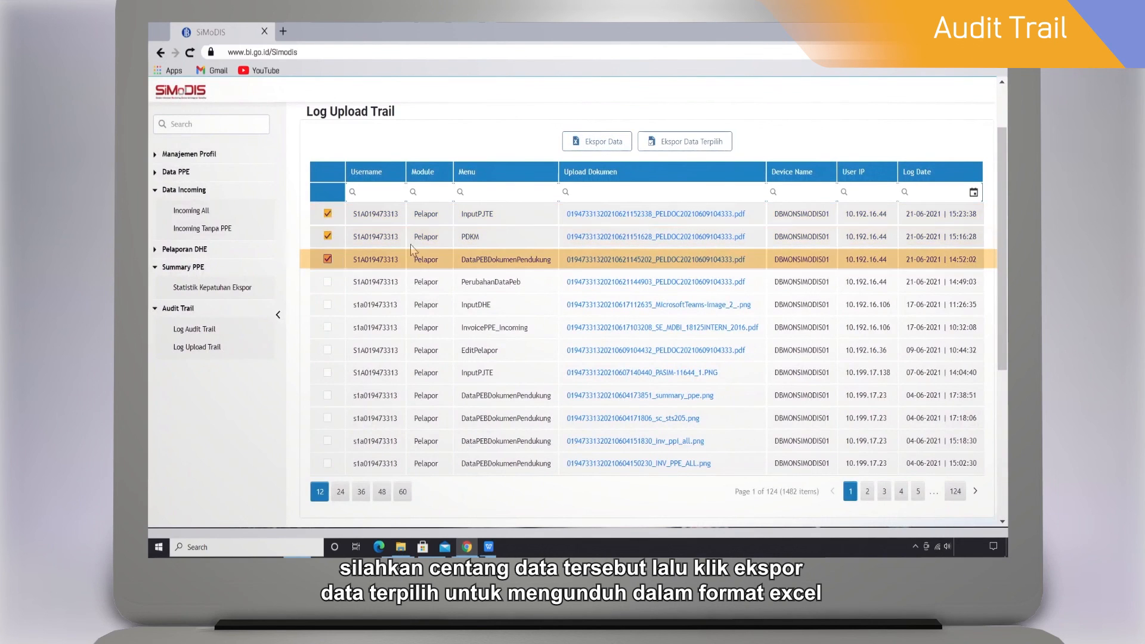
{"action": "left_click", "coordinate": [682, 143]}
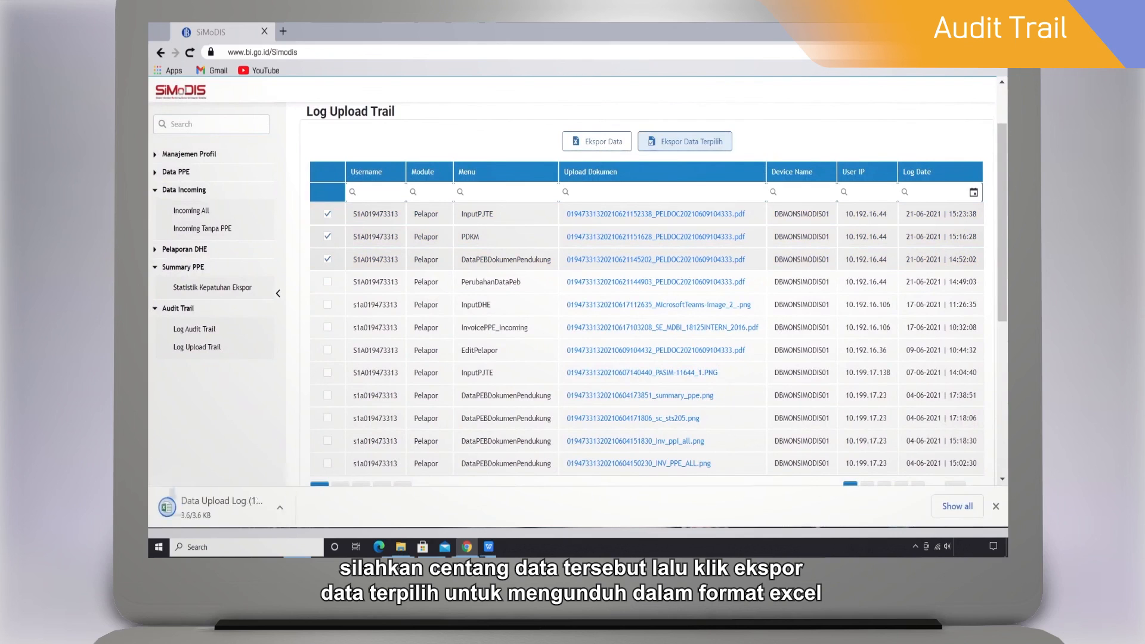